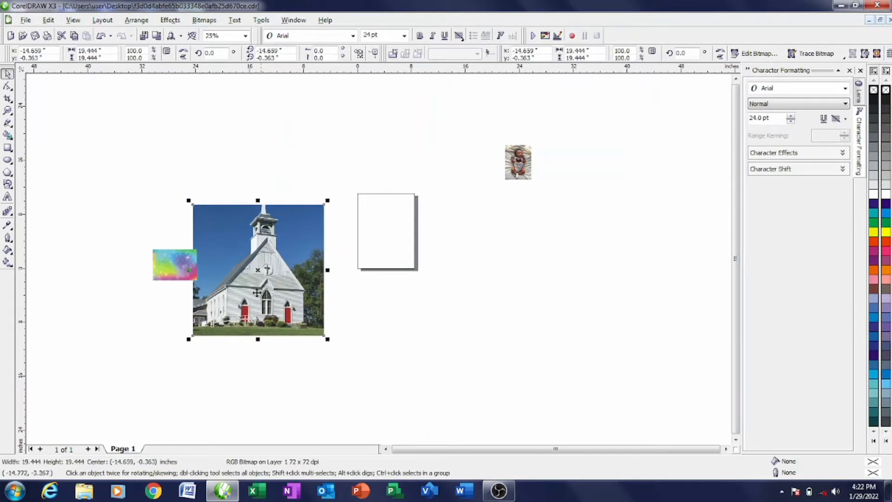
- Shrink the church photo by a corner handle and place it next to the baby photo
left_click_drag(329, 200, 485, 155)
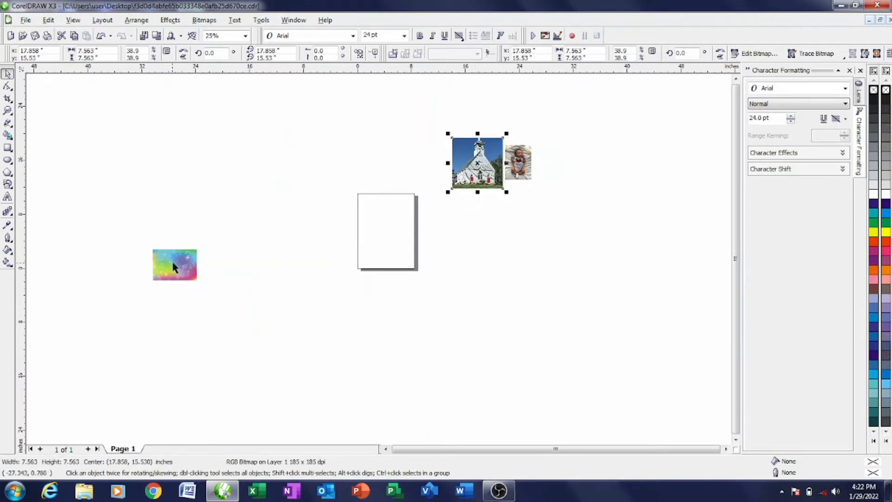
left_click_drag(175, 266, 384, 232)
scroll(385, 231, "up", 2)
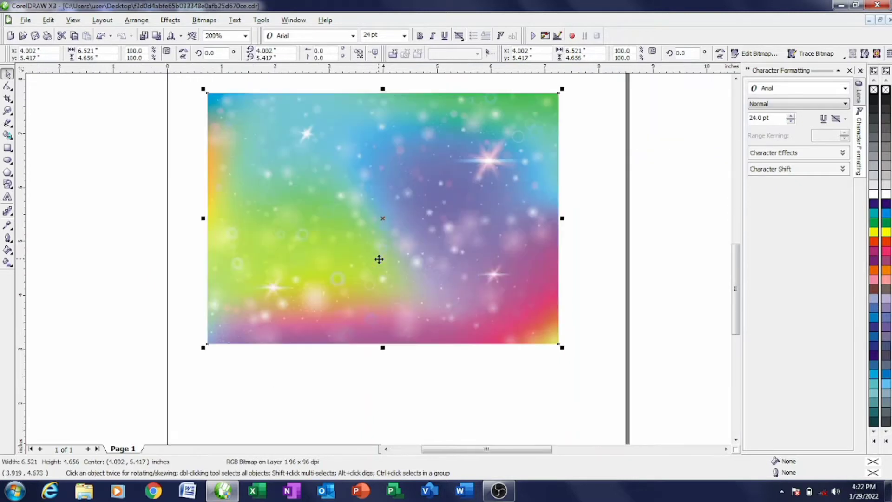
scroll(391, 263, "down", 1)
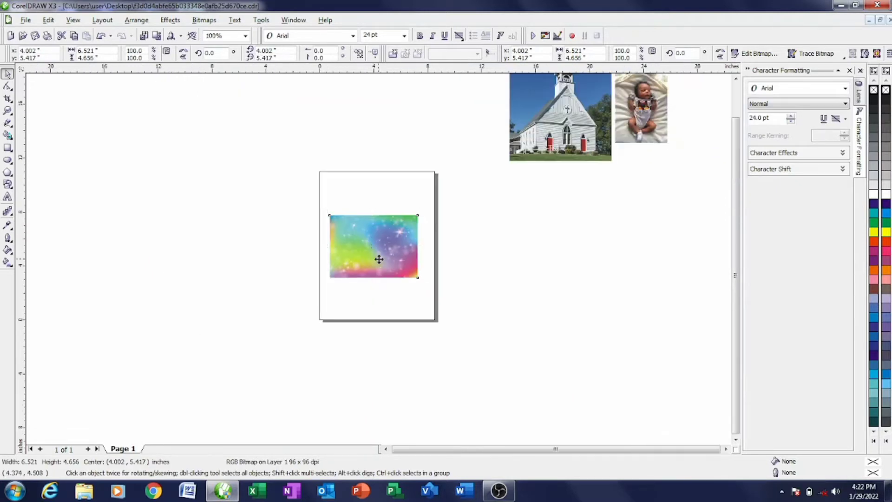
- Move the rainbow sparkle image left, off the blank page
left_click(402, 312)
left_click_drag(394, 244, 285, 258)
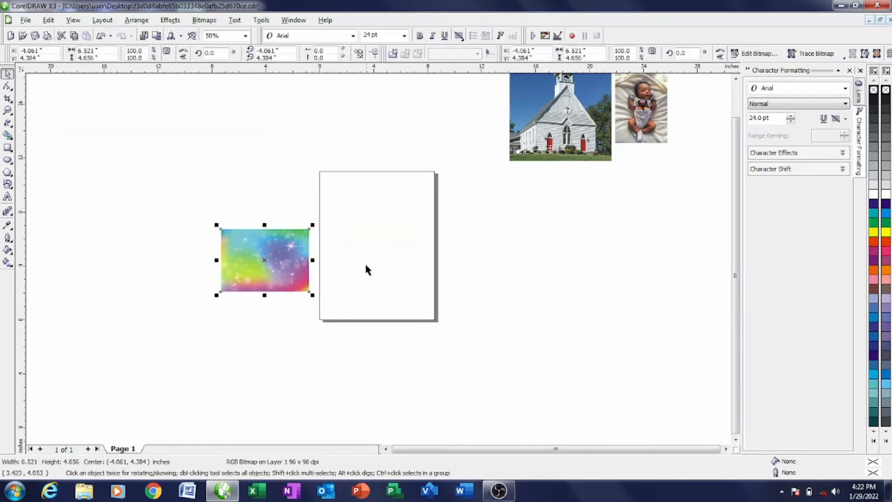
left_click(366, 261)
scroll(365, 261, "down", 2)
scroll(388, 259, "up", 1)
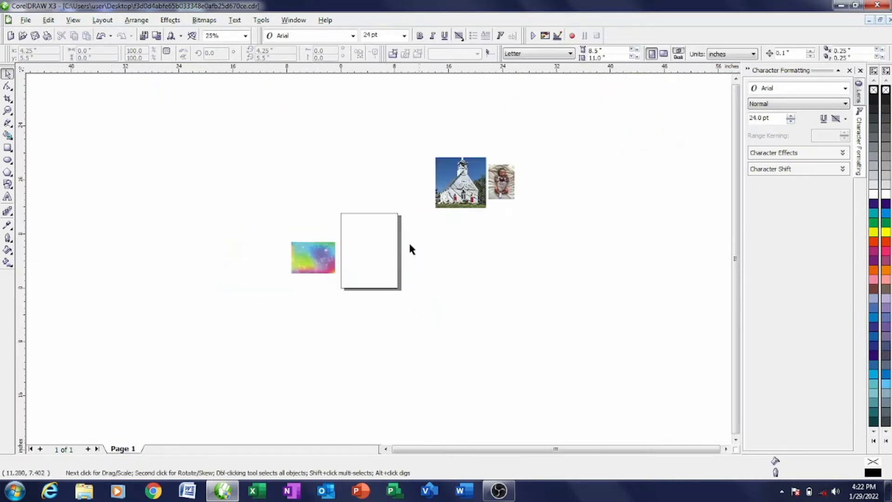
- Nudge the church and baby photos up and left beside the page
left_click_drag(485, 205, 487, 168)
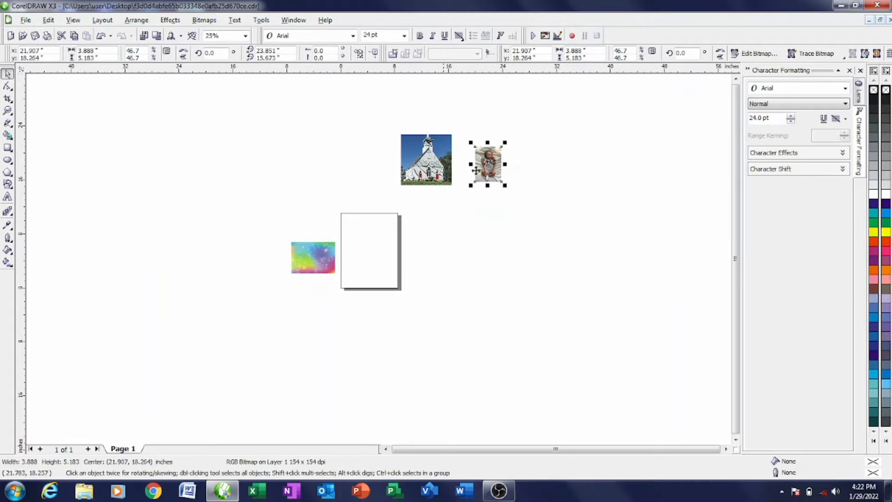
left_click_drag(360, 247, 382, 283)
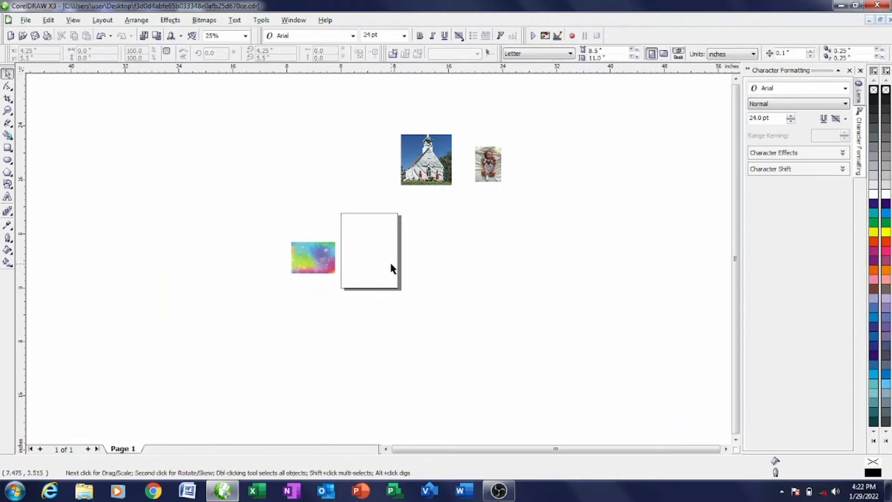
scroll(390, 269, "down", 1)
scroll(379, 264, "up", 1)
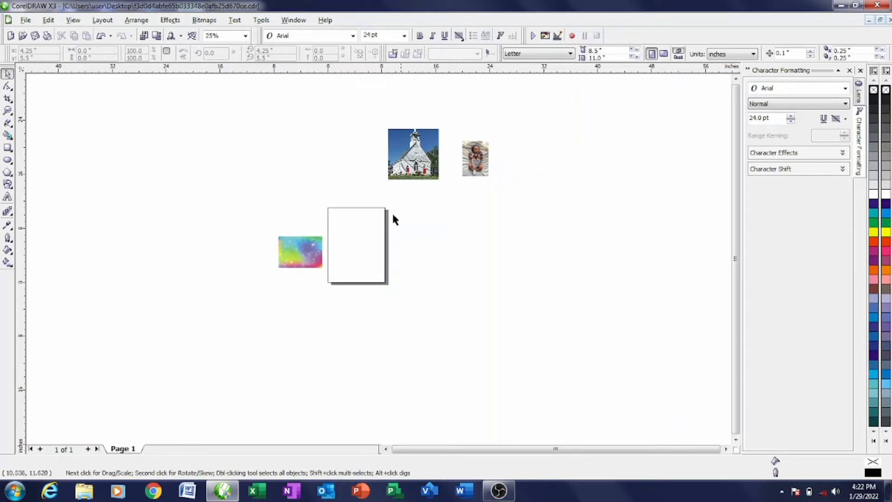
- Set the paper size to A5 and create a rectangle matching the page frame
left_click(570, 54)
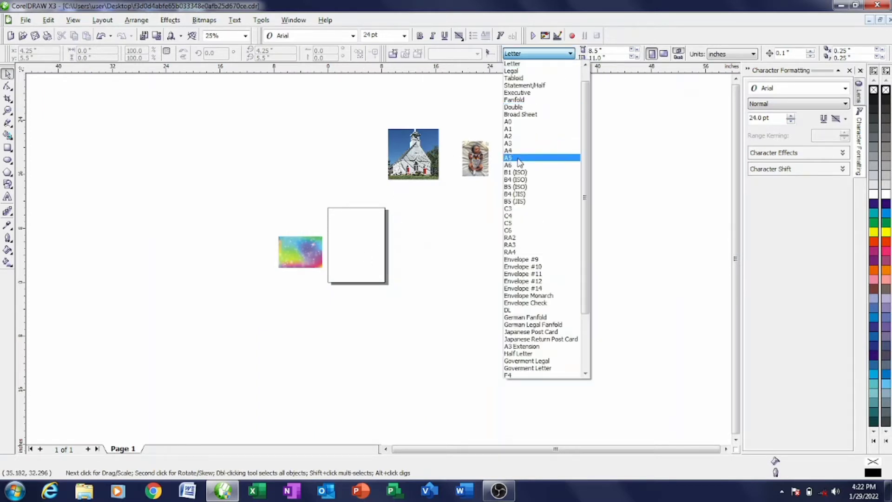
left_click(531, 157)
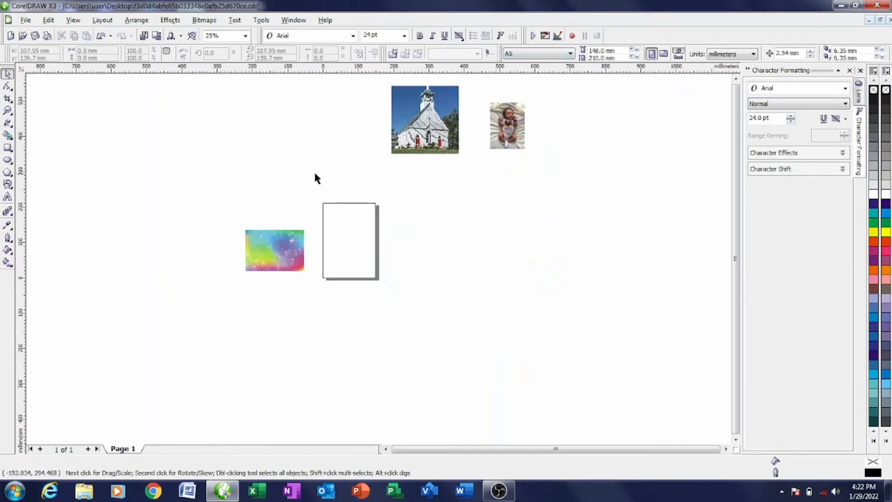
left_click(8, 148)
double_click(8, 149)
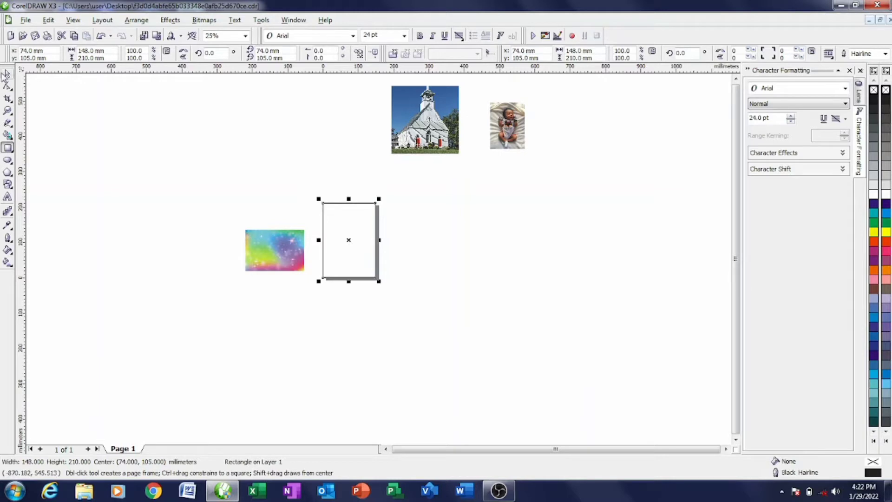
- Place a copy of the rectangle to the right and rotate it 90° to landscape
left_click(8, 74)
left_click_drag(359, 240, 477, 250)
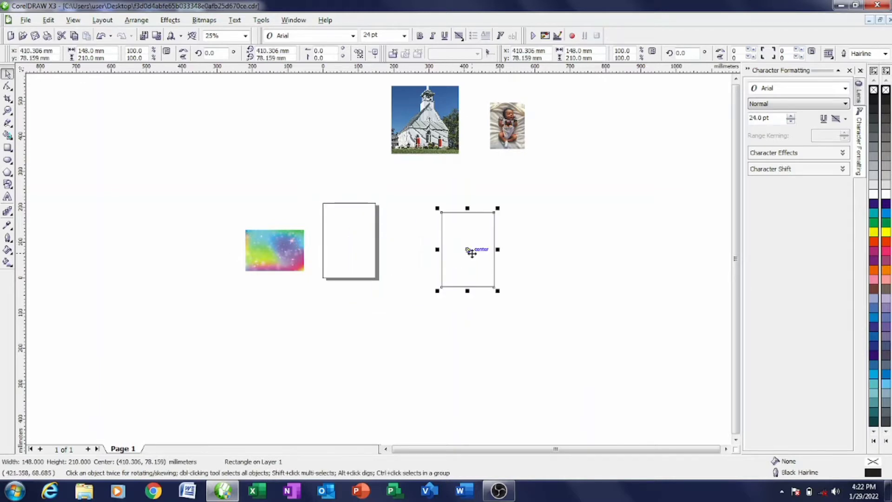
left_click(472, 248)
left_click_drag(498, 212, 510, 277)
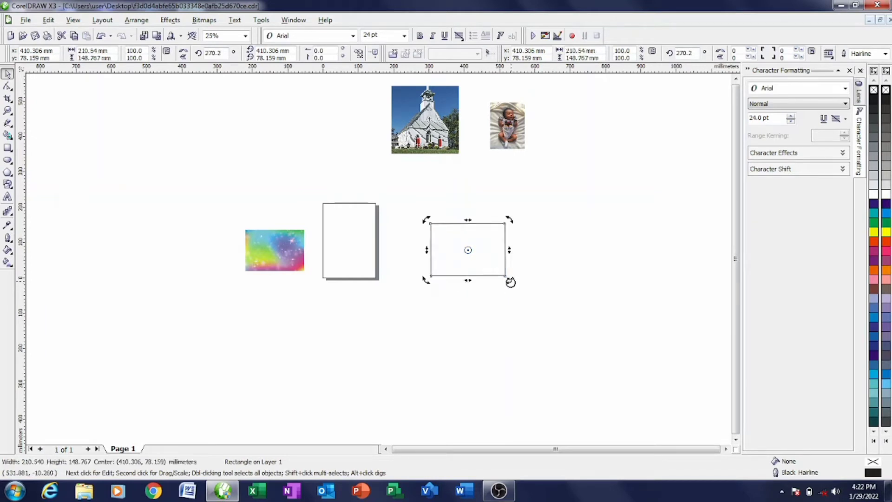
left_click(363, 241)
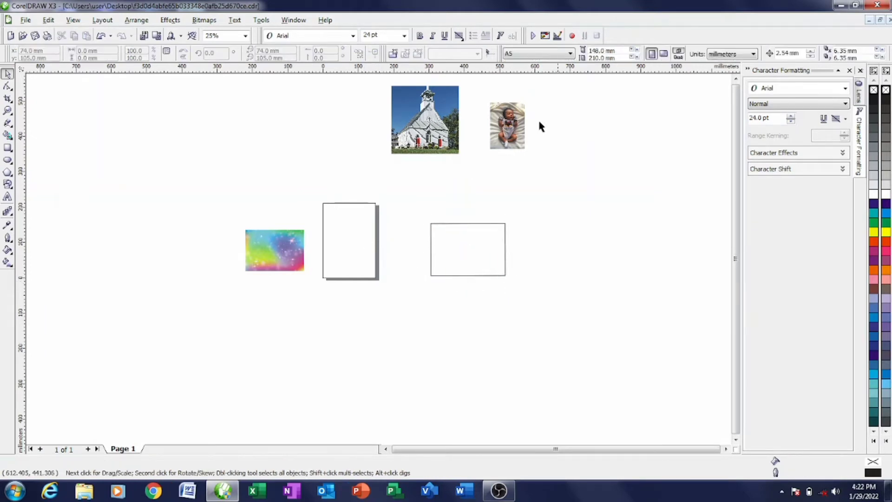
- Make the page A4 landscape and move the landscape rectangle onto it
left_click(664, 54)
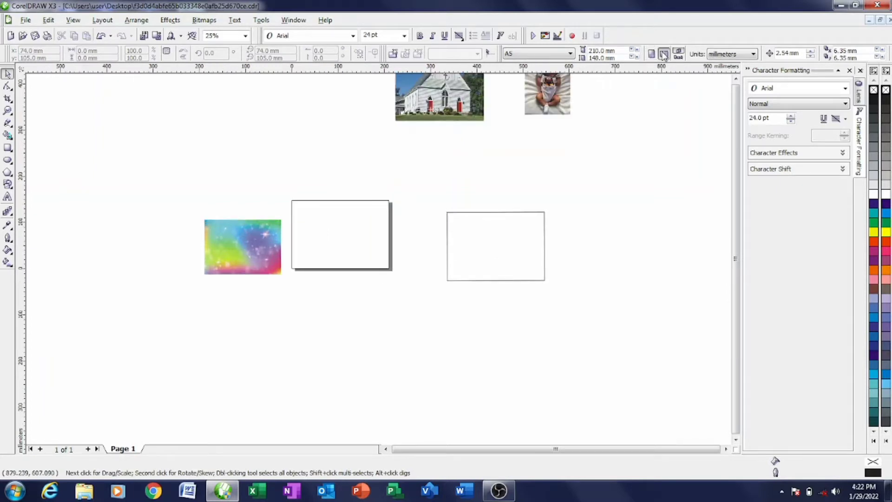
left_click(571, 54)
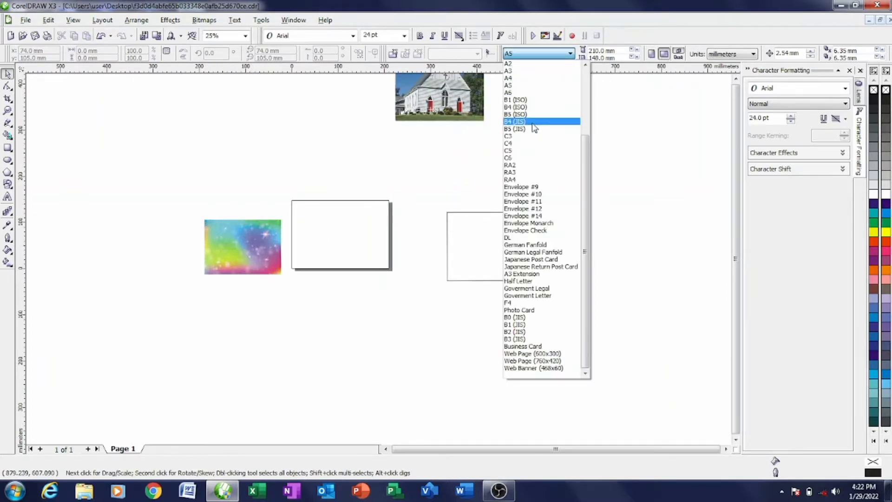
left_click(509, 78)
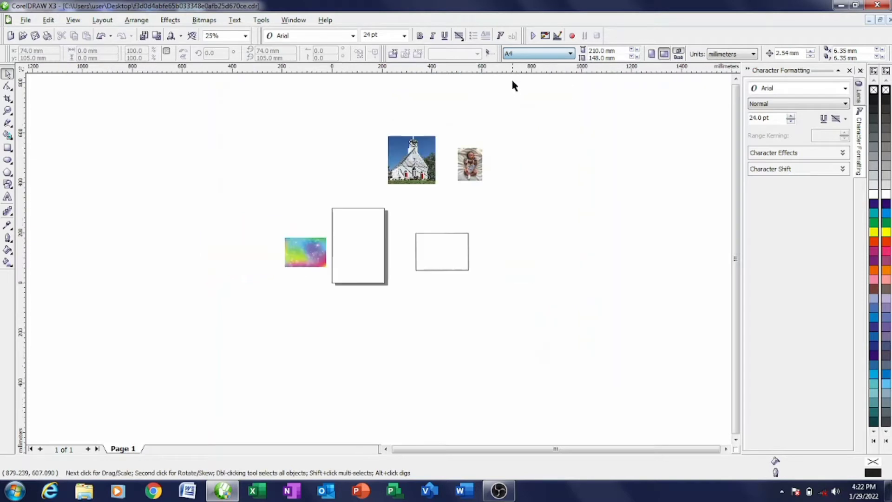
left_click_drag(449, 255, 367, 243)
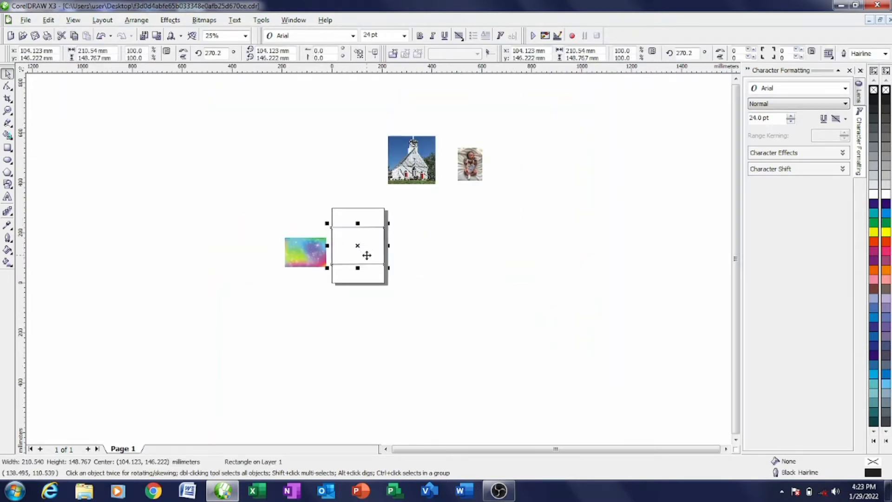
left_click(510, 159)
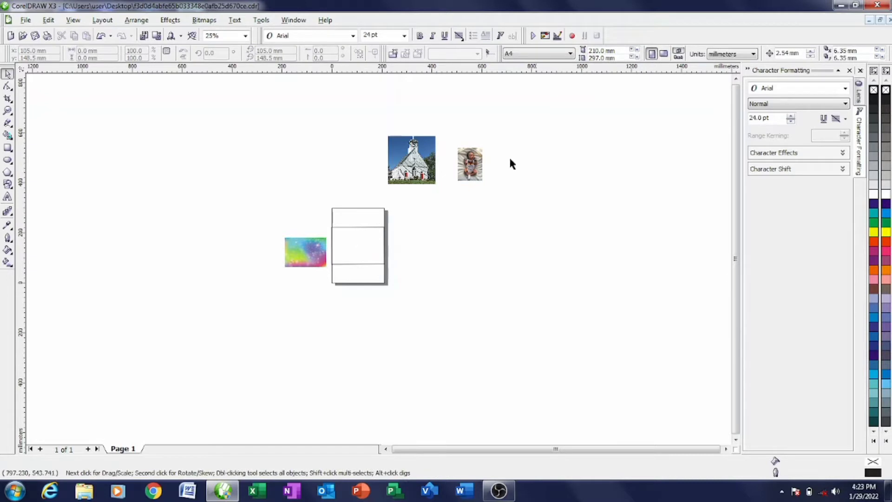
left_click(664, 54)
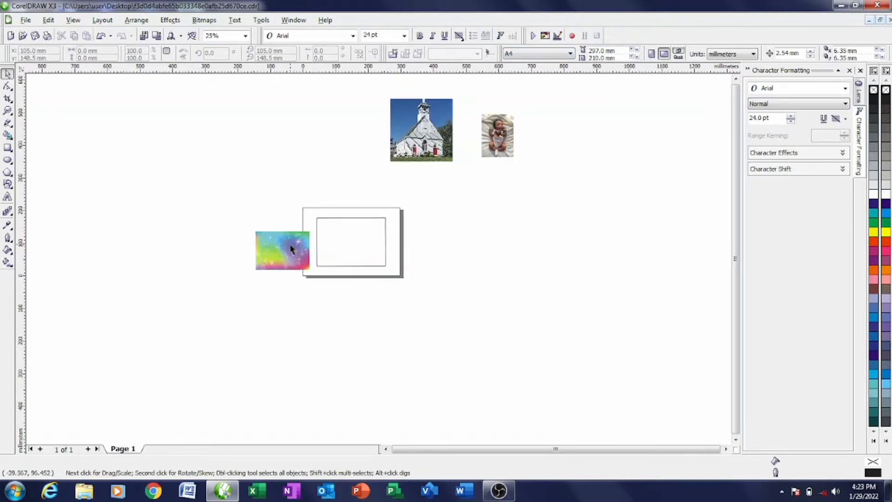
- Enlarge the rainbow image to 115.5% and PowerClip it inside the rectangle
left_click_drag(291, 249, 349, 241)
scroll(351, 244, "up", 2)
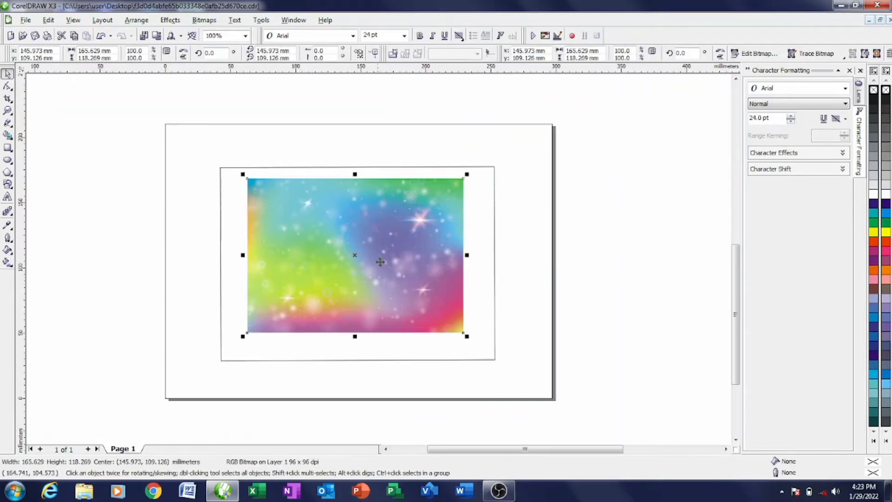
left_click_drag(467, 173, 497, 154)
left_click_drag(385, 224, 377, 243)
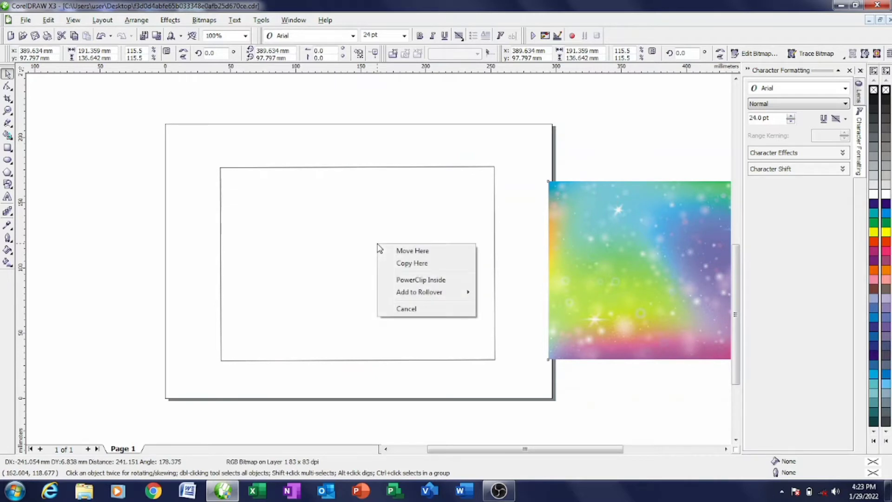
left_click(431, 281)
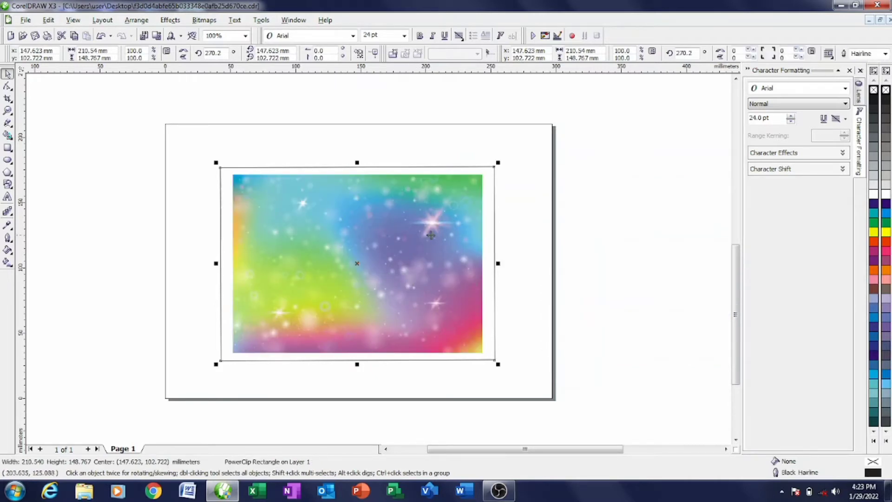
- Edit the PowerClip contents, scaling the rainbow image up to cover the whole rectangle
right_click(398, 201)
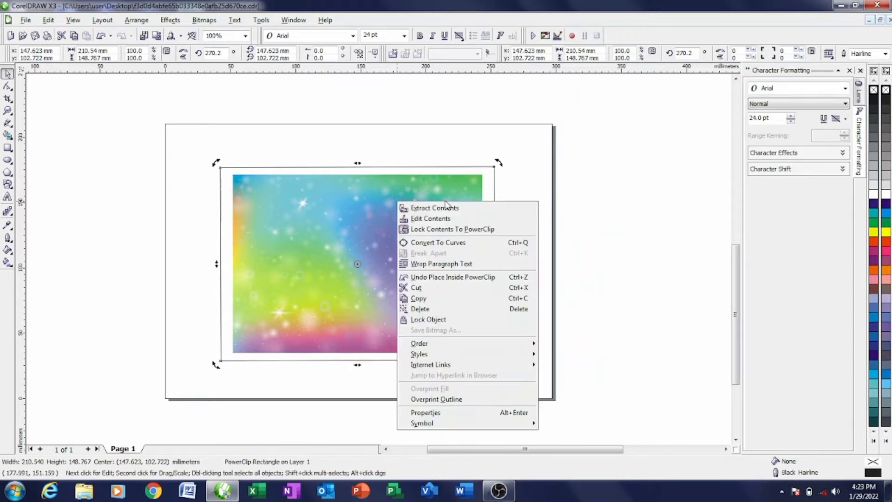
left_click(442, 218)
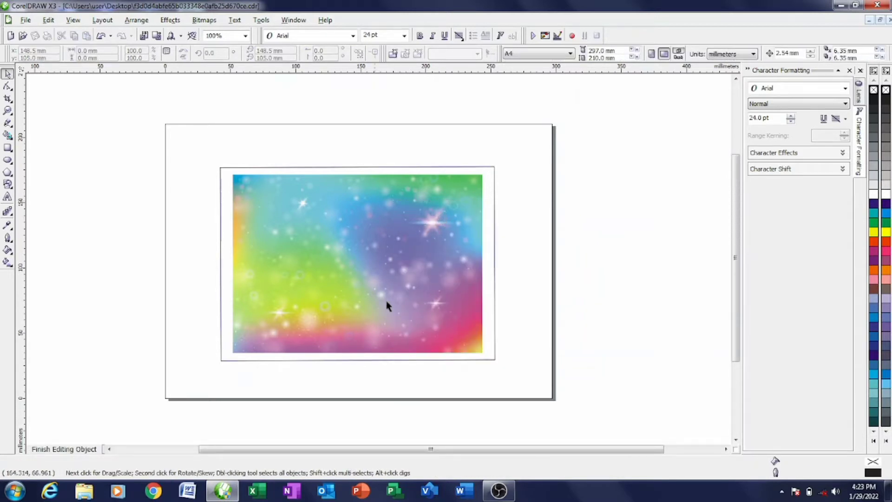
left_click(385, 262)
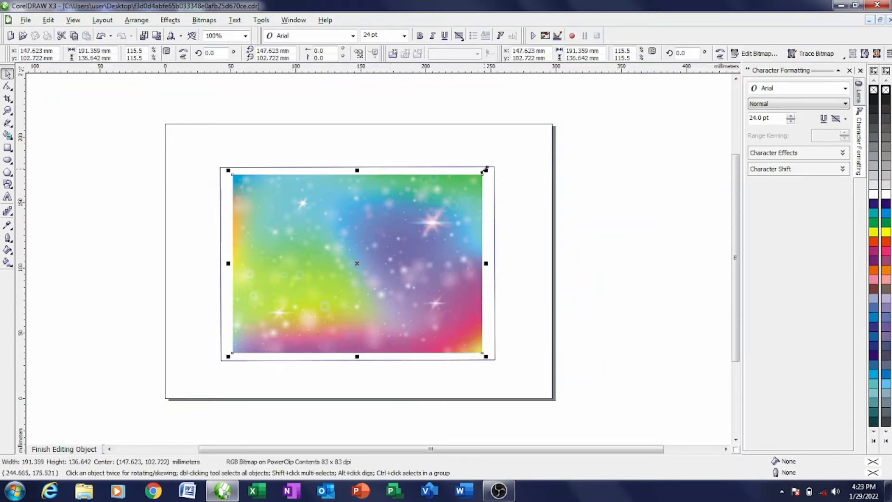
left_click_drag(485, 169, 520, 147)
left_click_drag(409, 248, 388, 258)
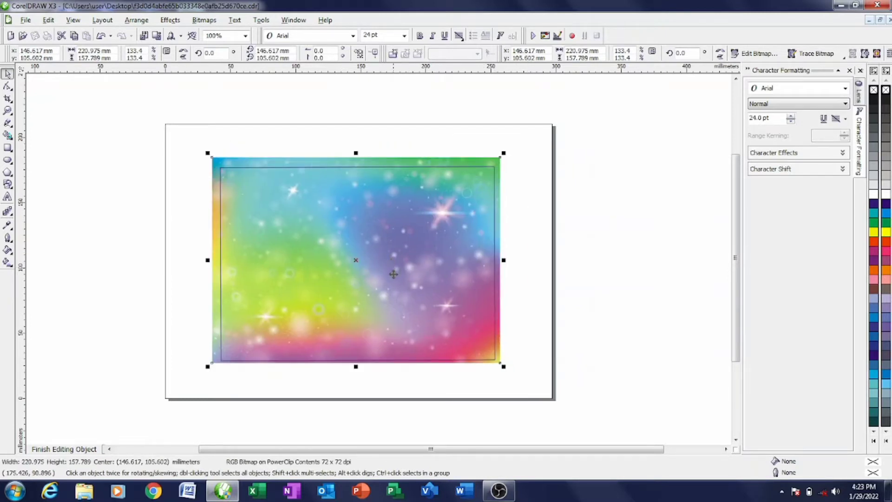
left_click(73, 449)
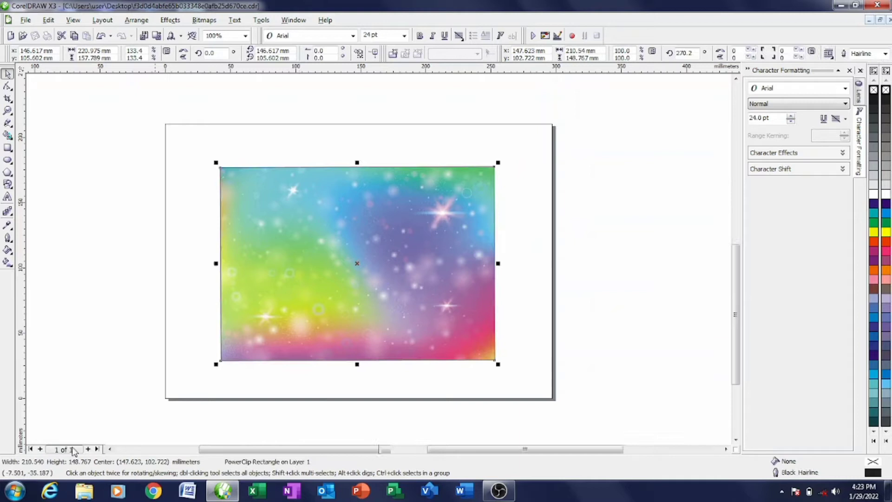
left_click(412, 292)
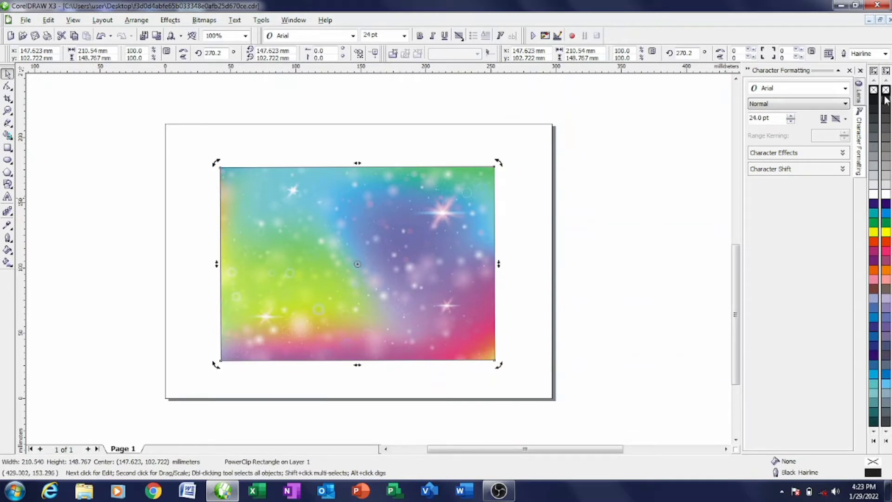
left_click(646, 247)
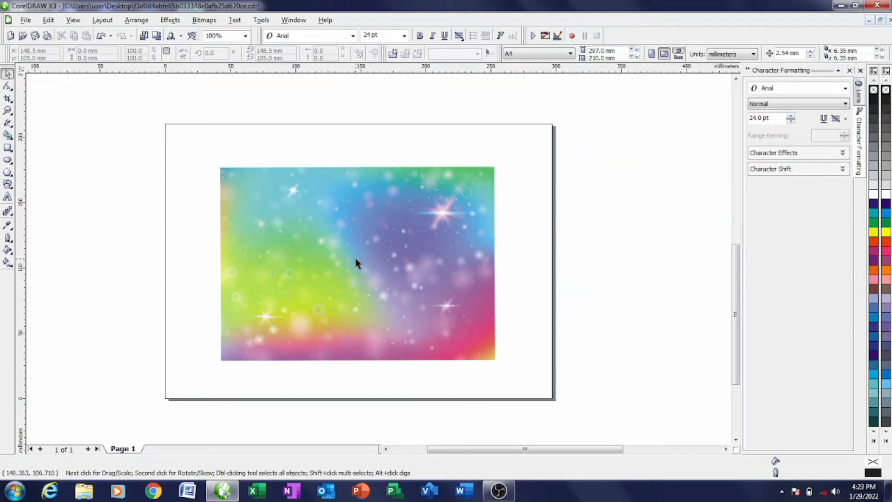
- Draw a 132.5 × 96.6 mm rectangle beside the page and PowerClip it inside the rainbow background
scroll(356, 263, "down", 1)
scroll(401, 279, "down", 1)
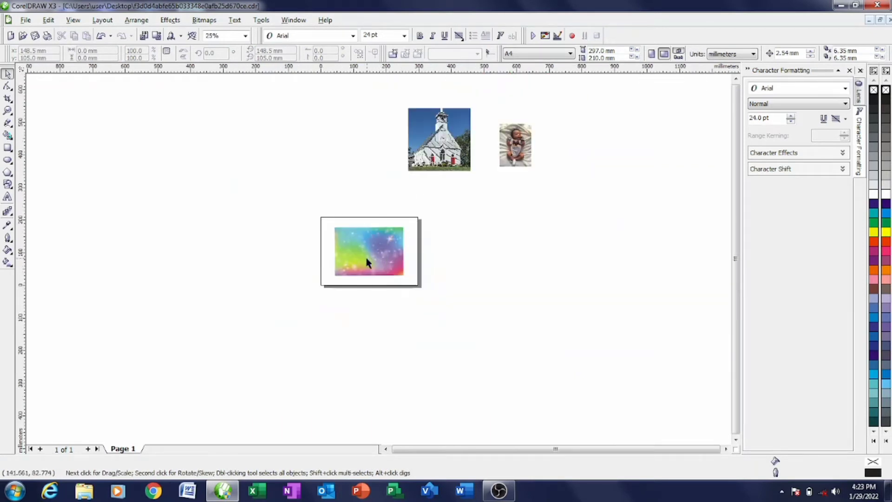
scroll(361, 249, "up", 2)
scroll(378, 257, "down", 1)
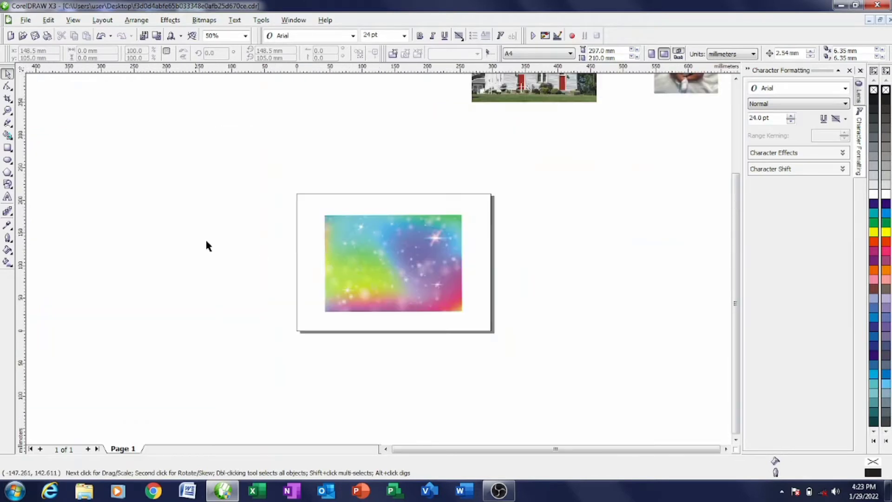
left_click(8, 148)
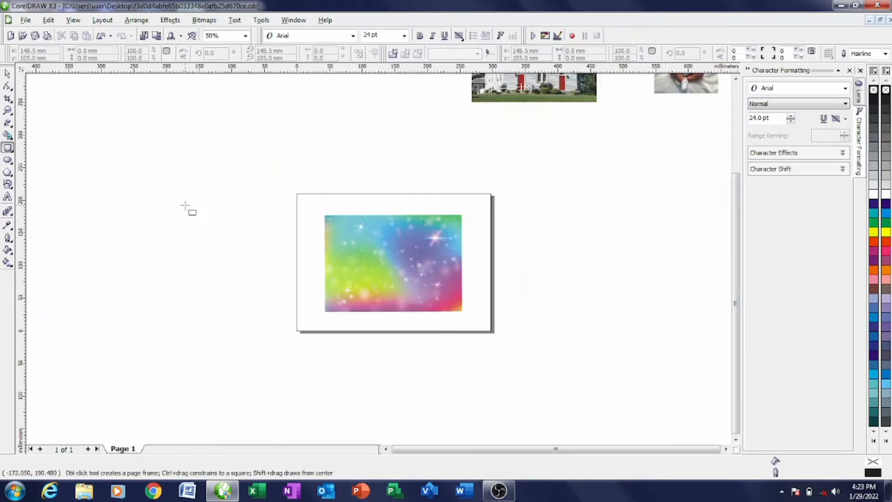
left_click_drag(185, 205, 274, 268)
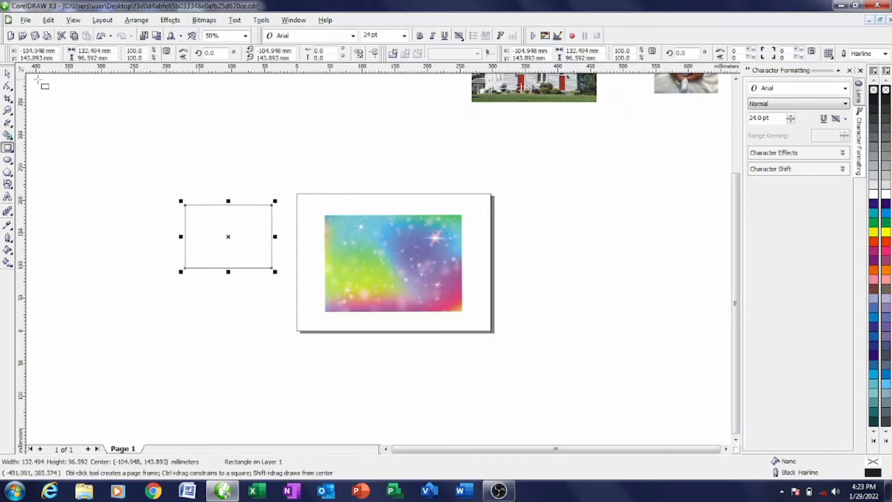
left_click(7, 74)
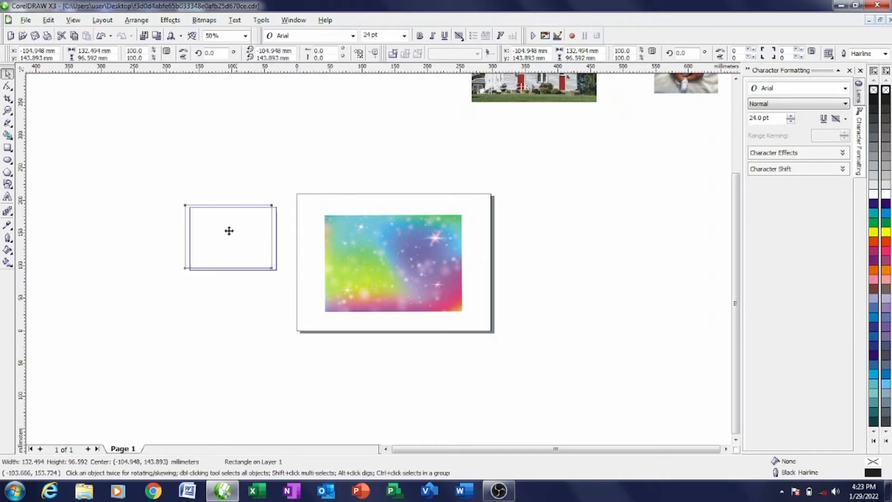
left_click_drag(229, 229, 386, 257)
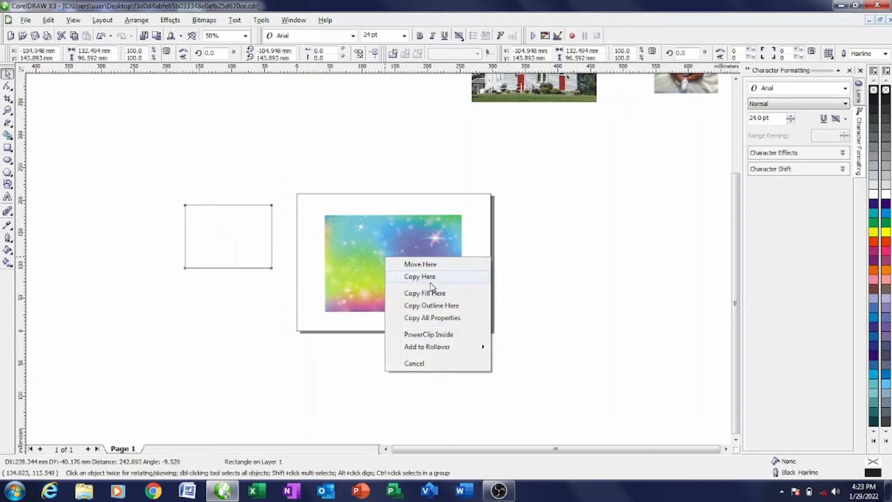
left_click(439, 334)
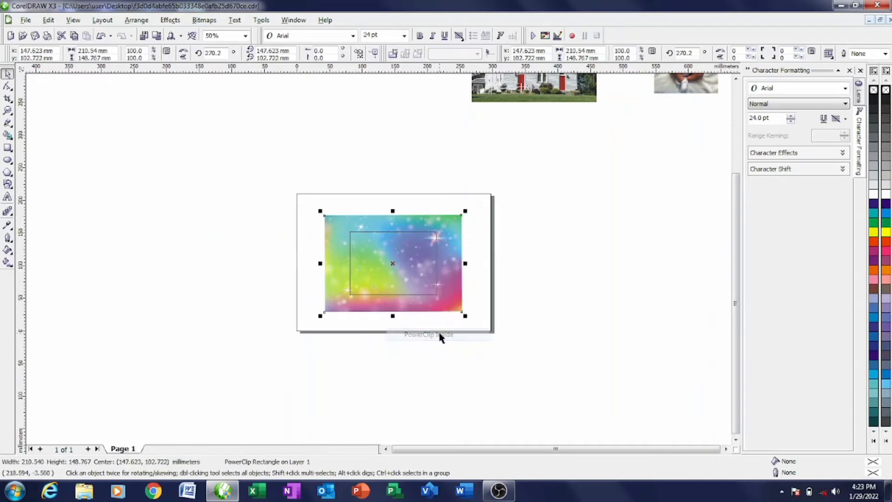
right_click(405, 275)
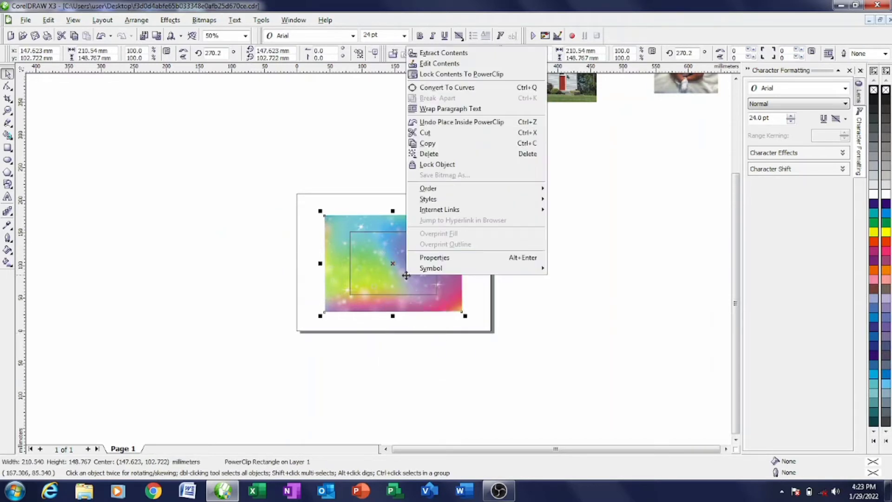
- Move the clipped rectangle toward the lower right and give it a navy C:100 M:86 fill with no outline
left_click(483, 64)
left_click_drag(405, 288, 435, 298)
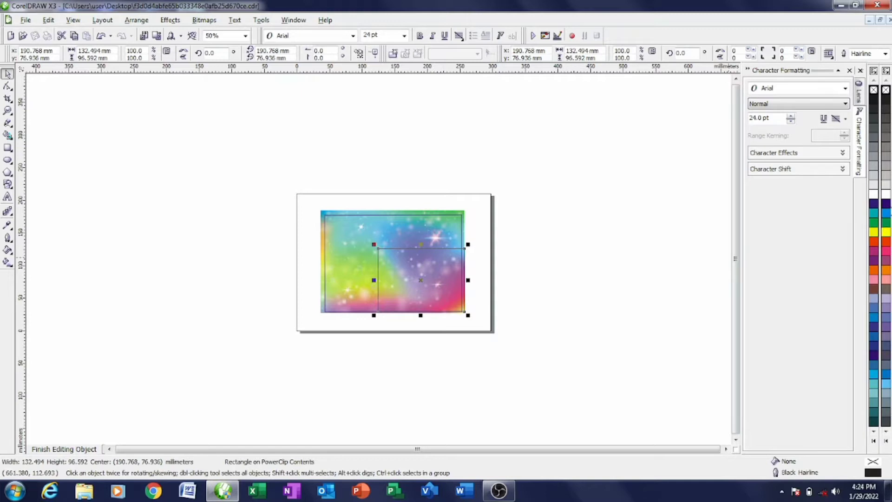
left_click(873, 205)
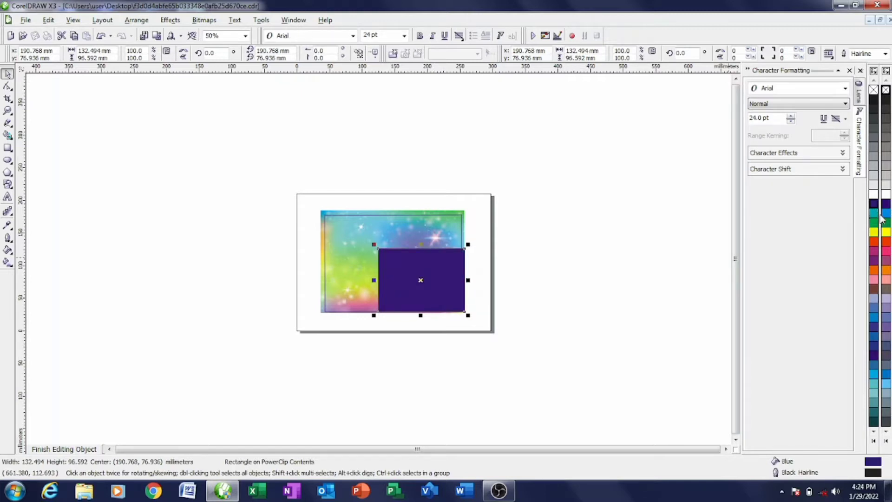
left_click(885, 215)
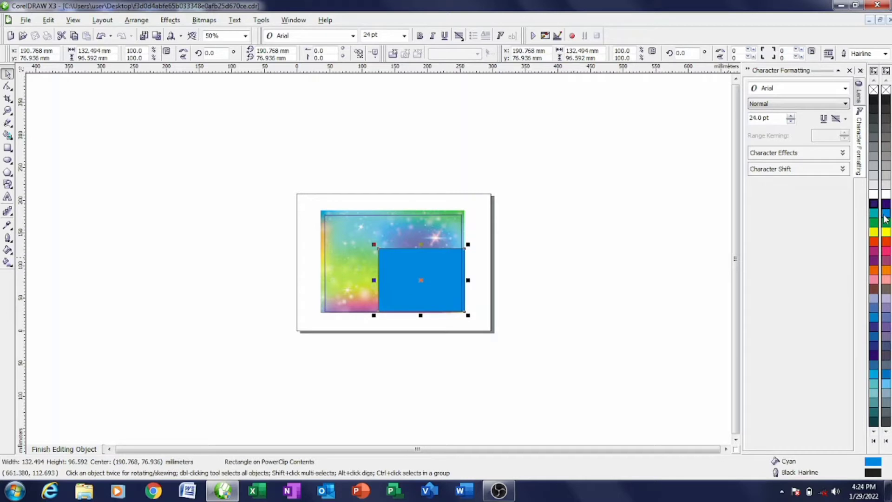
left_click_drag(886, 218, 845, 264)
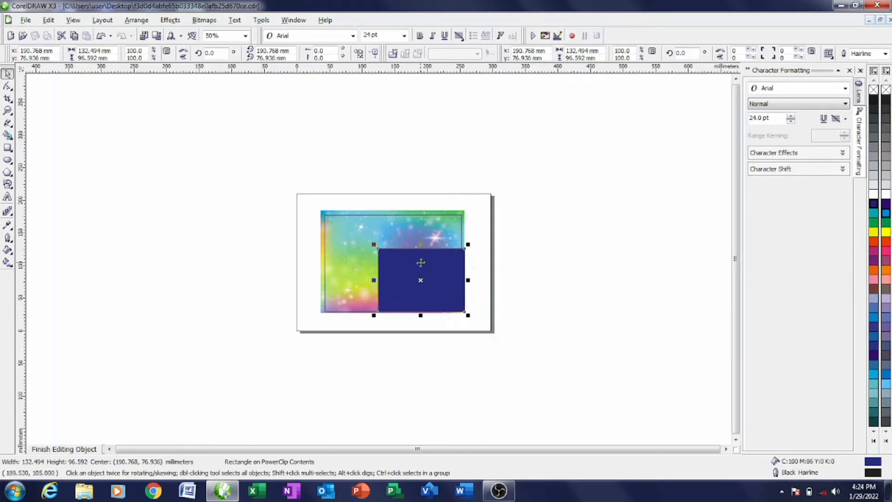
right_click(886, 89)
- Enlarge the navy rectangle from its top-right corner across the background
scroll(379, 258, "up", 1)
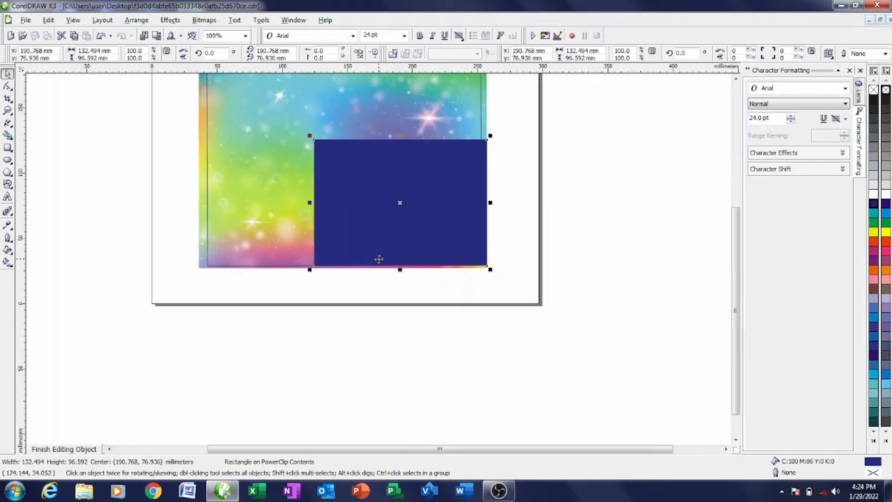
scroll(379, 258, "down", 1)
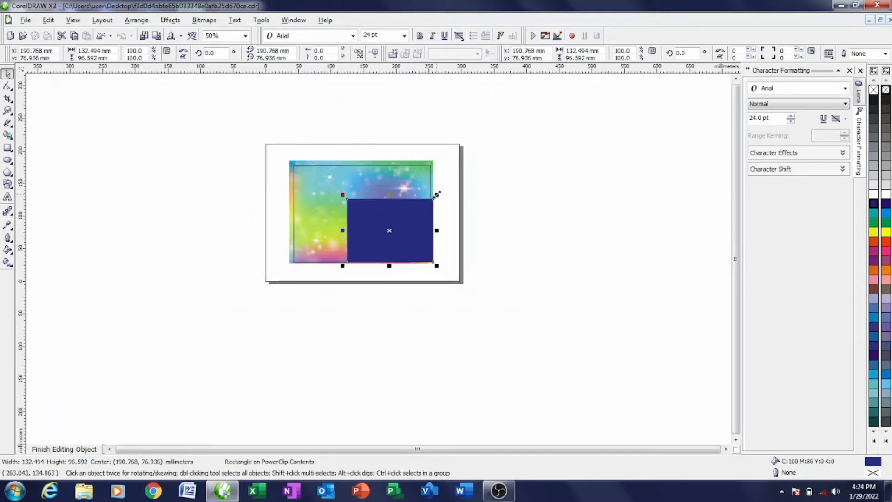
left_click_drag(437, 194, 470, 170)
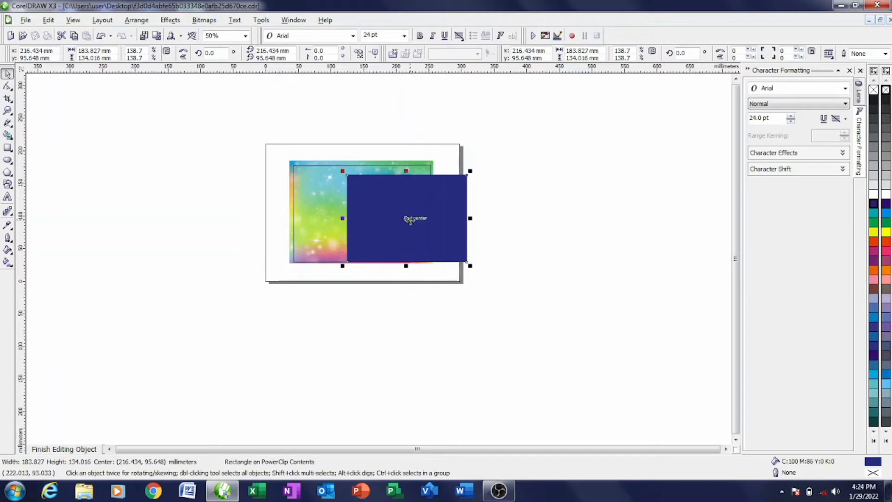
- Convert the navy rectangle to curves and delete its top-left node to make a triangle
left_click_drag(407, 219, 407, 220)
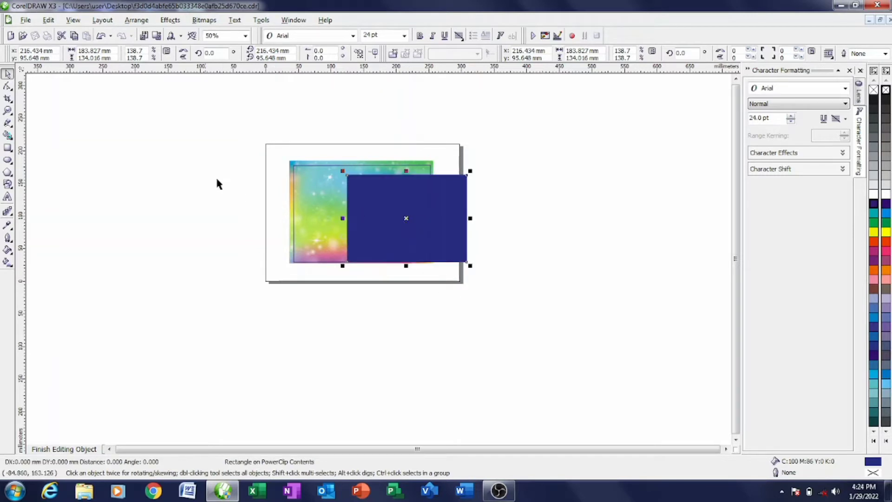
right_click(380, 213)
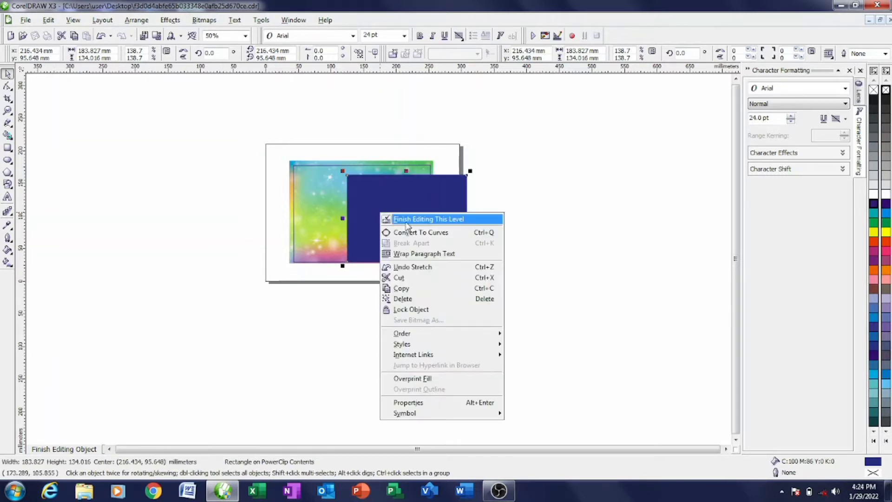
left_click(405, 234)
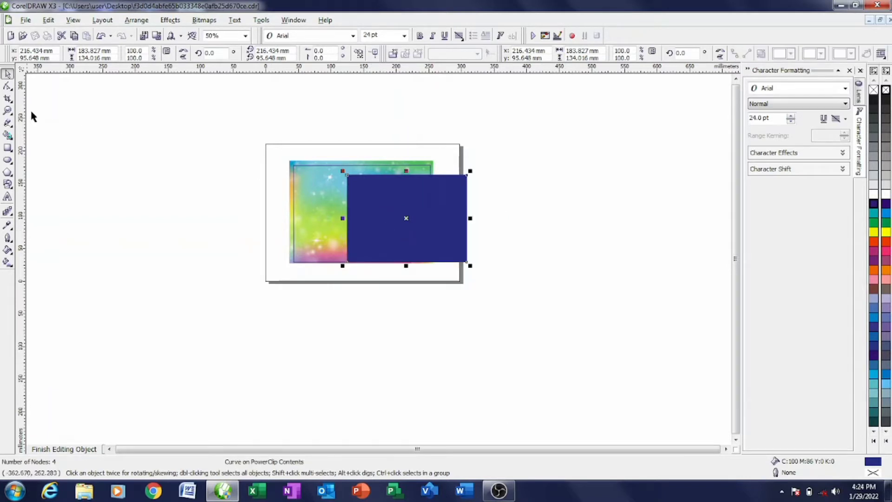
left_click(8, 87)
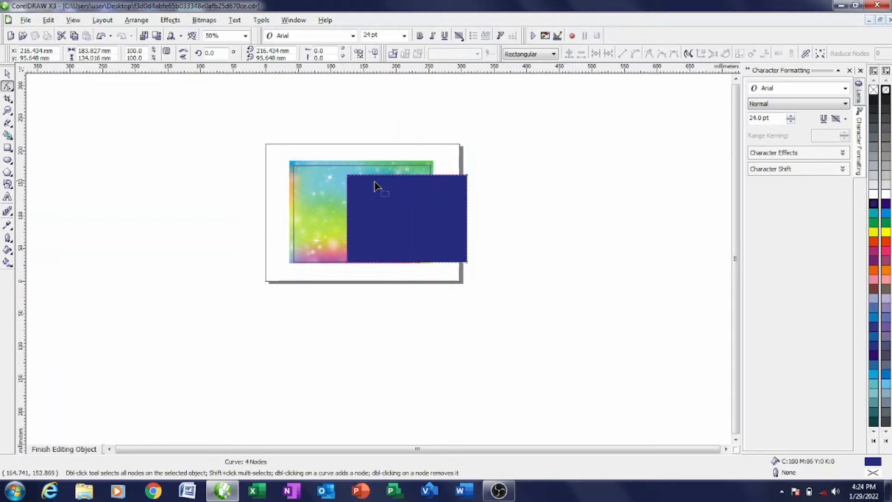
double_click(348, 178)
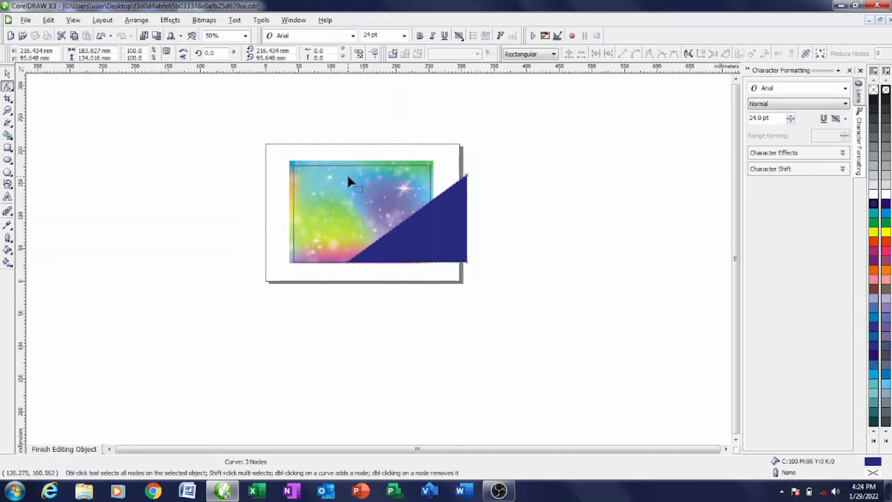
- Leave a copy of the triangle beside the page and shift the original slightly left
left_click(8, 73)
left_click_drag(432, 247, 533, 285)
left_click(419, 234)
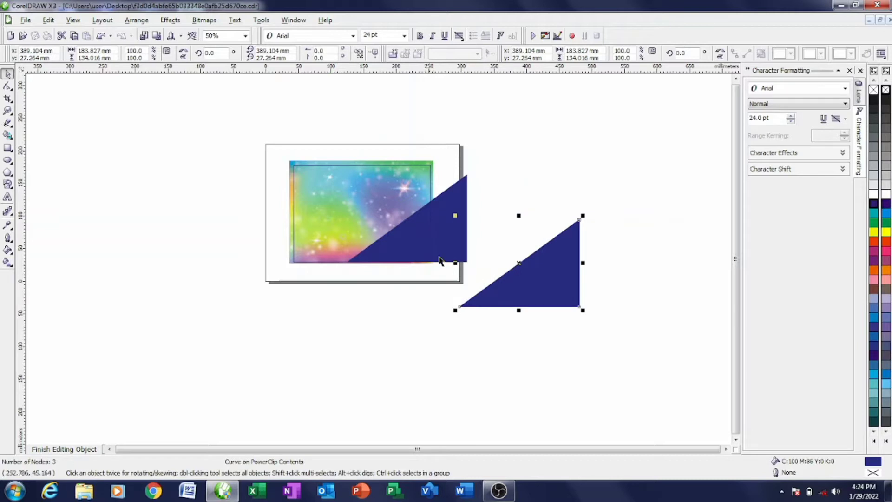
left_click_drag(429, 243, 419, 240)
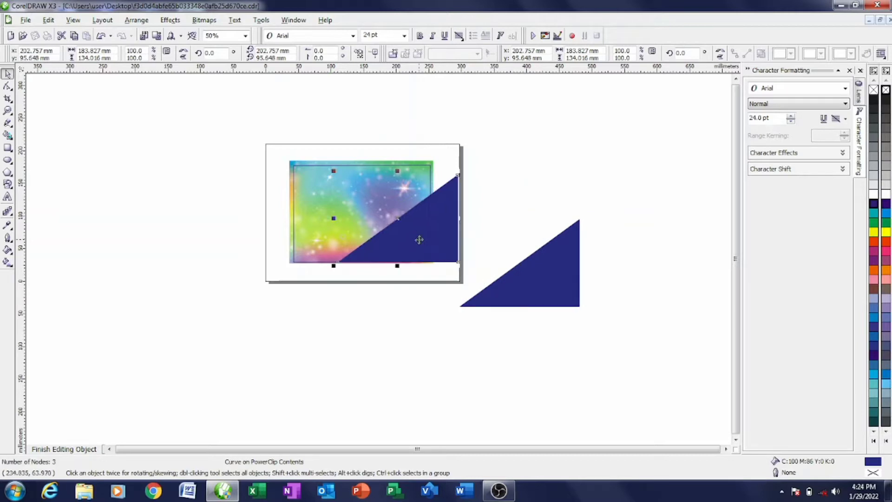
- Select a point on the triangle's sloped edge with the Shape tool
left_click(8, 86)
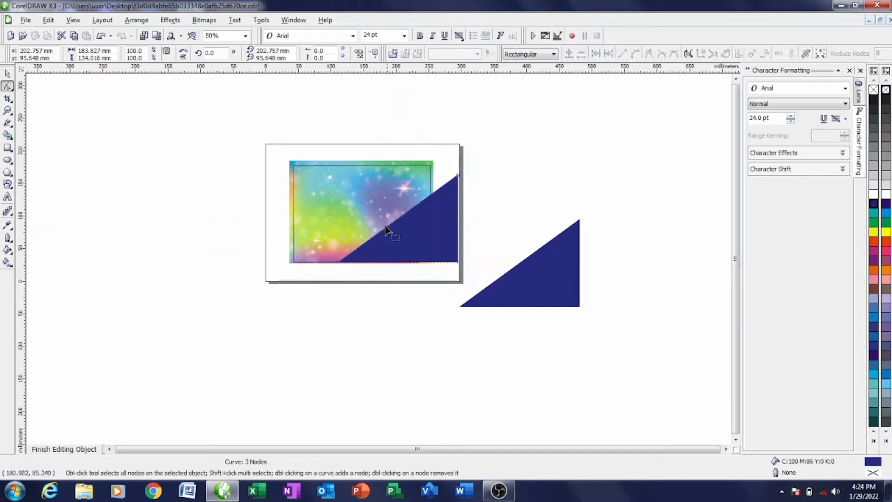
scroll(378, 263, "up", 4)
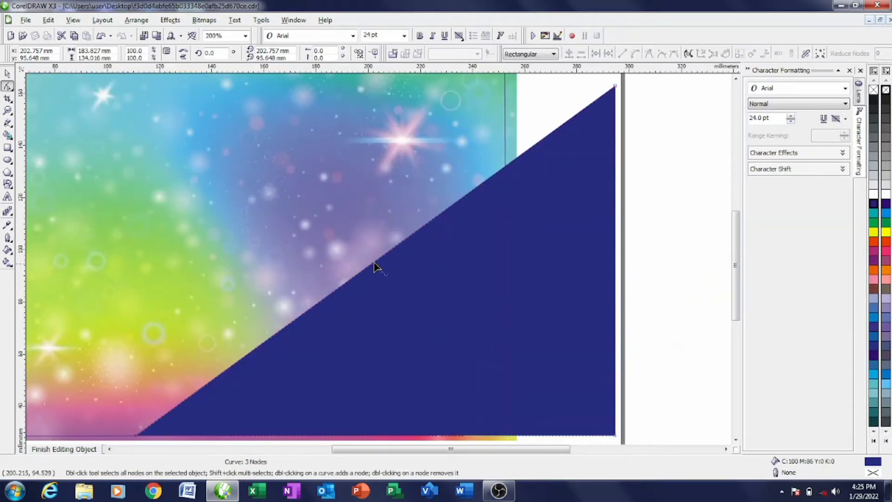
scroll(374, 263, "down", 2)
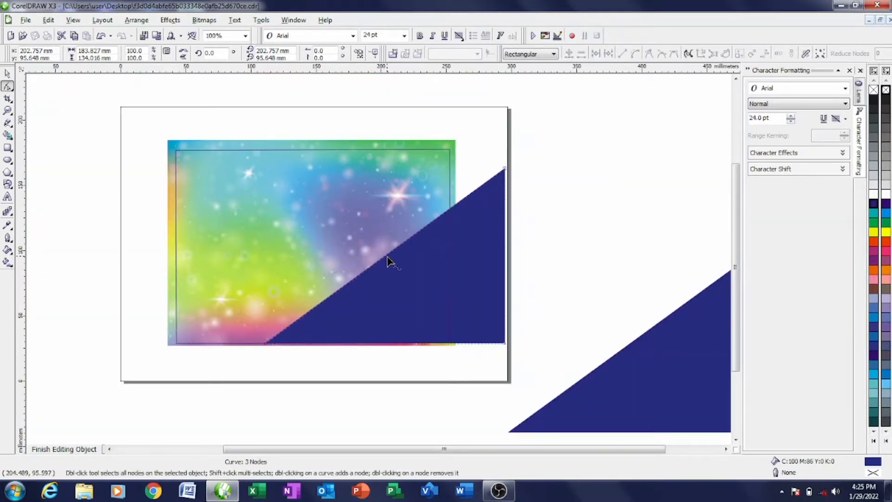
left_click(390, 254)
- Convert the sloped edge to a curve and bow it up, extending its bottom-left point left
right_click(389, 253)
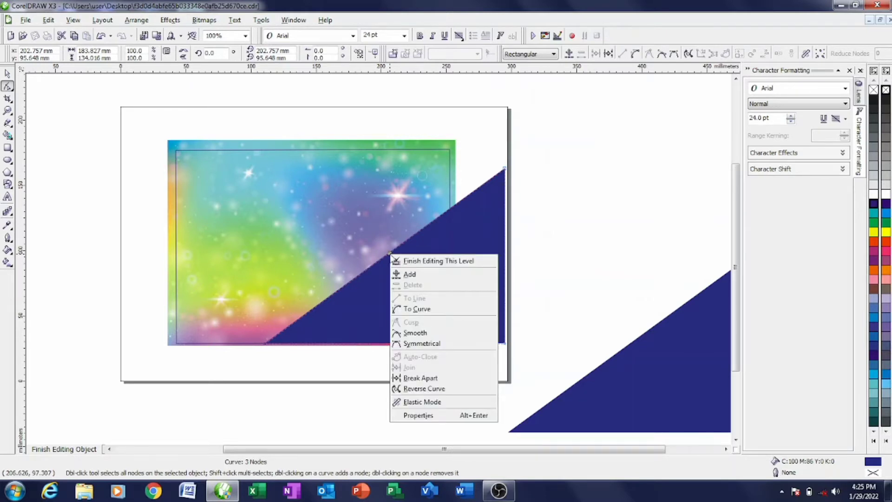
left_click(428, 310)
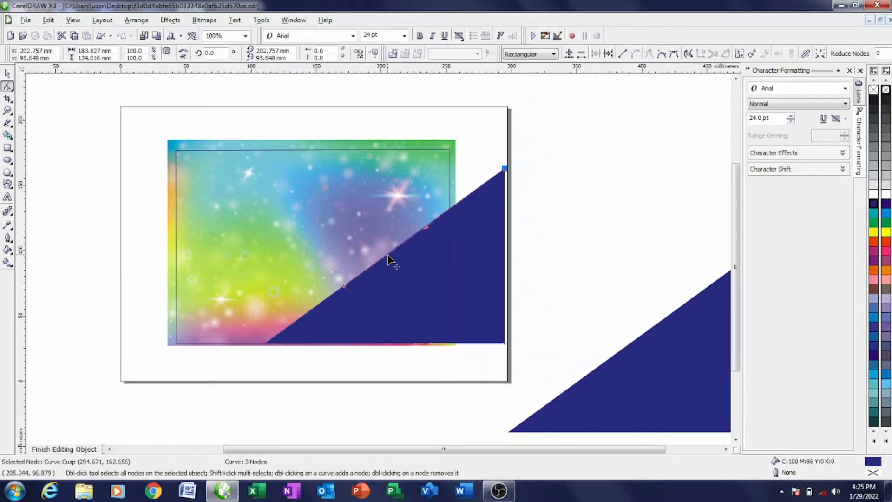
left_click_drag(388, 256, 355, 214)
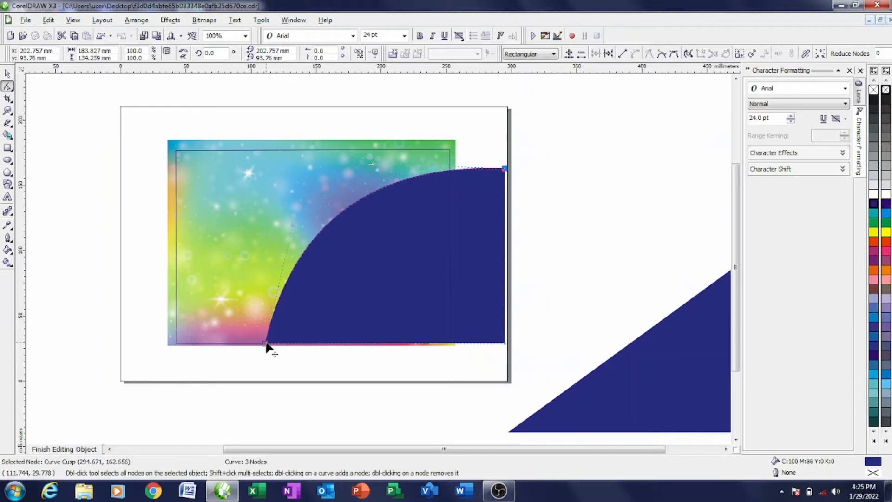
left_click_drag(266, 345, 192, 344)
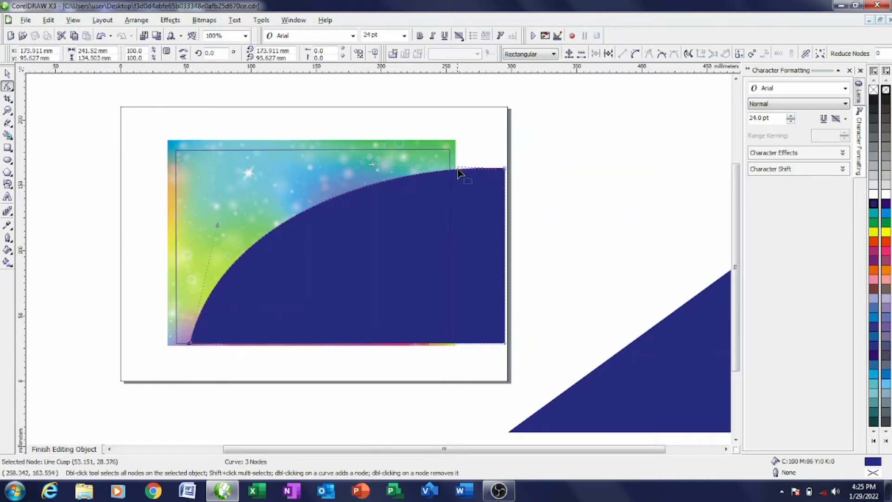
left_click_drag(370, 164, 386, 120)
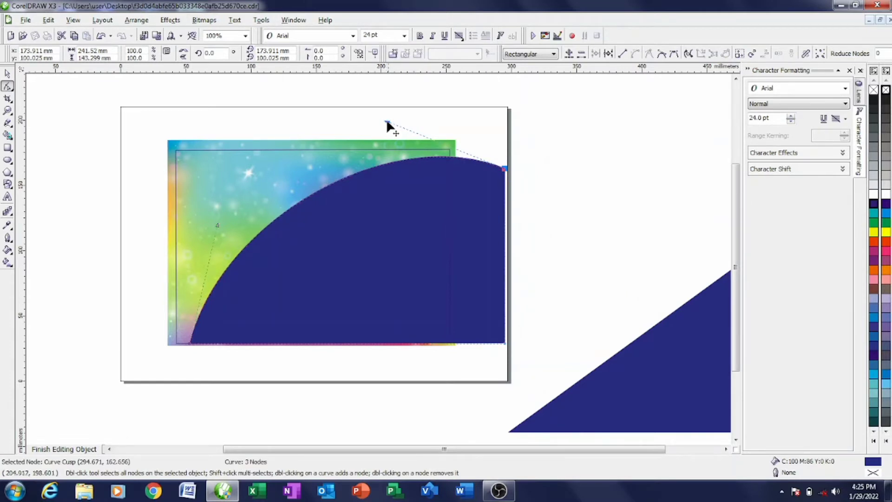
- Raise the curve's top-right end and stretch the arc toward the card's top-right corner
mouse_move(505, 168)
left_mouse_down()
mouse_move(507, 157)
mouse_move(508, 169)
left_mouse_up()
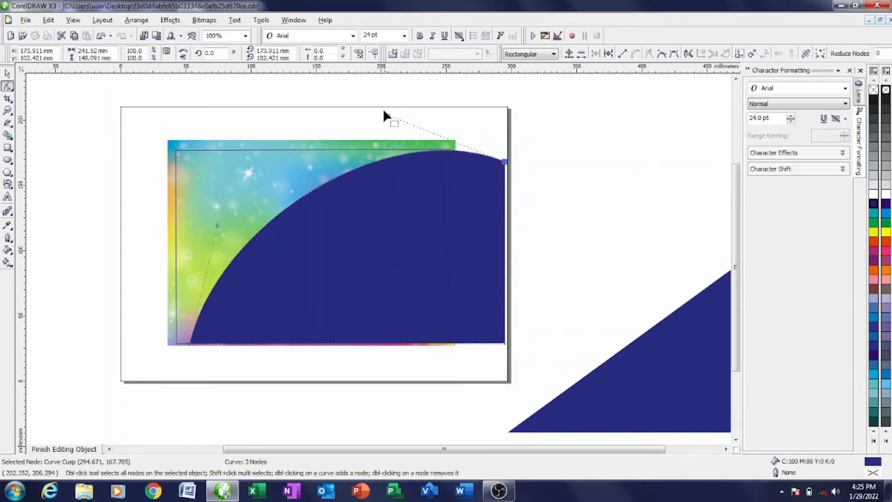
left_click_drag(383, 111, 394, 131)
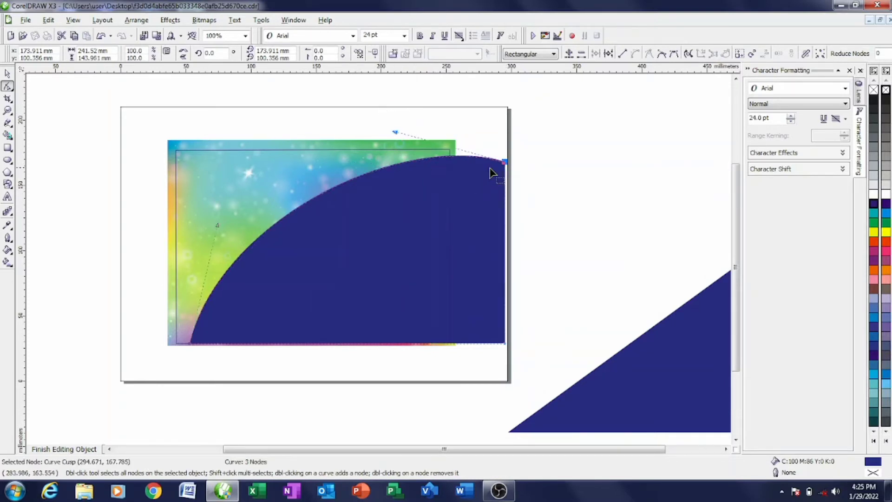
mouse_move(505, 161)
left_mouse_down()
mouse_move(508, 149)
mouse_move(506, 158)
left_mouse_up()
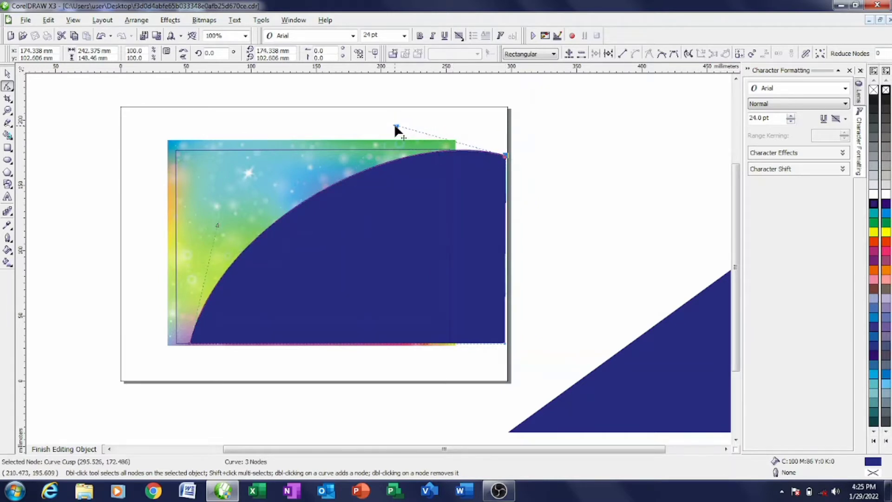
left_click_drag(395, 125, 437, 112)
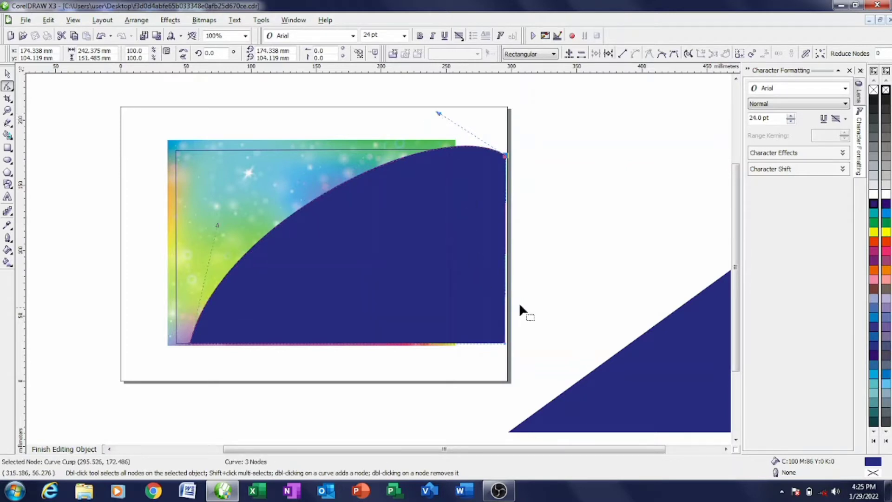
left_click(7, 73)
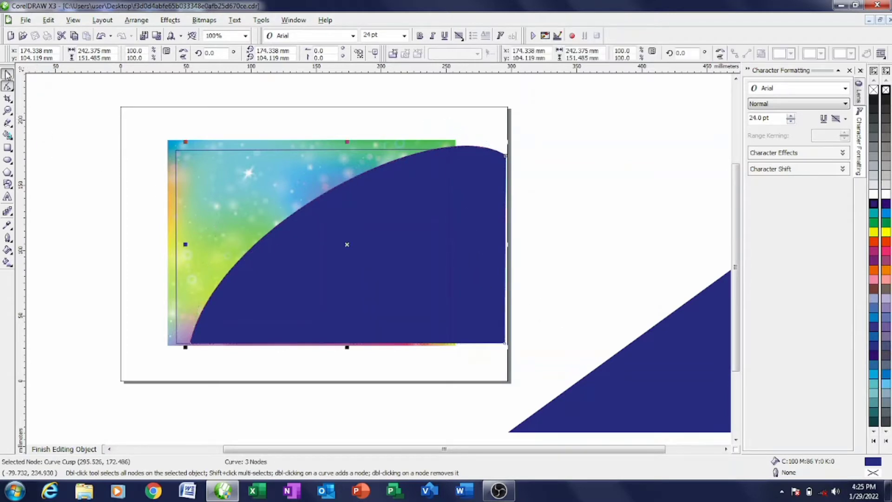
- Move the spare triangle onto the card, give it cyan fill and outline, and fit it bottom-right
left_click_drag(644, 393, 424, 381)
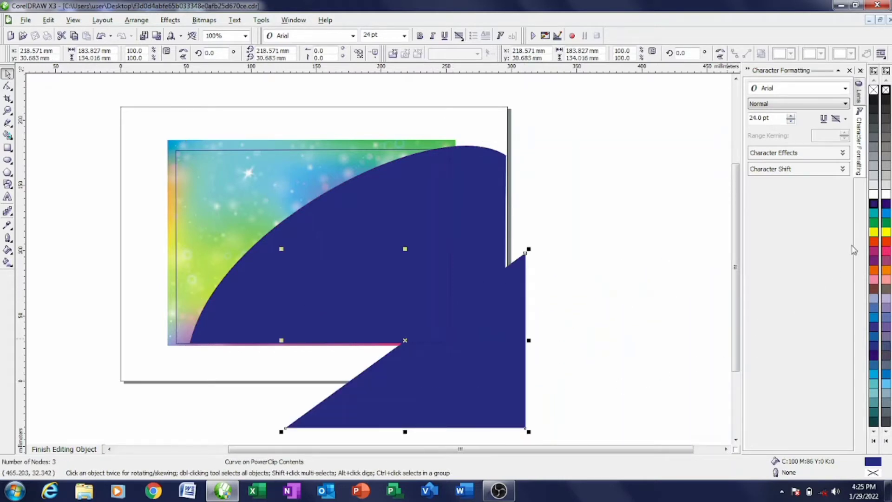
left_click(886, 216)
right_click(886, 216)
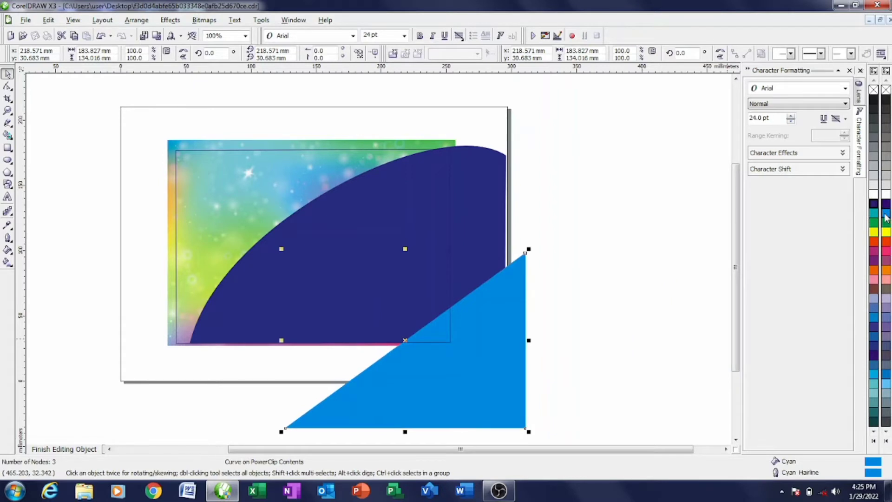
left_click_drag(493, 424, 418, 317)
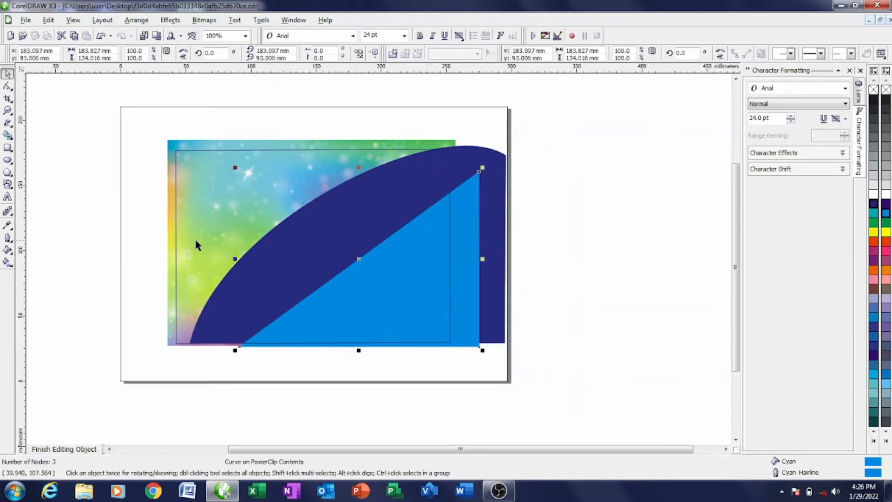
- Convert the cyan triangle's diagonal to a curve and bend it upward into an arc
left_click(8, 87)
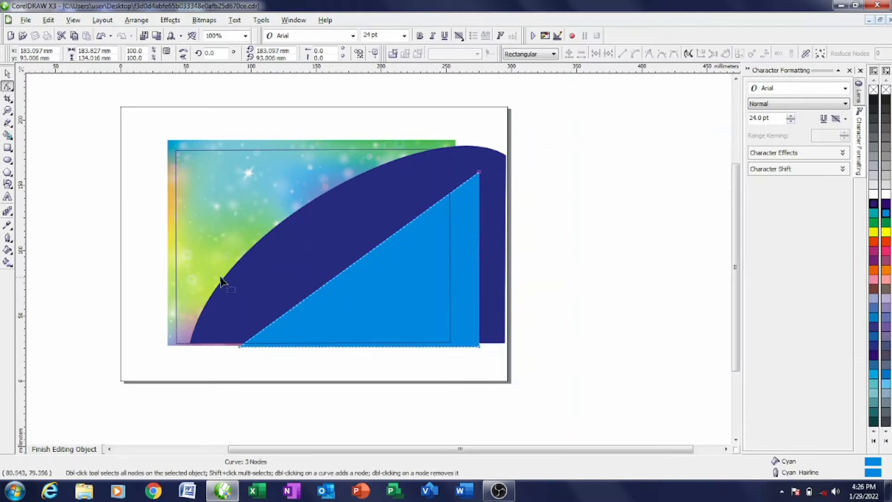
left_click(352, 264)
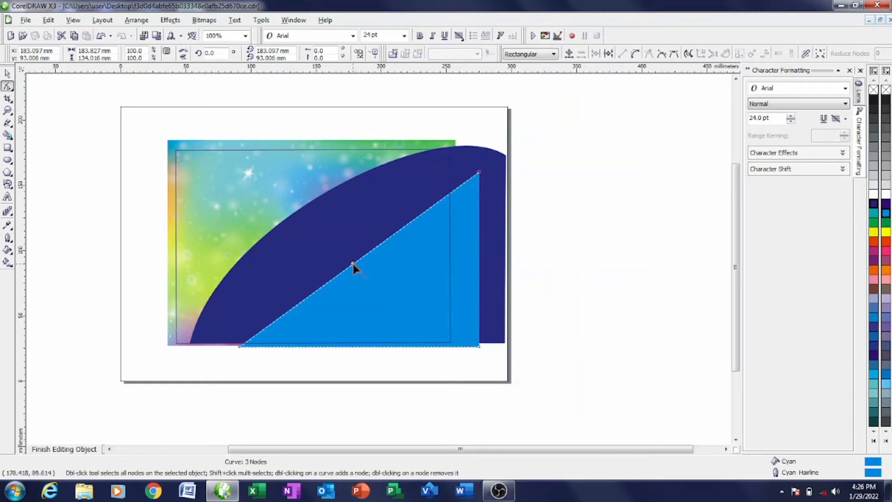
right_click(353, 264)
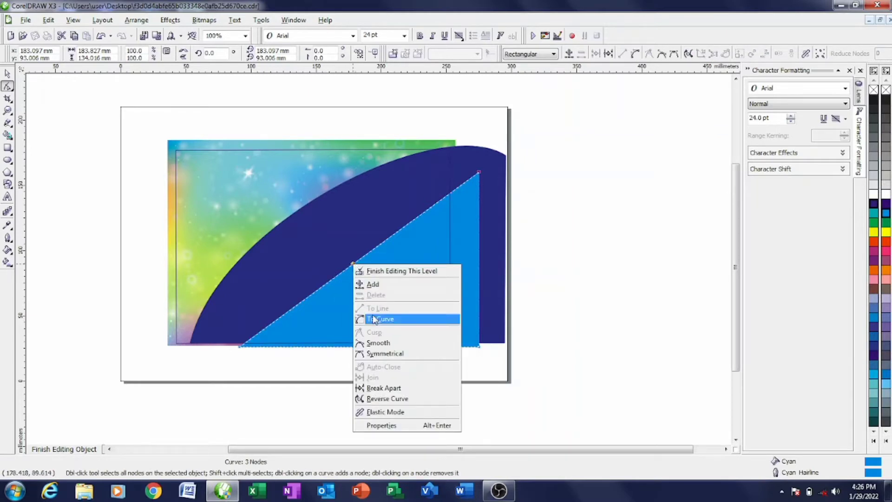
left_click(376, 320)
left_click_drag(349, 264, 318, 223)
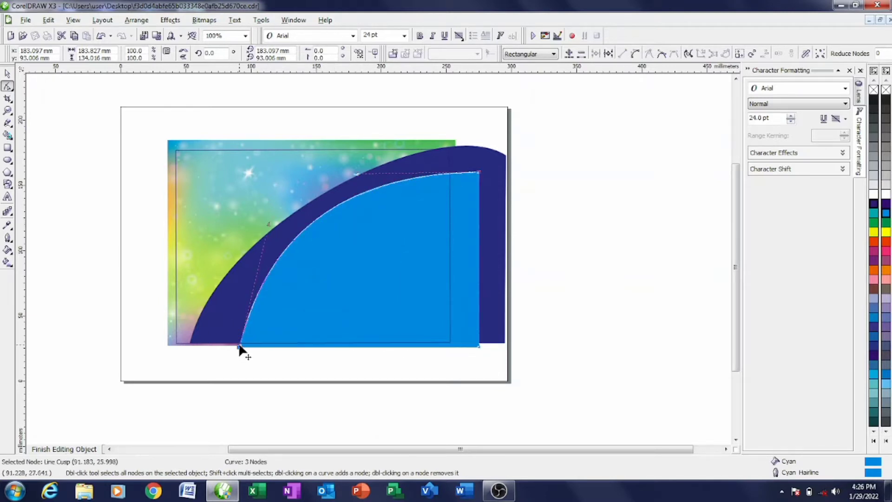
- Move the cyan shape's bottom-left point left, raise its top-right point, and reshape the arc
left_click_drag(238, 344, 203, 344)
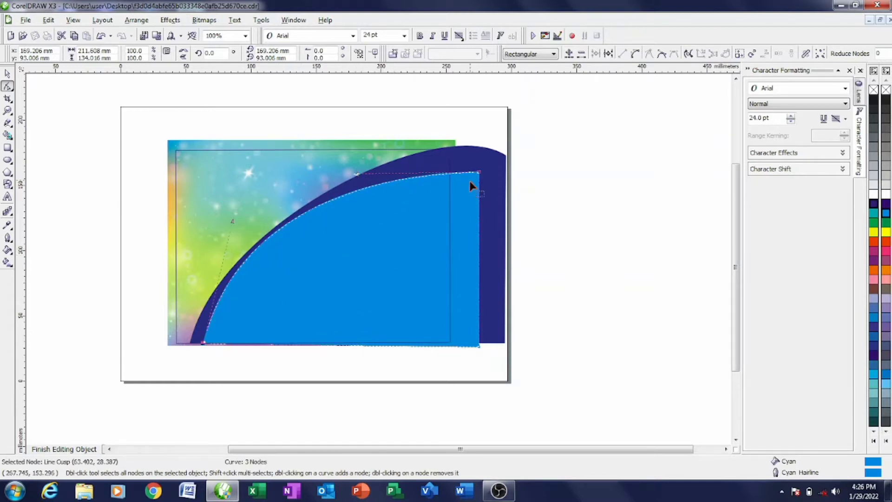
left_click_drag(480, 173, 482, 161)
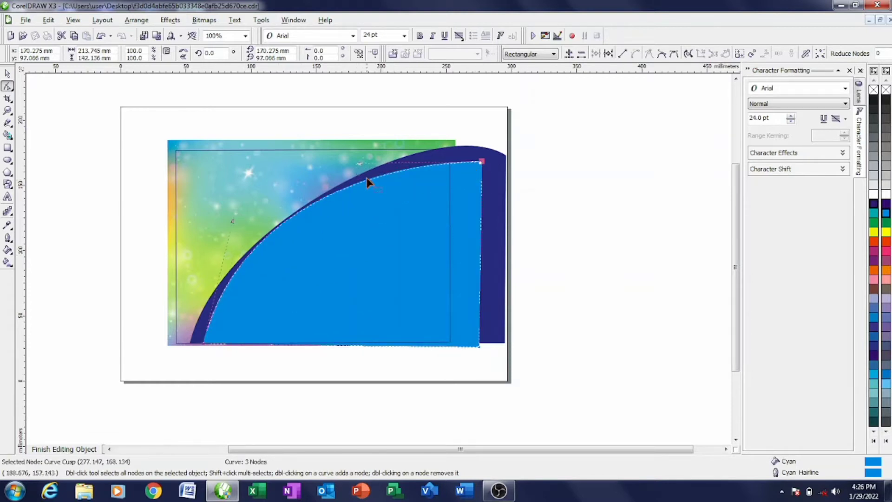
left_click_drag(359, 166, 467, 142)
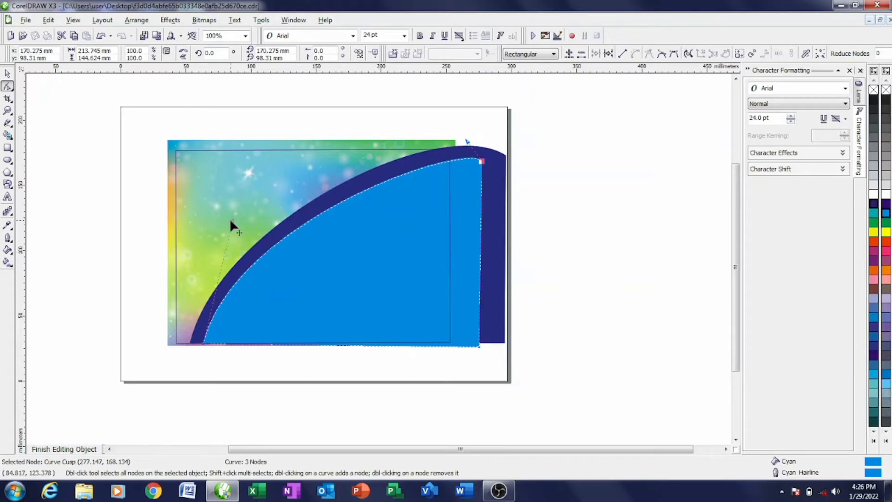
left_click_drag(231, 221, 240, 226)
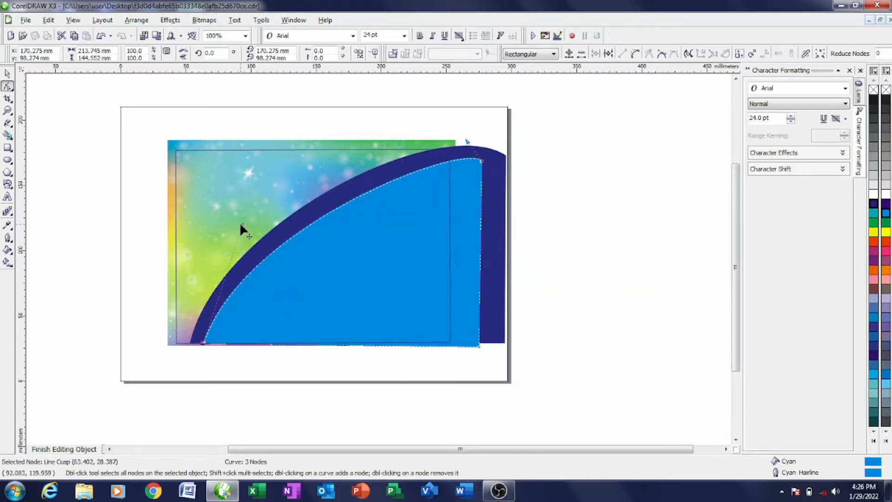
- Shift the navy curve's bottom corner left and fine-tune cyan nodes to leave a thin navy band
left_click(196, 345)
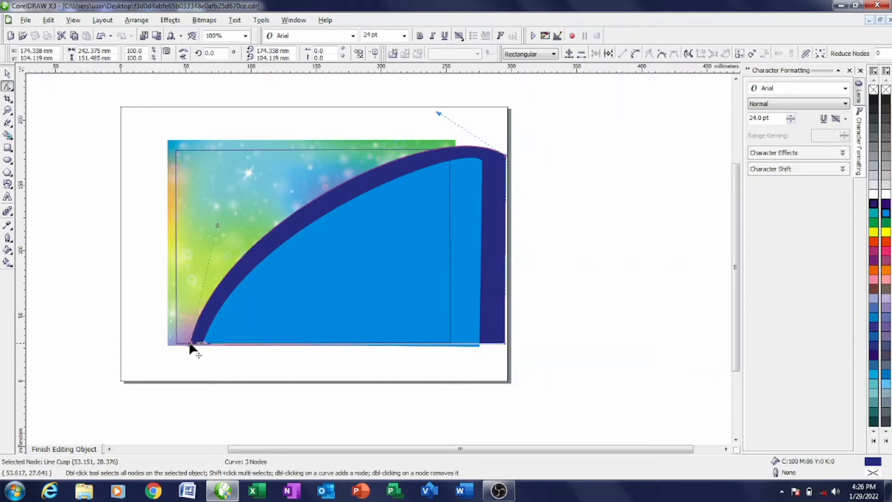
left_click_drag(189, 344, 184, 346)
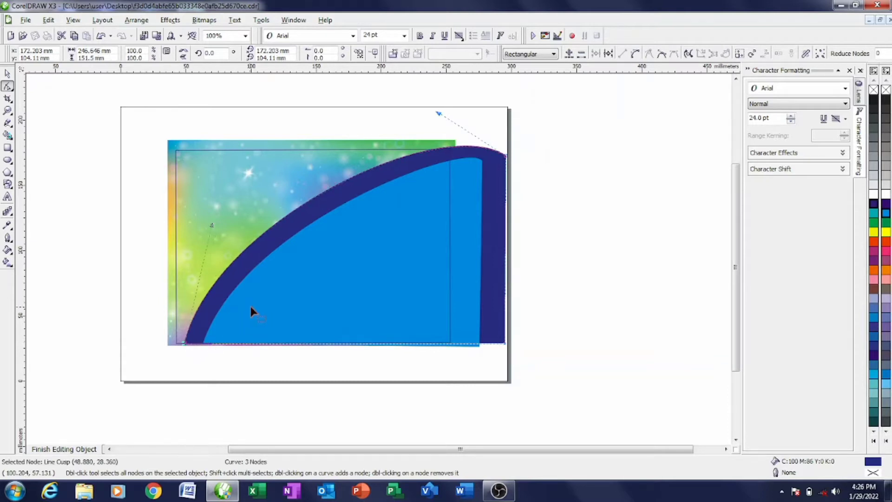
left_click(219, 342)
scroll(207, 345, "up", 1)
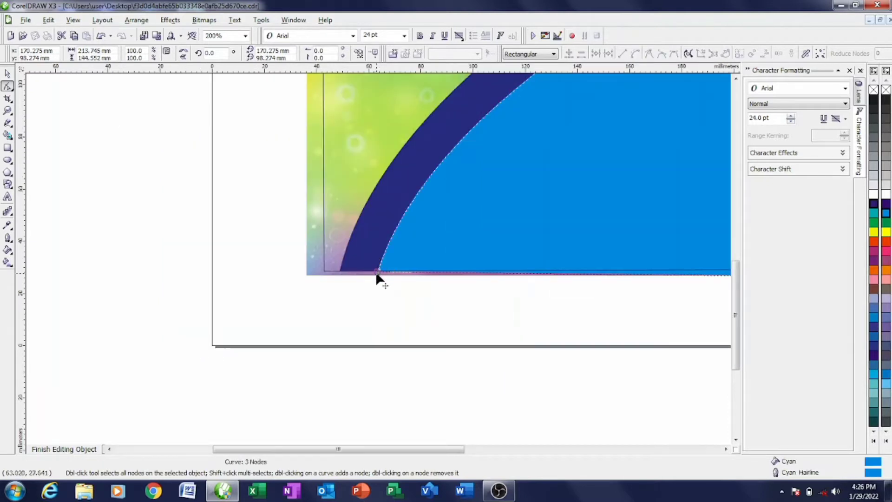
left_click_drag(377, 276, 362, 276)
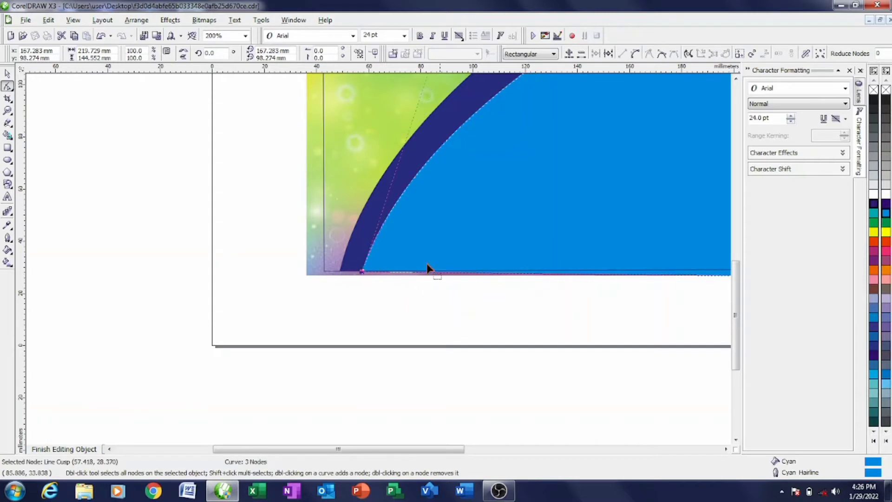
scroll(428, 268, "down", 1)
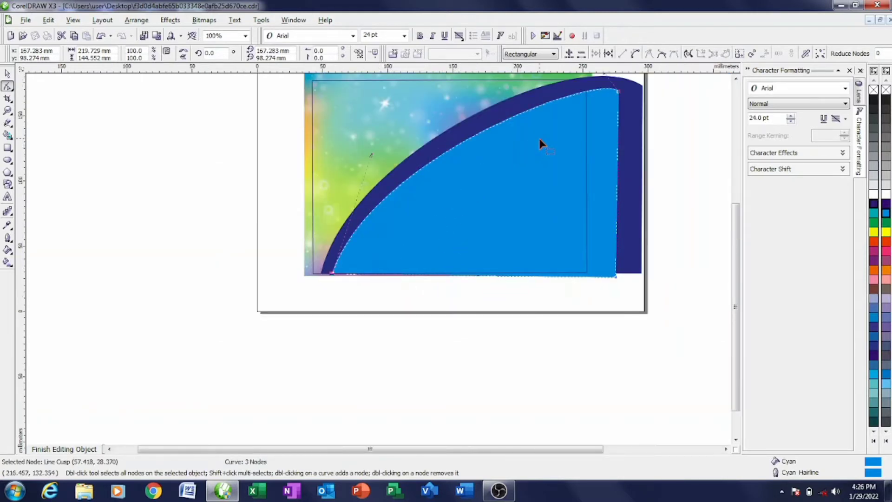
scroll(378, 258, "down", 1)
scroll(378, 258, "up", 2)
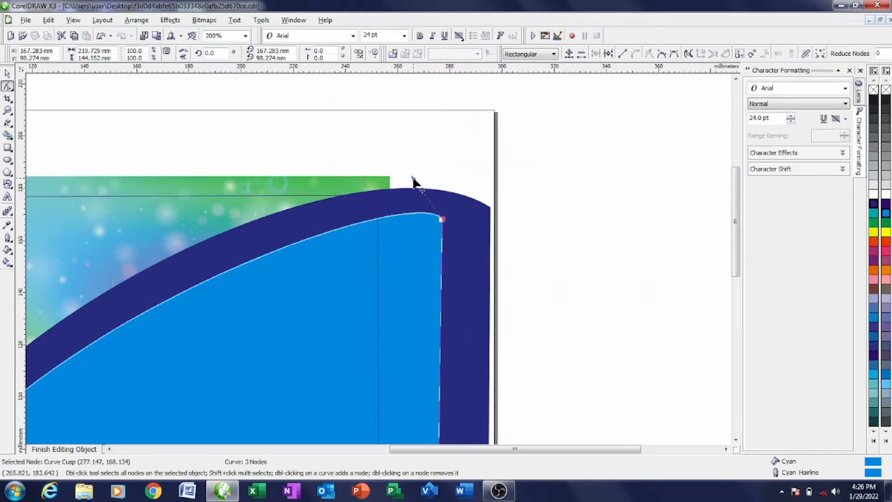
left_click_drag(413, 179, 413, 170)
left_click_drag(442, 221, 444, 215)
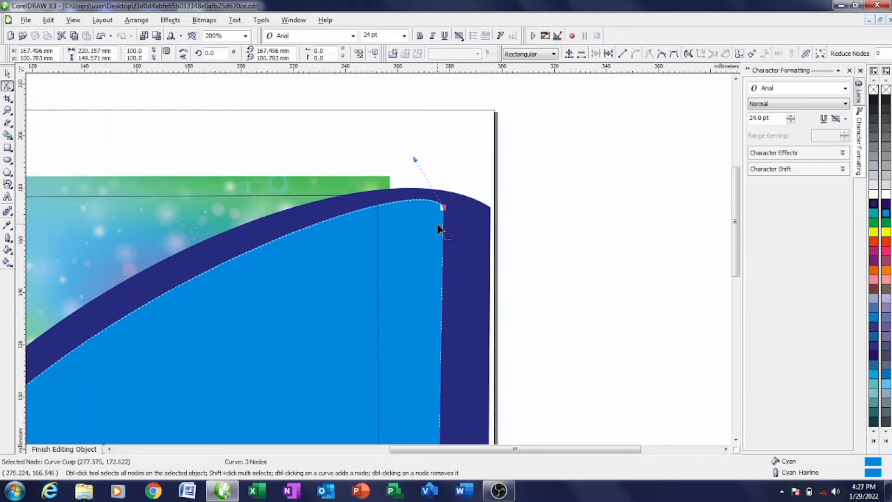
scroll(440, 229, "down", 1)
scroll(260, 330, "down", 1)
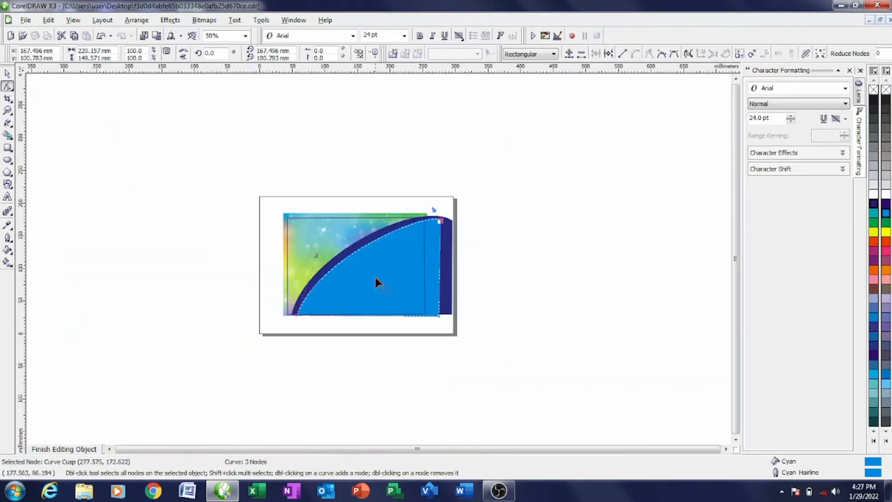
- Shrink the church and baby photos and PowerClip both into the card background
left_click(64, 449)
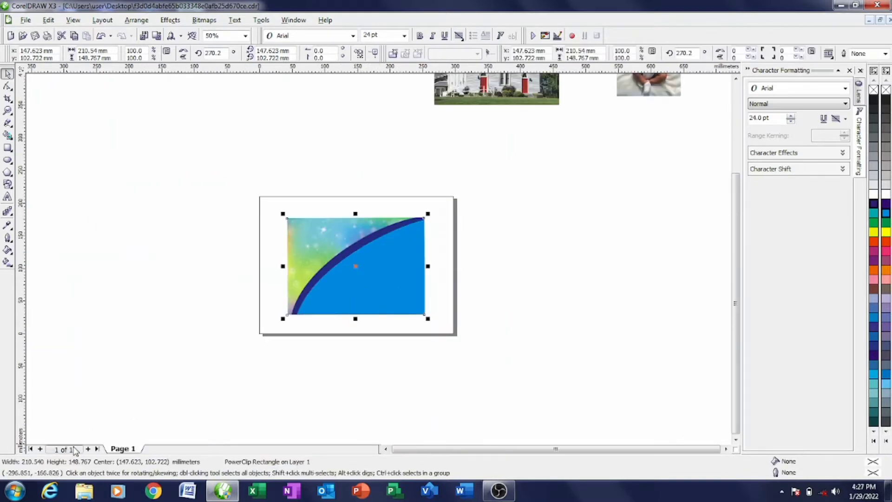
left_click(313, 379)
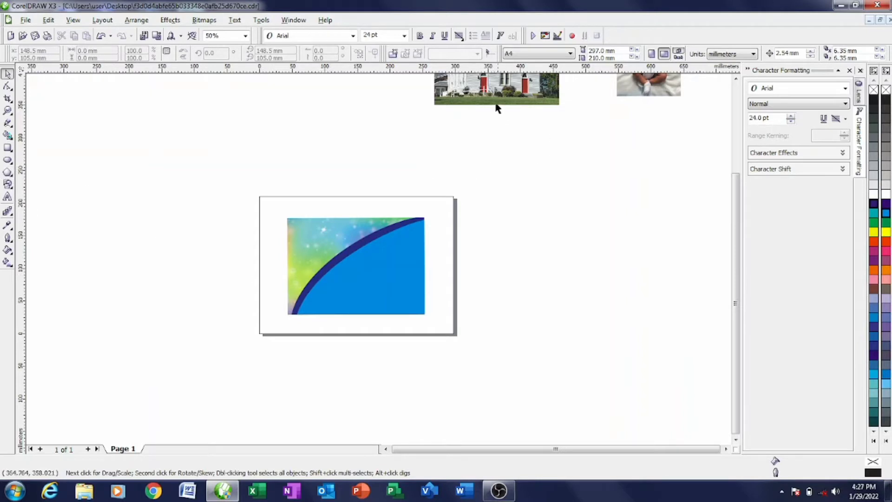
left_click_drag(495, 105, 490, 266)
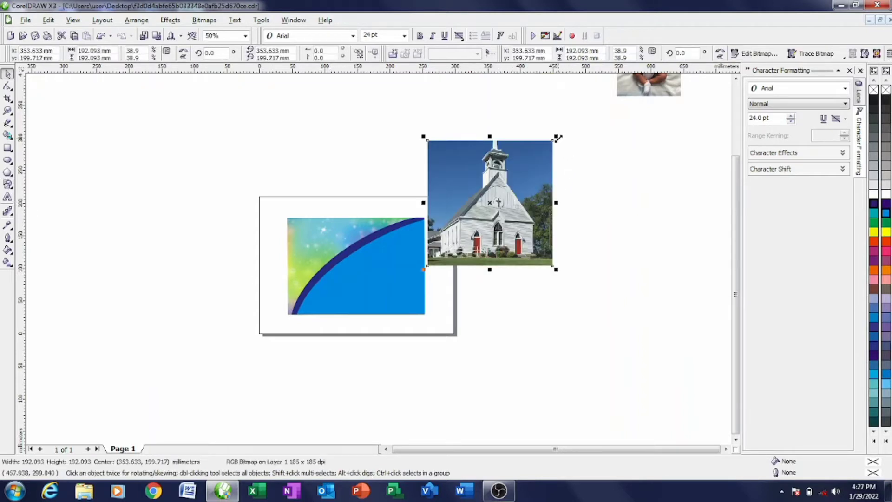
left_click_drag(558, 138, 471, 221)
left_click_drag(651, 90, 550, 254)
left_click_drag(581, 200, 370, 262)
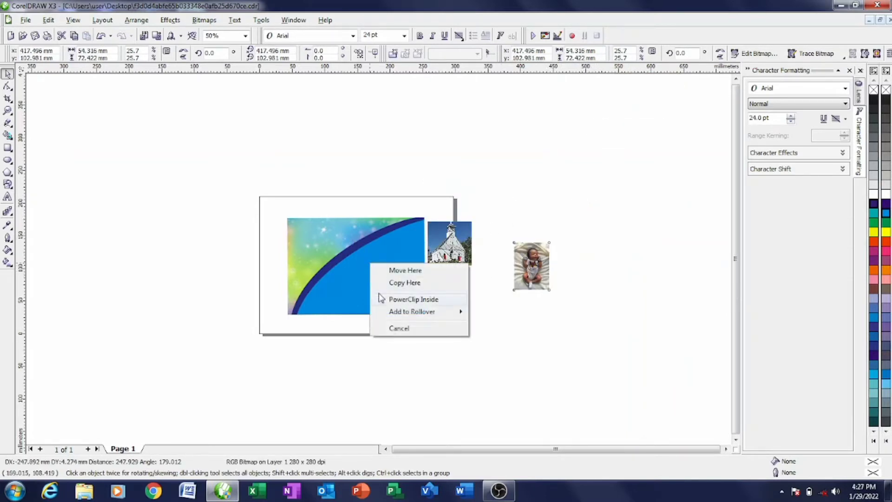
left_click(422, 299)
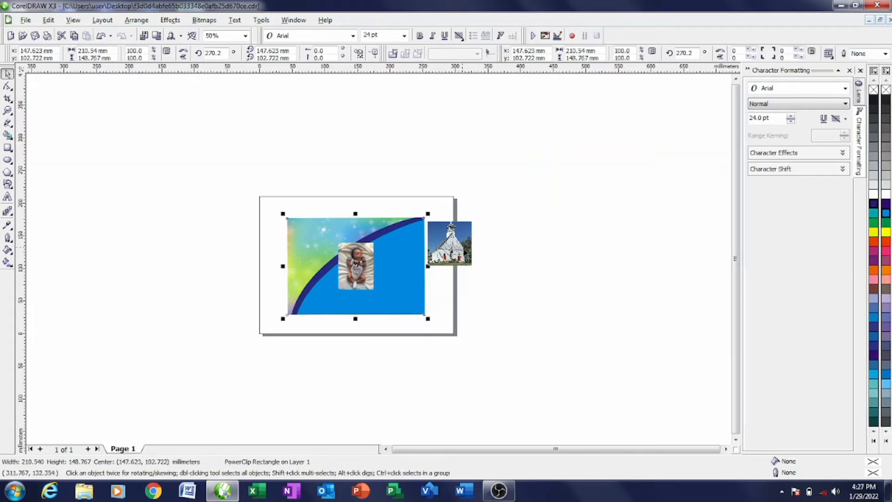
left_click_drag(462, 254, 415, 296)
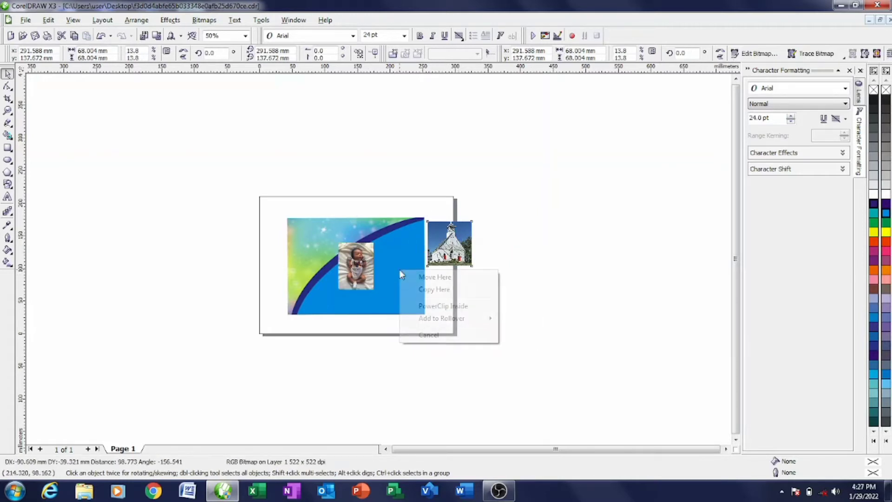
left_click(432, 306)
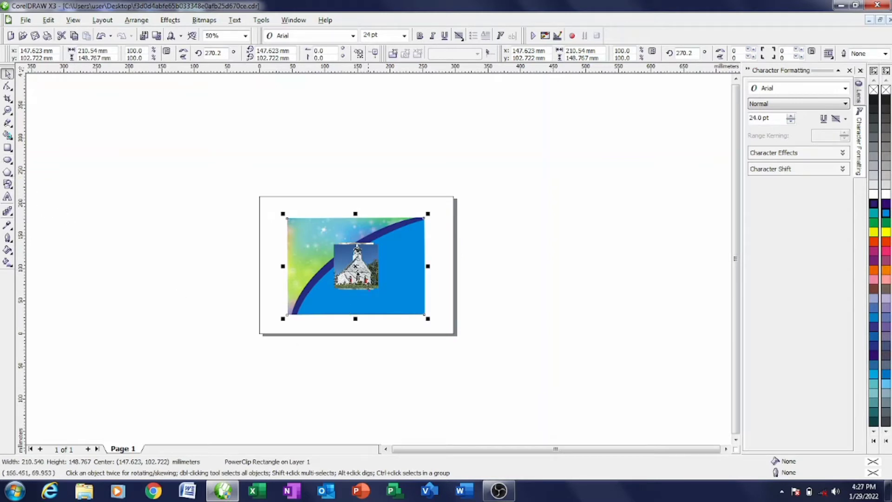
- Edit the card's PowerClip contents and drag the church and baby photos back out beside the page
right_click(367, 285)
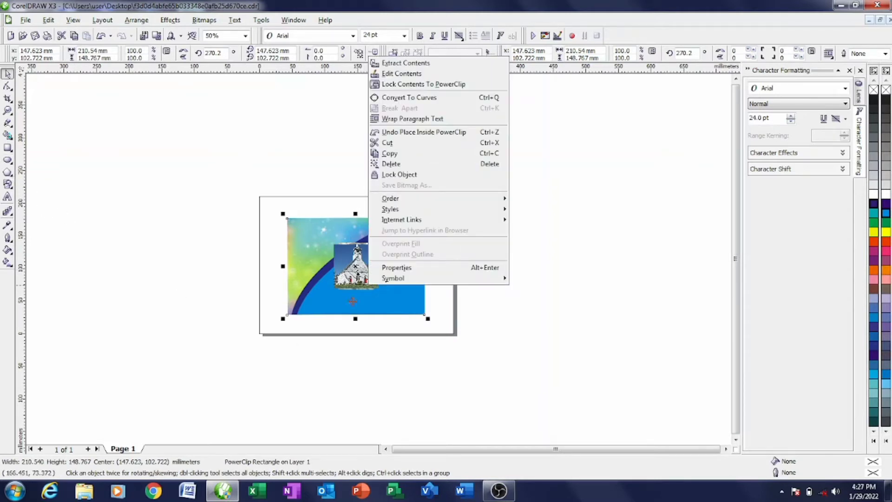
left_click(423, 76)
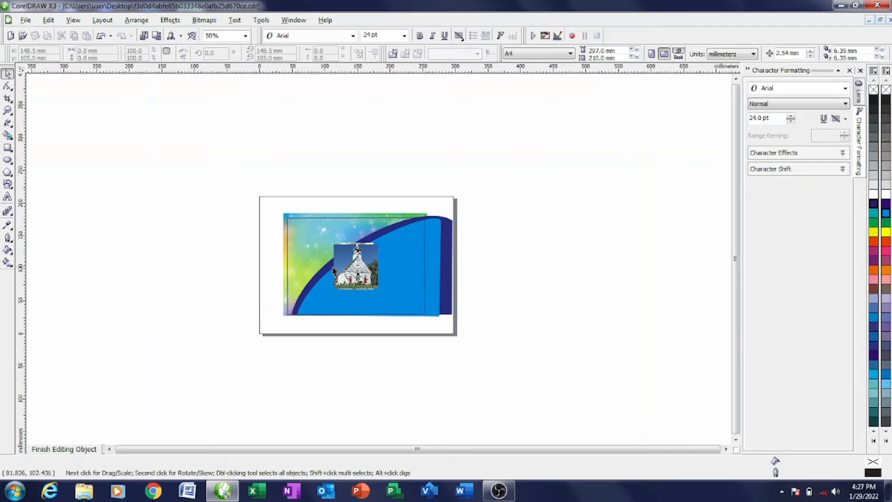
left_click(335, 269)
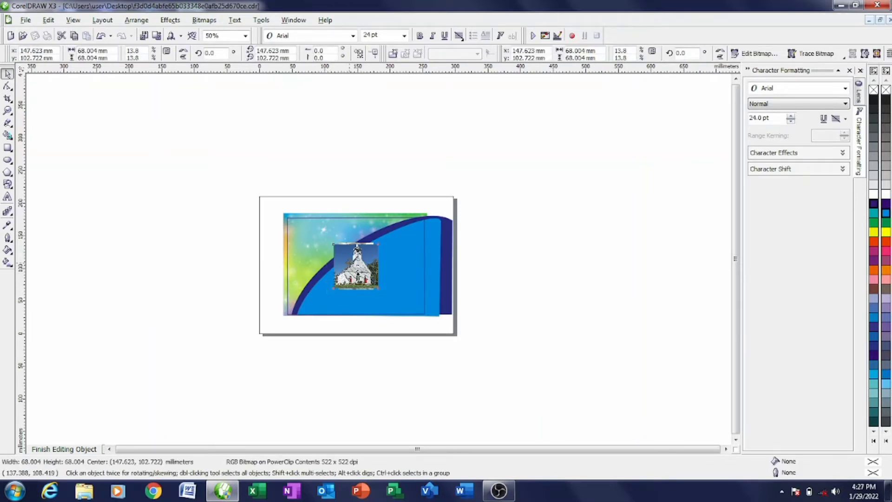
left_click_drag(356, 266, 233, 268)
left_click_drag(369, 270, 255, 163)
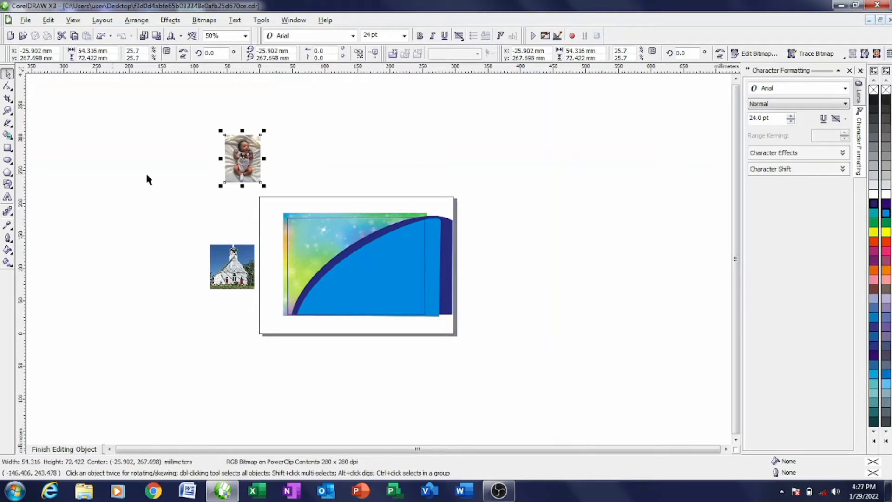
left_click(8, 160)
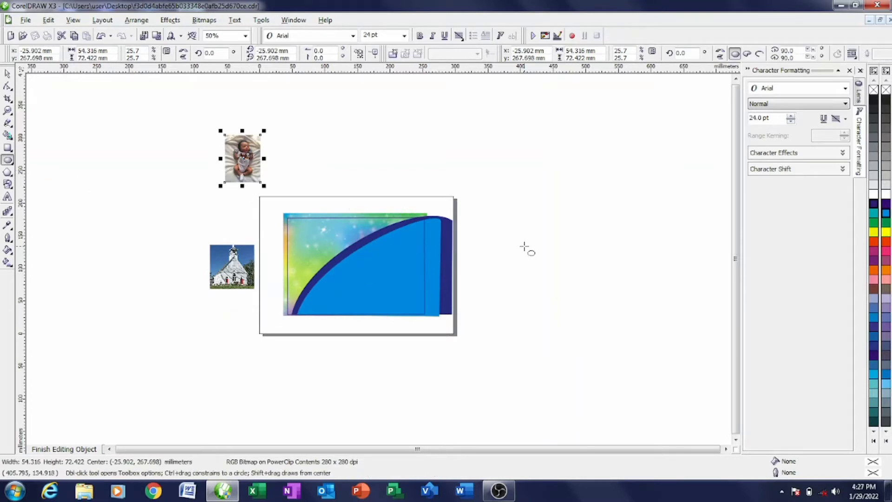
- Draw a circle beside the page and set its width to 73.513 mm
left_click_drag(560, 185, 610, 233)
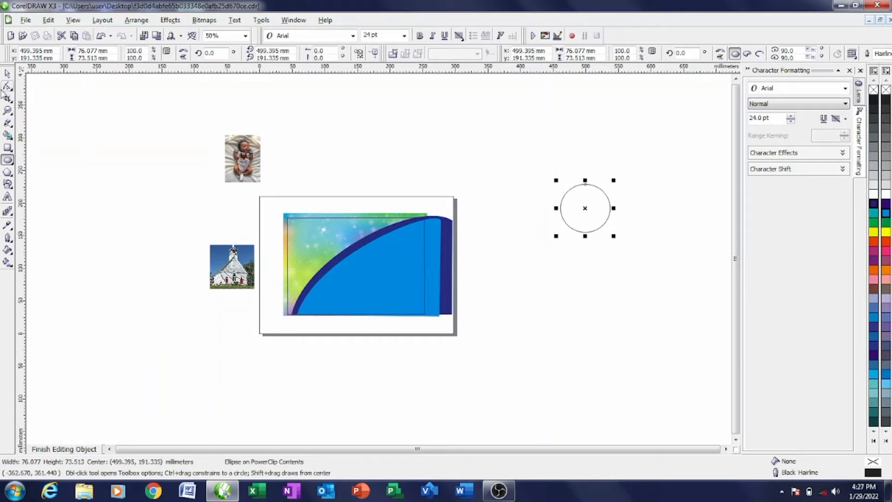
left_click(7, 74)
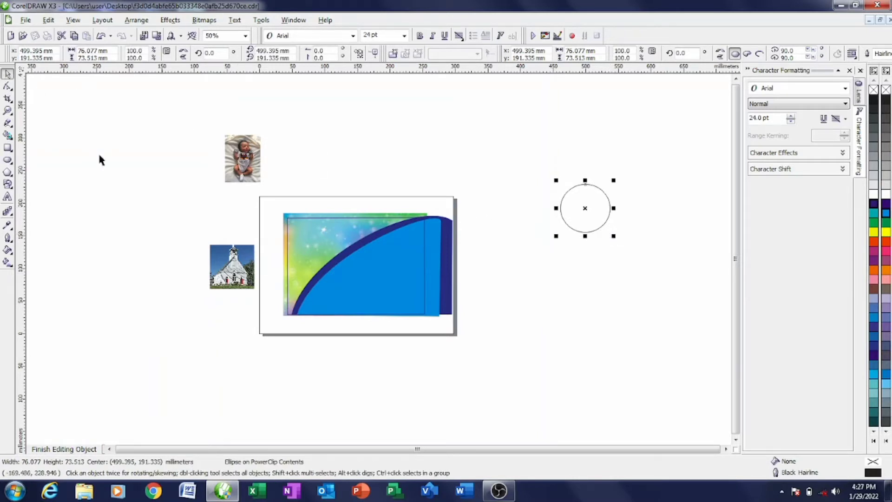
left_click(569, 212)
left_click(545, 149)
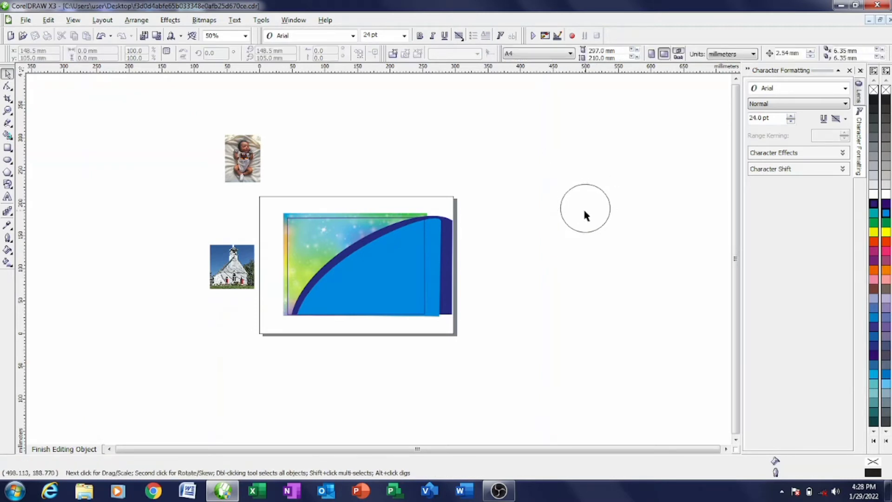
left_click_drag(584, 208, 565, 198)
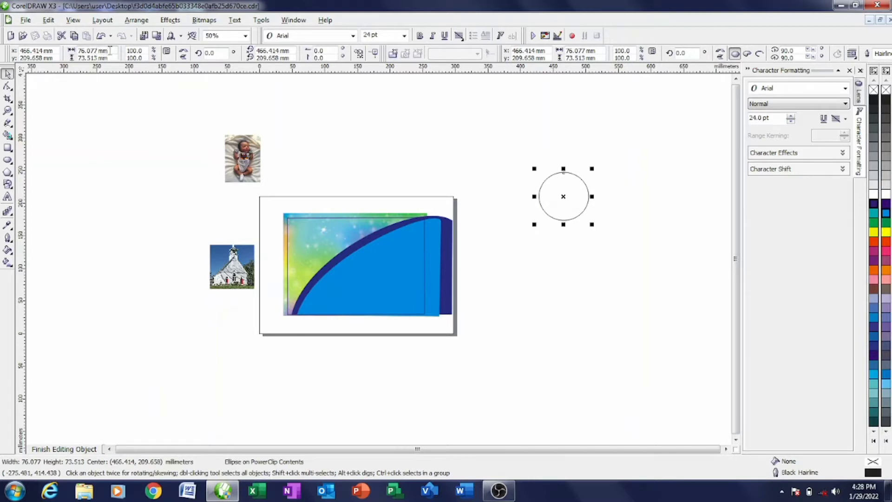
left_click_drag(110, 50, 72, 52)
type("7")
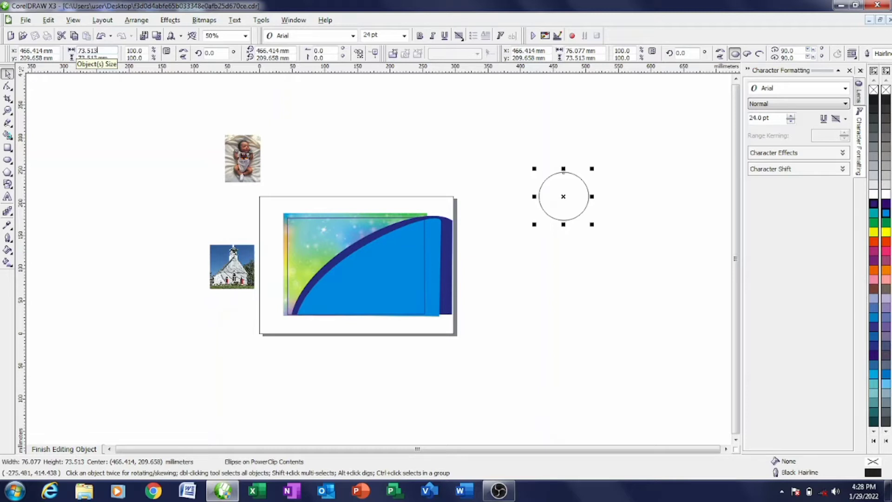
type("3.513")
key("Return")
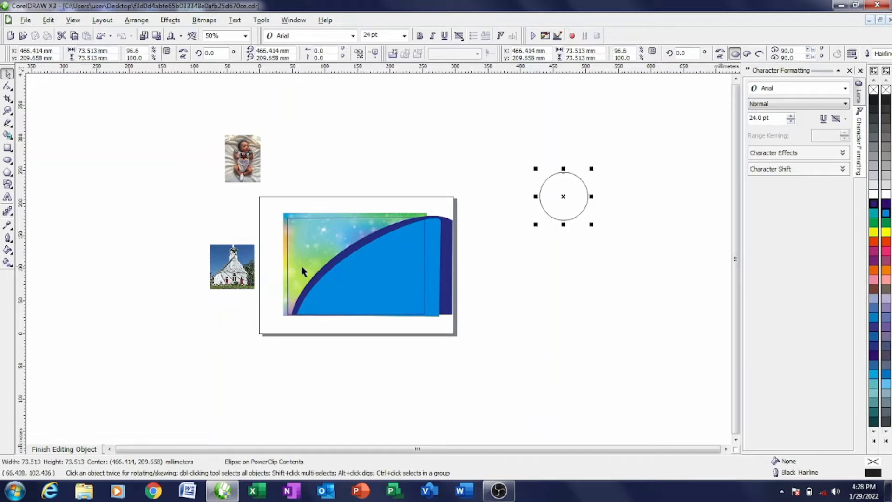
- Leave a copy of the circle below and add a smaller concentric circle inside it
left_click_drag(561, 199, 546, 318)
right_click(560, 254)
scroll(546, 319, "up", 1)
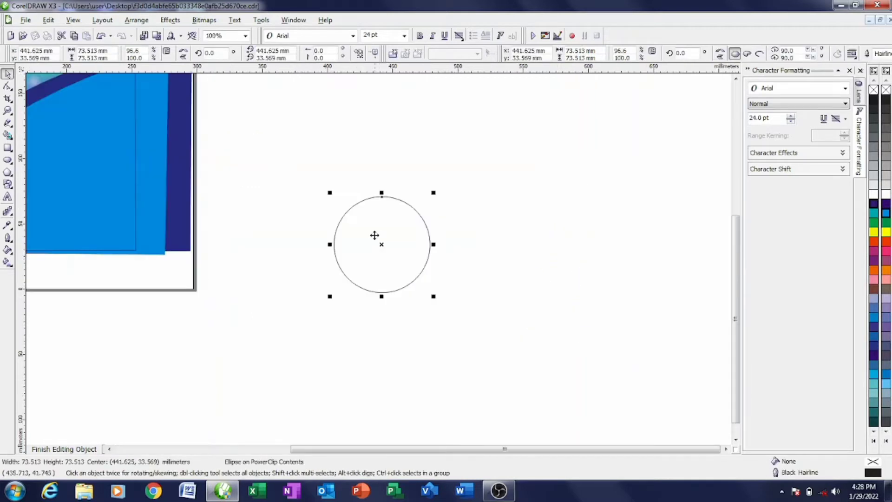
scroll(375, 235, "up", 1)
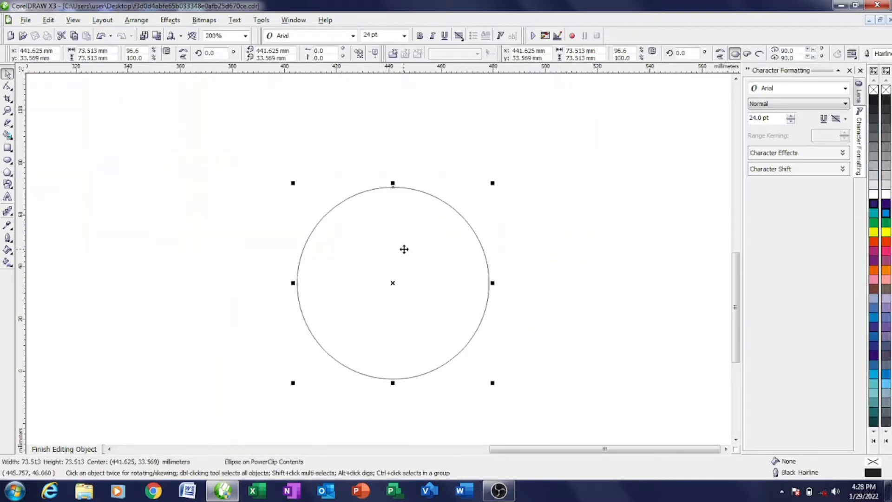
left_click_drag(492, 186, 483, 194)
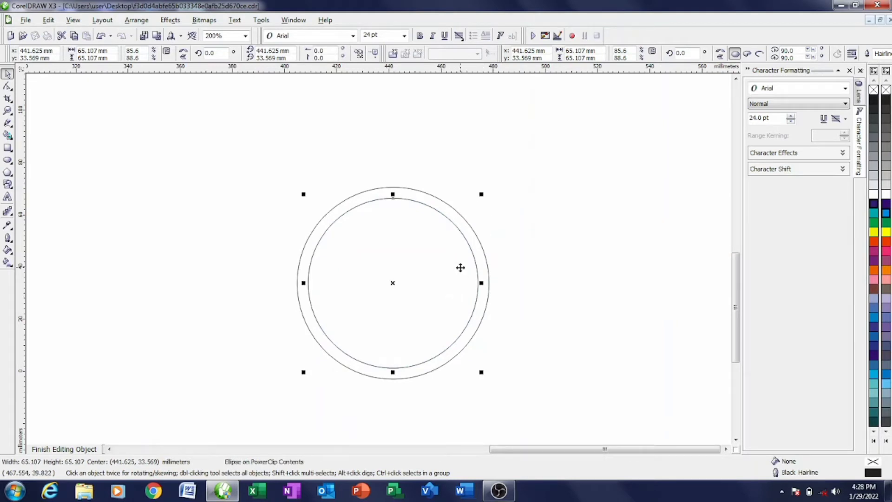
left_click(513, 288)
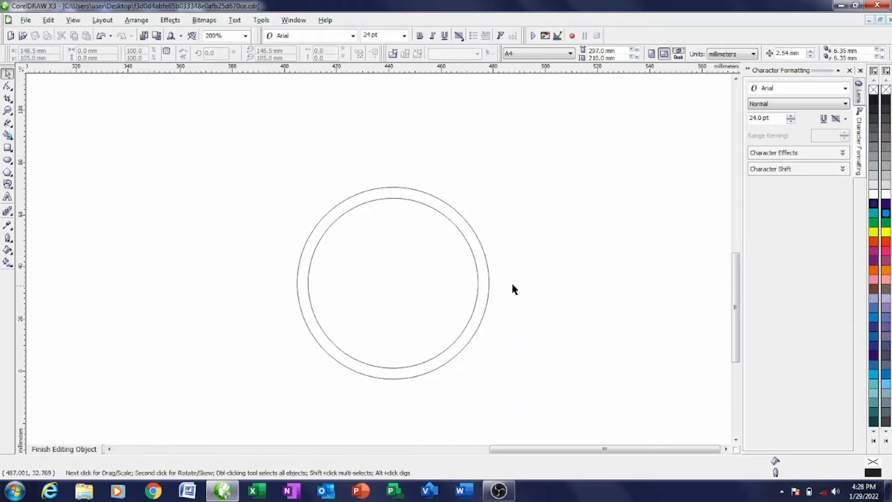
left_click(480, 268)
scroll(479, 265, "down", 2)
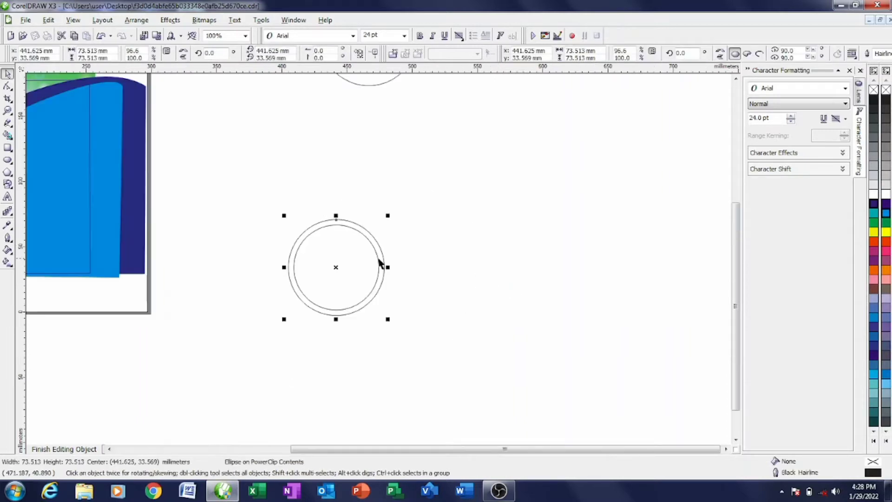
scroll(383, 263, "down", 1)
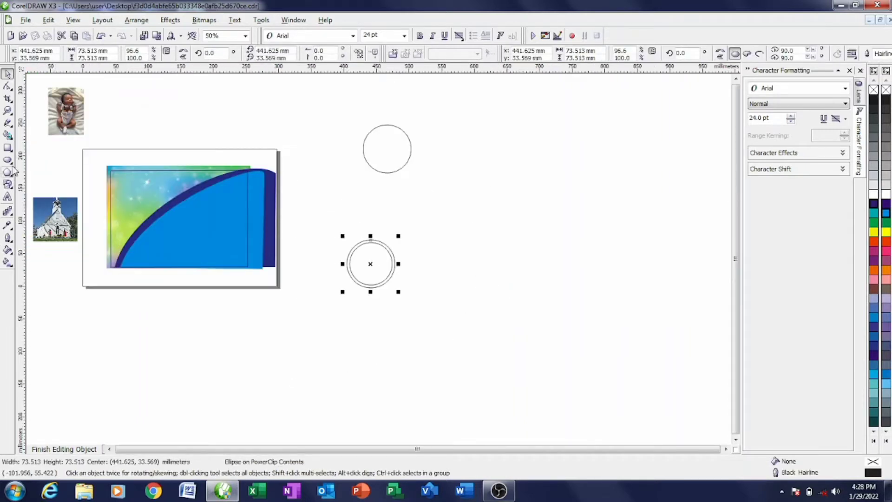
- Sample the navy arc colour into the lower circle, then move the baby photo onto it
left_click(8, 225)
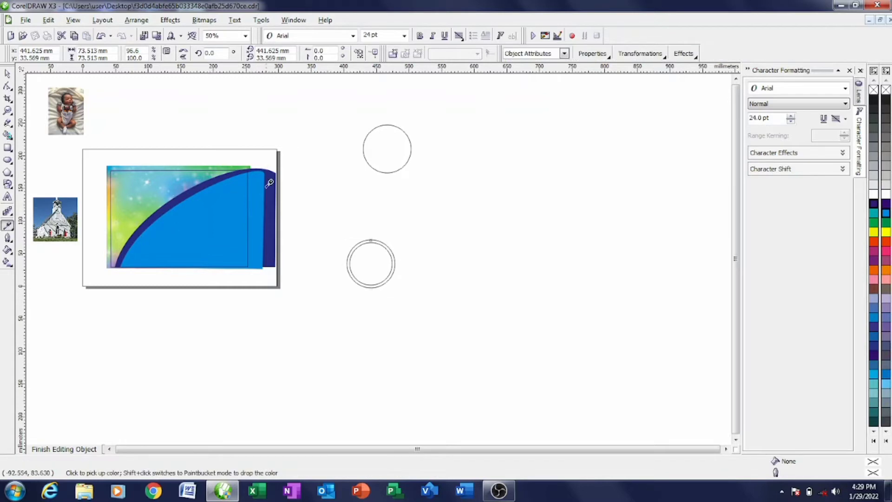
left_click(11, 227)
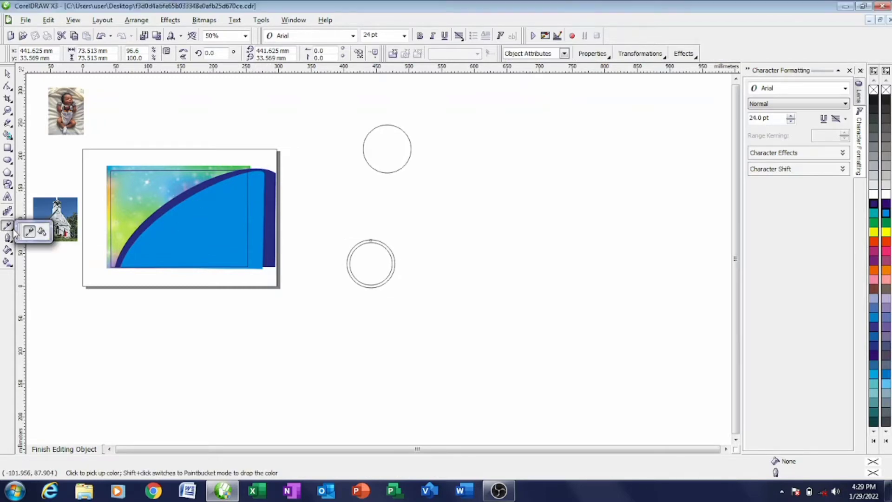
left_click(41, 232)
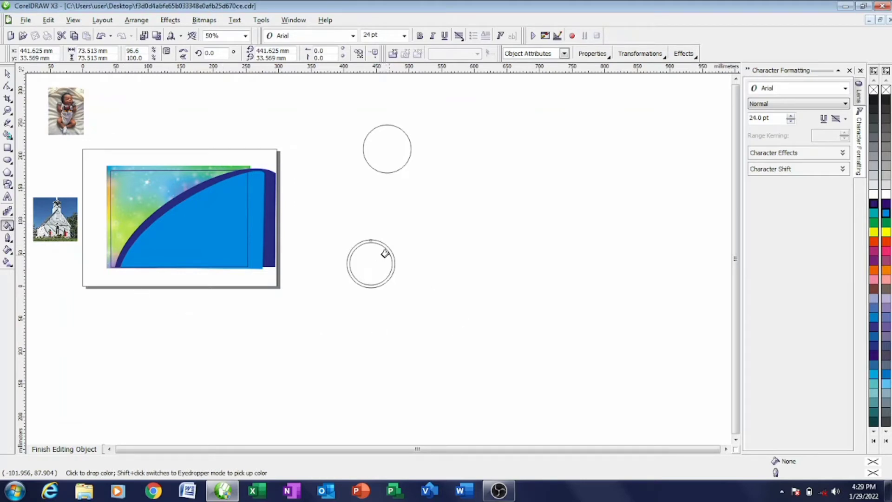
left_click(386, 250)
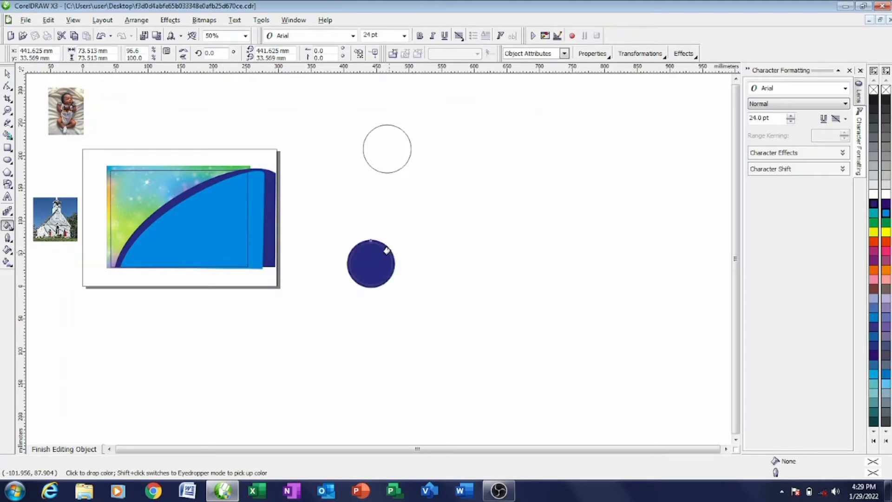
left_click(8, 74)
left_click_drag(70, 117, 379, 263)
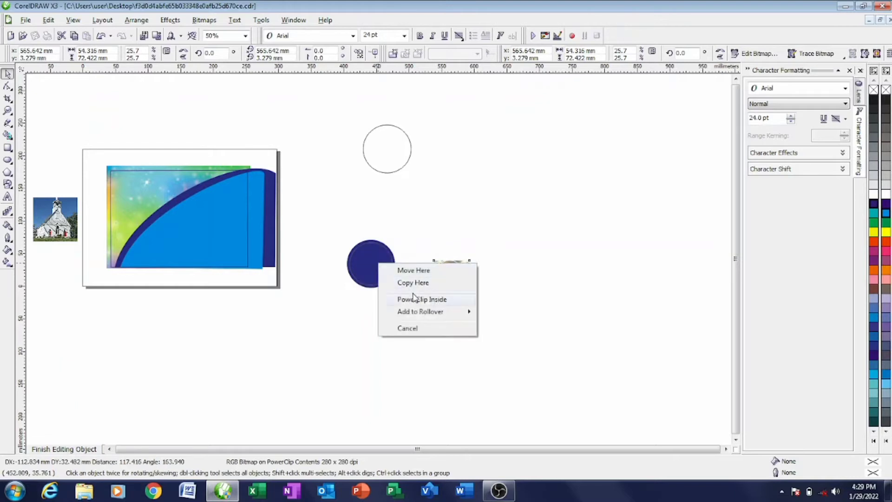
- Clip the baby photo inside the navy circle and start enlarging it in edit-contents mode
left_click(419, 301)
right_click(379, 266)
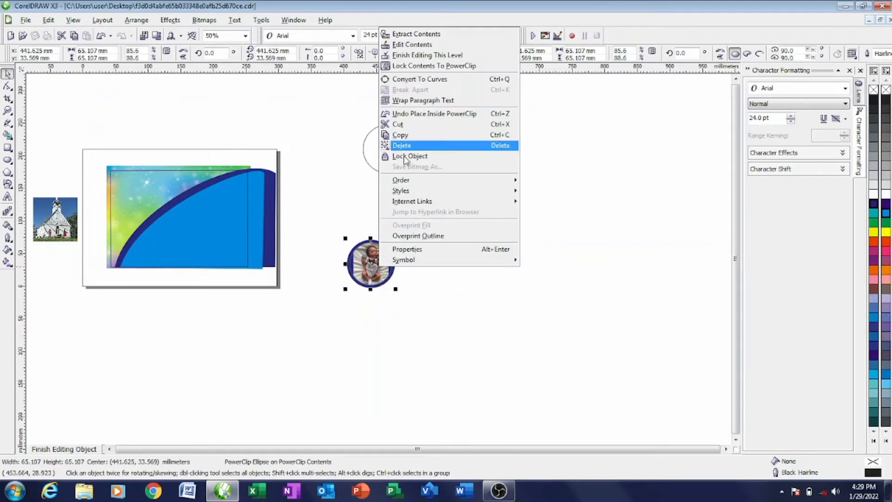
left_click(411, 44)
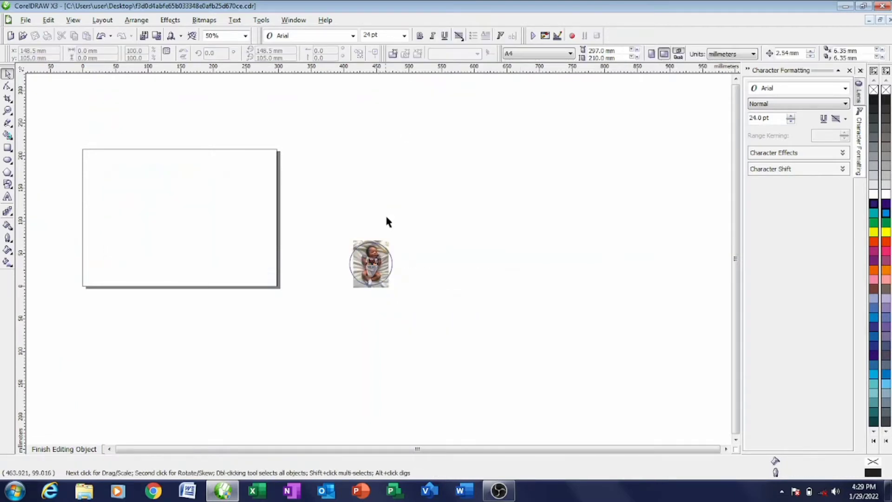
left_click(374, 263)
scroll(380, 260, "up", 2)
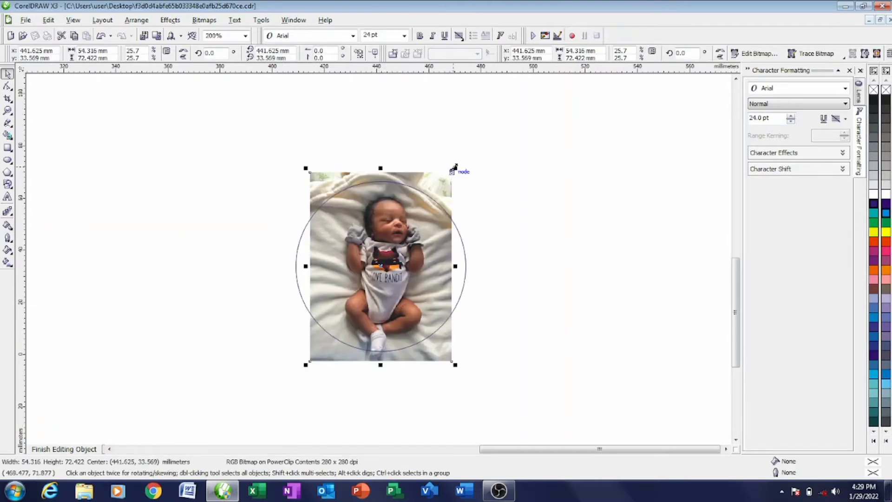
left_click_drag(455, 168, 500, 149)
- Reposition and enlarge the baby photo until it fills the circle, then finish editing
left_click_drag(433, 247, 414, 267)
left_click_drag(465, 154, 476, 138)
left_click_drag(421, 227, 419, 251)
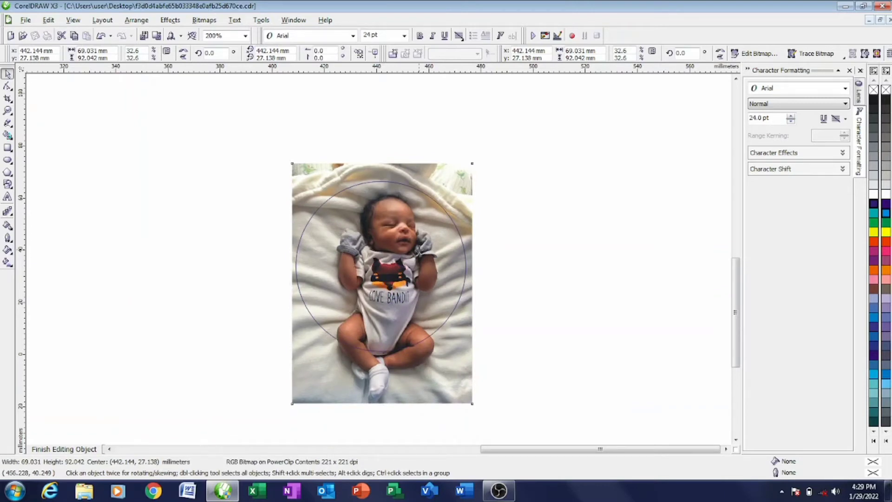
left_click_drag(418, 251, 422, 246)
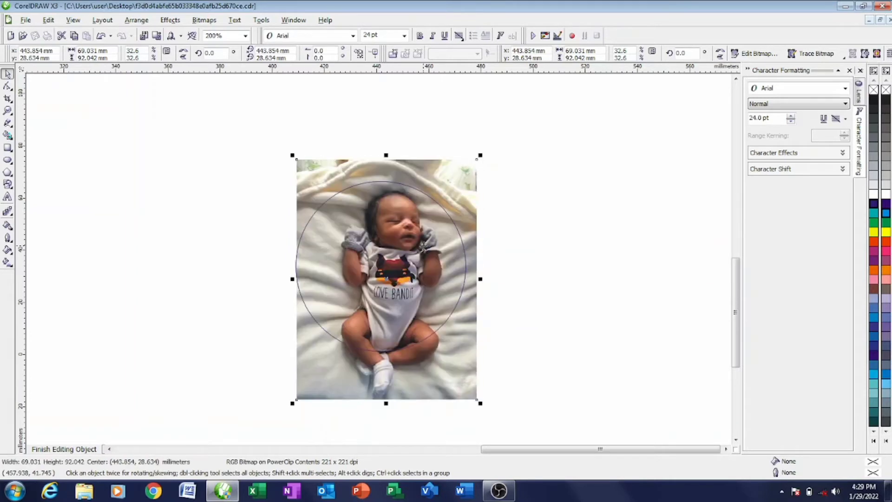
right_click(423, 246)
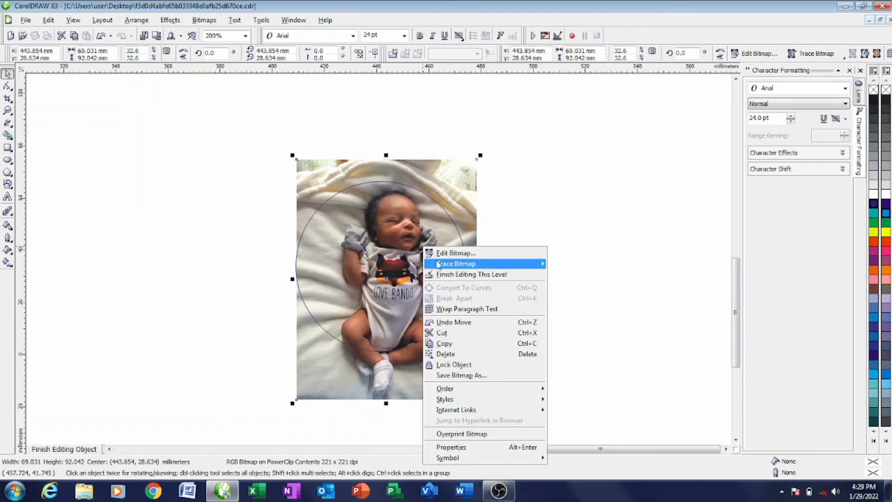
left_click(500, 222)
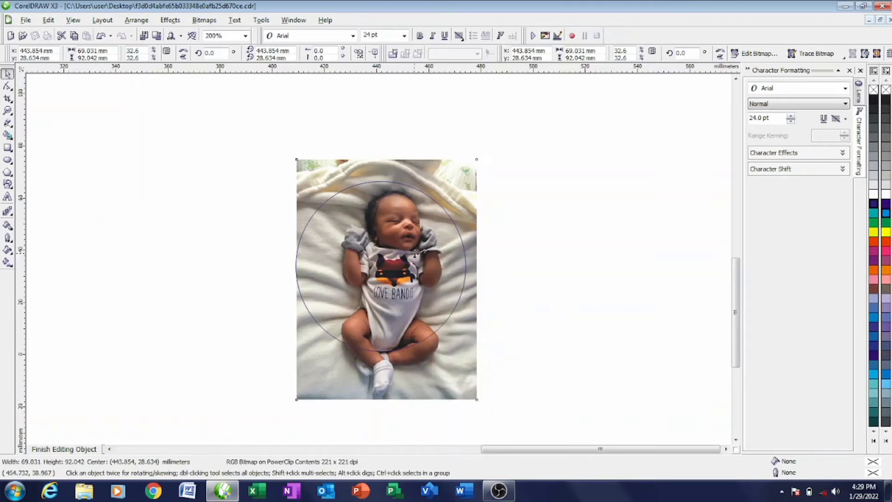
left_click_drag(414, 253, 407, 253)
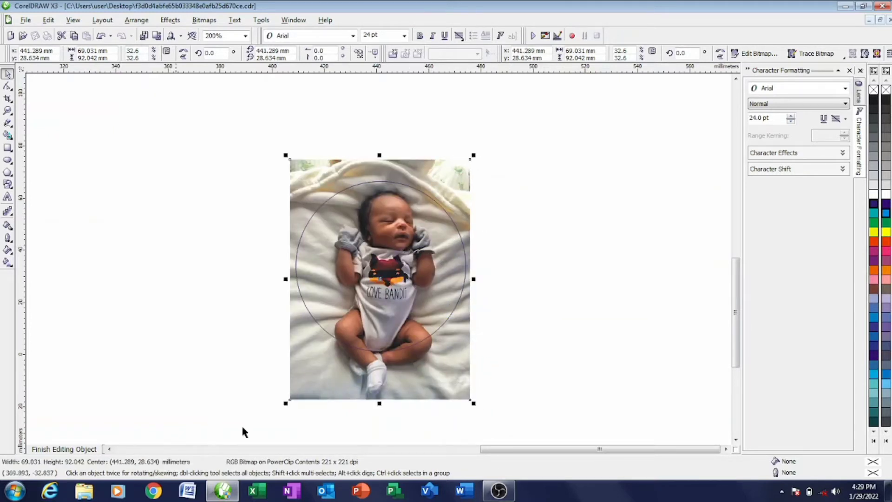
left_click(56, 449)
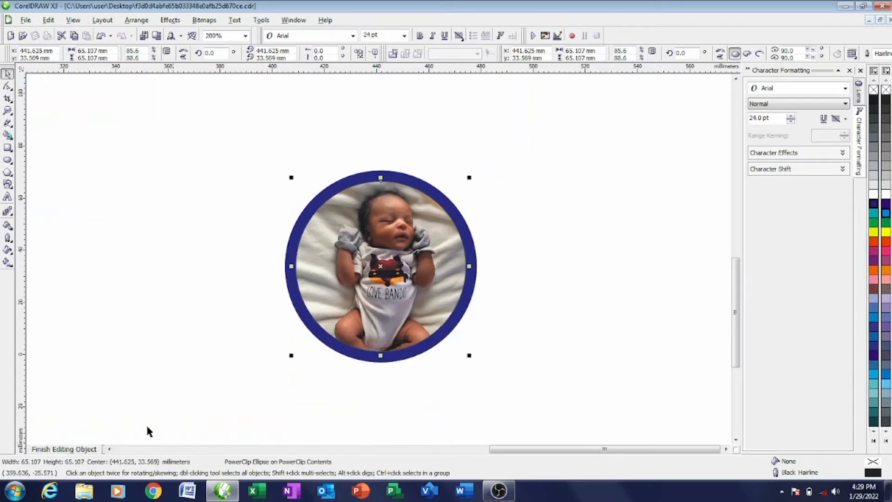
- Remove the baby circle's hairline outline and shrink it slightly
left_click(469, 331)
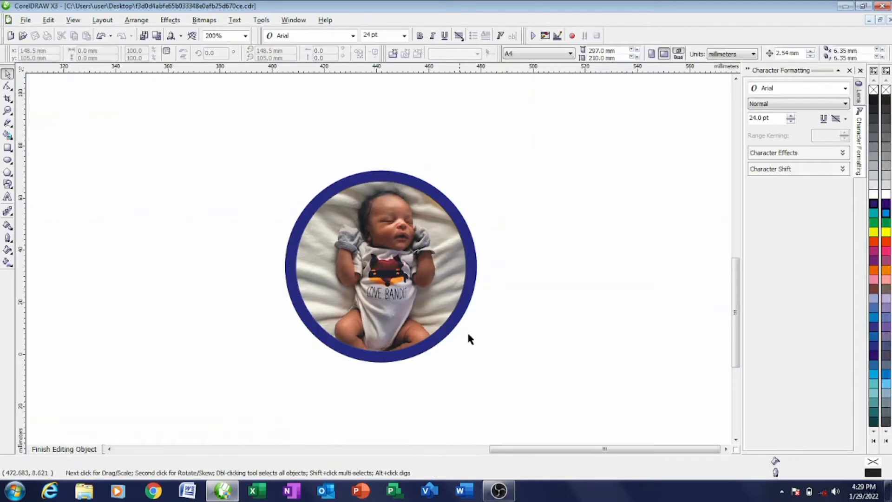
left_click(436, 324)
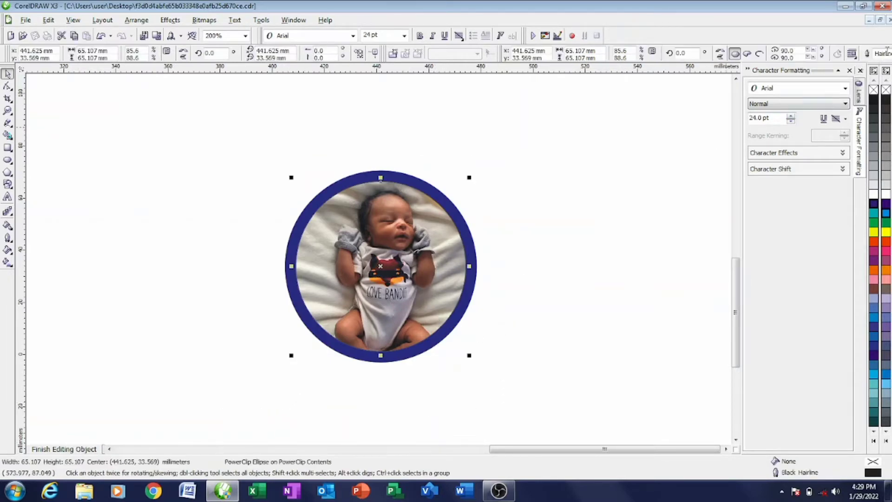
right_click(886, 89)
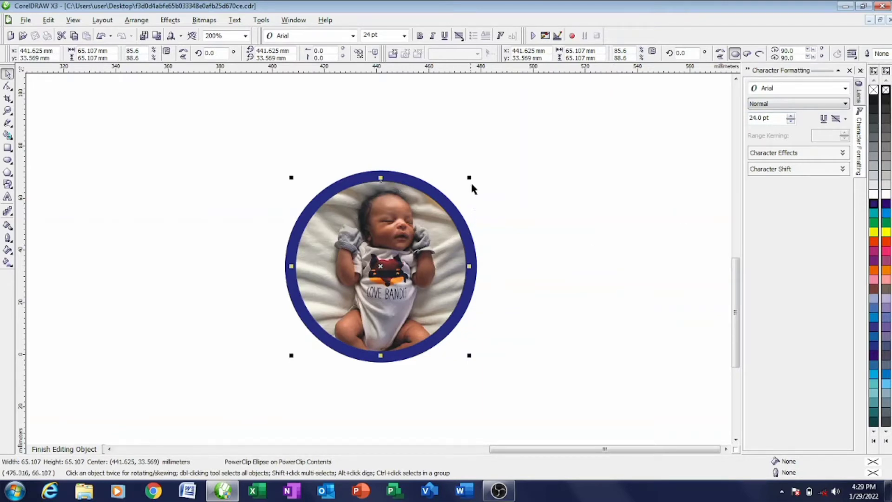
left_click_drag(468, 176, 468, 180)
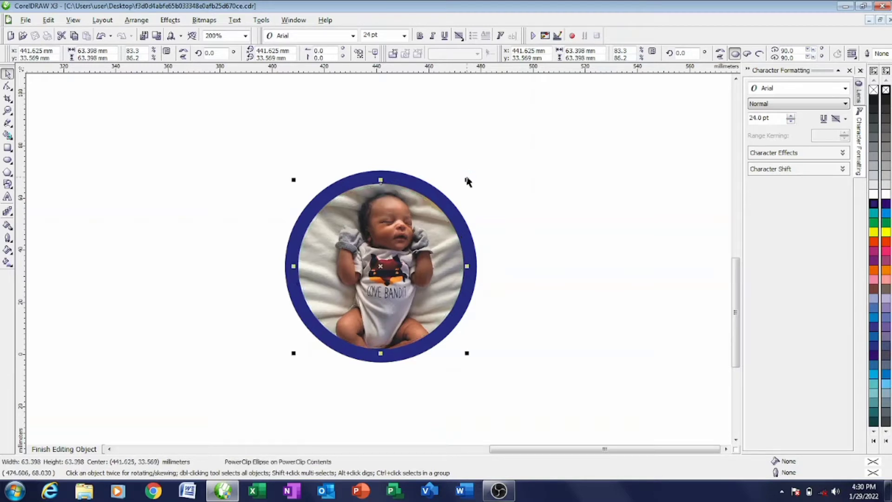
left_click(524, 198)
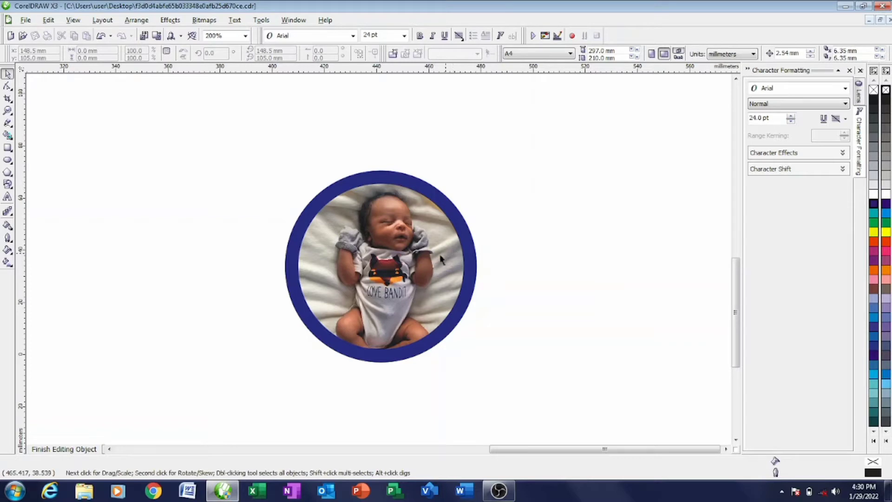
scroll(446, 258, "down", 2)
scroll(318, 308, "down", 2)
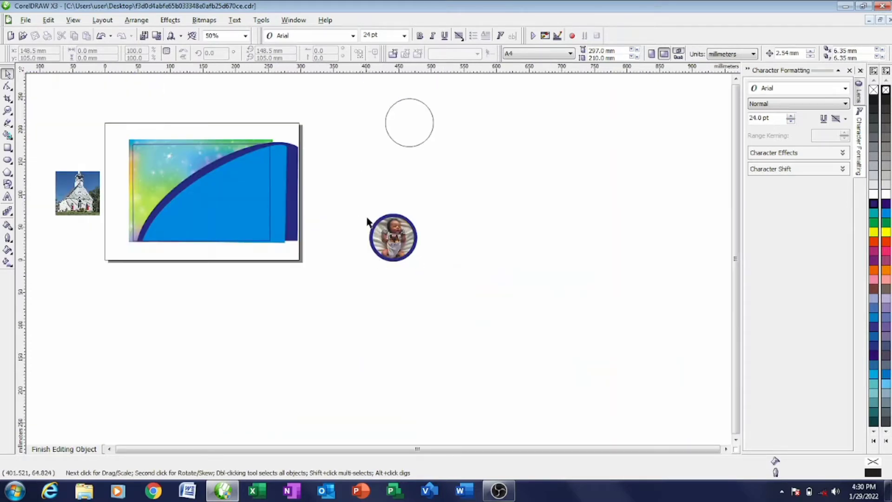
- Move the baby circle up-right, shift the outline circle down, and add a smaller concentric circle
left_click_drag(359, 191, 441, 278)
left_click_drag(393, 235, 548, 133)
left_click_drag(409, 129, 409, 222)
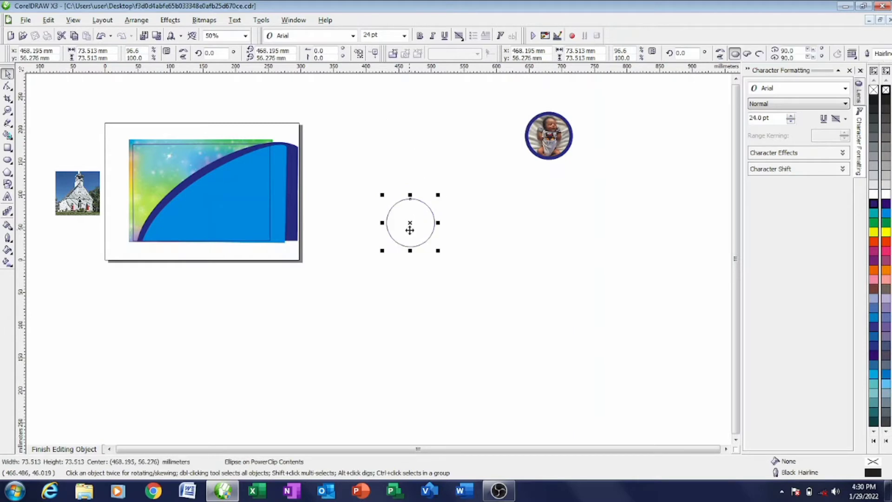
scroll(408, 222, "up", 2)
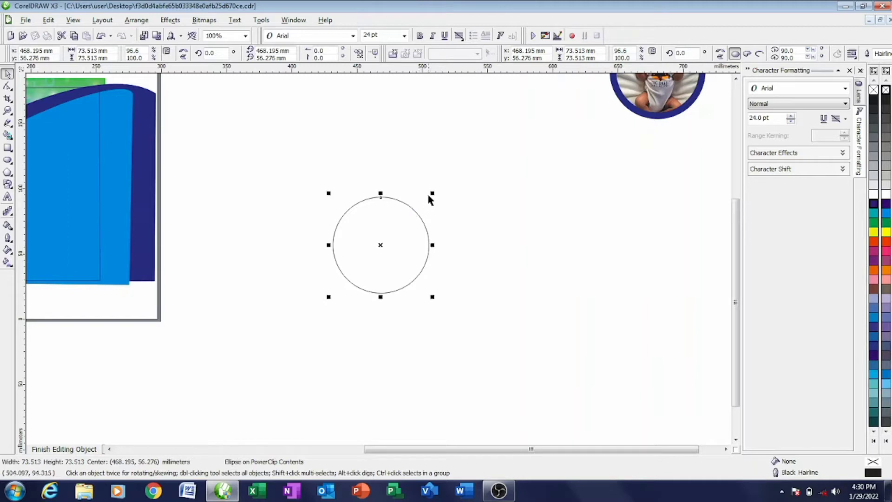
left_click_drag(432, 192, 426, 204)
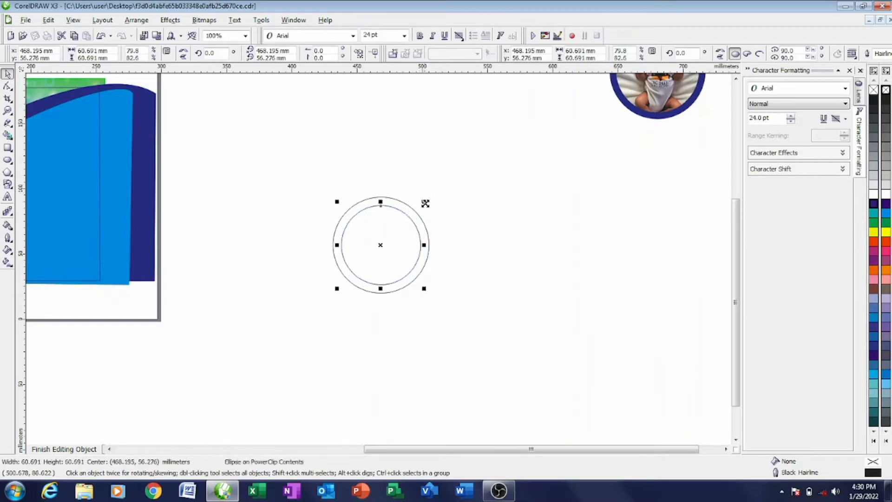
scroll(239, 250, "down", 1)
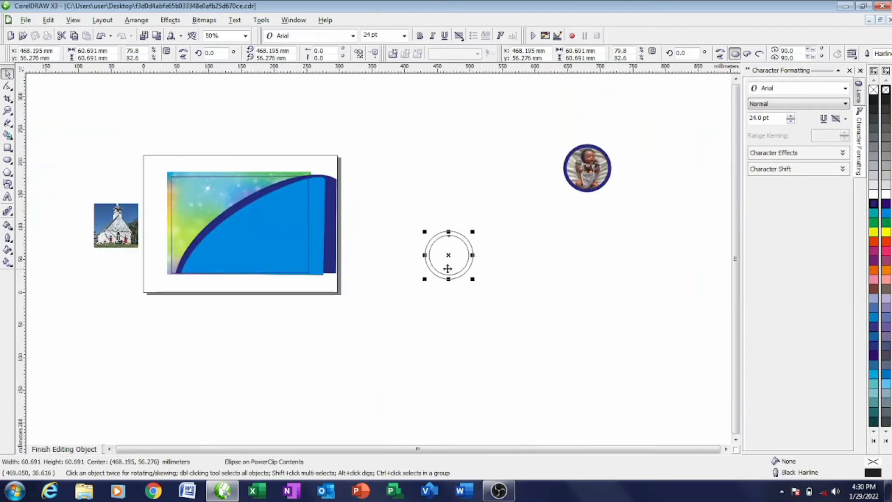
- Fill the double circle with navy and clip the church photo inside it
left_click_drag(116, 225, 462, 333)
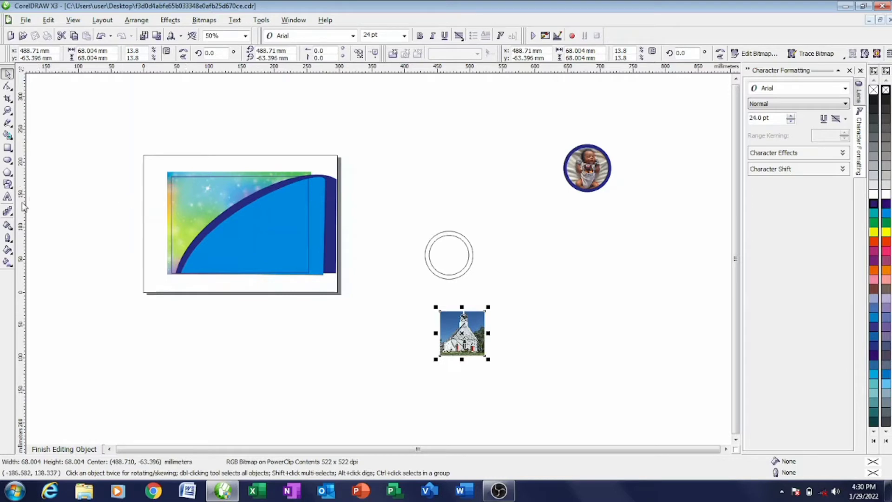
left_click(7, 225)
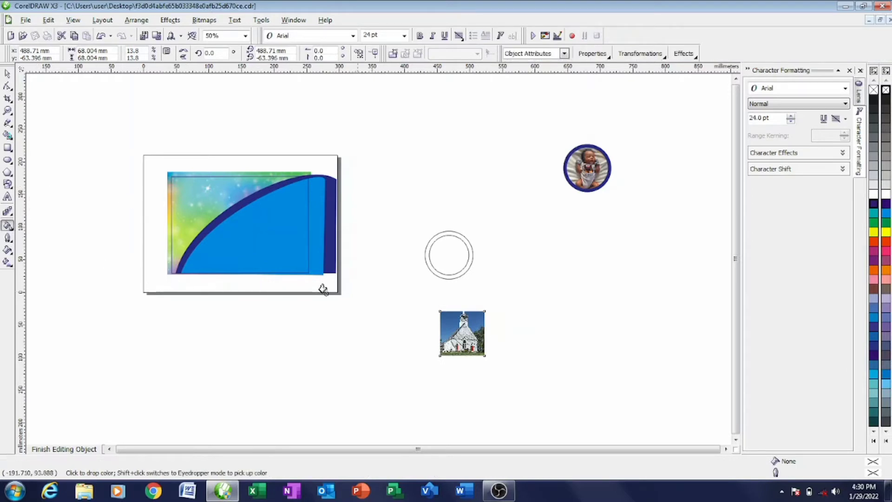
left_click(468, 255)
left_click(7, 73)
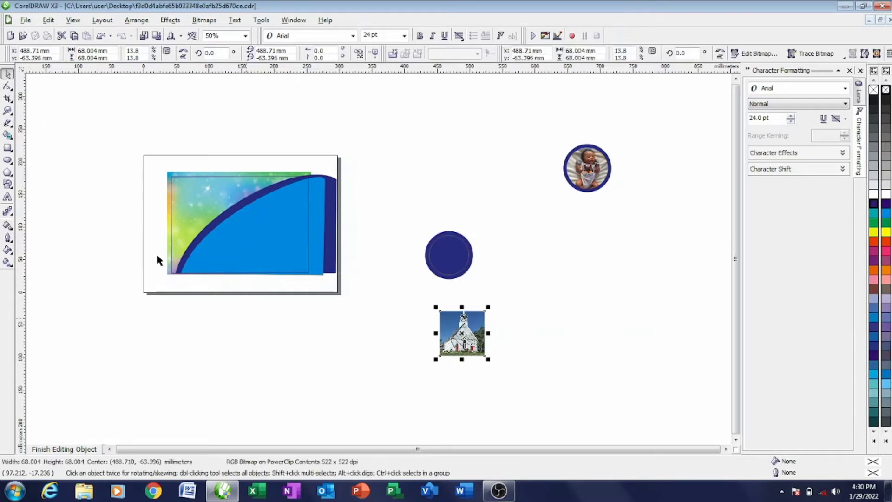
left_click_drag(461, 328, 447, 244)
left_click(491, 279)
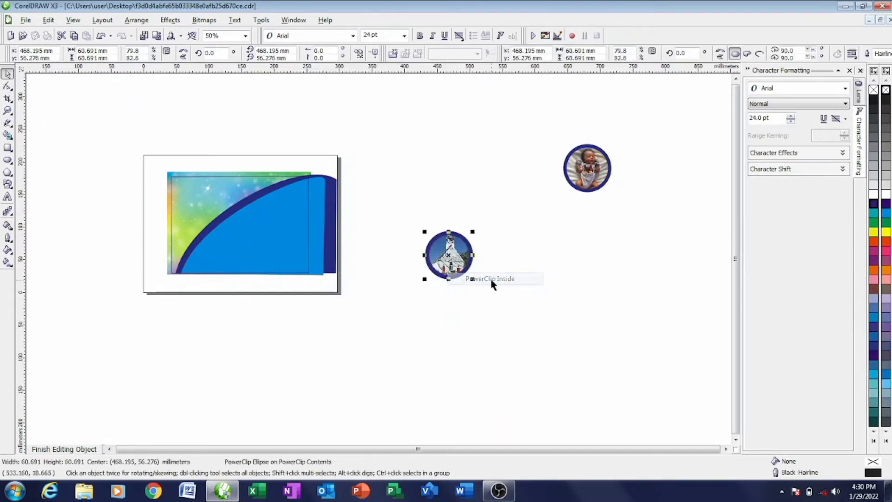
right_click(456, 257)
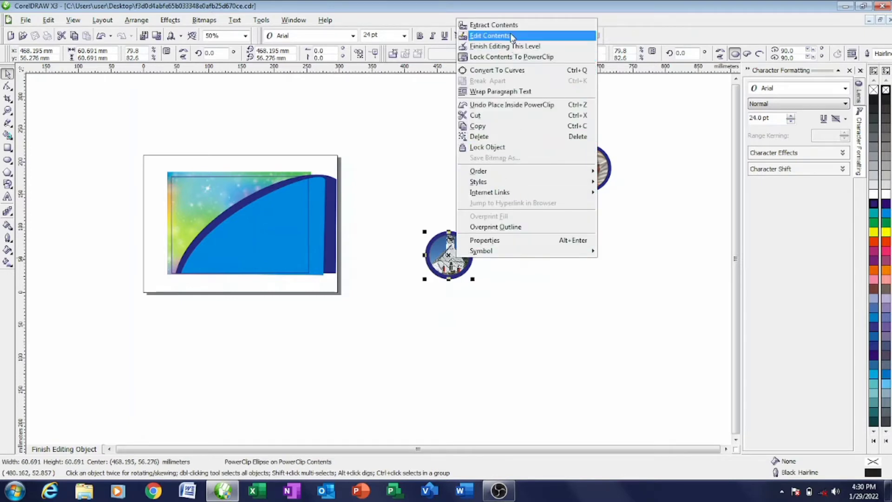
- Reposition and resize the church photo within its circular clip
left_click(490, 36)
scroll(484, 272, "up", 2)
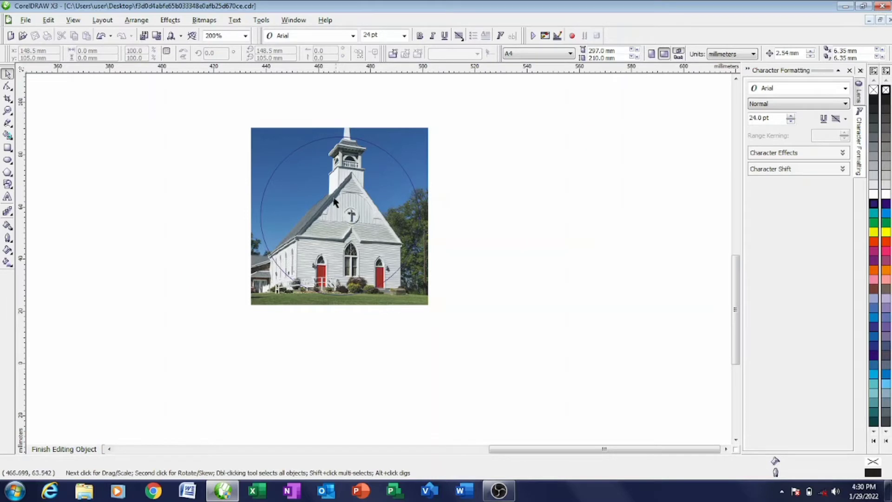
left_click_drag(334, 201, 337, 221)
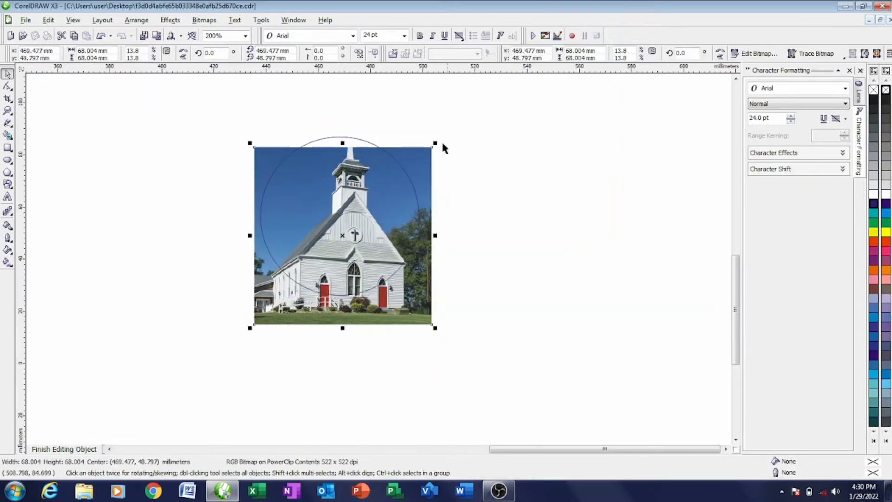
left_click_drag(436, 142, 455, 124)
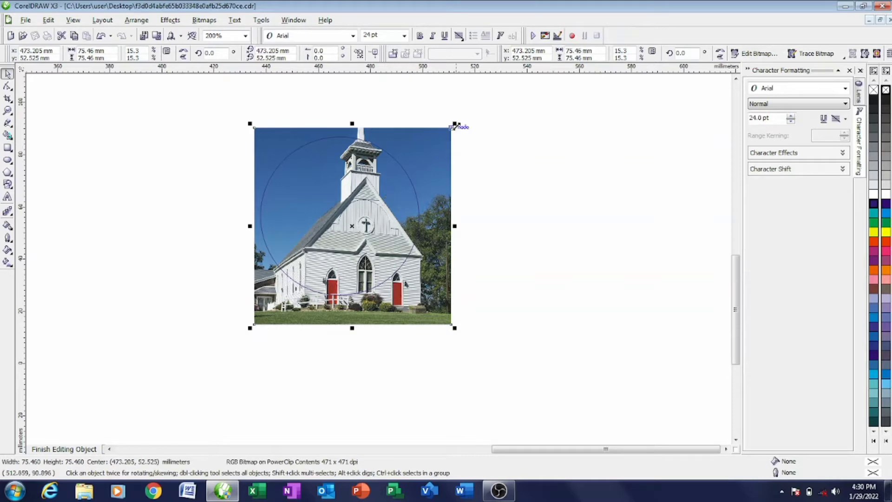
left_click_drag(455, 123, 437, 140)
left_click_drag(343, 245, 353, 224)
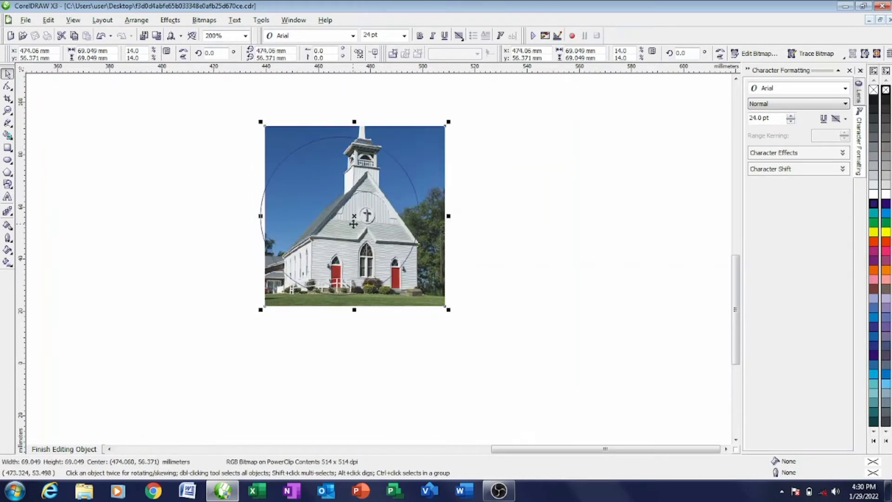
mouse_move(447, 124)
left_mouse_down()
mouse_move(441, 133)
mouse_move(447, 119)
left_mouse_up()
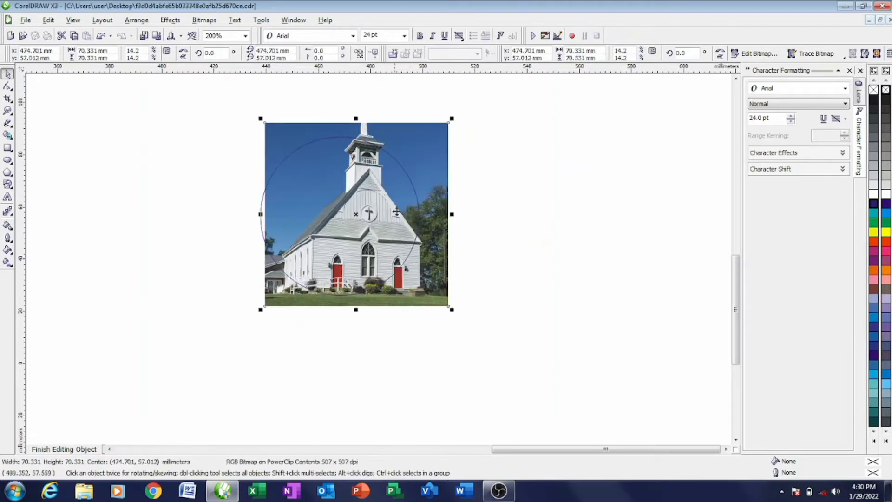
- Finalise the church photo's fit, enlarge the clip circle to 65.392 mm, and remove its outline
left_click_drag(395, 214, 385, 227)
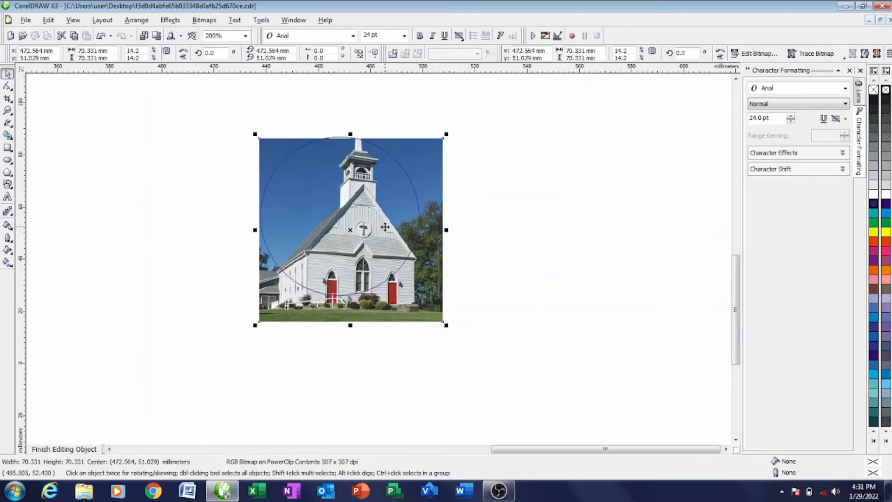
left_click_drag(446, 134, 434, 119)
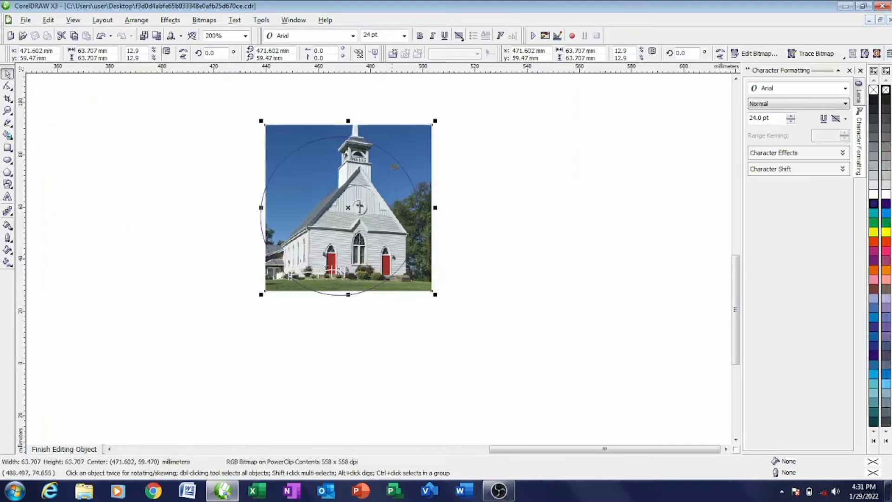
left_click_drag(387, 181, 383, 188)
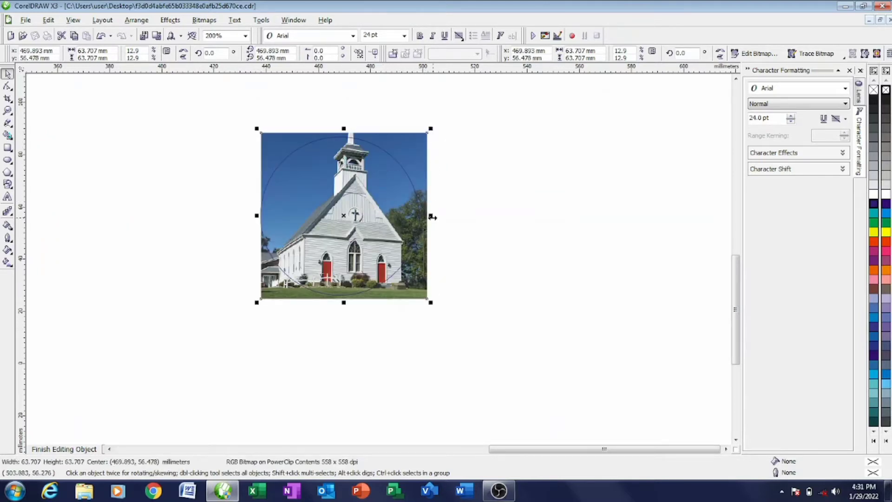
left_click_drag(375, 224, 372, 225)
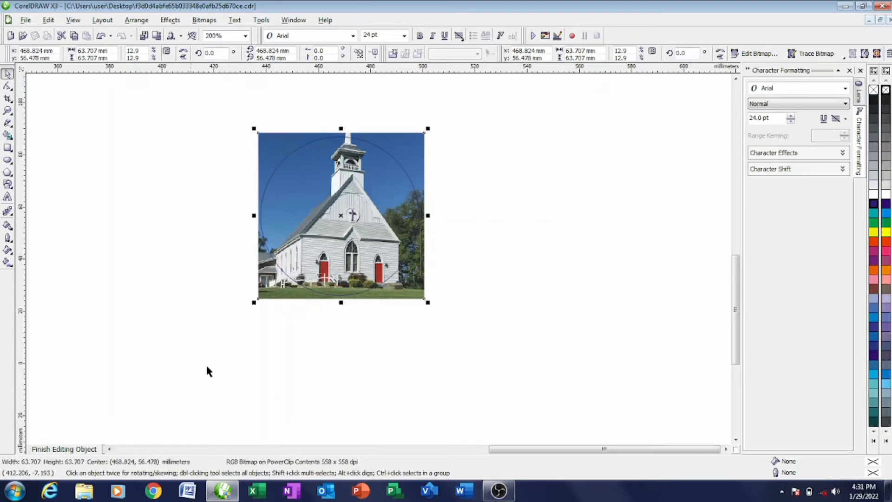
left_click(70, 449)
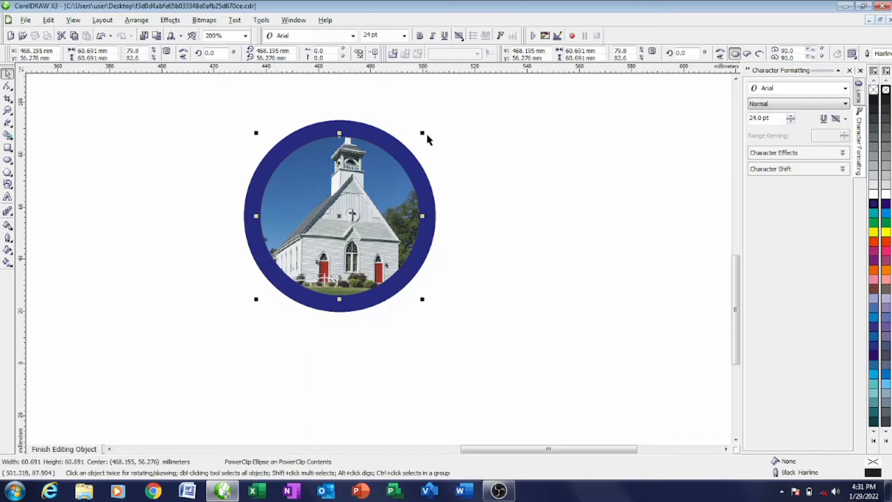
left_click_drag(422, 132, 428, 125)
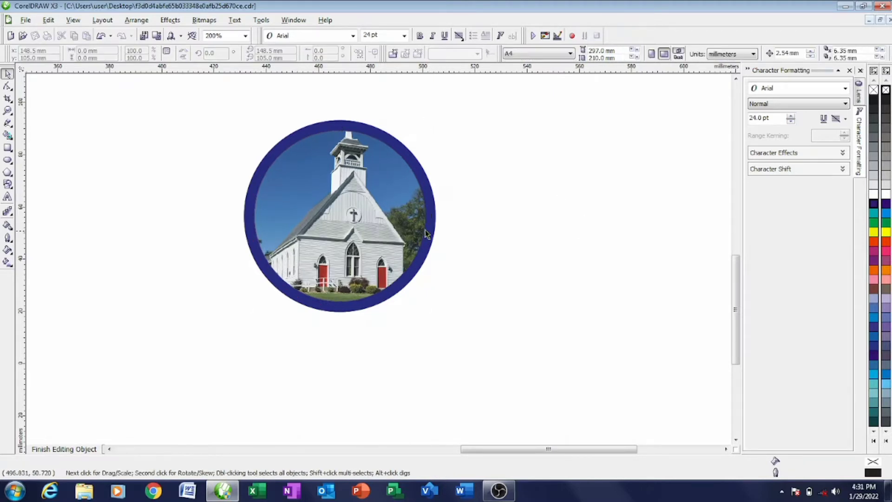
right_click(887, 91)
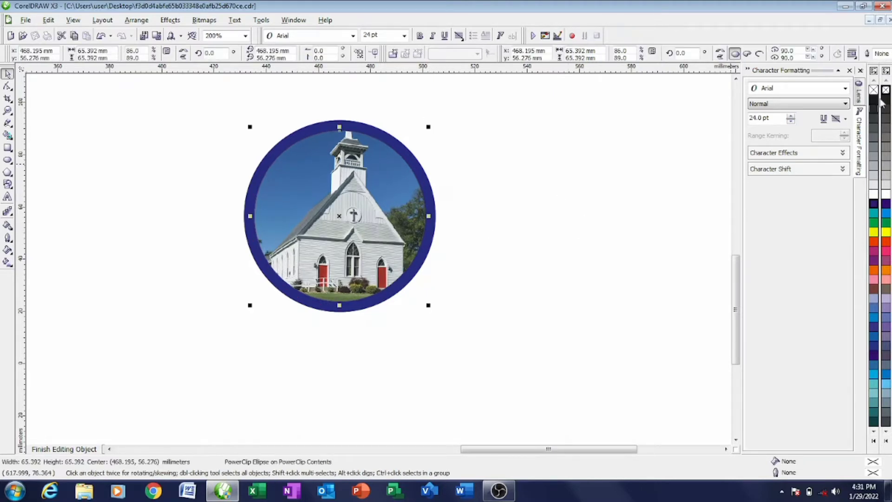
- Scale the church photo circle down to about 53 mm and place it beside the baby circle
left_click(550, 279)
scroll(550, 280, "down", 1)
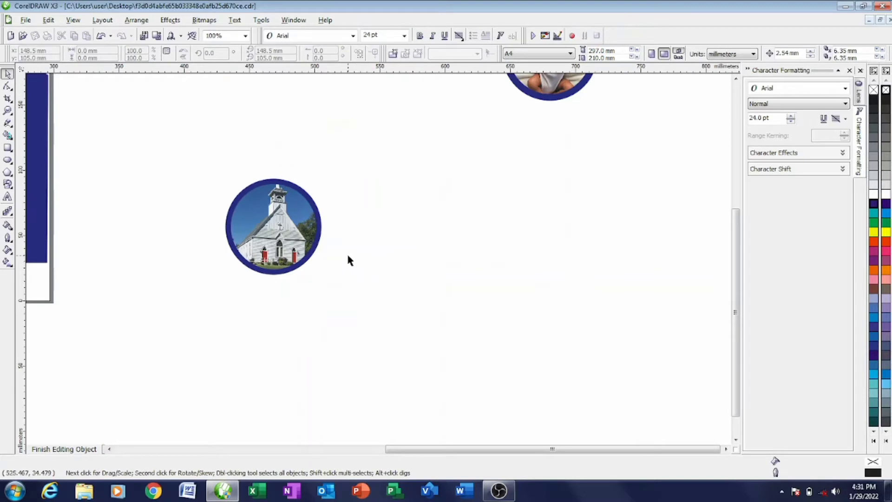
scroll(381, 260, "down", 1)
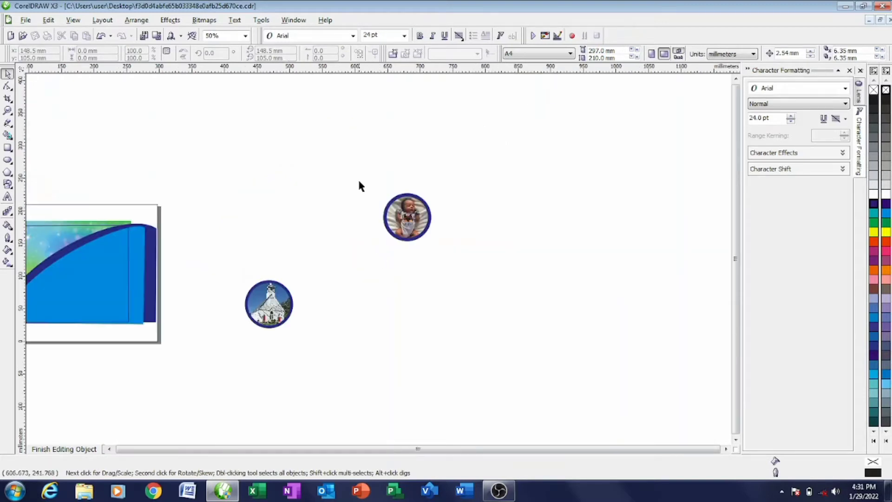
left_click_drag(359, 186, 458, 246)
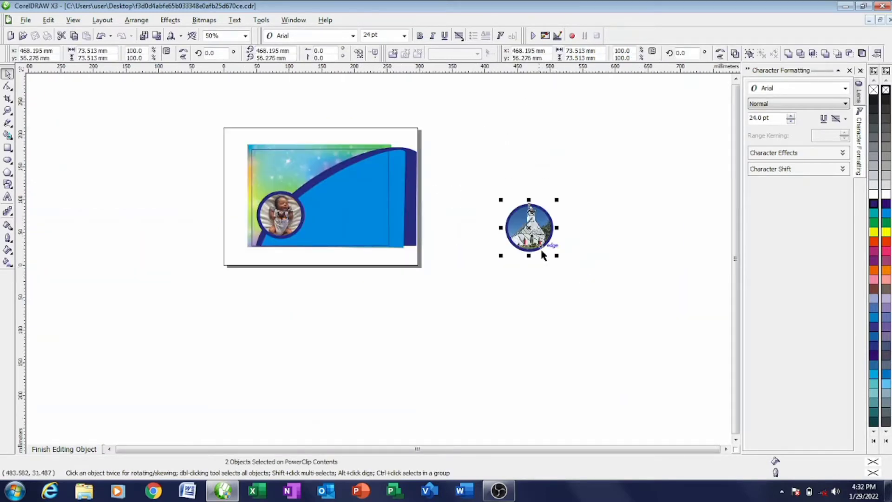
left_click_drag(556, 200, 310, 175)
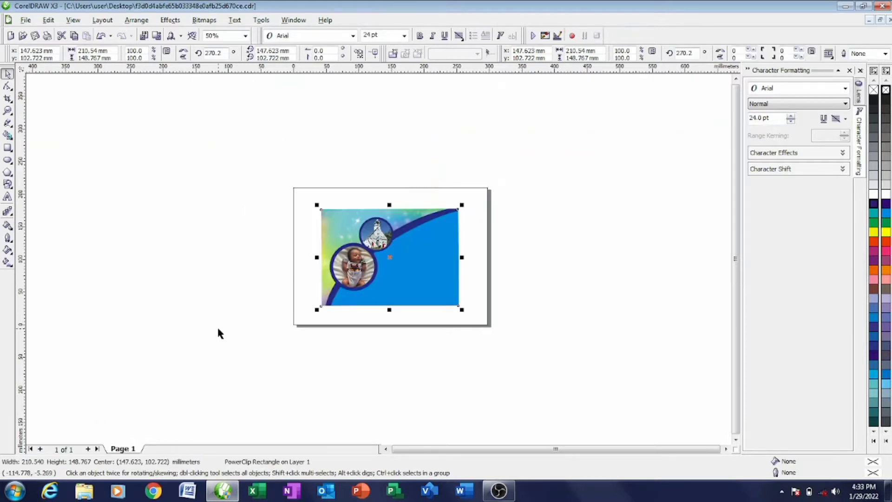
- Within the card's clip contents, ungroup the church circle and resize its inner crop circle
right_click(401, 271)
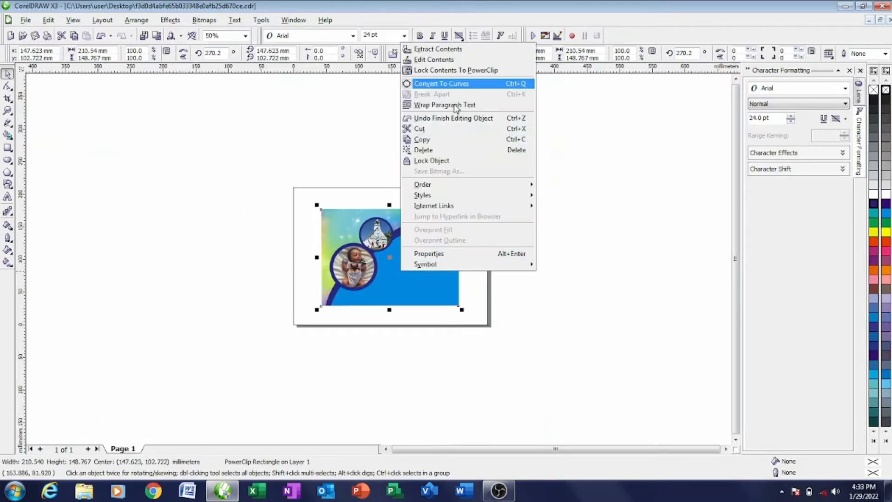
left_click(435, 59)
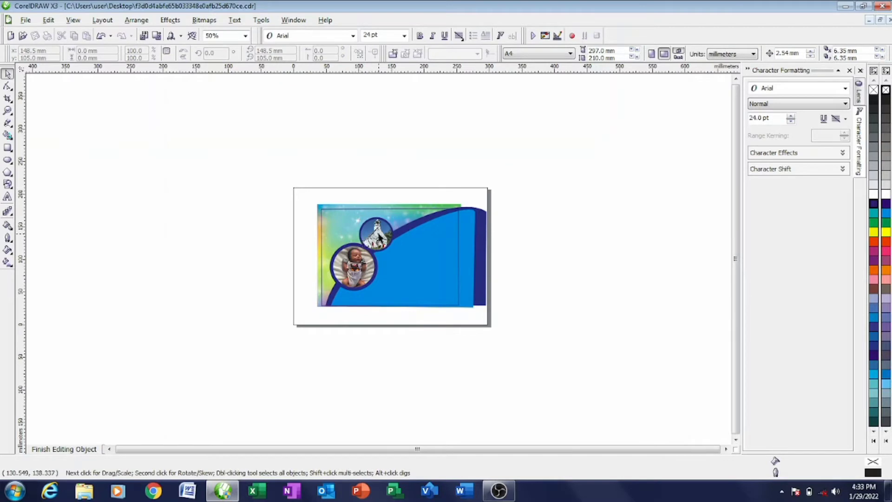
left_click(381, 238)
scroll(381, 237, "up", 2)
right_click(379, 260)
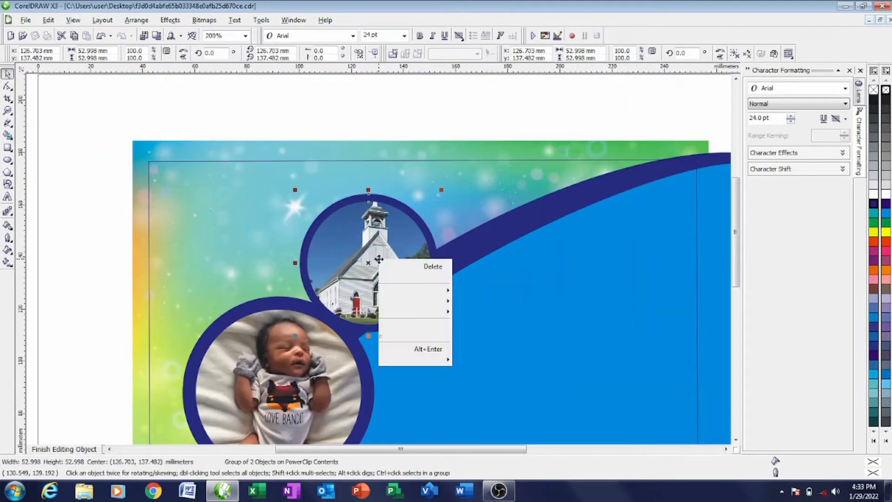
left_click(422, 302)
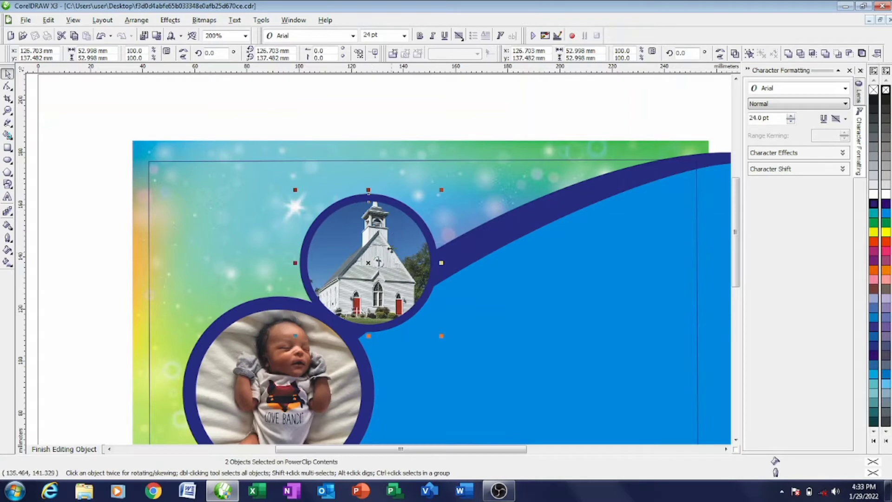
left_click(108, 232)
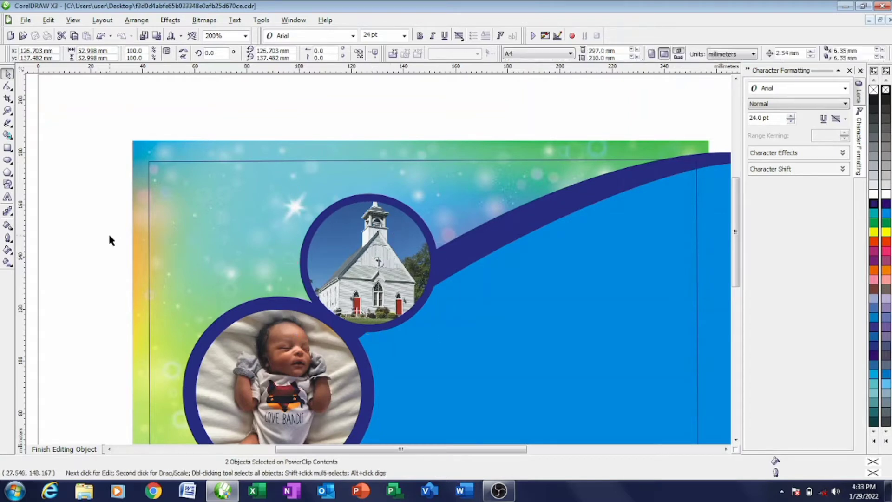
left_click(362, 269)
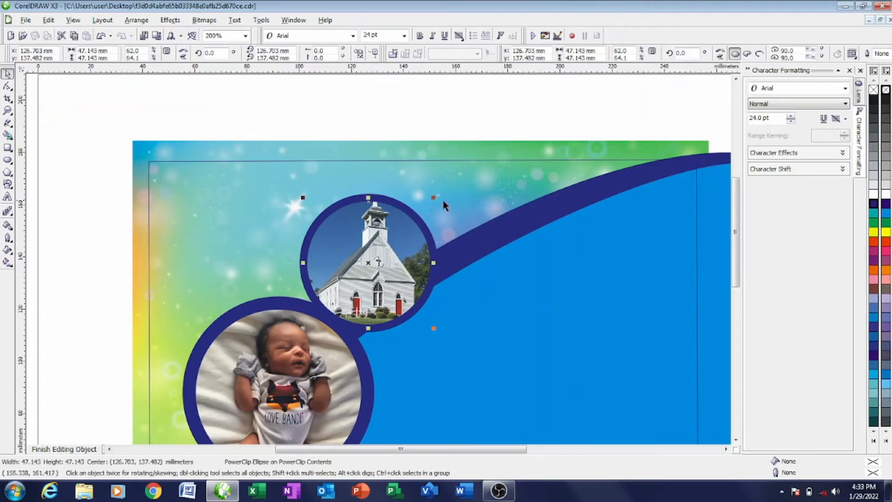
left_click_drag(437, 200, 435, 204)
- Group the baby photo with its ring and nudge both circles snugly onto the navy curve
scroll(205, 183, "down", 4)
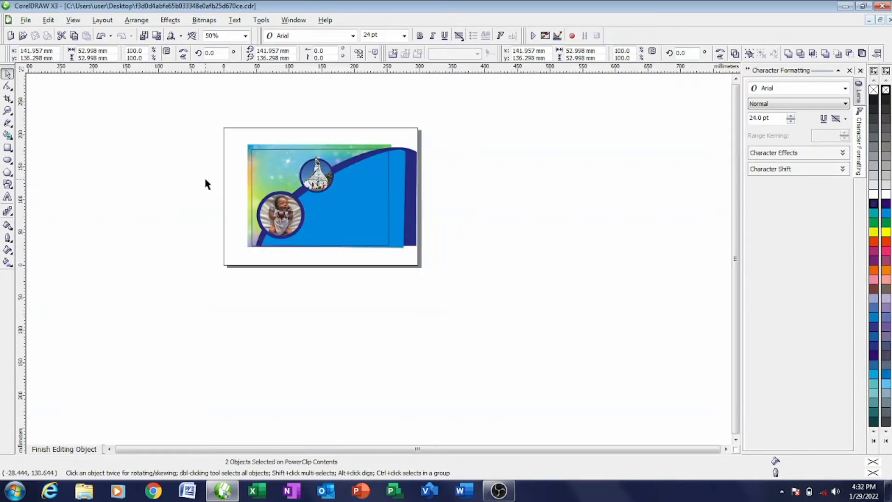
left_click_drag(205, 181, 313, 246)
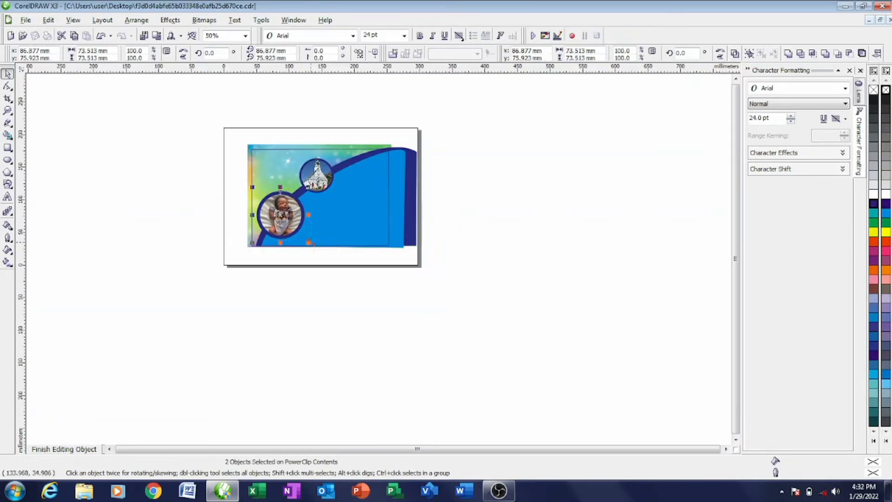
key("ctrl+g")
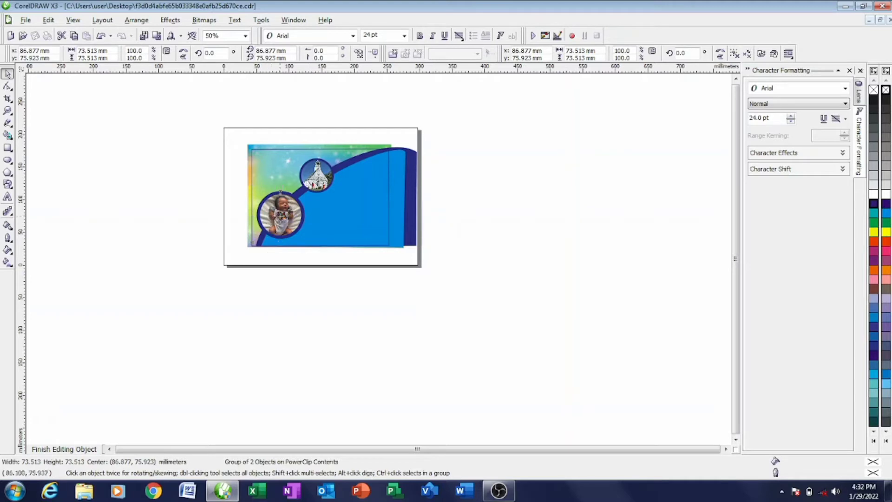
left_click_drag(280, 215, 289, 204)
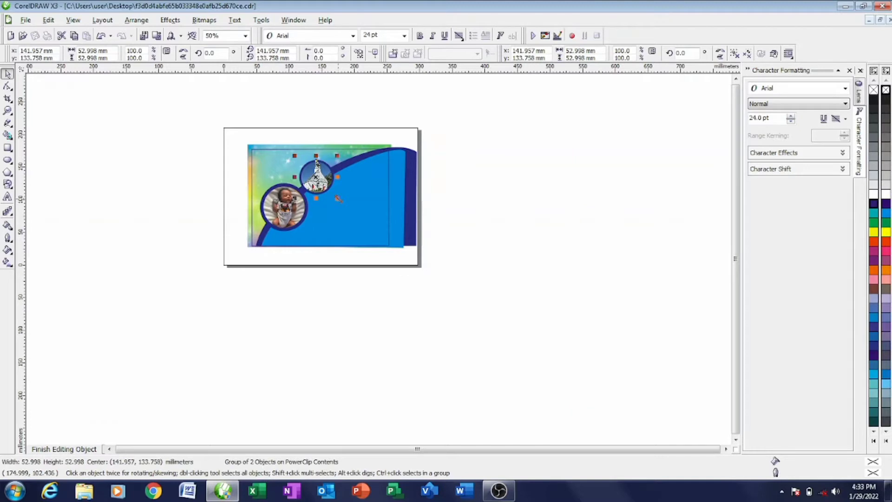
left_click_drag(317, 179, 308, 159)
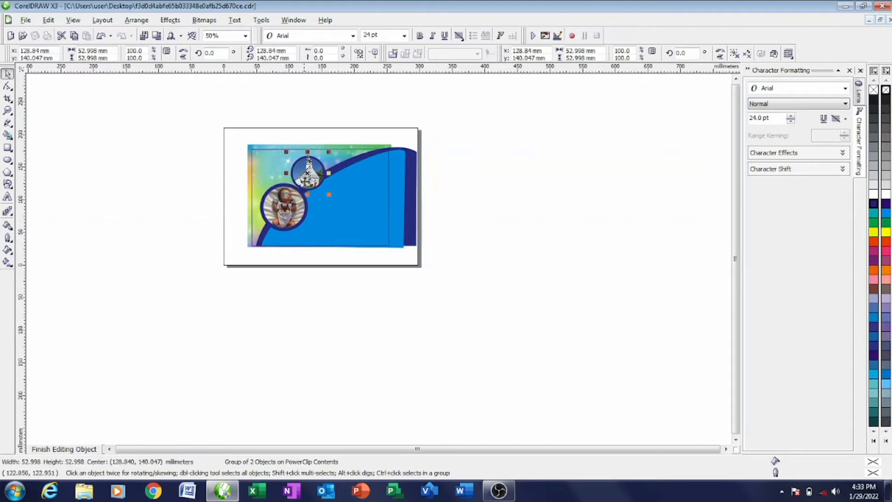
scroll(308, 159, "up", 2)
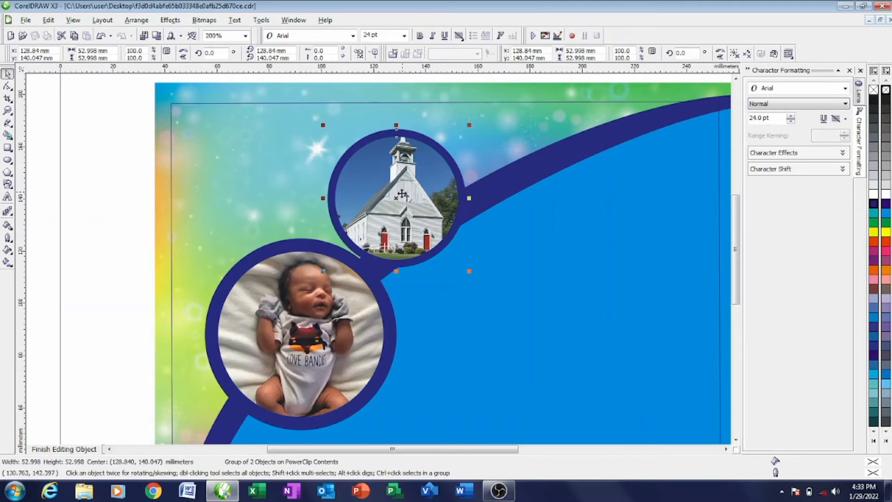
left_click_drag(402, 194, 396, 198)
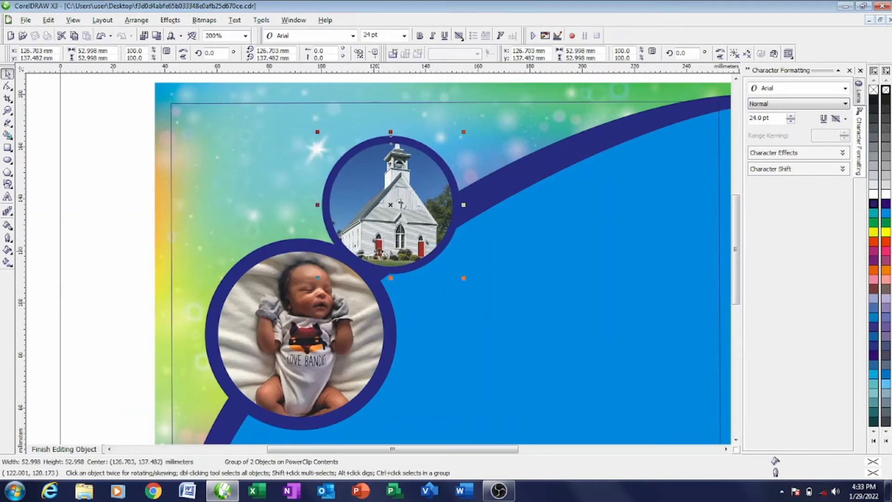
scroll(379, 255, "down", 2)
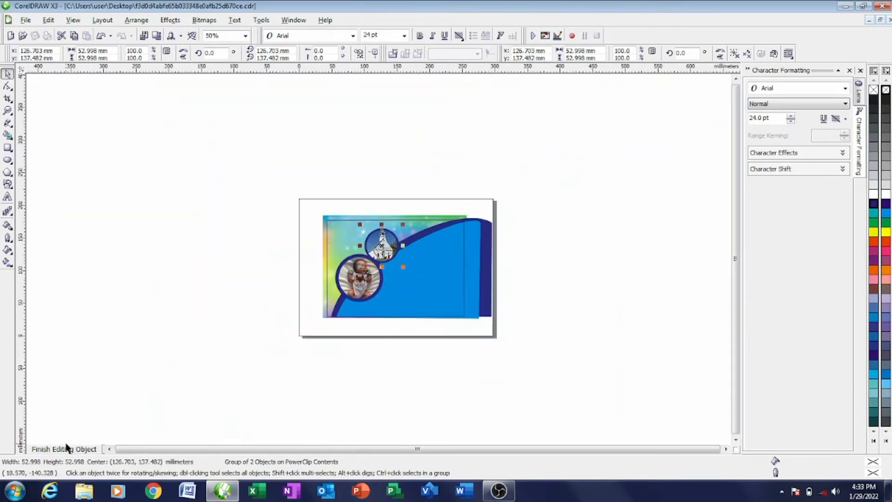
left_click(67, 448)
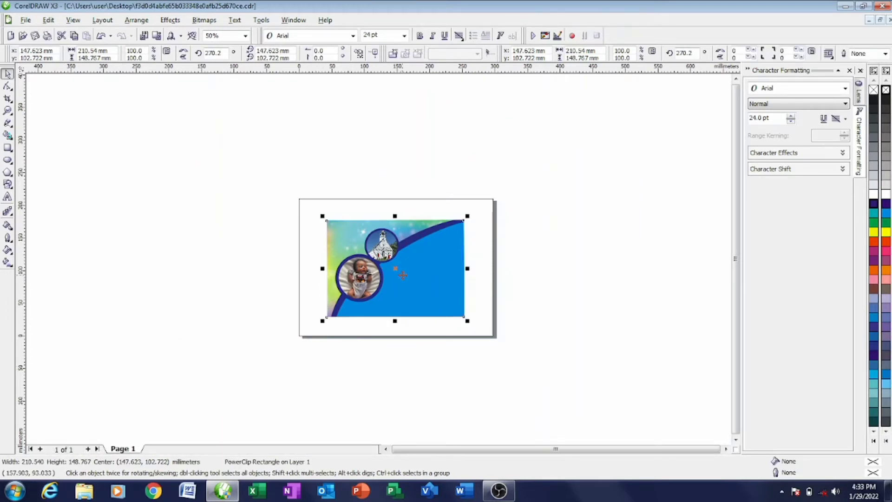
- Slightly resize the church photo's crop circle inside the card's clip contents
scroll(380, 258, "up", 2)
scroll(375, 260, "down", 2)
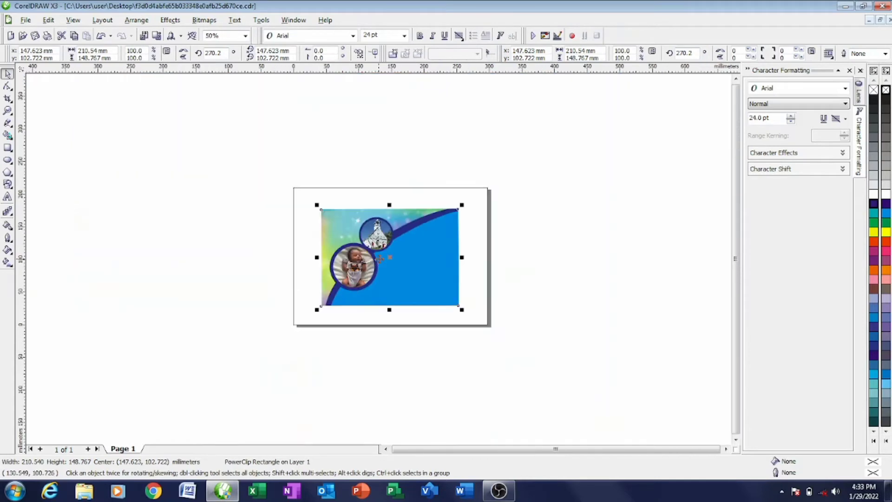
right_click(394, 274)
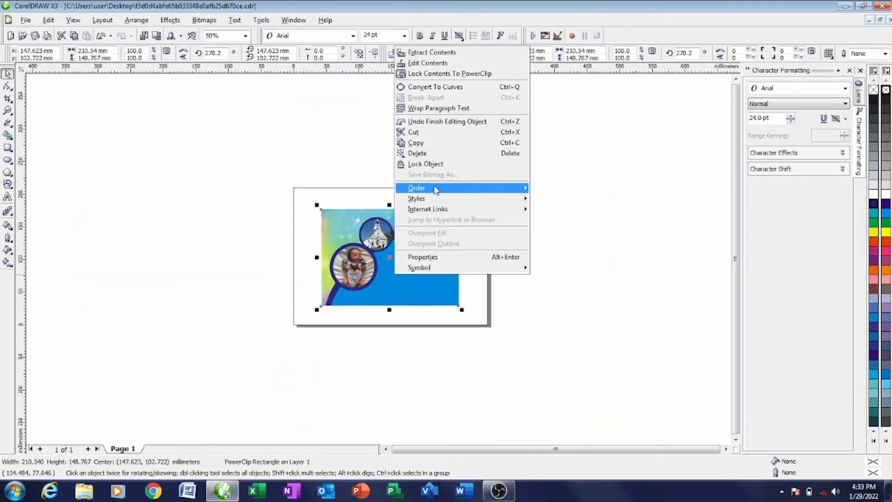
left_click(221, 328)
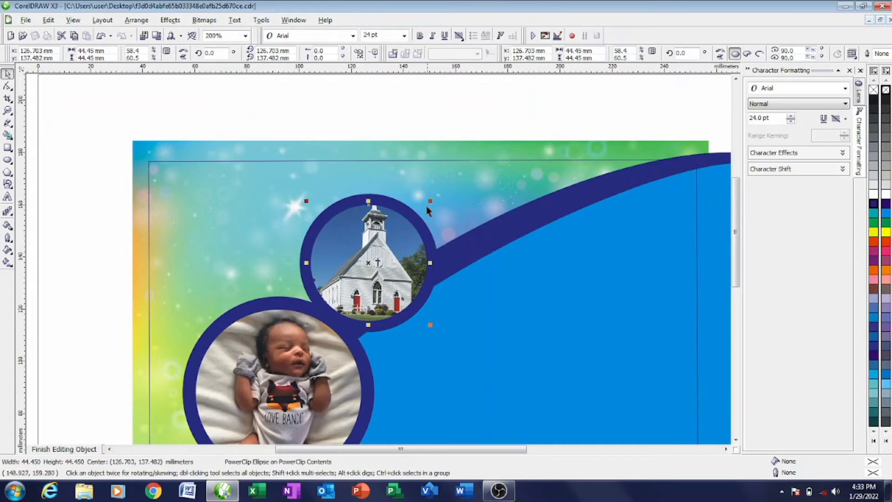
left_click_drag(430, 201, 432, 199)
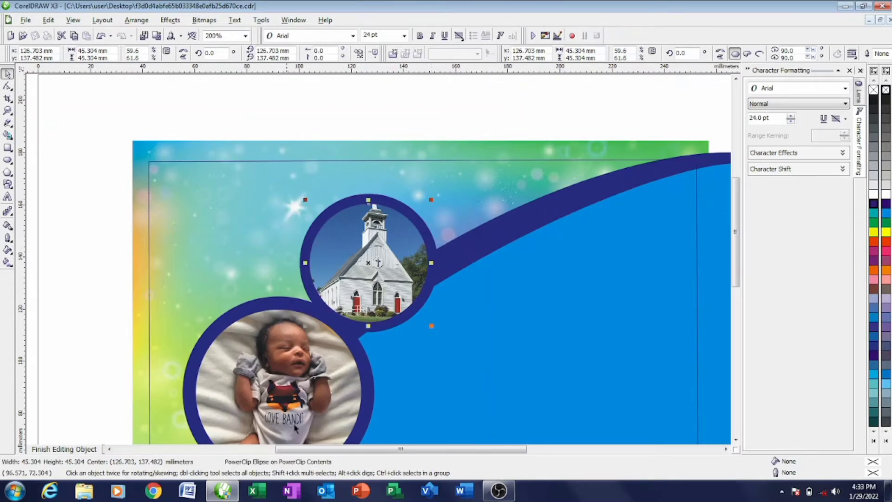
left_click(64, 449)
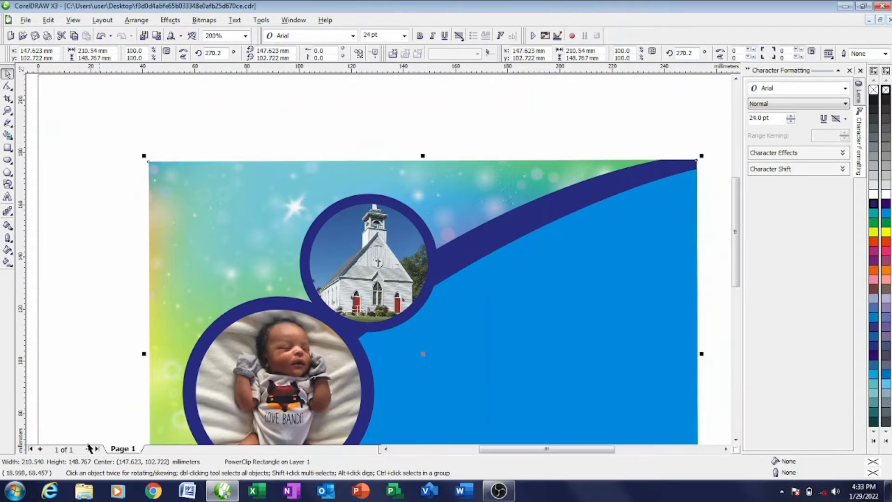
scroll(379, 261, "down", 1)
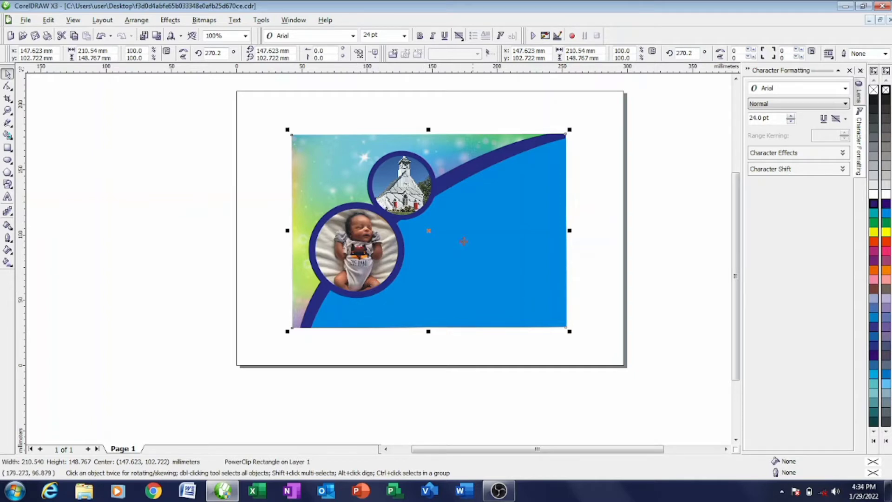
right_click(321, 164)
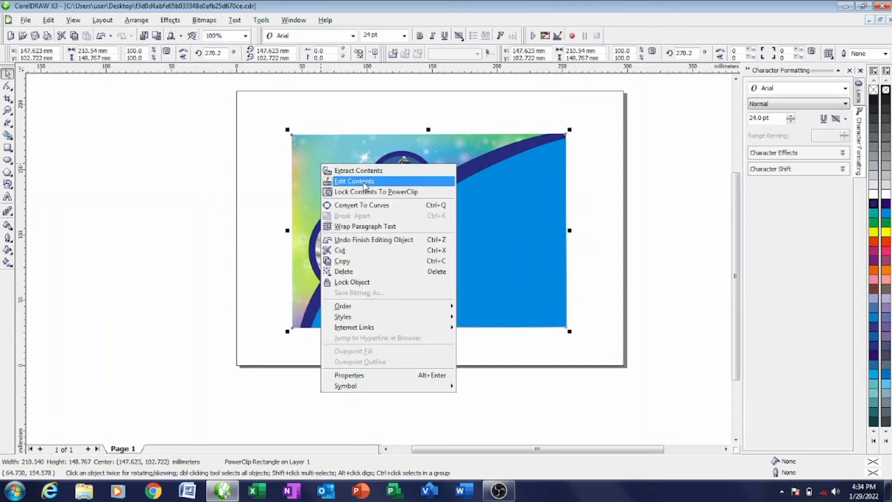
- Draw a rectangle at the page's top-left corner, delete one corner node to form a triangle, and move it inward
left_click(365, 181)
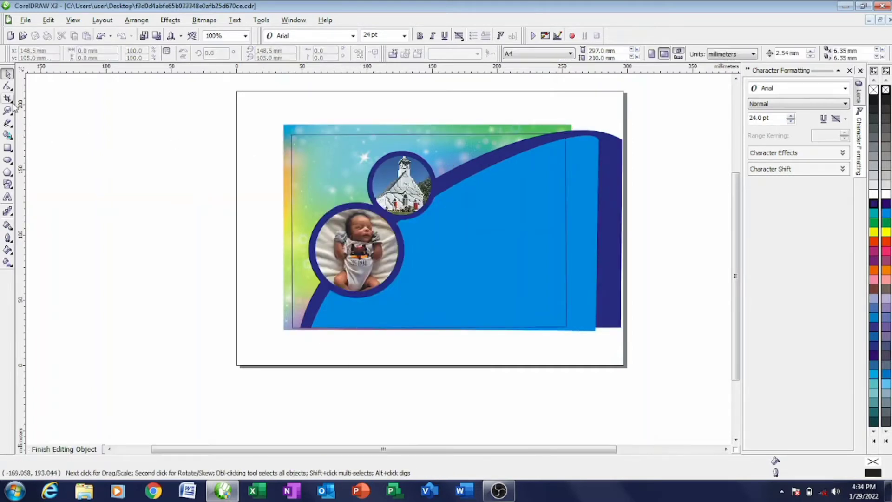
left_click(8, 149)
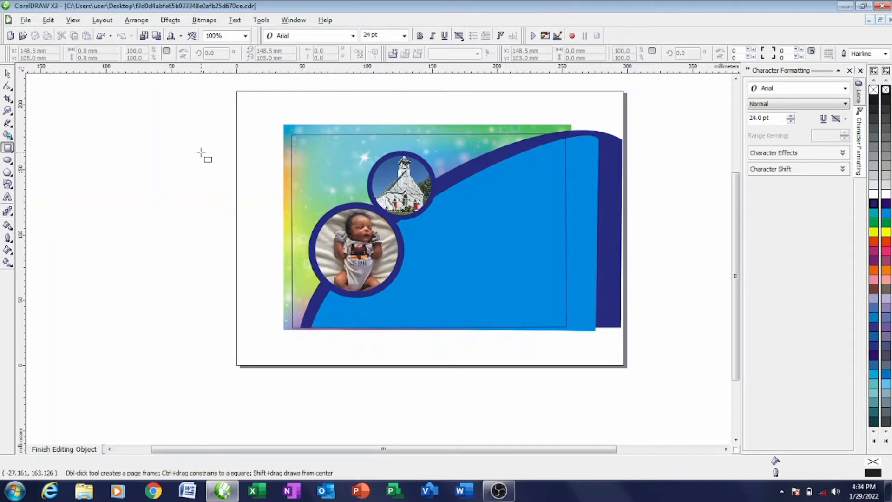
left_click_drag(239, 92, 320, 168)
left_click(8, 74)
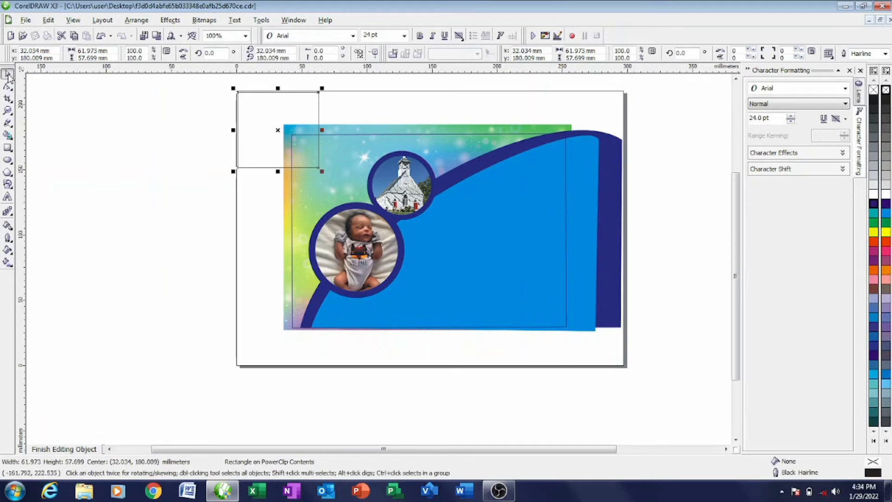
left_click(8, 87)
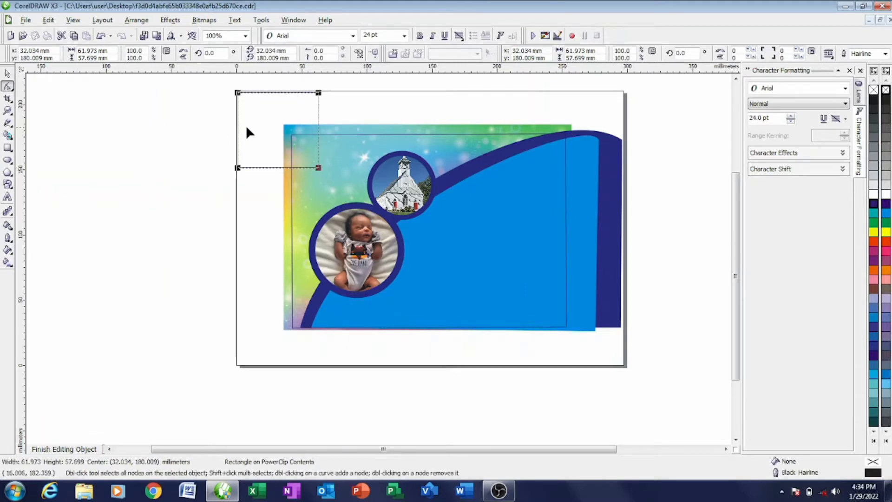
right_click(267, 125)
left_click(298, 147)
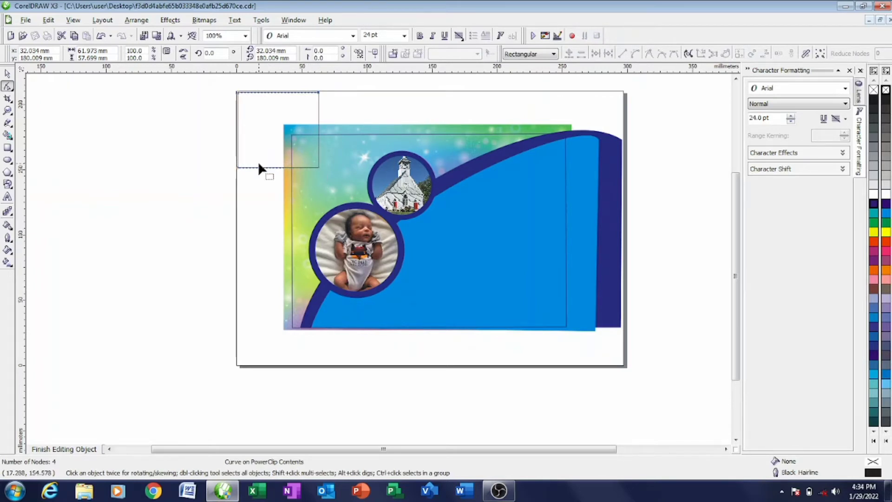
left_click(317, 167)
key("Delete")
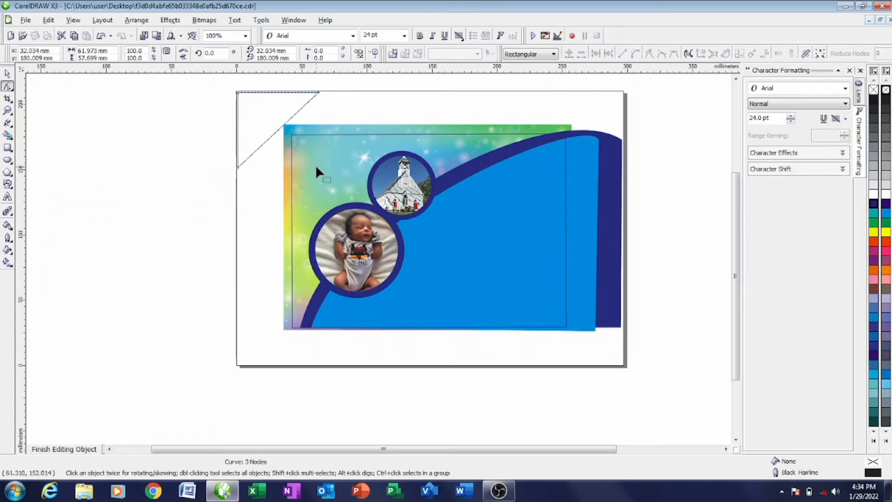
key("space")
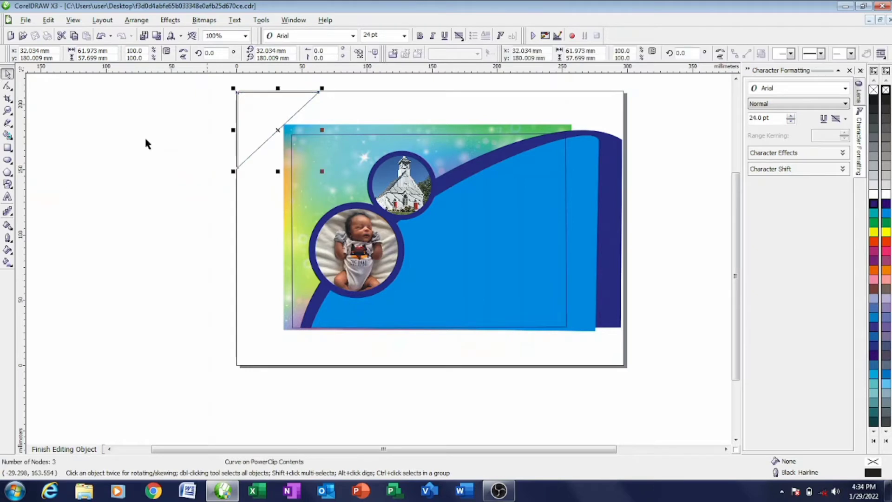
left_click_drag(255, 124, 284, 143)
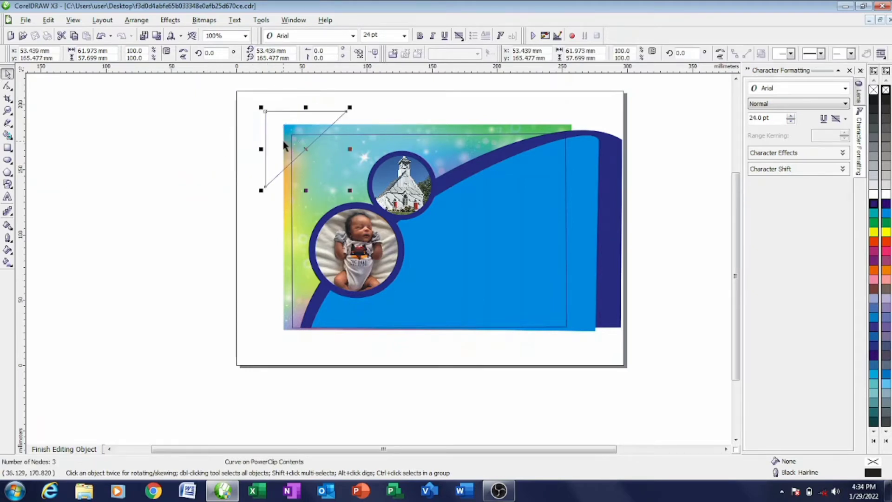
- Convert the triangle's diagonal edge to a curve and bend it smoothly
left_click(166, 146)
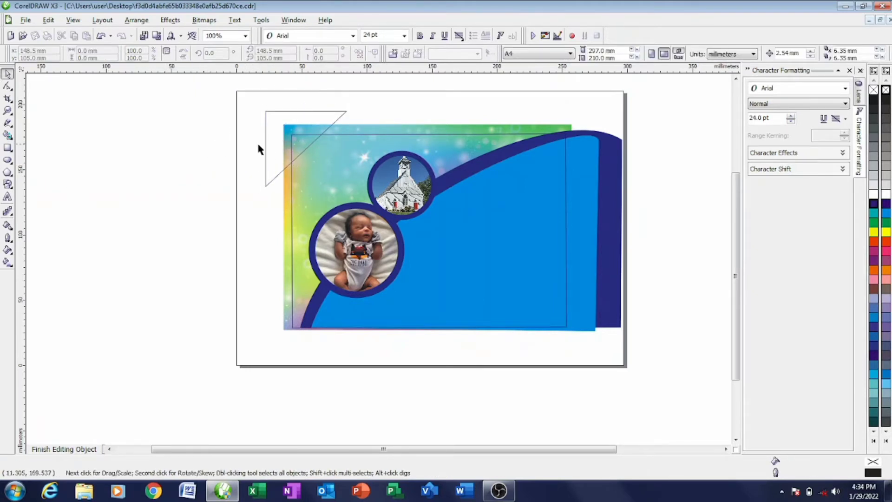
left_click(307, 149)
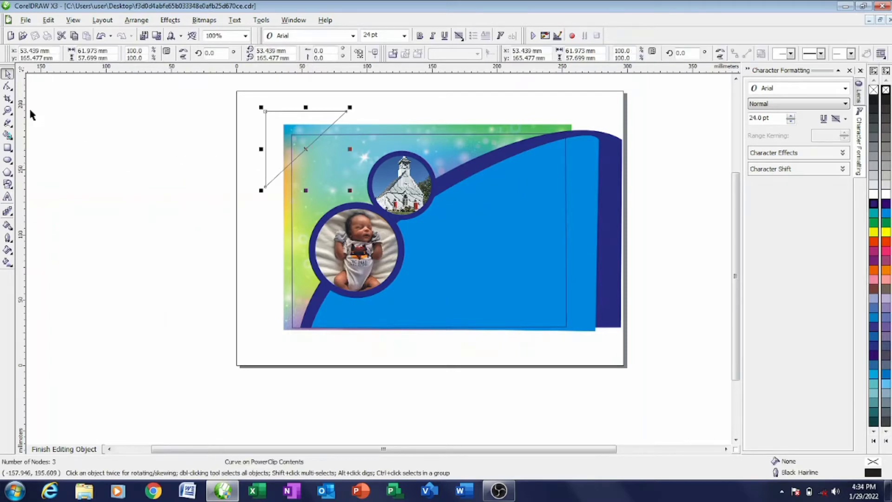
left_click(7, 86)
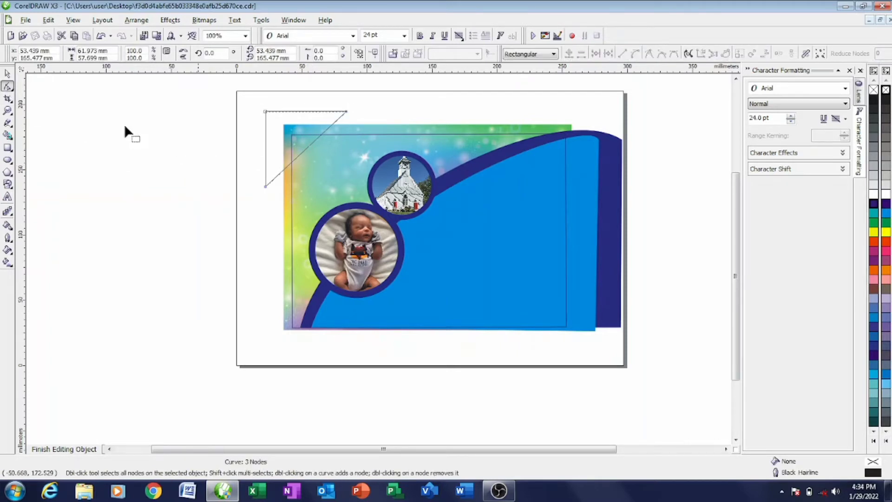
left_click(304, 150)
right_click(304, 149)
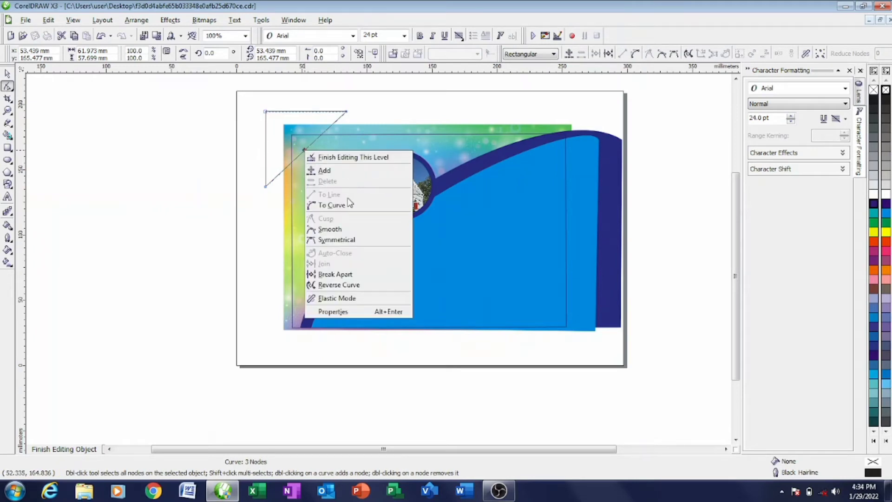
left_click(346, 205)
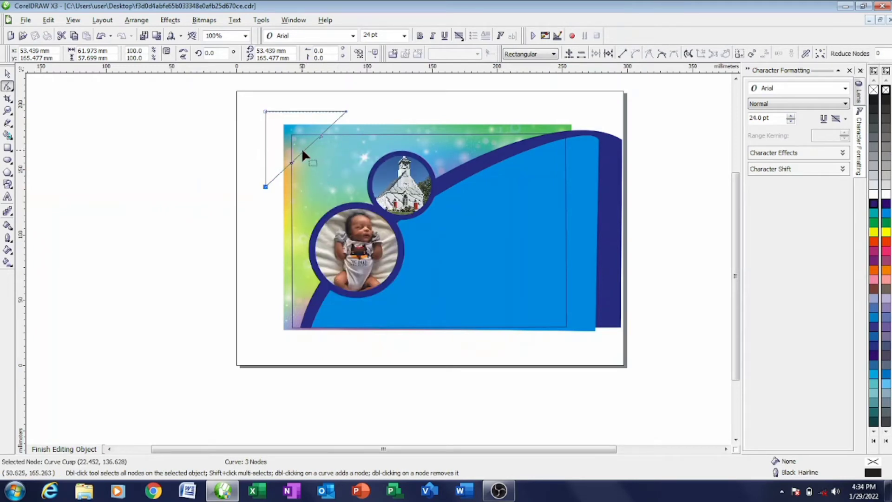
left_click_drag(305, 147, 310, 151)
left_click(7, 74)
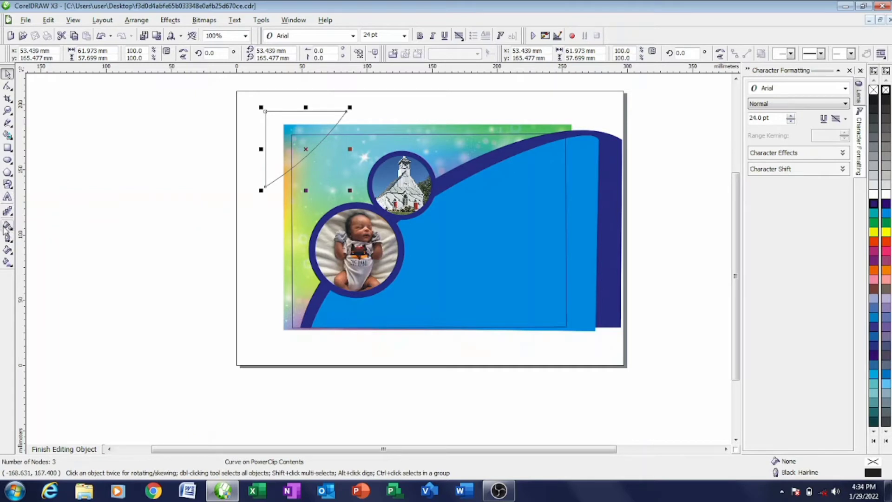
- Fill the curved triangle with the arc's sampled navy, then leave a copy of it further left
left_click(8, 225)
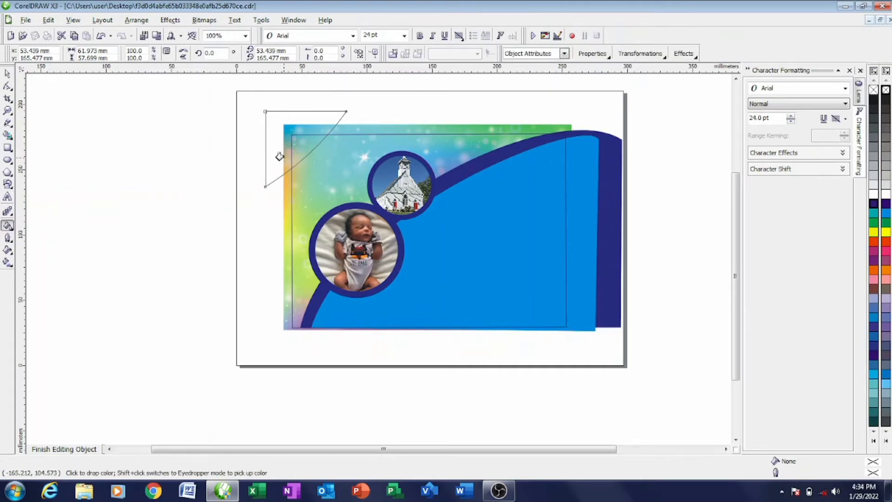
left_click(8, 74)
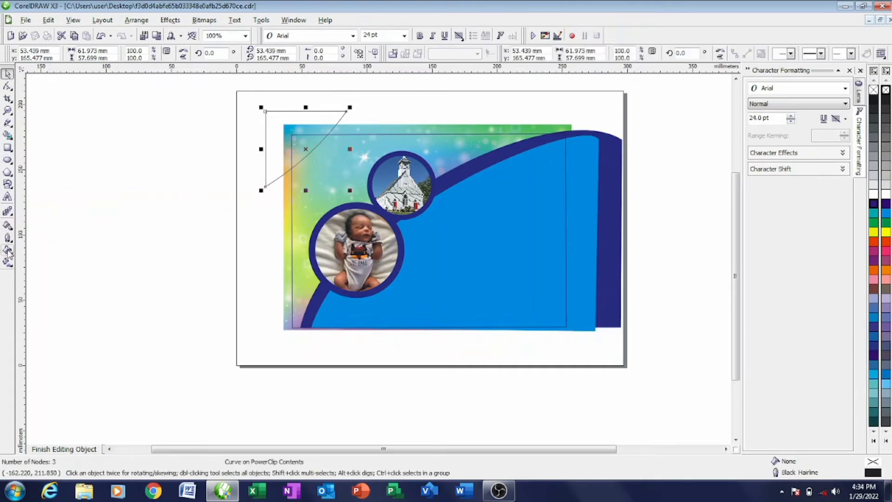
left_click(11, 228)
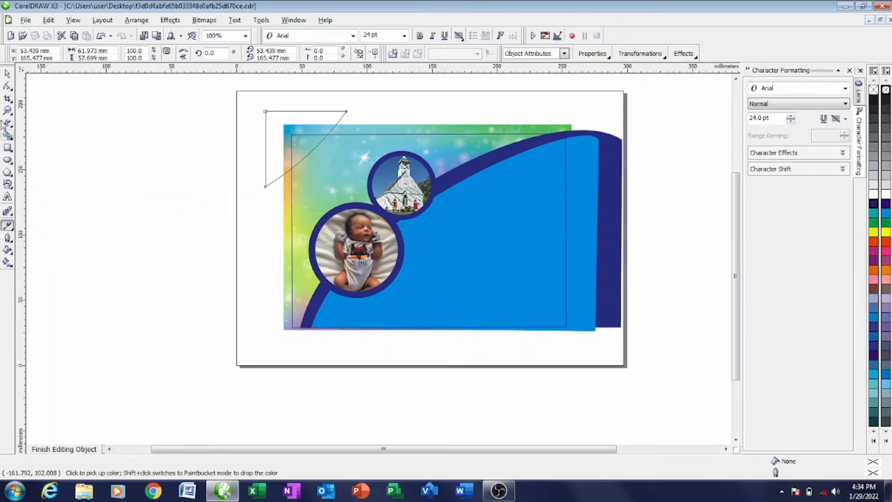
left_click(13, 231)
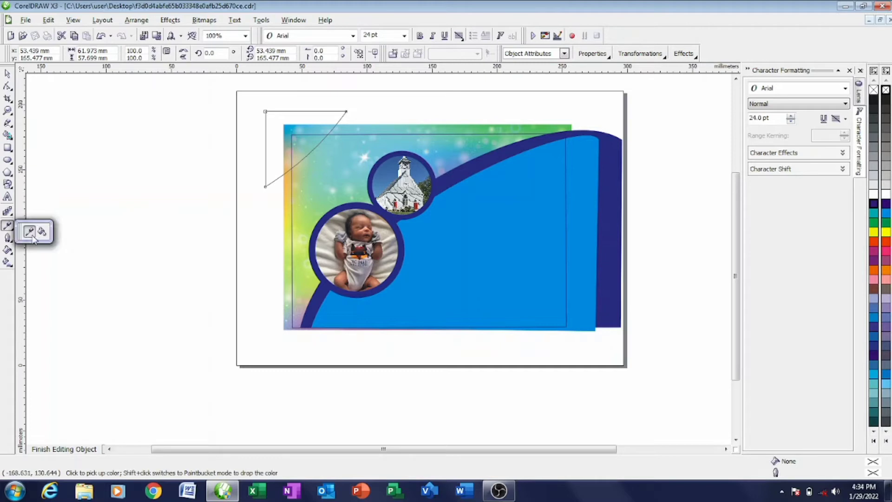
left_click(43, 232)
left_click(287, 158)
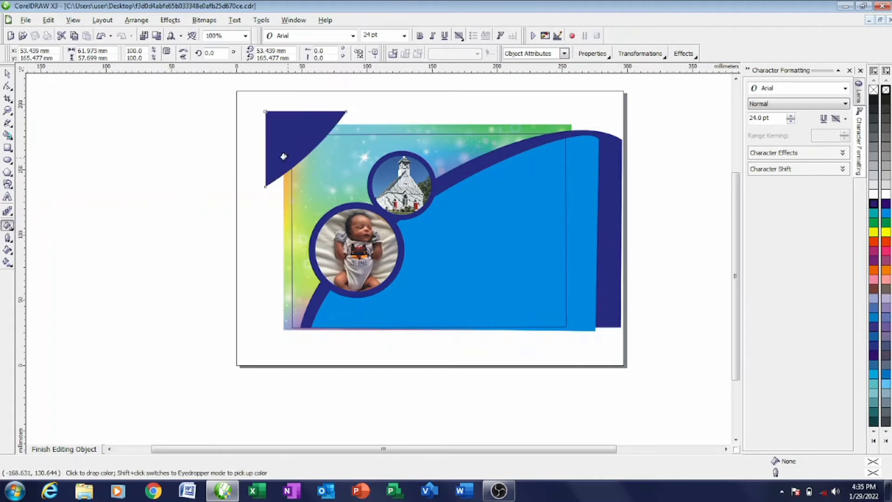
left_click(7, 74)
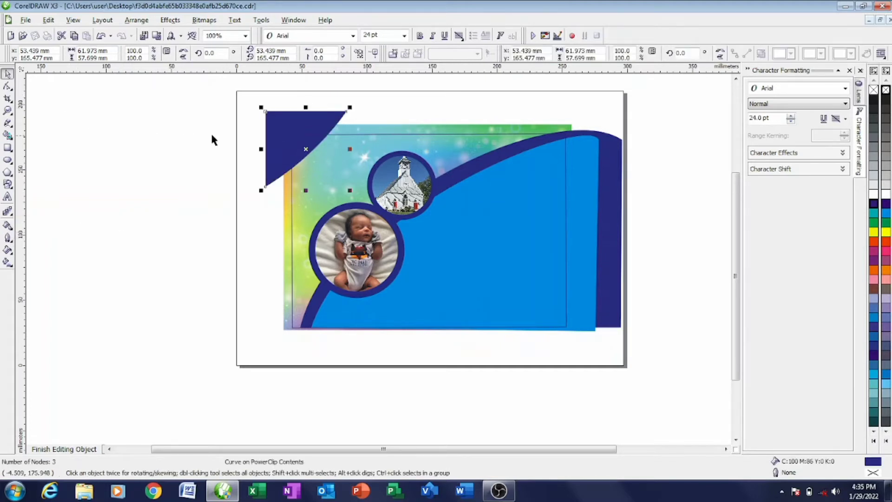
left_click_drag(293, 144, 266, 139)
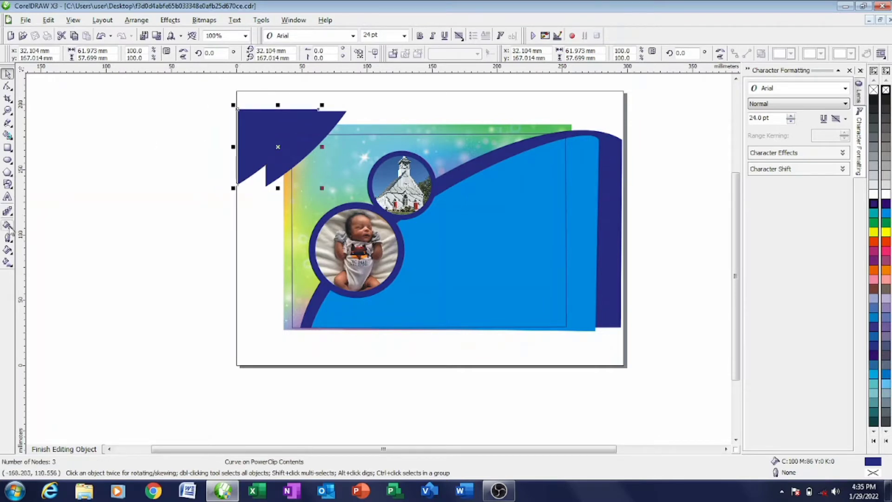
- Sample the light blue with the Eyedropper and fill the left triangle copy with it
left_click(8, 237)
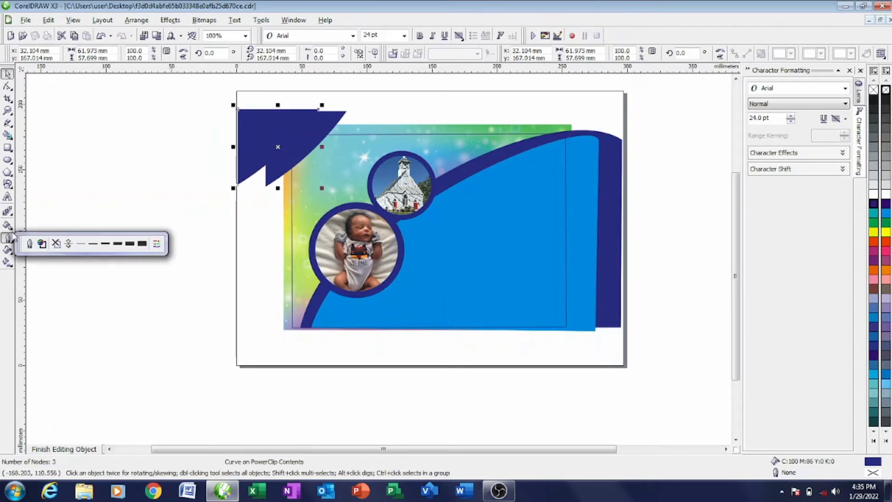
left_click(8, 225)
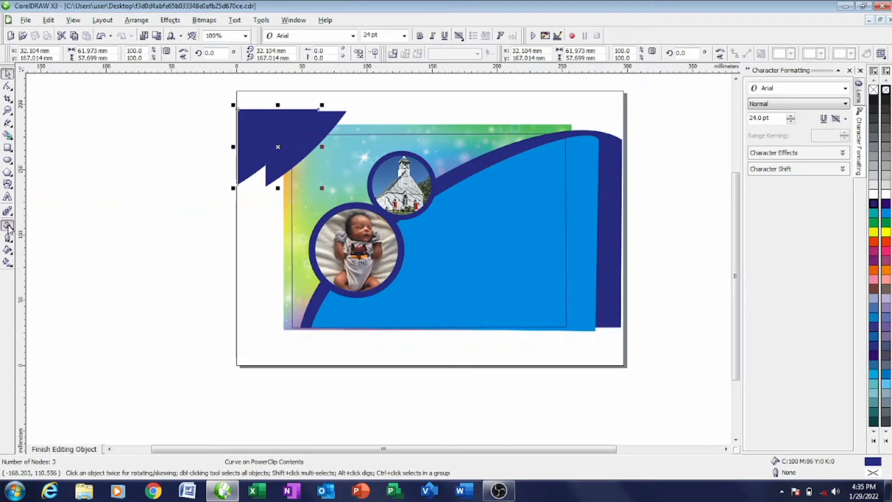
left_click(12, 228)
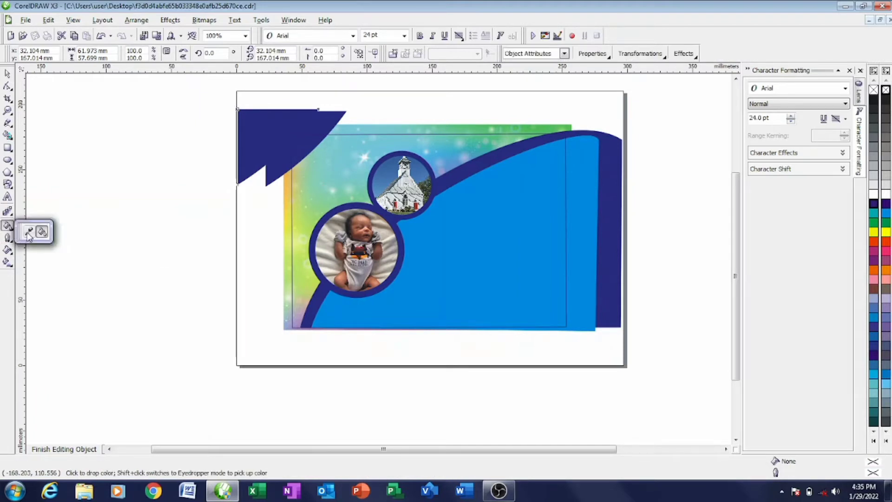
left_click(24, 229)
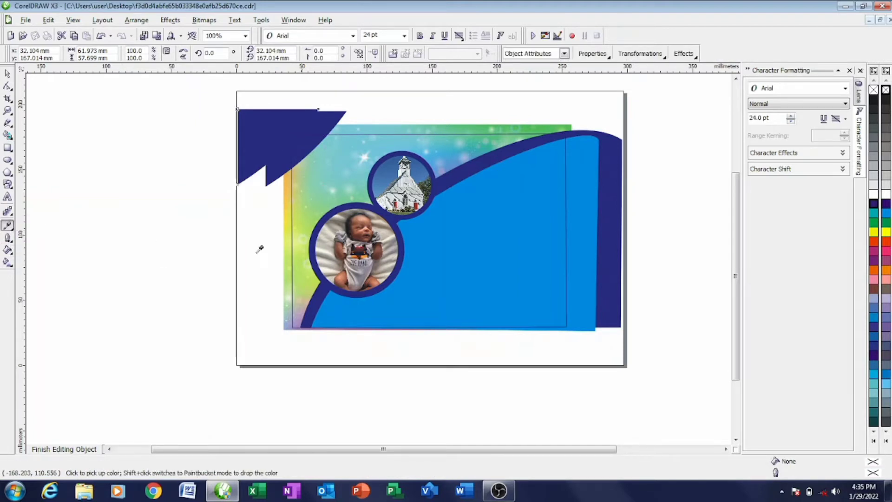
left_click(13, 229)
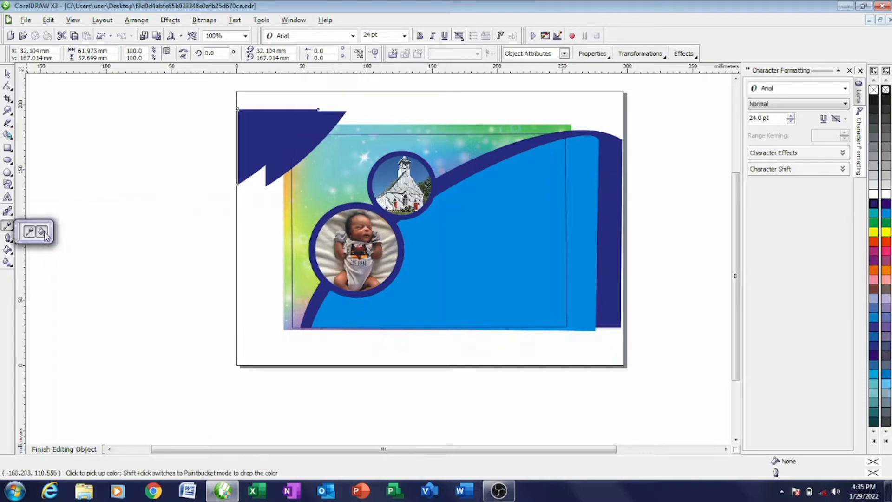
left_click(42, 230)
left_click(248, 159)
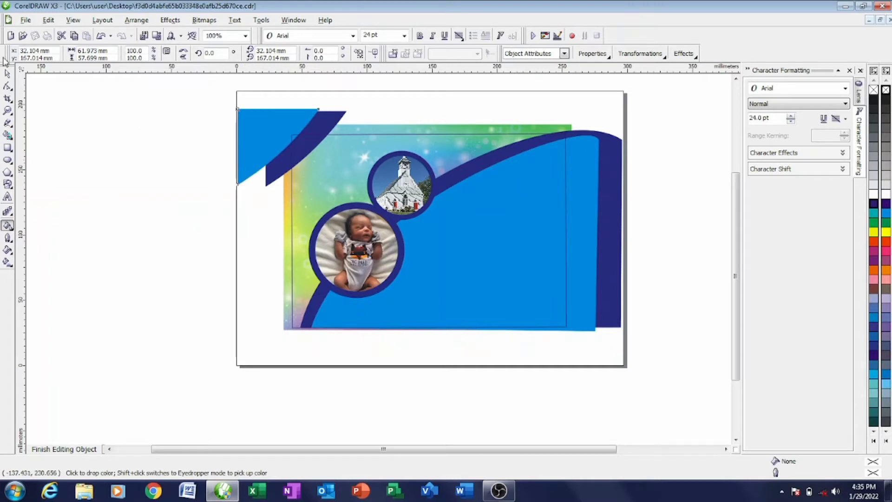
- Shift the light-blue triangle right so a thin navy strip shows along its curved edge
left_click(8, 74)
left_click_drag(250, 136, 270, 133)
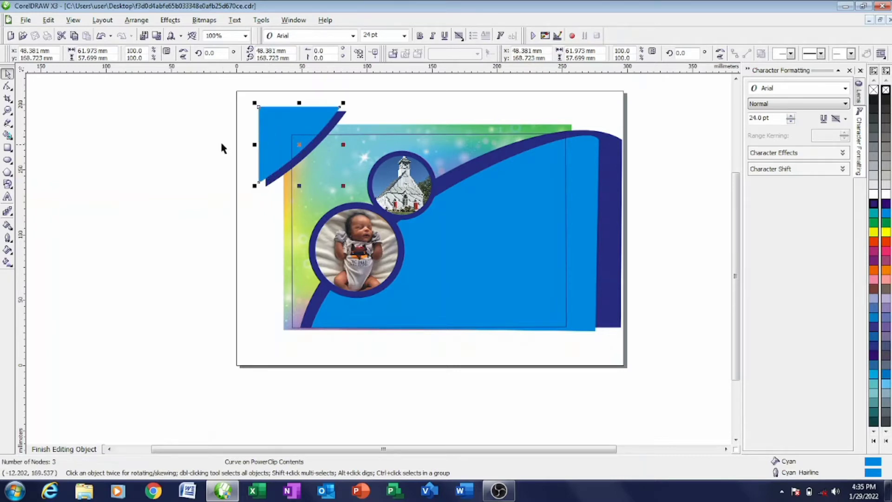
left_click(178, 149)
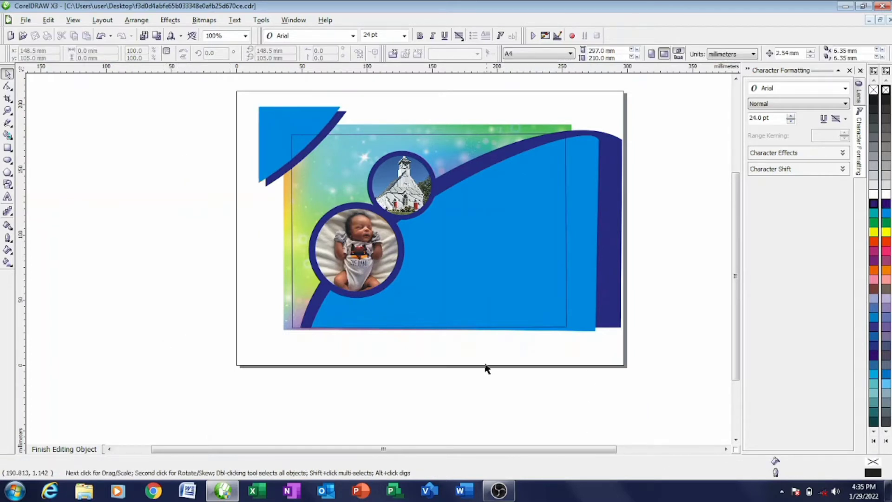
- Re-enter the clipped background contents and nudge the navy triangle closer to the light-blue edge
left_click(63, 449)
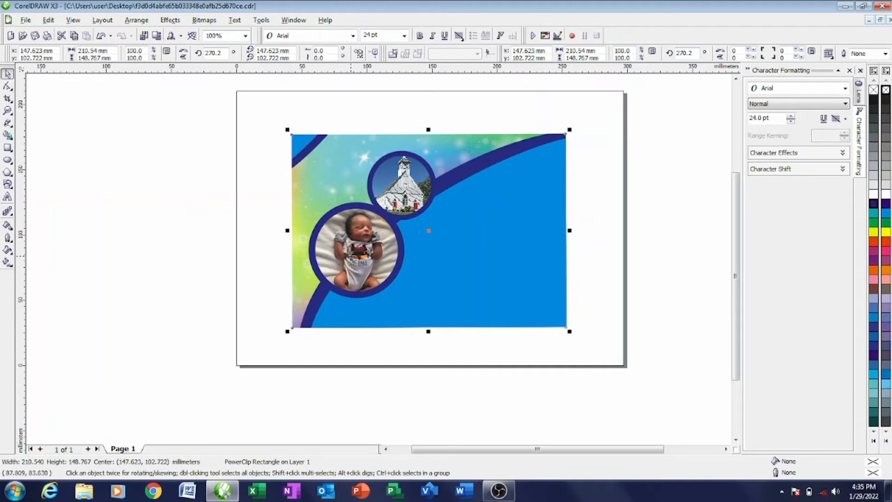
right_click(311, 182)
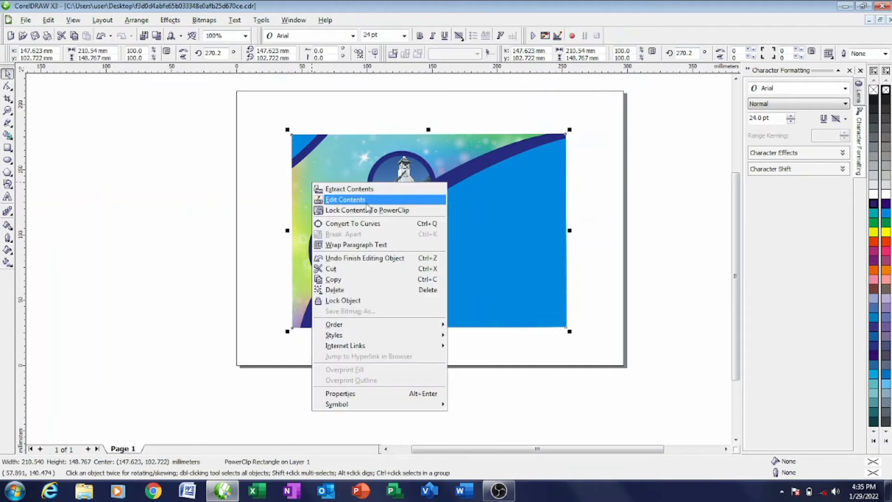
left_click(365, 201)
scroll(378, 259, "up", 1)
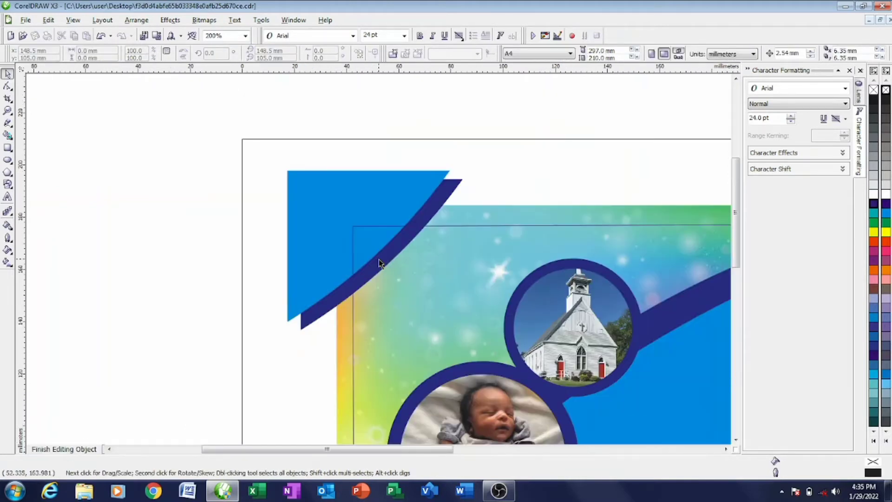
scroll(378, 259, "up", 1)
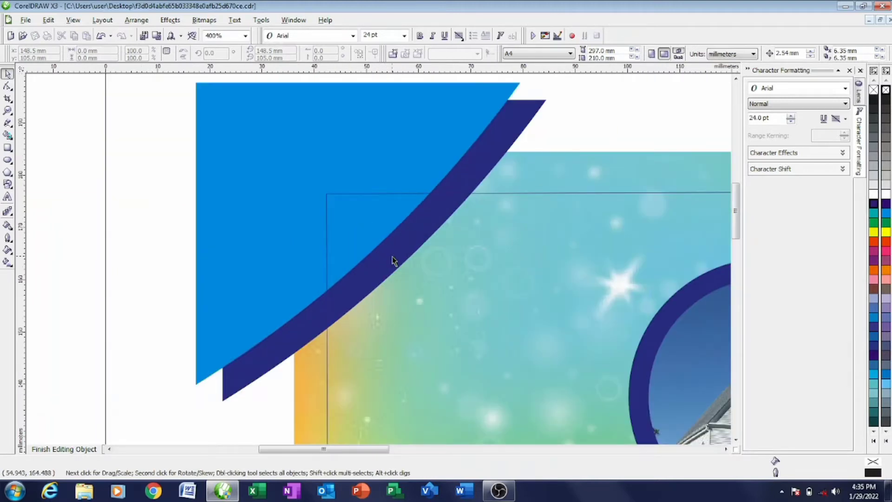
left_click(386, 251)
mouse_move(386, 252)
left_mouse_down()
mouse_move(397, 254)
mouse_move(388, 251)
left_mouse_up()
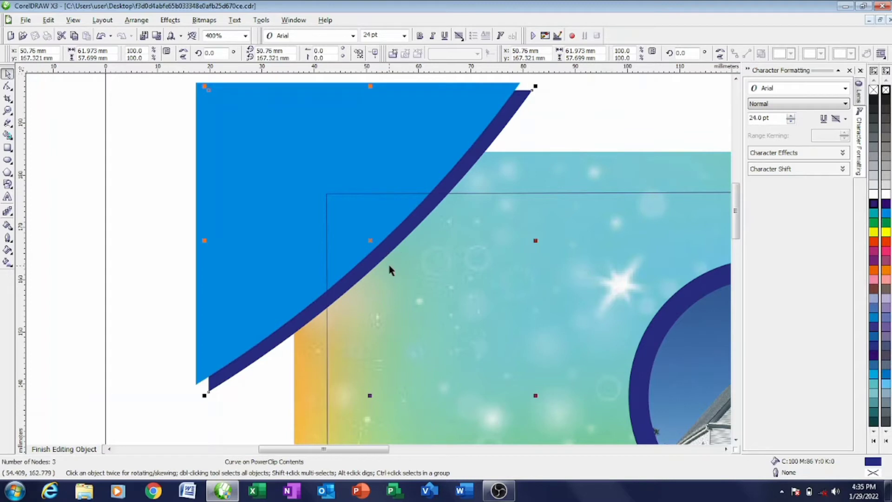
- Finish editing the framed card contents
scroll(389, 270, "down", 2)
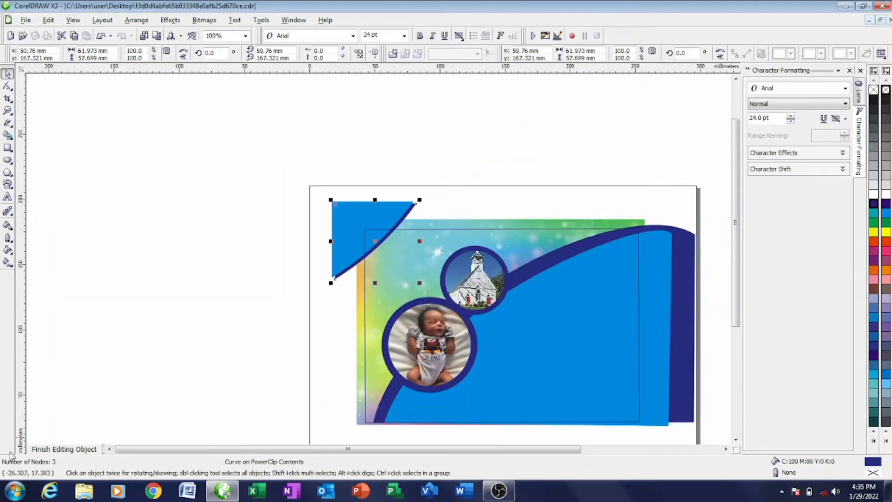
left_click(57, 449)
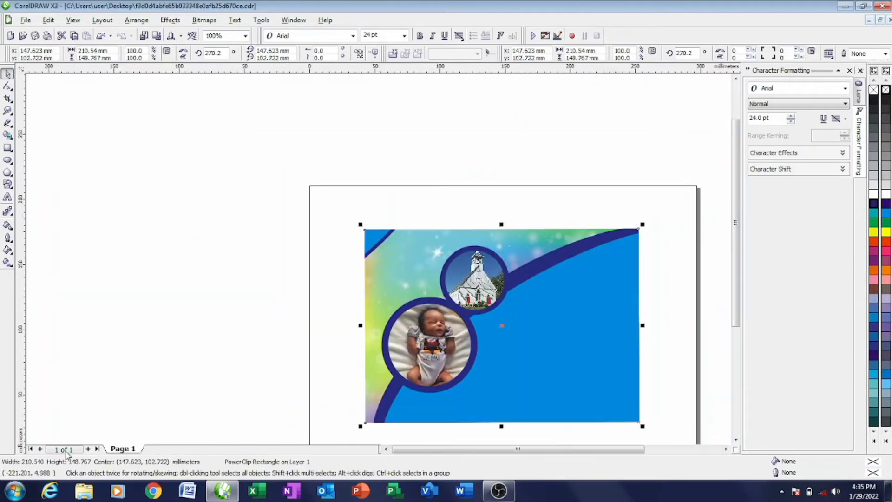
key("F6")
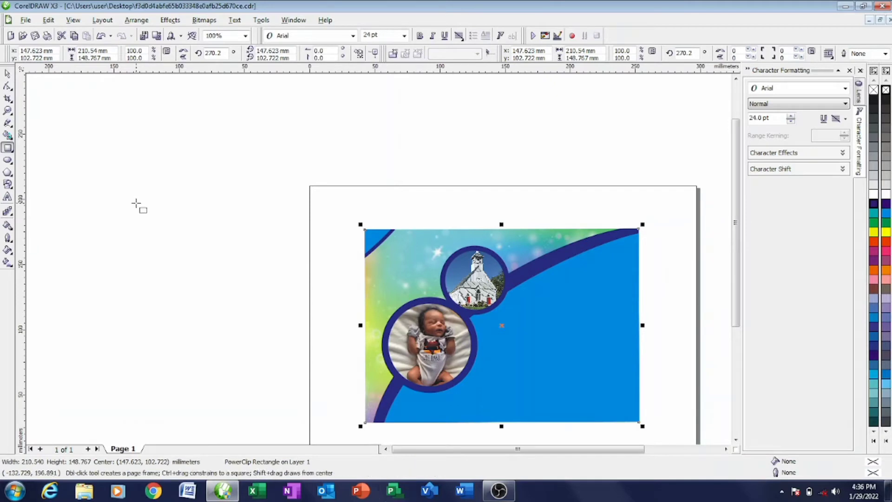
- Draw a long thin rectangle left of the page and try dropping a sampled colour onto it
left_click_drag(118, 202, 281, 208)
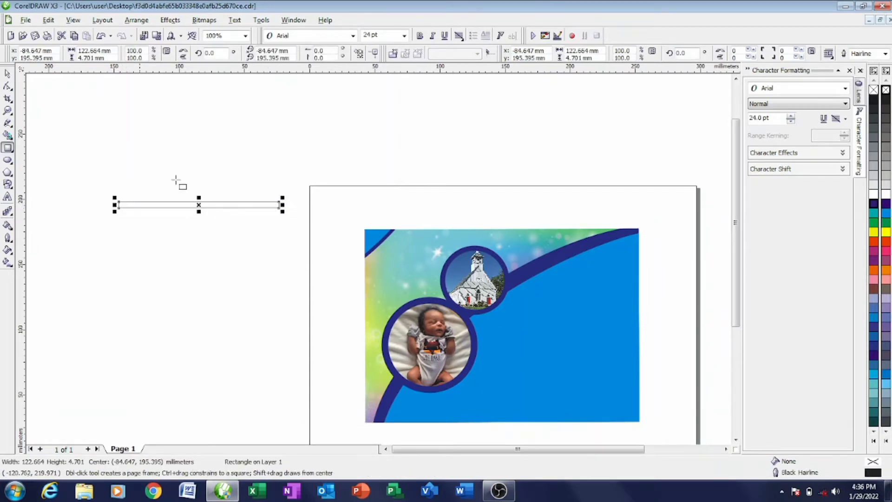
left_click(7, 74)
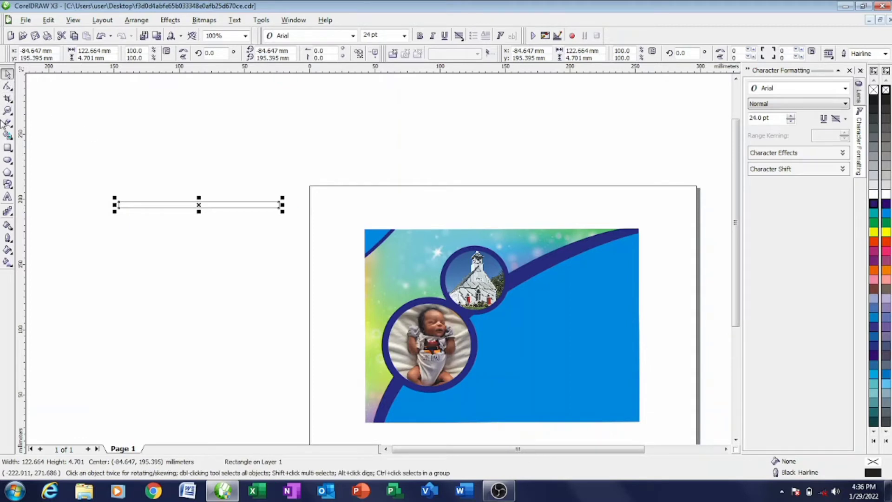
left_click(8, 226)
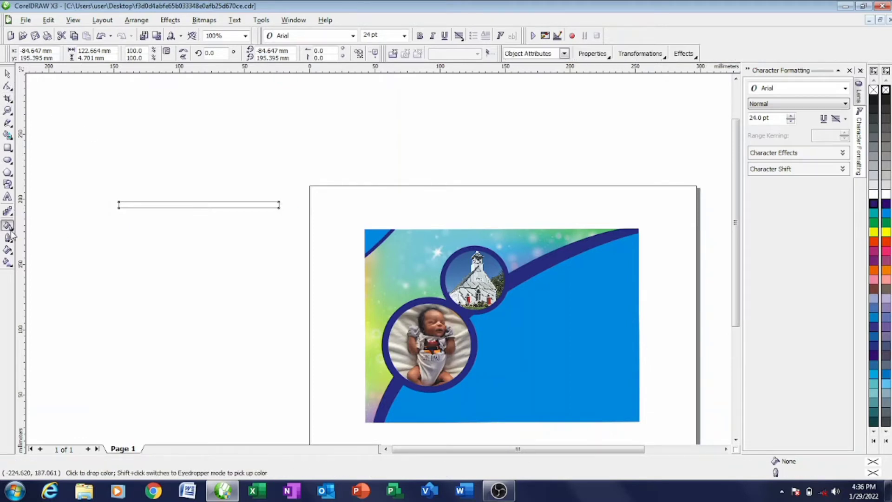
left_click(8, 227)
left_click(23, 226)
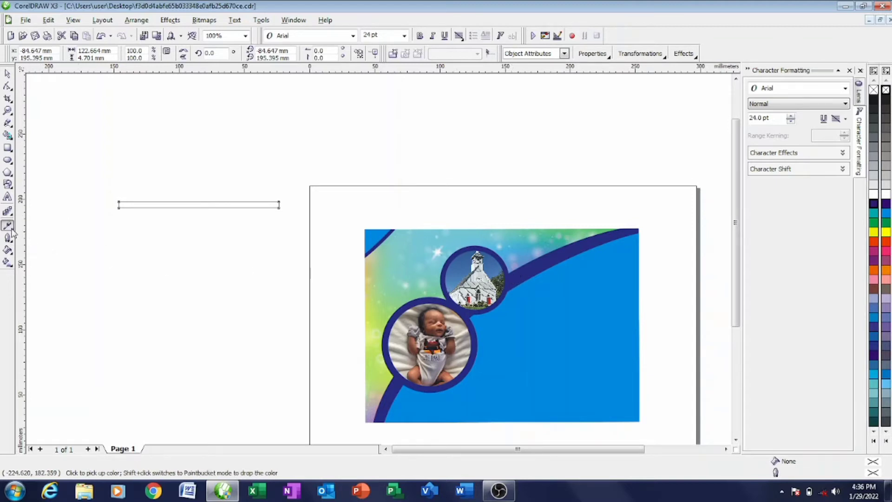
left_click(12, 230)
left_click(41, 232)
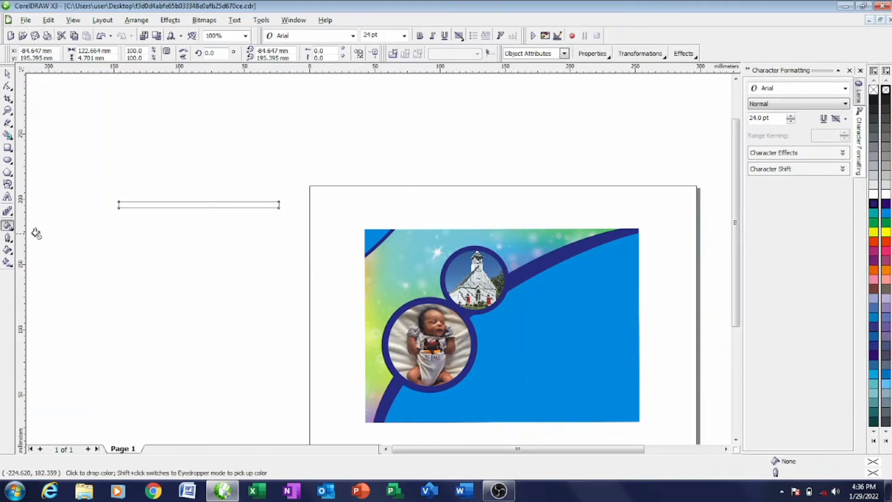
left_click(136, 207)
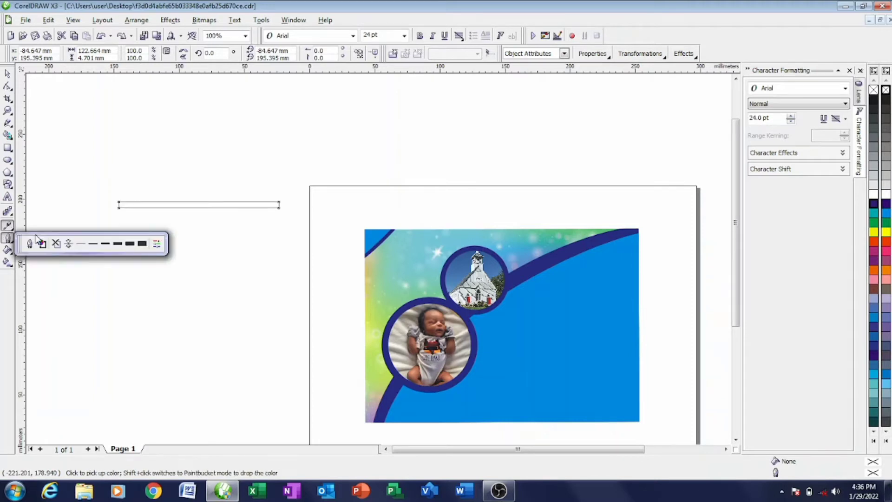
left_click(8, 230)
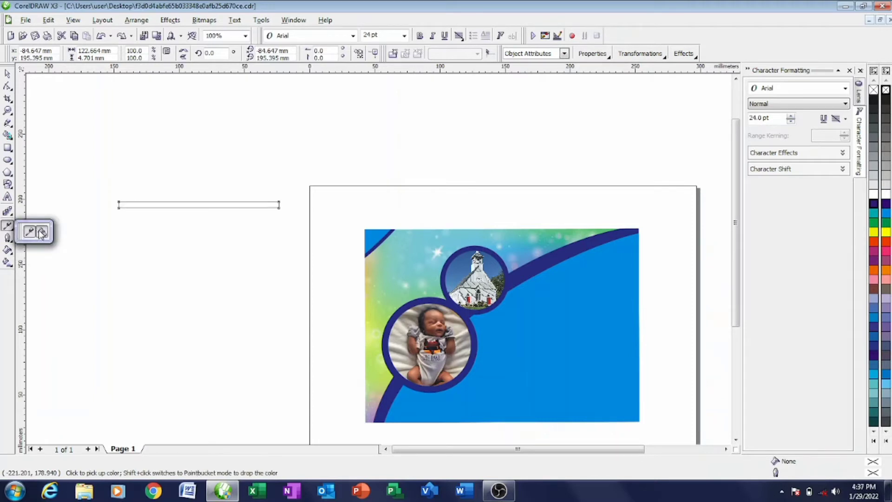
left_click(37, 231)
left_click(137, 204)
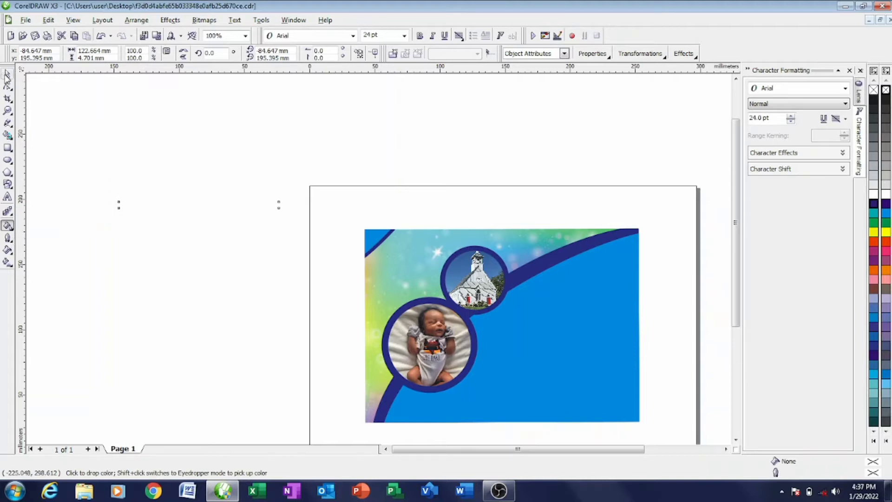
- Undo the colour and the deletion, keeping the 122.664 × 4.701 mm hairline-outlined rectangle
left_click(7, 77)
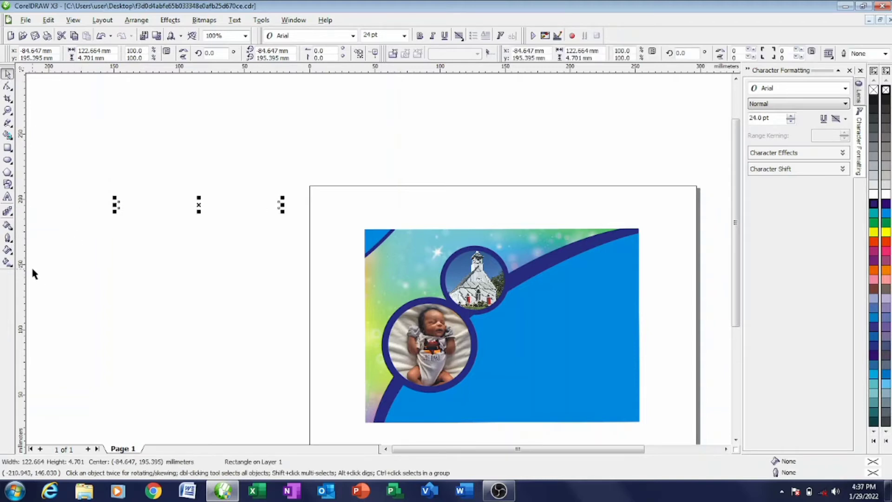
key("ctrl+z")
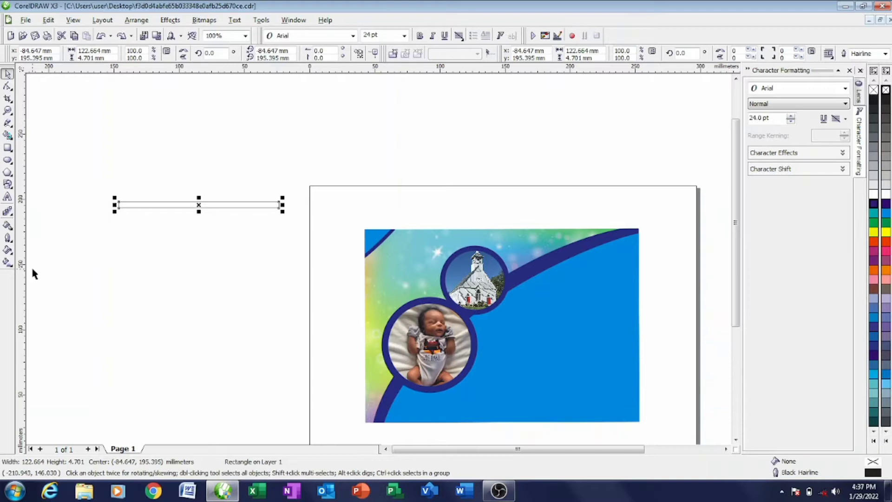
key("Delete")
scroll(31, 273, "up", 1)
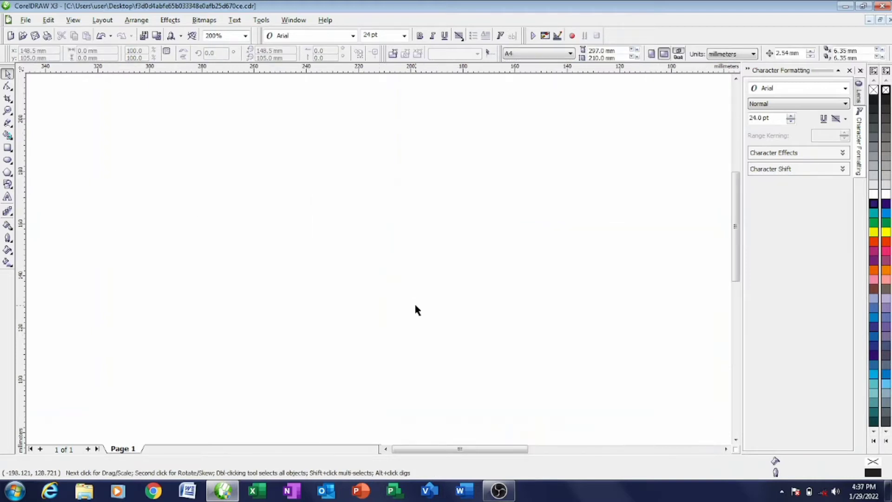
key("ctrl+z")
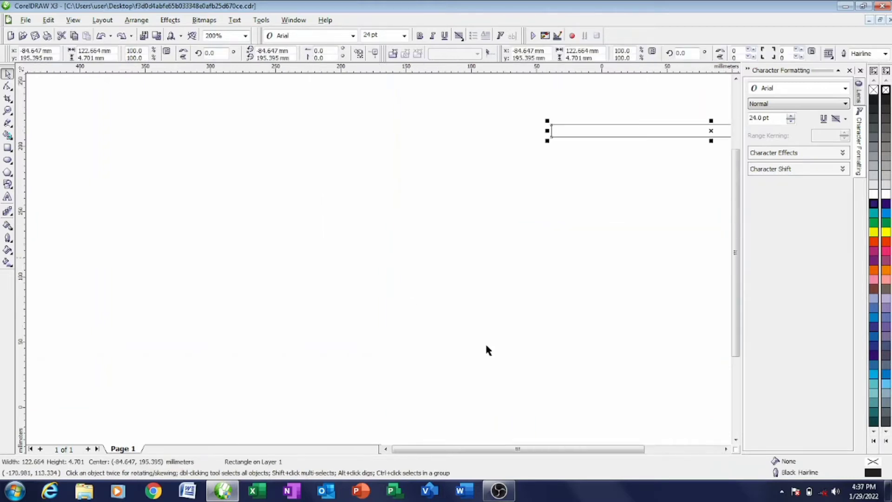
scroll(486, 350, "down", 2)
- Edit the card's PowerClip contents and draw a thin bar next to the church circle
scroll(441, 269, "up", 1)
left_click(442, 263)
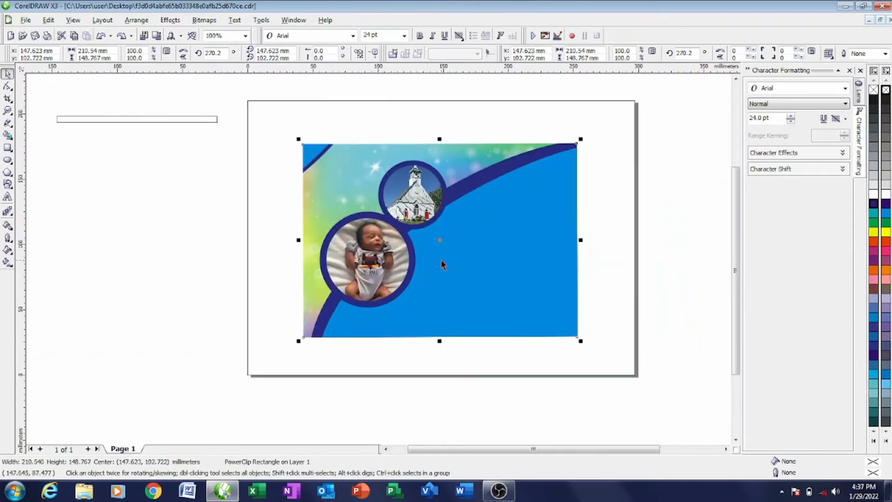
right_click(441, 261)
left_click(474, 48)
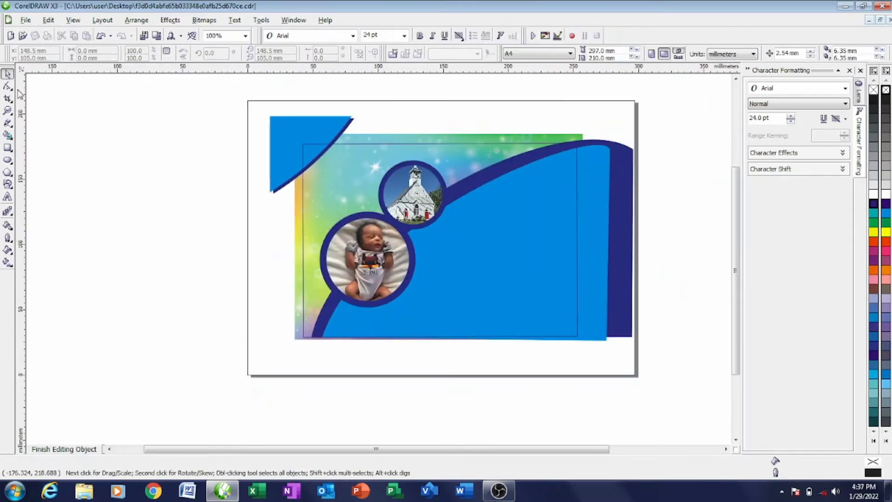
left_click(7, 148)
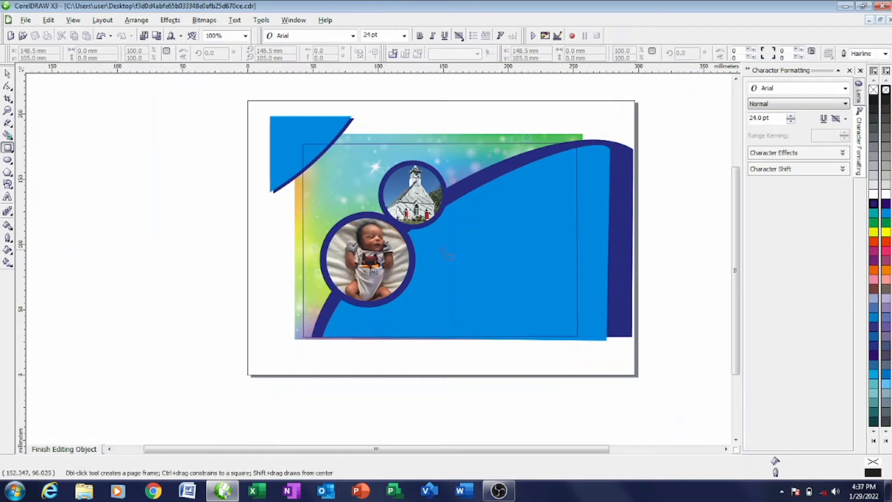
left_click_drag(457, 200, 583, 206)
left_click(8, 74)
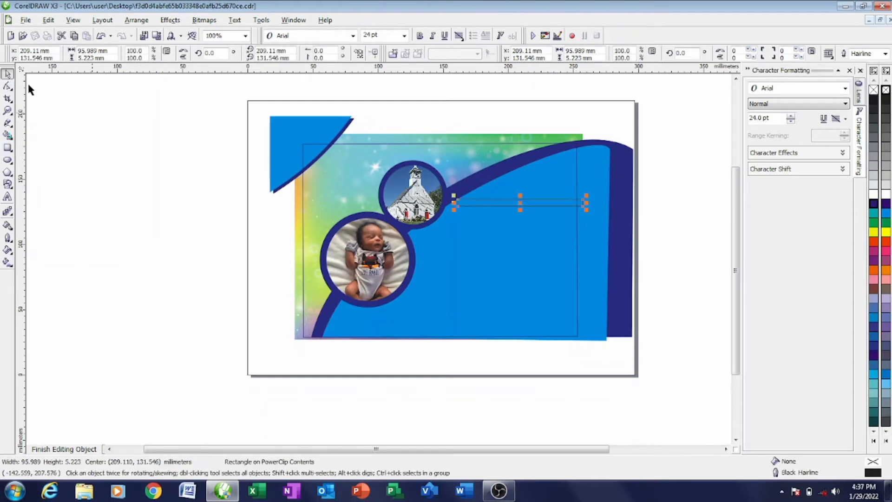
left_click_drag(521, 207, 509, 203)
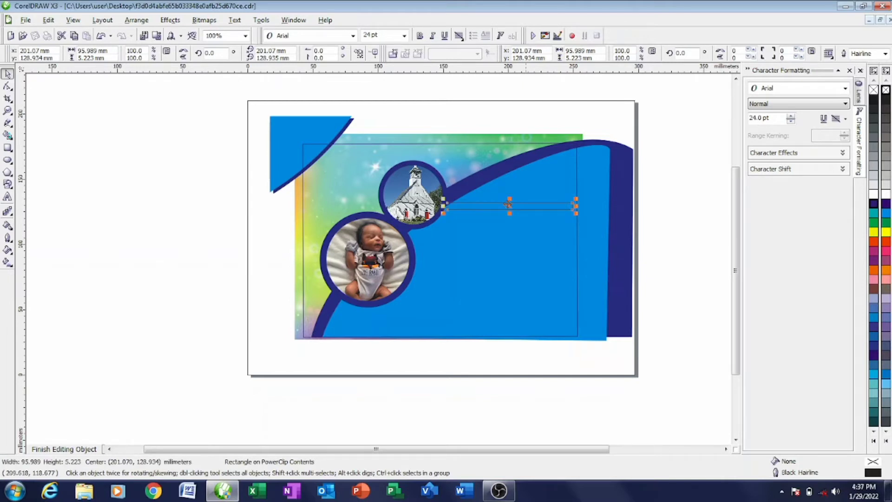
- Resize the bar to 102.791 × 2.611 mm, extending its left end into the church circle's ring
scroll(576, 204, "up", 1)
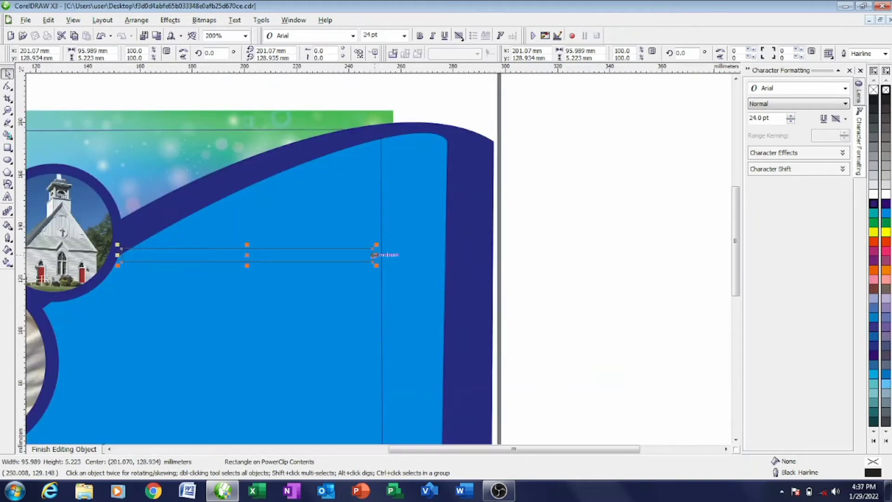
left_click_drag(376, 254, 390, 254)
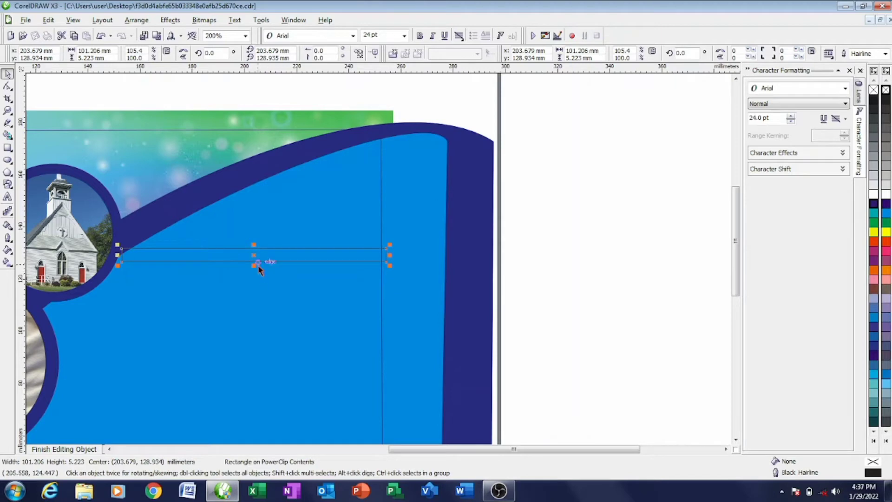
left_click_drag(254, 265, 254, 258)
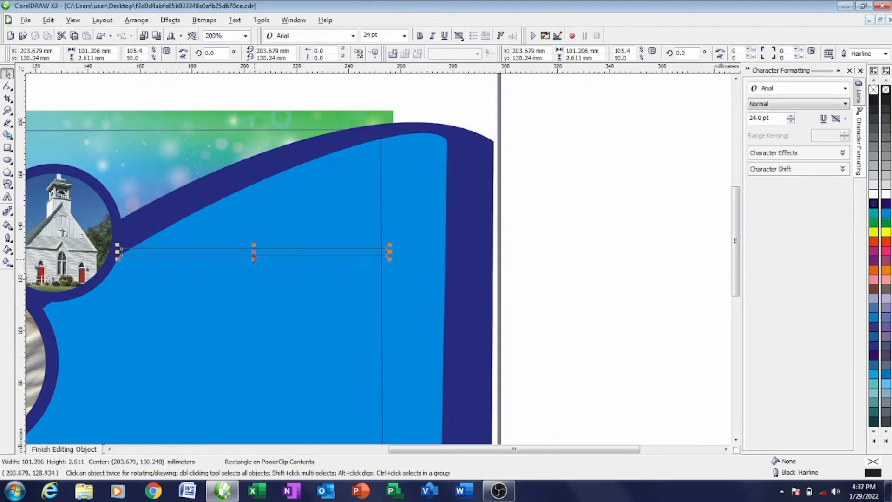
scroll(117, 259, "up", 2)
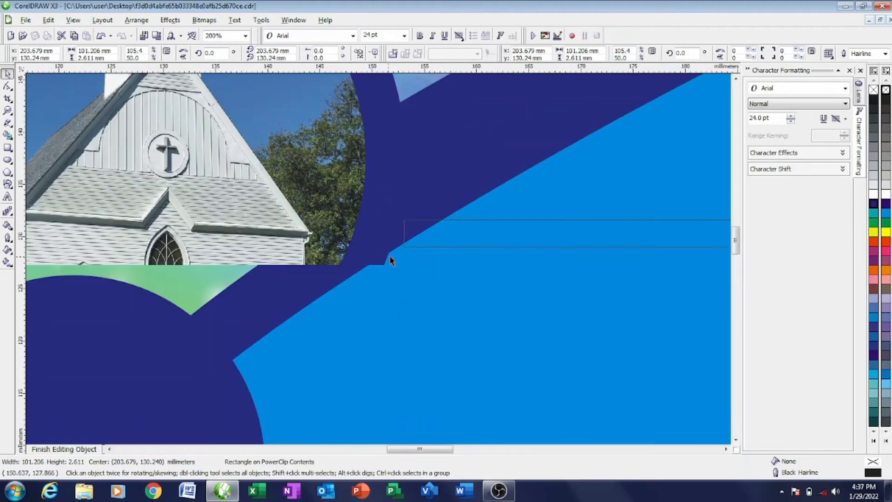
left_click_drag(403, 233, 385, 232)
scroll(385, 233, "down", 2)
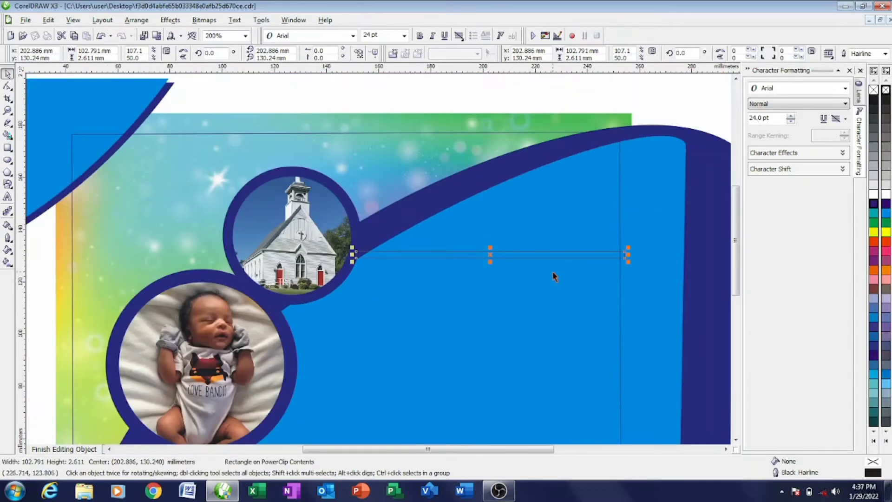
scroll(553, 277, "down", 1)
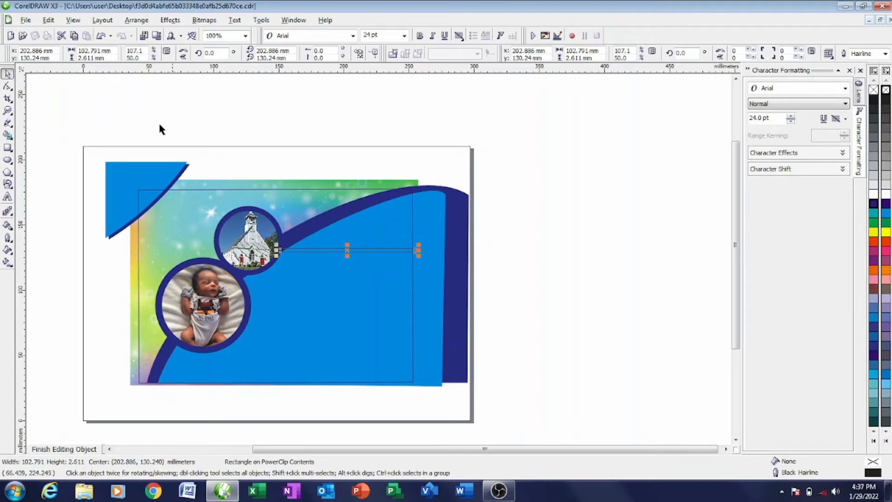
- Adjust the cyan curve's nodes near the church circle and at its top-right bend against the navy arc
left_click(181, 131)
left_click(332, 289)
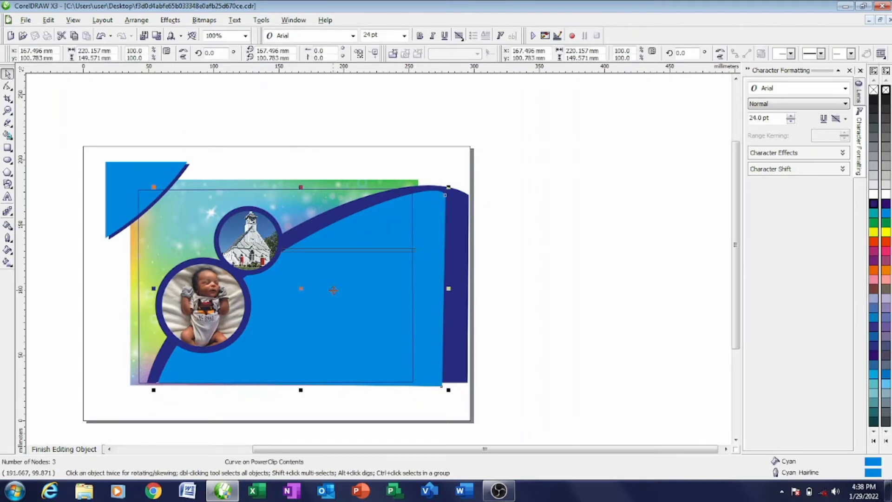
left_click(8, 86)
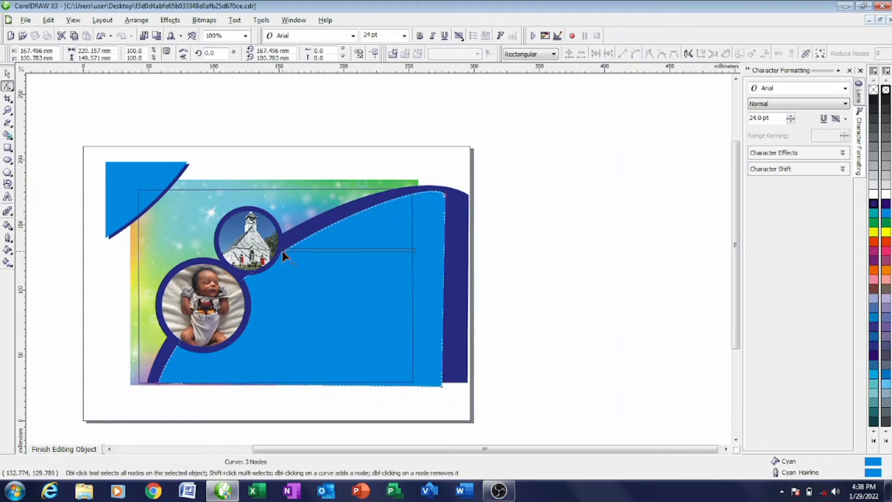
left_click_drag(283, 251, 280, 245)
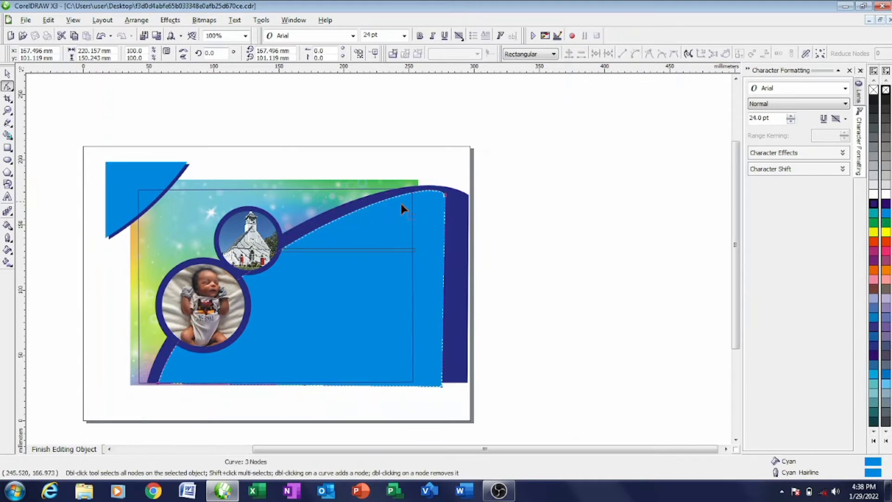
left_click(445, 196)
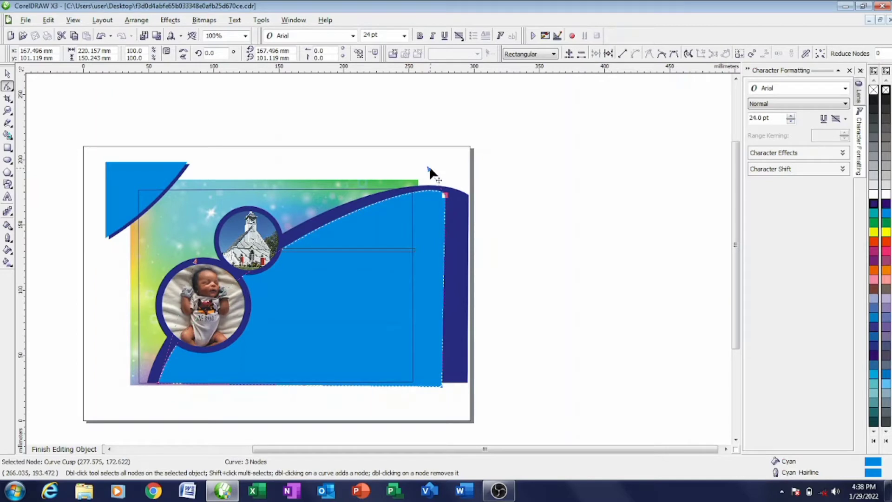
left_click_drag(429, 166, 421, 167)
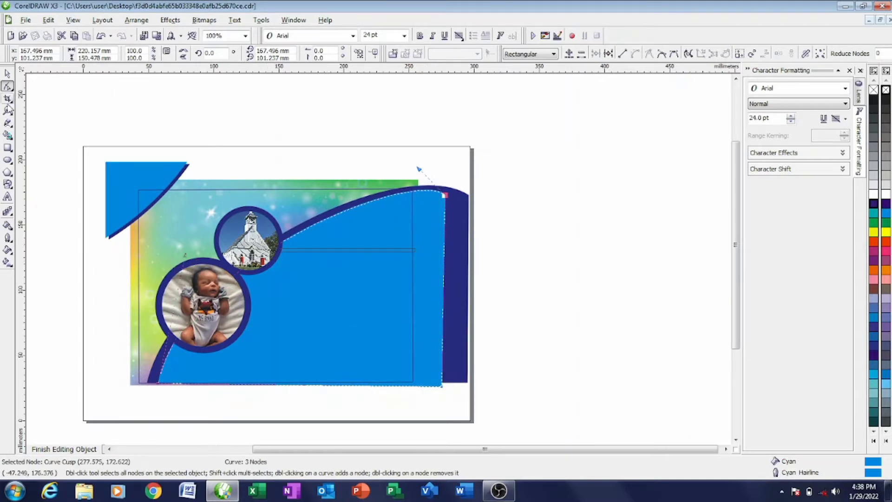
left_click(8, 73)
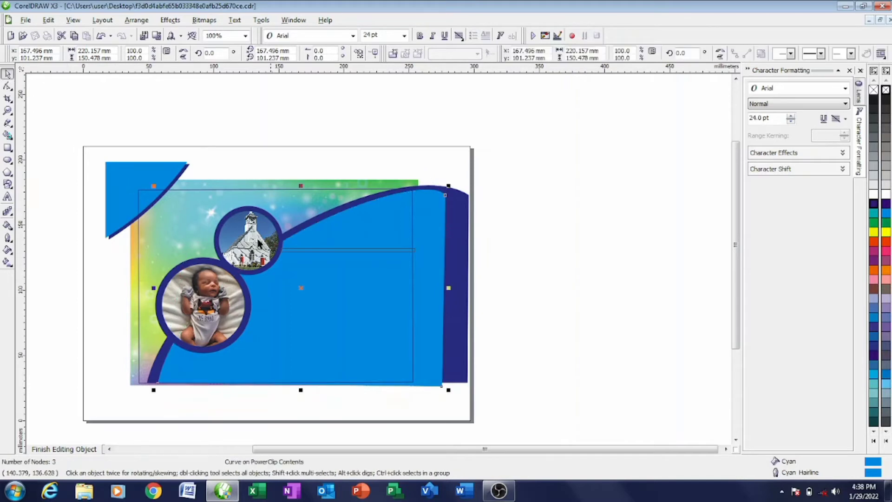
left_click(13, 232)
- Fill the thin bar with the arc's sampled navy and finish editing the background contents
left_click(29, 231)
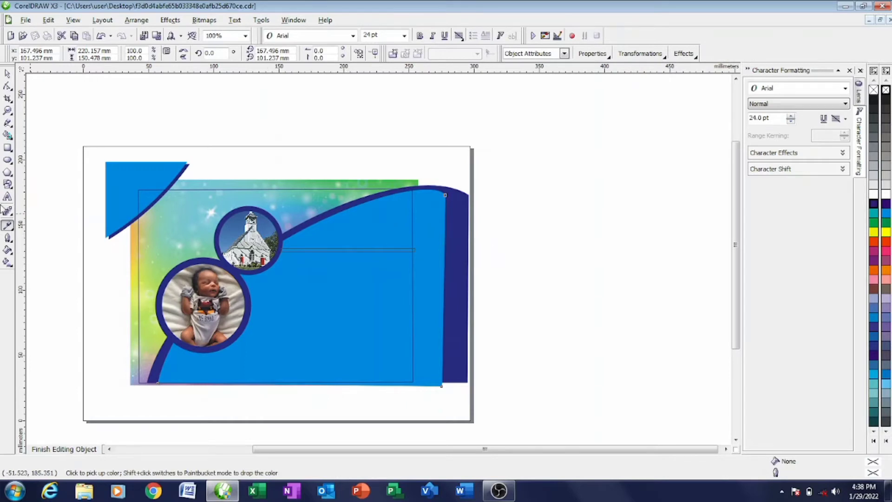
left_click(15, 230)
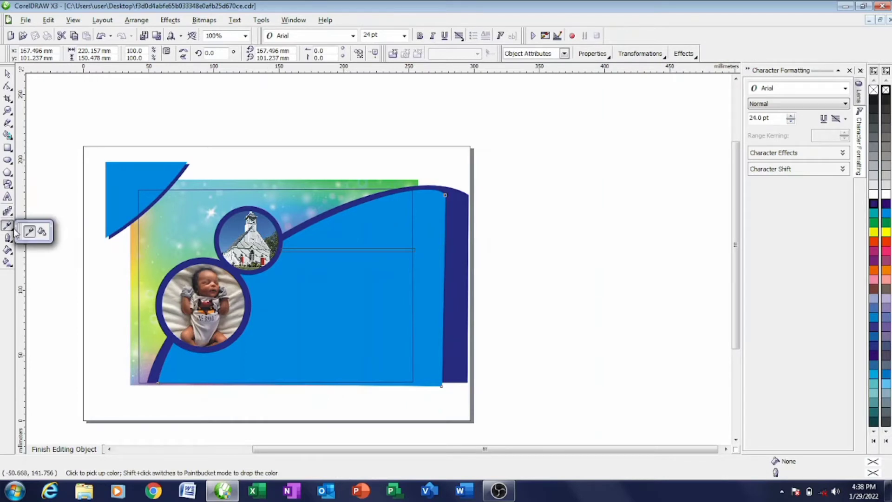
left_click(41, 232)
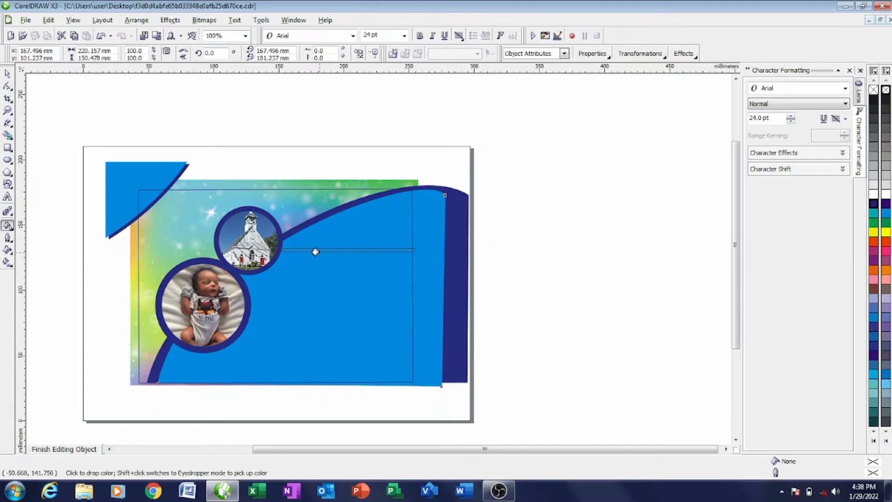
left_click(315, 252)
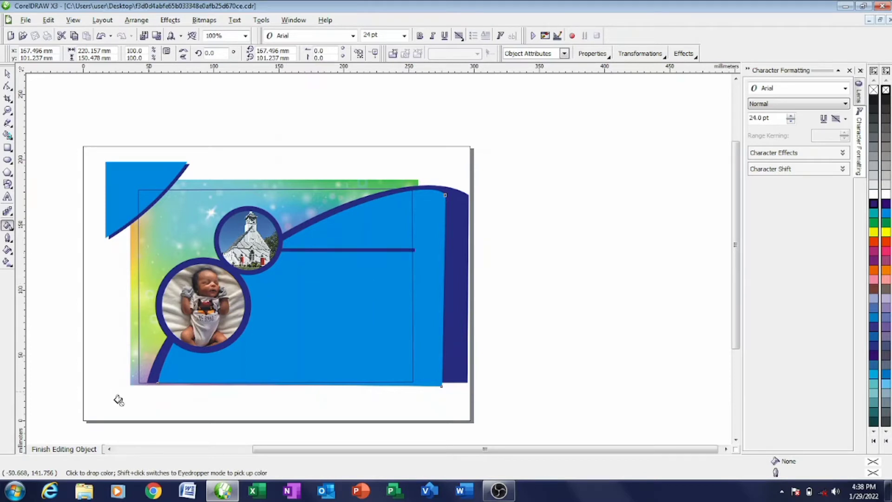
left_click(7, 74)
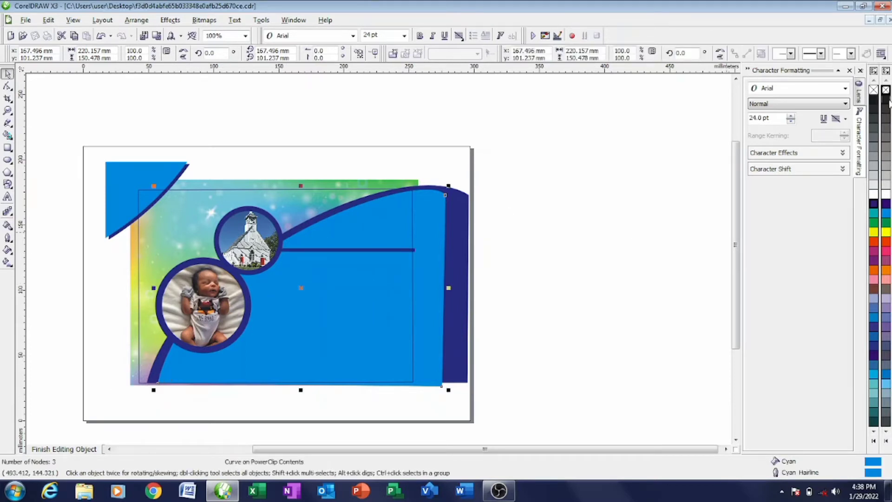
left_click(397, 252)
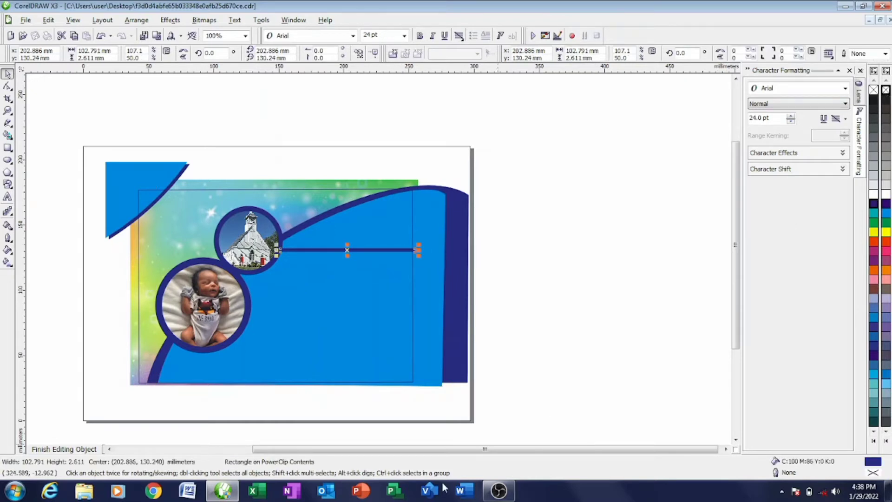
left_click(60, 450)
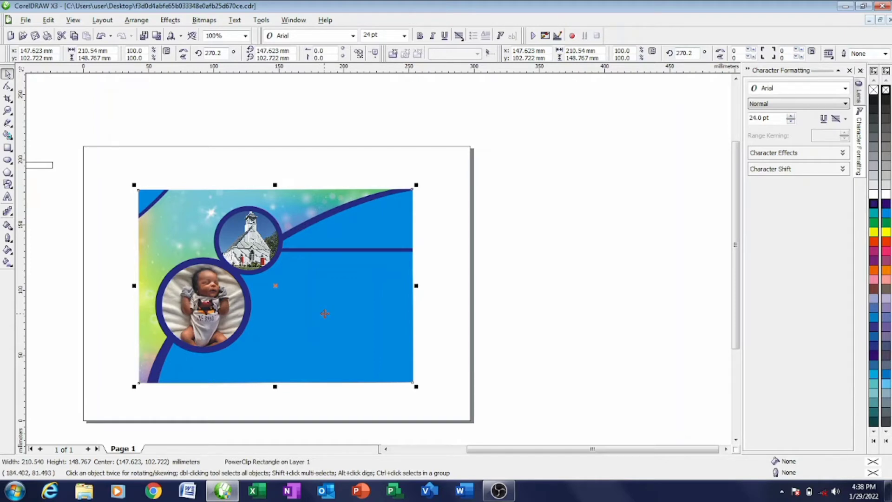
- Put the thin rectangle inside the card's PowerClip and stretch it into a bar beside the baby photo
left_click(392, 308, "ctrl")
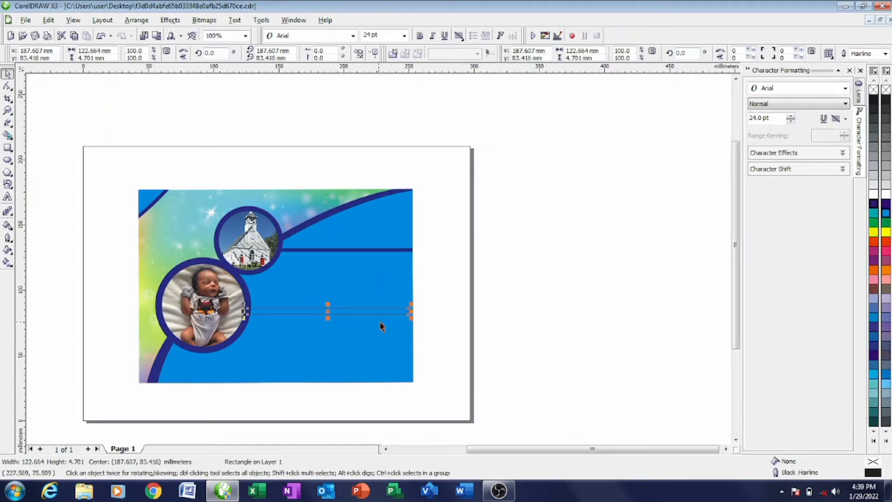
left_click_drag(374, 314, 355, 301)
left_click(398, 377)
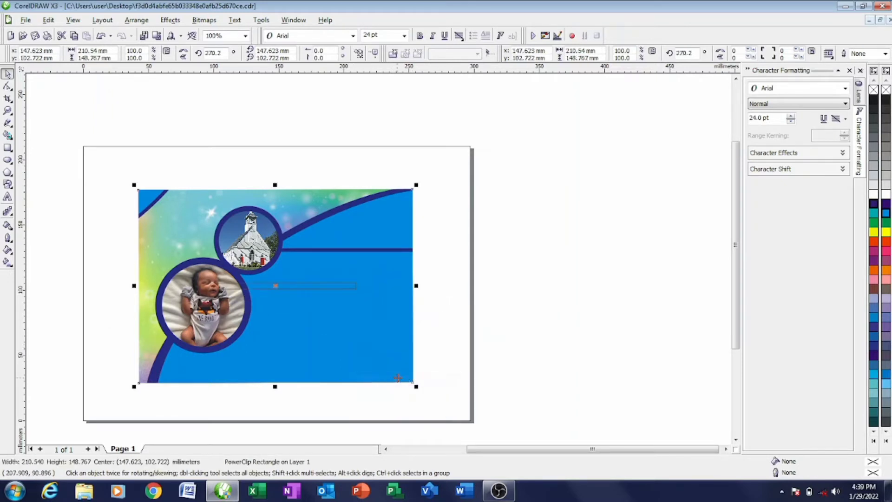
right_click(310, 292)
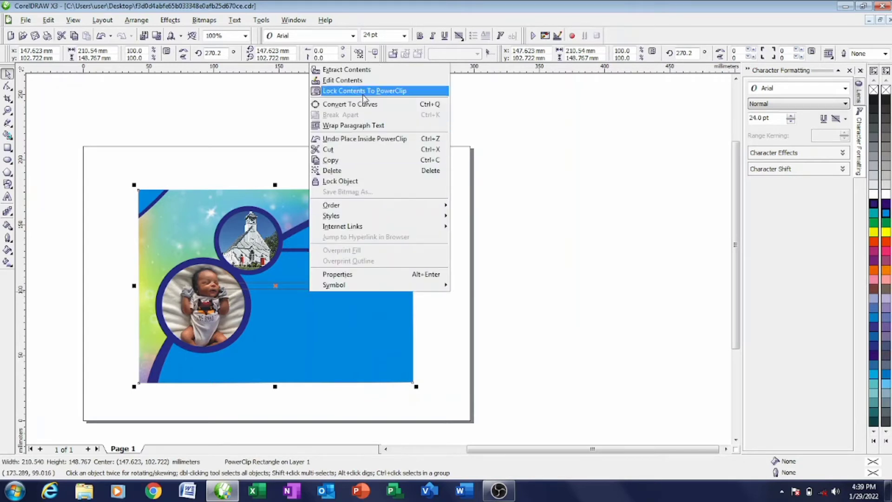
left_click(358, 80)
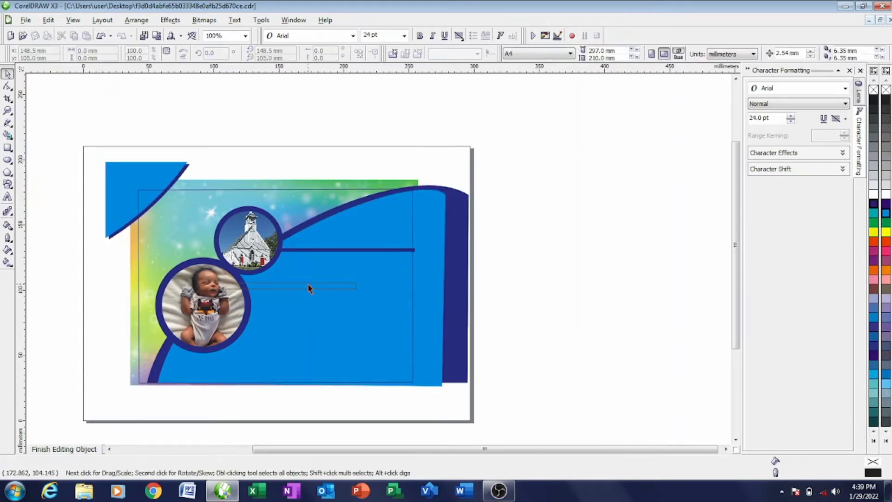
left_click_drag(309, 285, 340, 321)
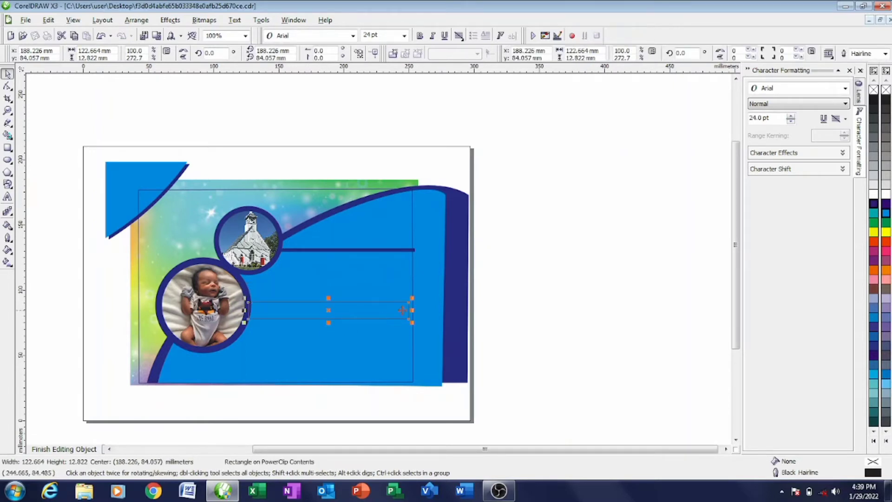
left_click_drag(411, 310, 416, 310)
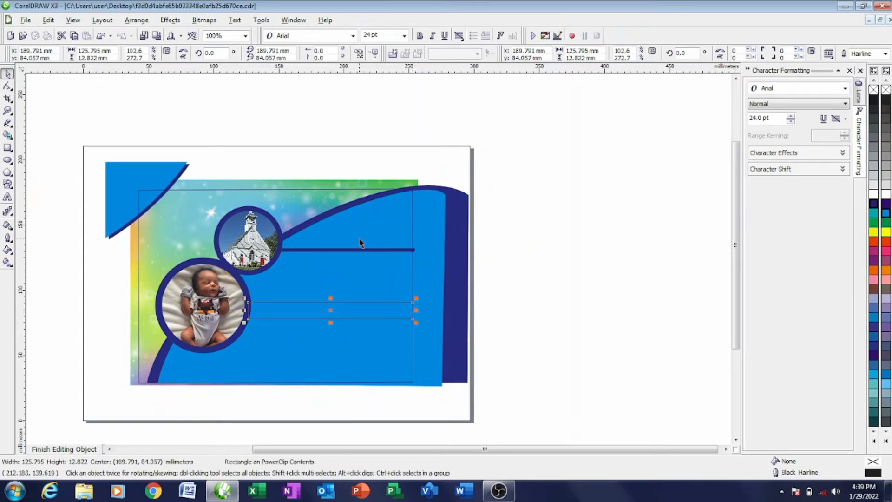
- Draw a new 125.795 × 12.822 mm rectangle below the navy bars
scroll(416, 328, "up", 2)
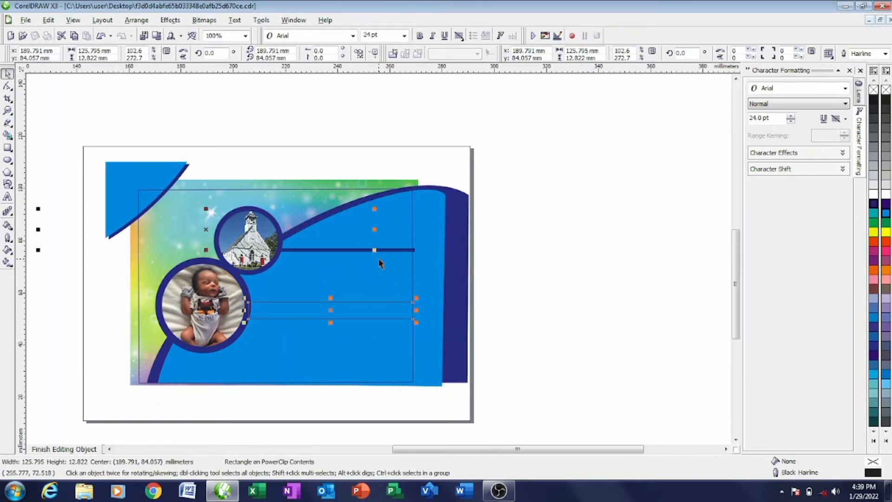
scroll(379, 256, "down", 2)
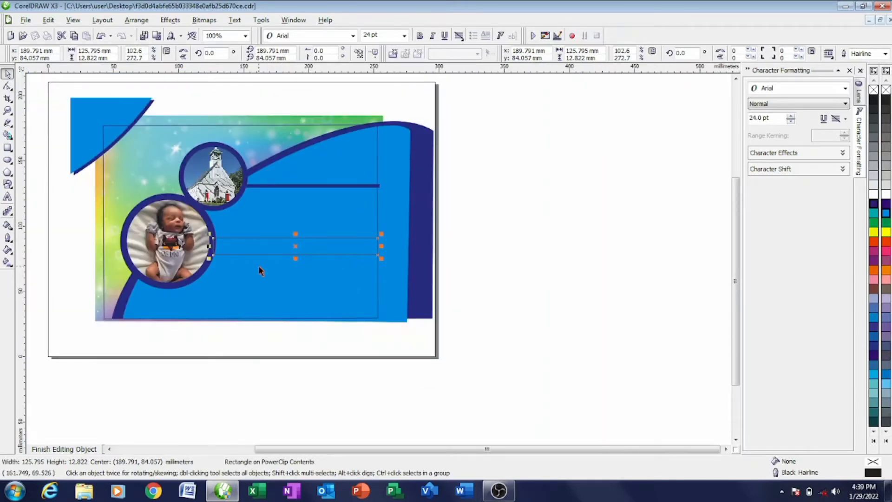
scroll(379, 256, "up", 2)
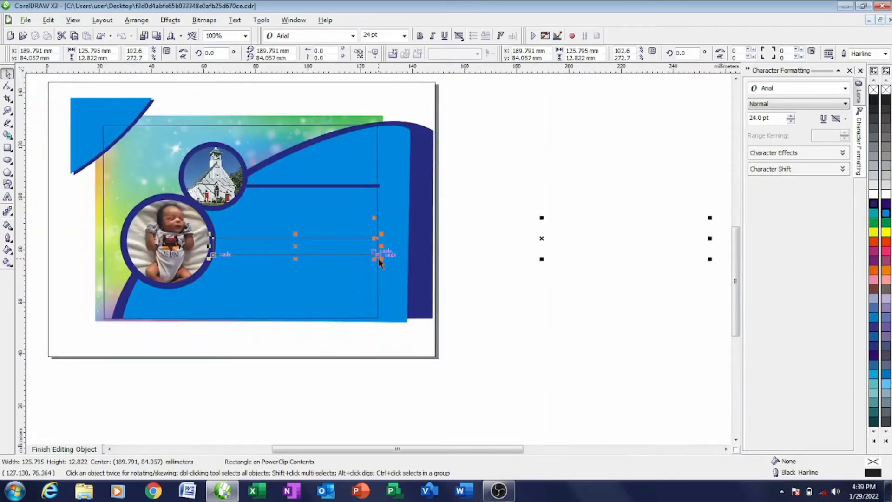
scroll(379, 262, "down", 1)
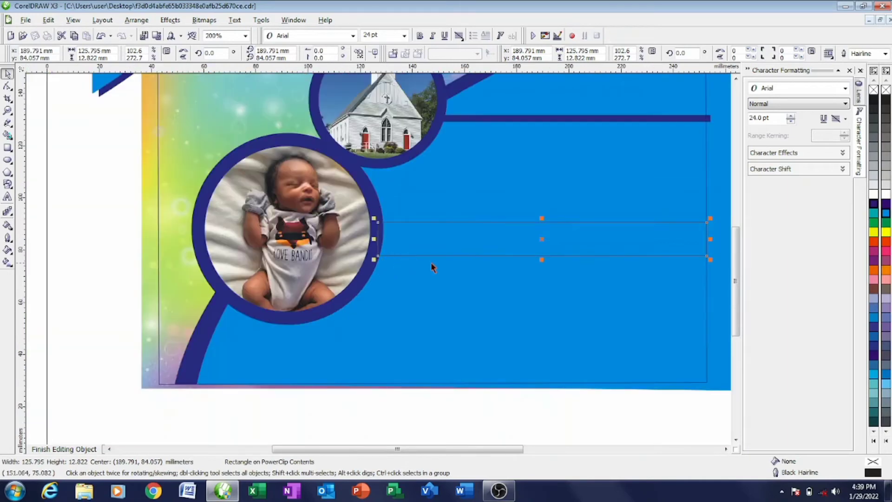
scroll(380, 262, "down", 1)
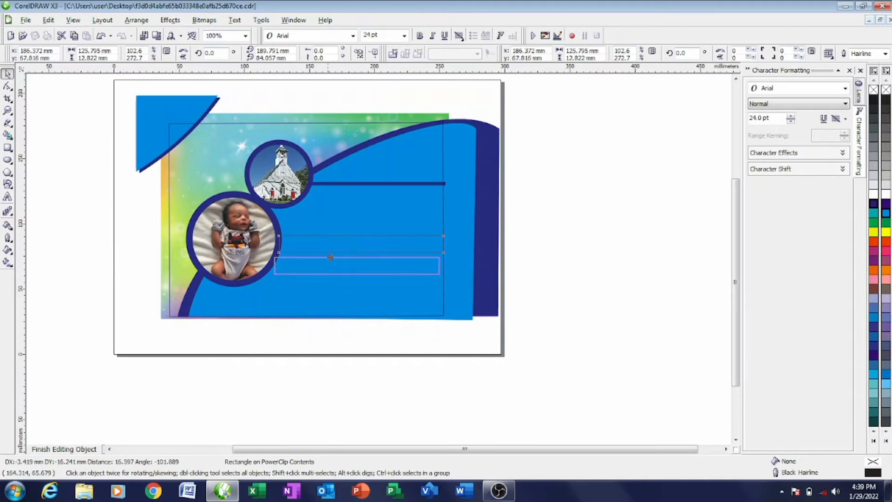
left_click_drag(234, 263, 439, 301)
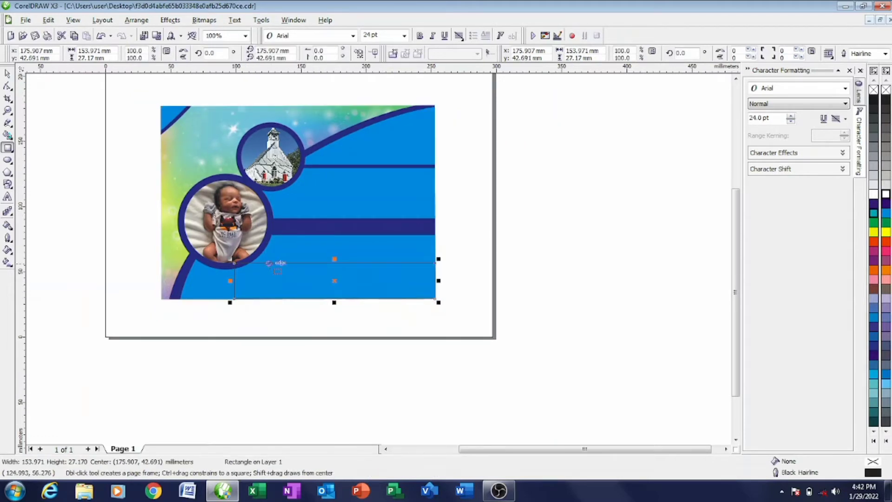
- Enlarge the new rectangle to 159.955 × 39.565 mm and drag it just below the card
left_click_drag(230, 280, 222, 281)
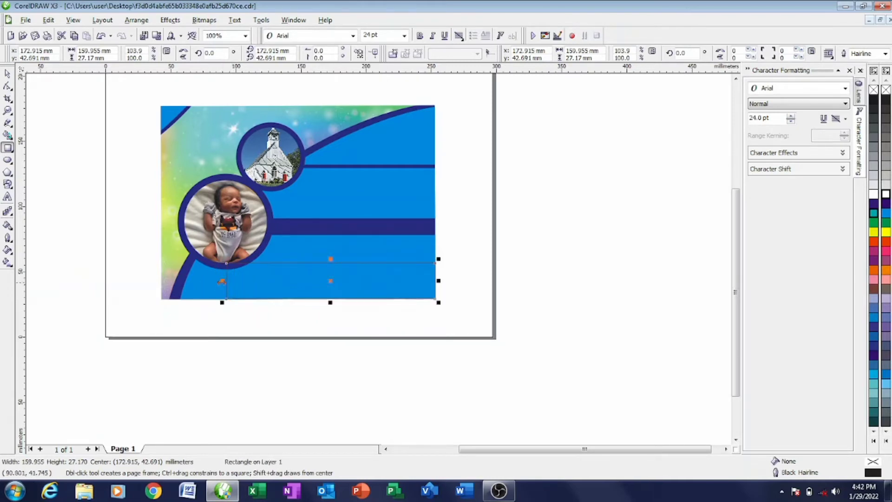
left_click_drag(330, 259, 333, 242)
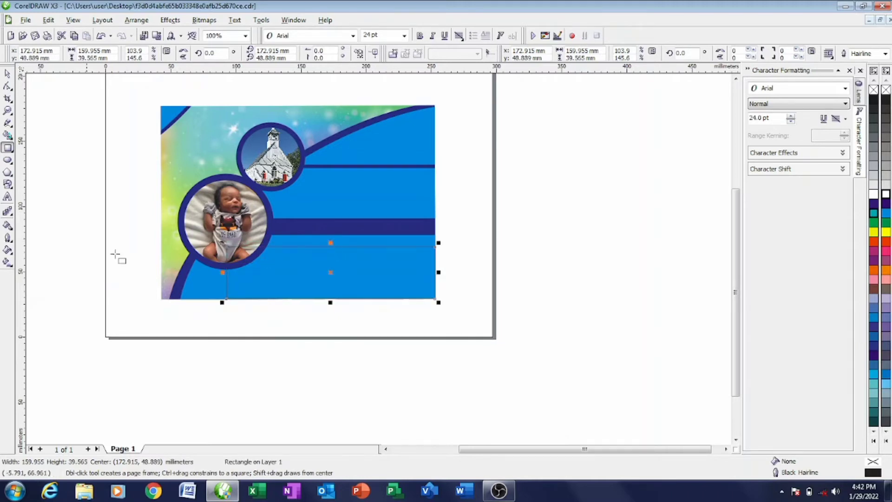
left_click(8, 74)
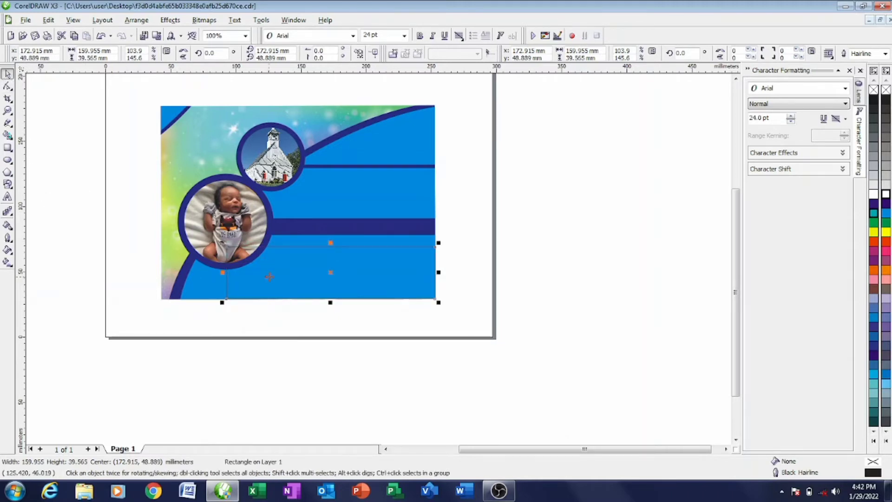
left_click_drag(269, 277, 264, 346)
left_click(408, 389)
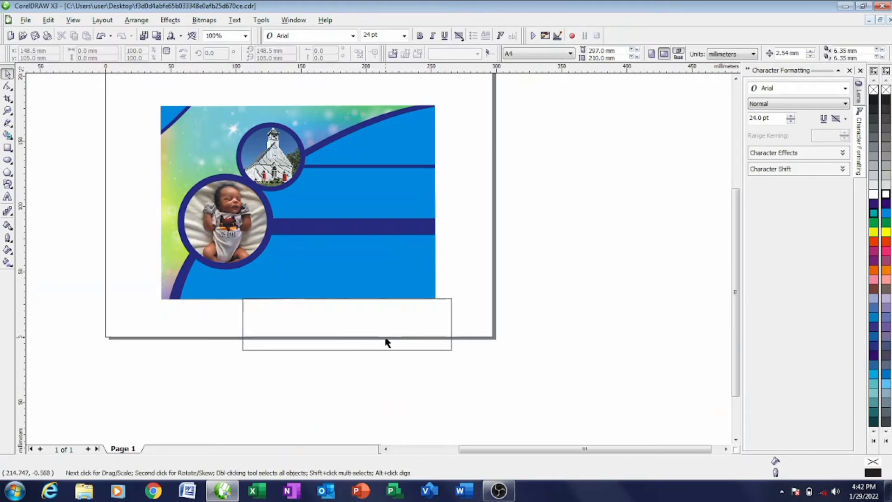
- PowerClip the 159.955 × 39.565 mm rectangle along the card's bottom and open its Fountain Fill settings
left_click_drag(386, 343, 362, 264)
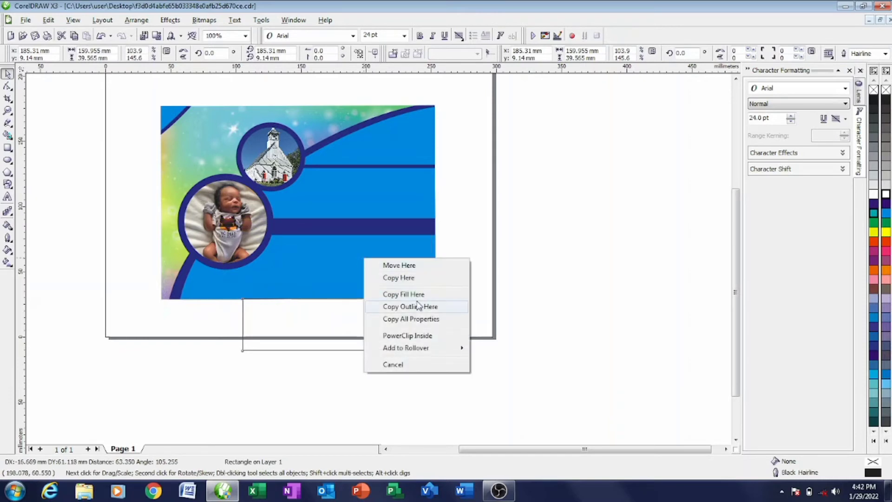
left_click(408, 335)
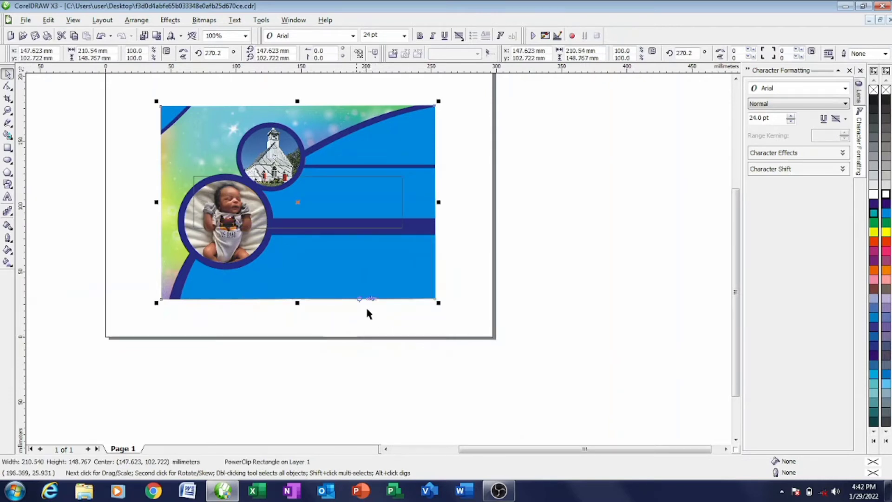
right_click(301, 210)
left_click(335, 228)
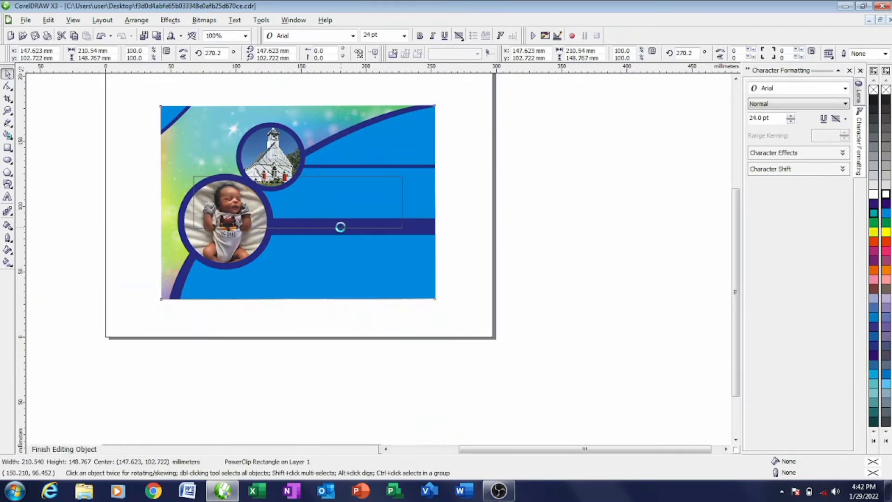
left_click_drag(319, 213, 355, 280)
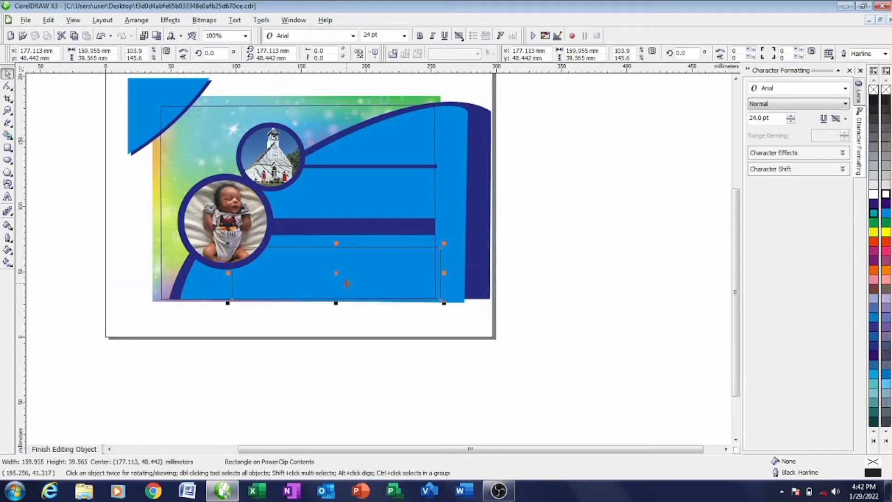
left_click(8, 251)
left_click(42, 256)
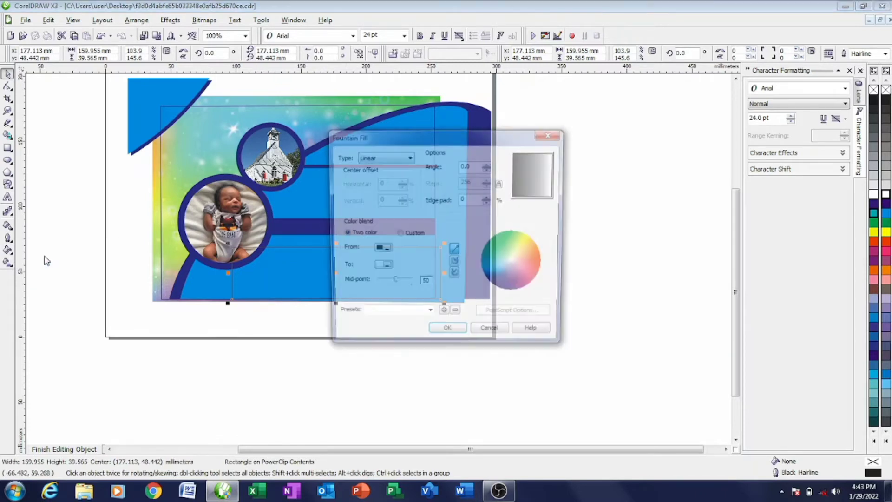
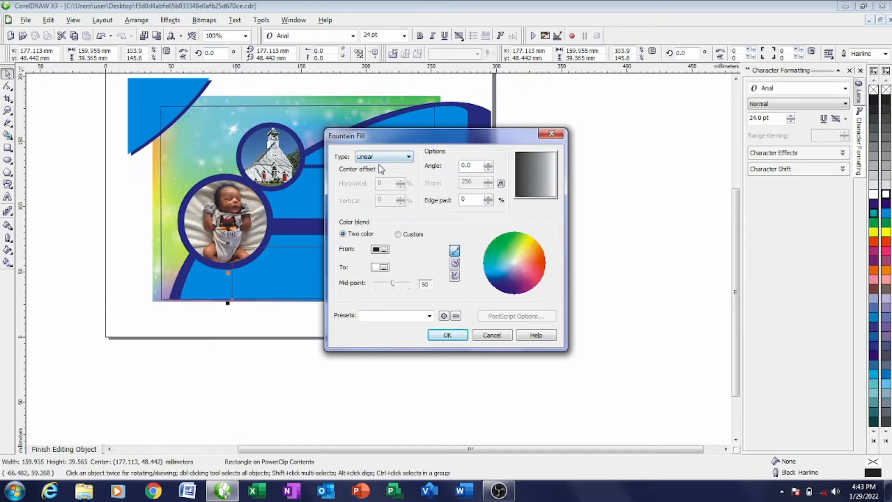
- In the Fountain Fill dialog, choose green as the From colour and pale yellow as the To colour
left_click(381, 250)
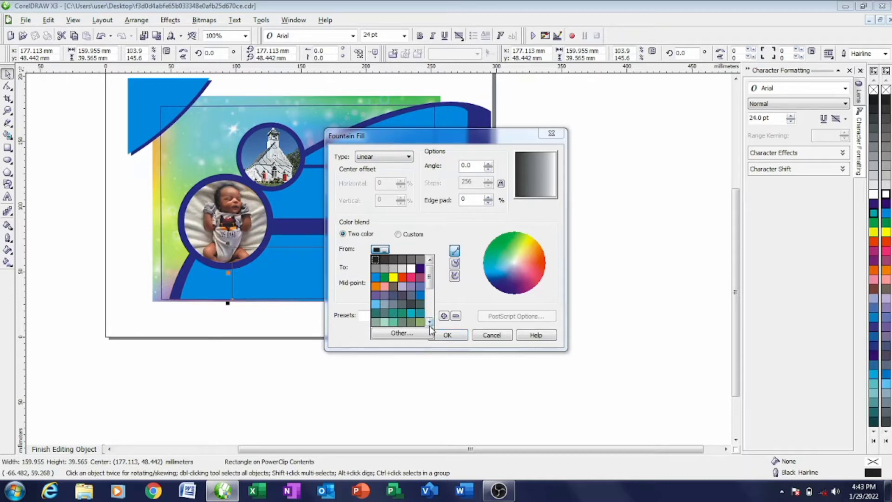
scroll(428, 317, "down", 4)
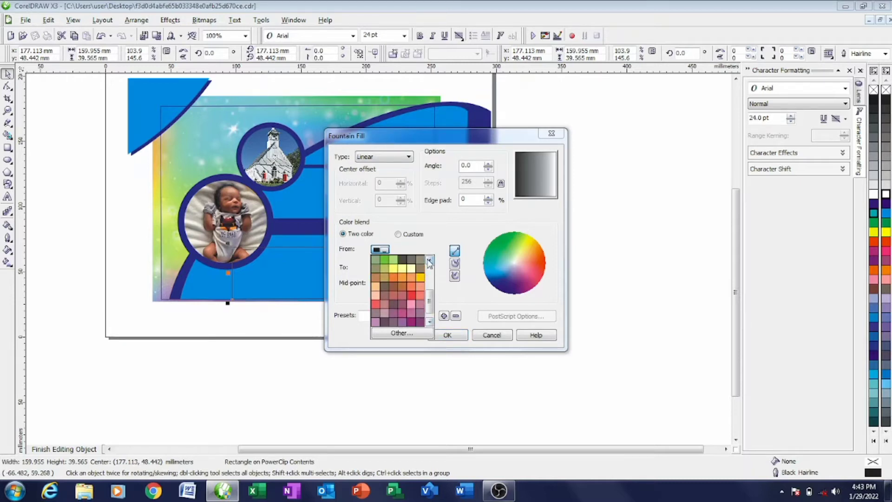
scroll(430, 260, "up", 3)
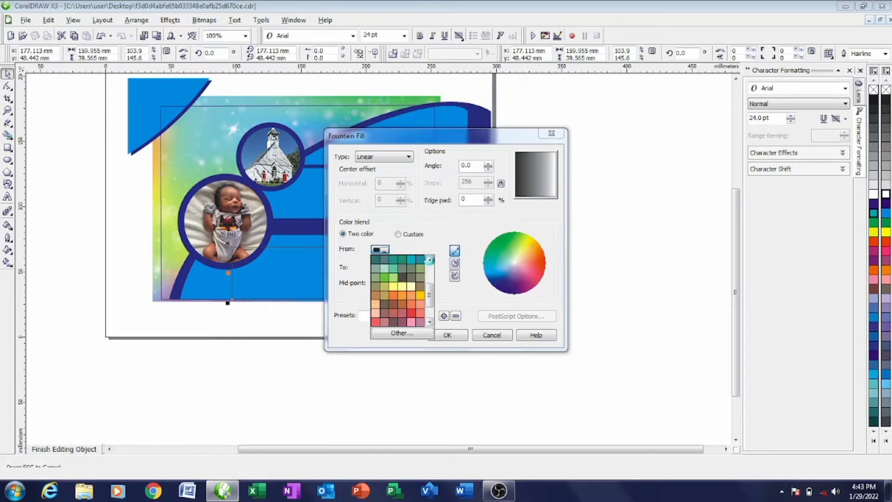
left_click(430, 259)
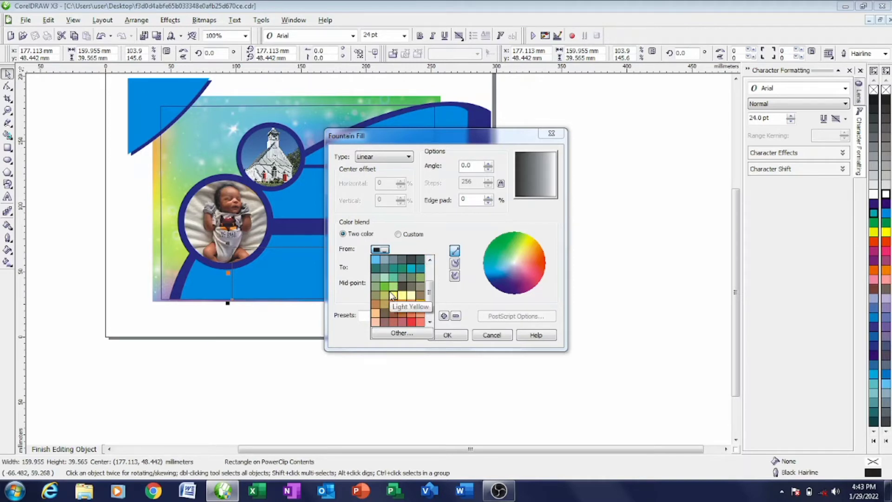
left_click(386, 287)
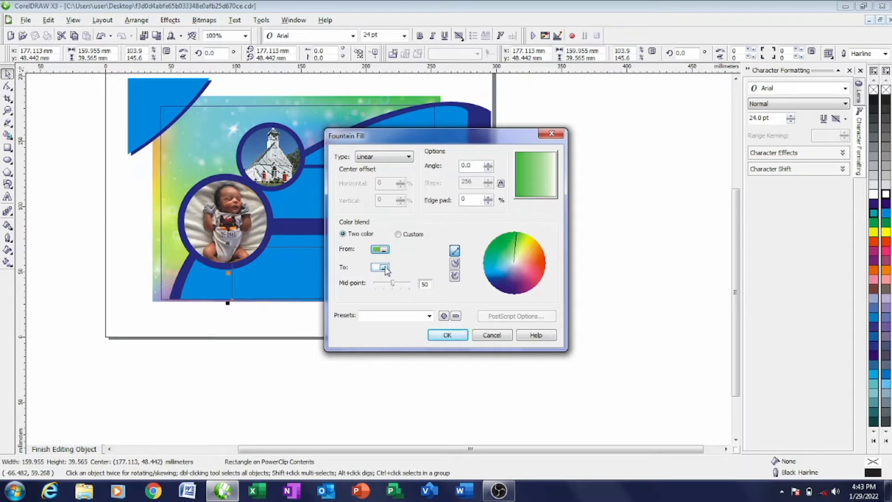
left_click(386, 269)
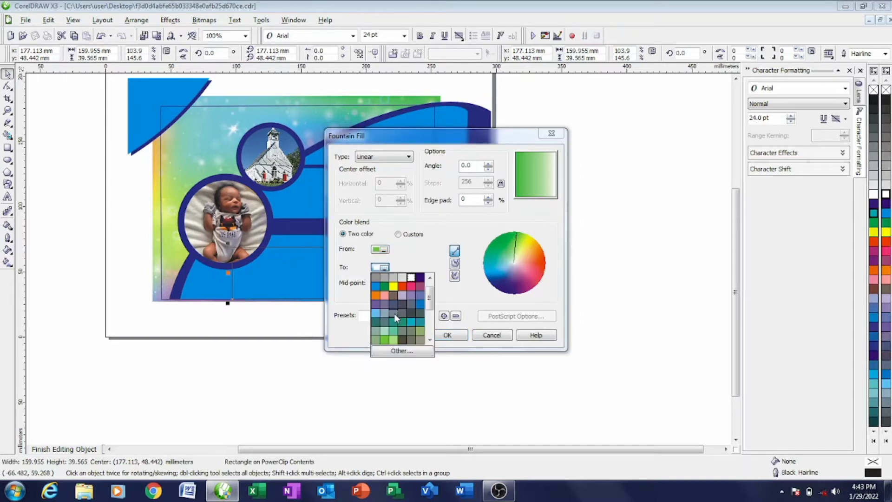
left_click(393, 340)
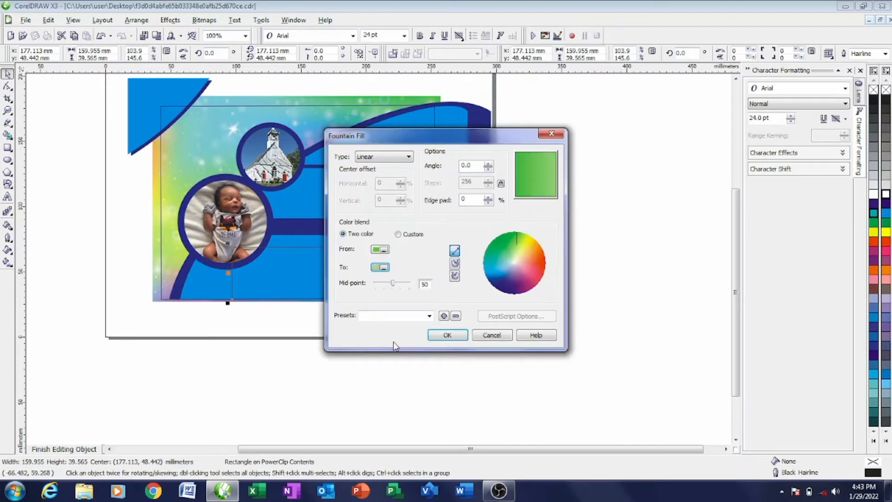
left_click(381, 267)
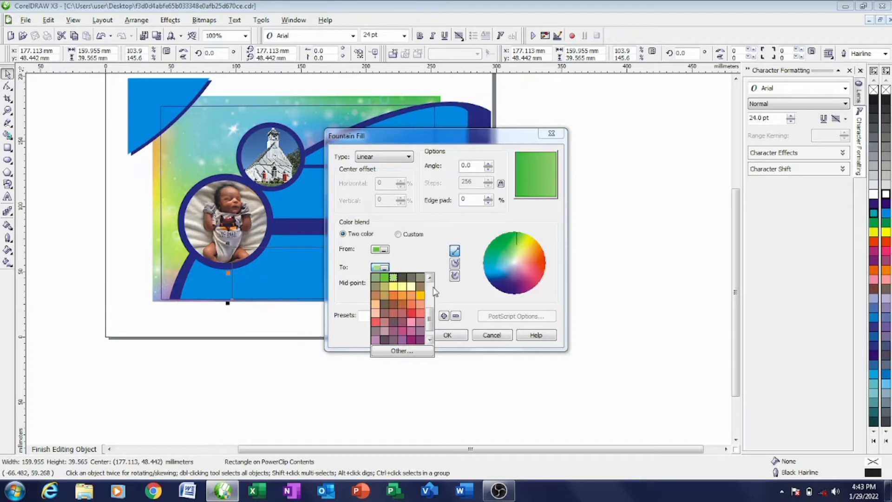
left_click(429, 341)
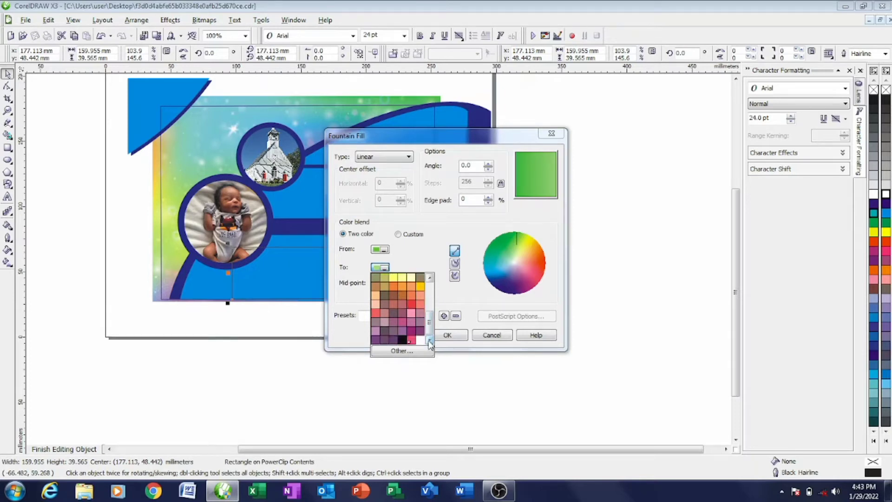
left_click_drag(429, 279, 430, 279)
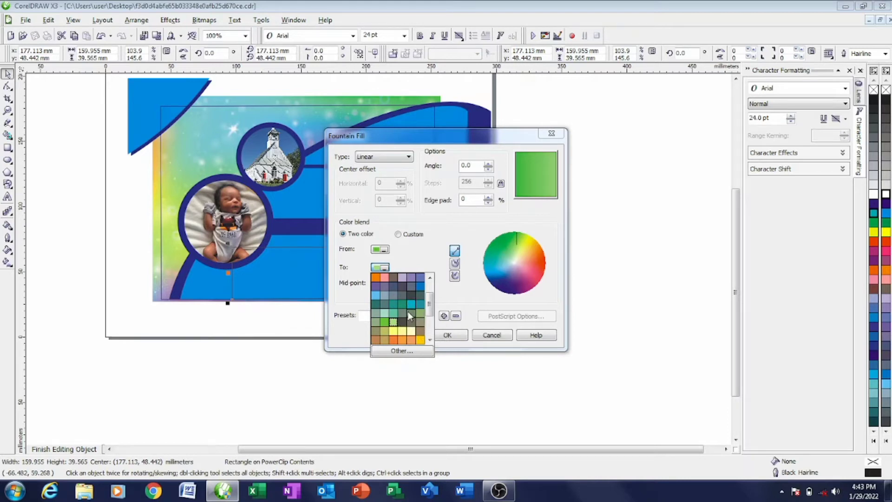
left_click(409, 330)
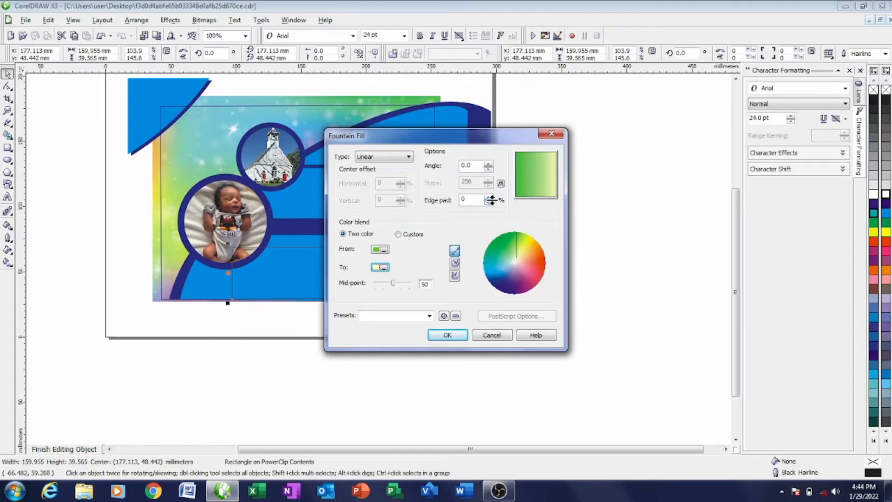
- Tilt the gradient to run nearly vertically and change its end colour to green
left_click(488, 203)
left_click(546, 183)
left_click_drag(546, 182, 539, 188)
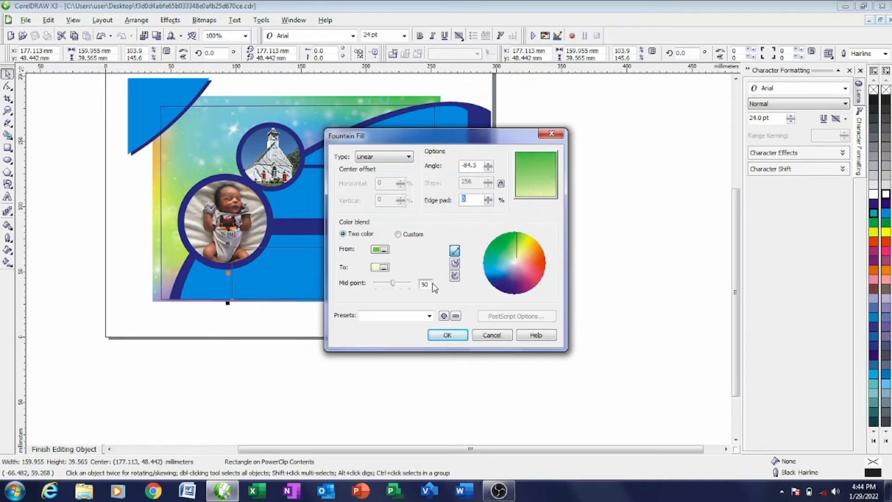
left_click(385, 268)
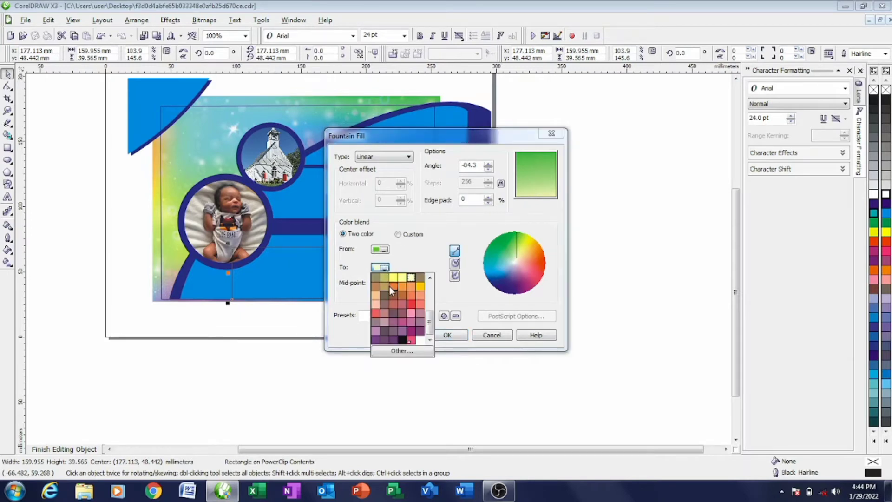
left_click(430, 277)
left_click(430, 278)
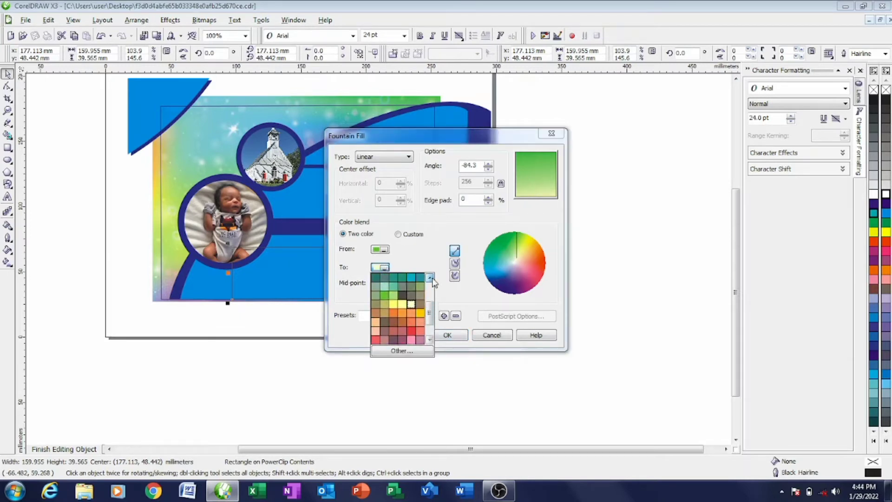
left_click(430, 278)
left_click(430, 278)
left_click(431, 277)
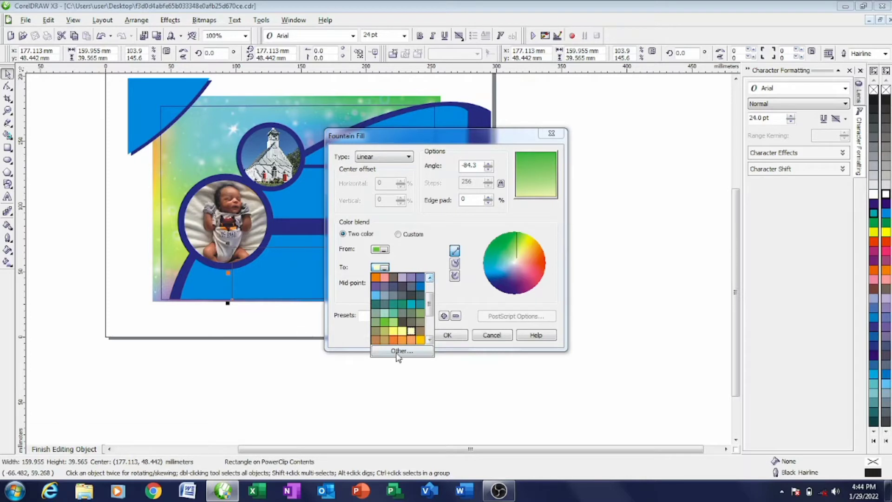
left_click(395, 323)
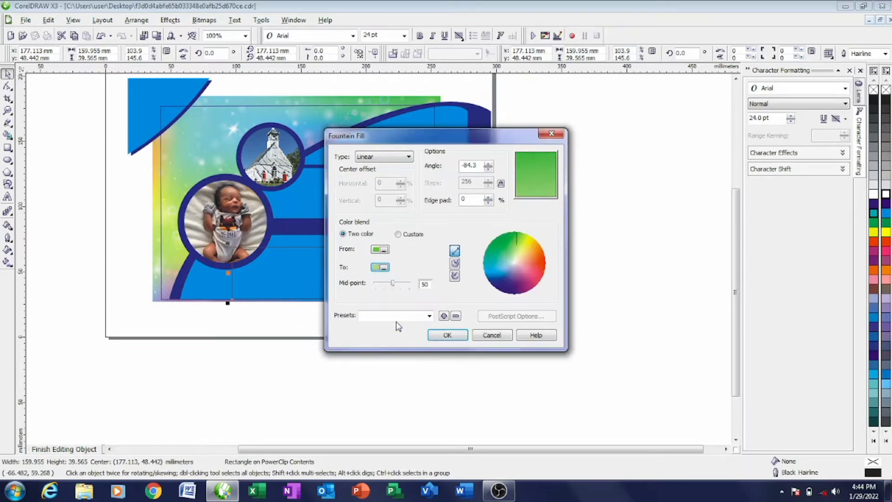
- Rotate the gradient to -90°, raise the edge pad to 19%, and apply the fill
left_click(547, 178)
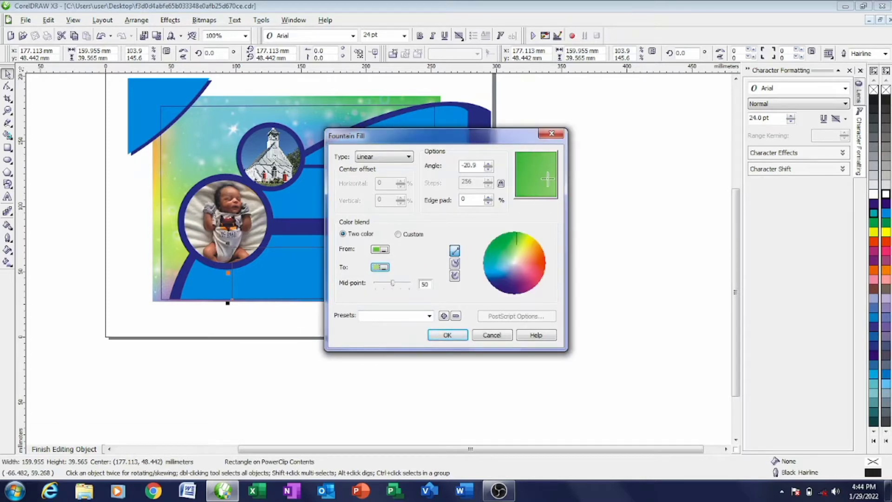
mouse_move(546, 178)
left_mouse_down()
mouse_move(548, 155)
mouse_move(530, 161)
mouse_move(519, 187)
mouse_move(542, 194)
left_mouse_up()
left_click(489, 202)
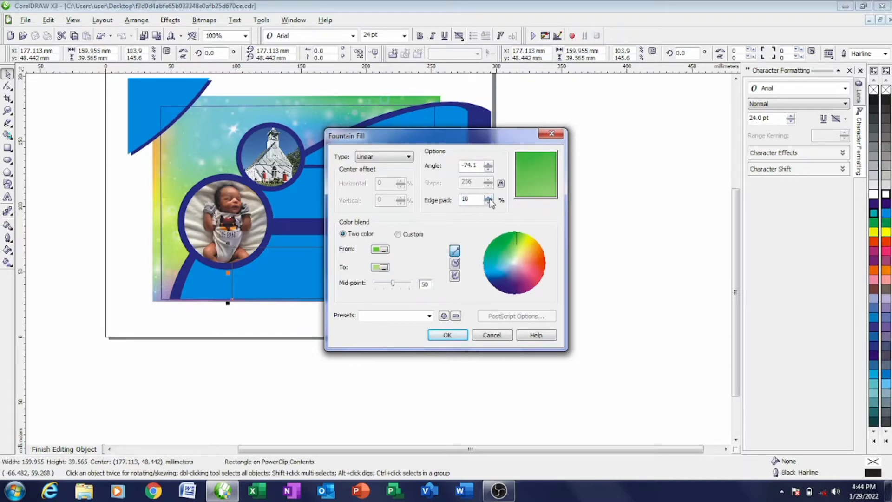
left_click(489, 199)
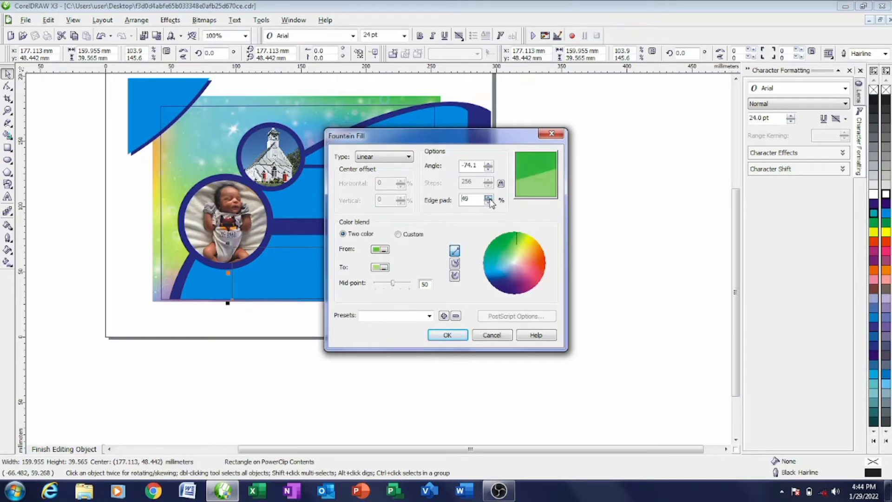
left_click_drag(551, 168, 535, 182)
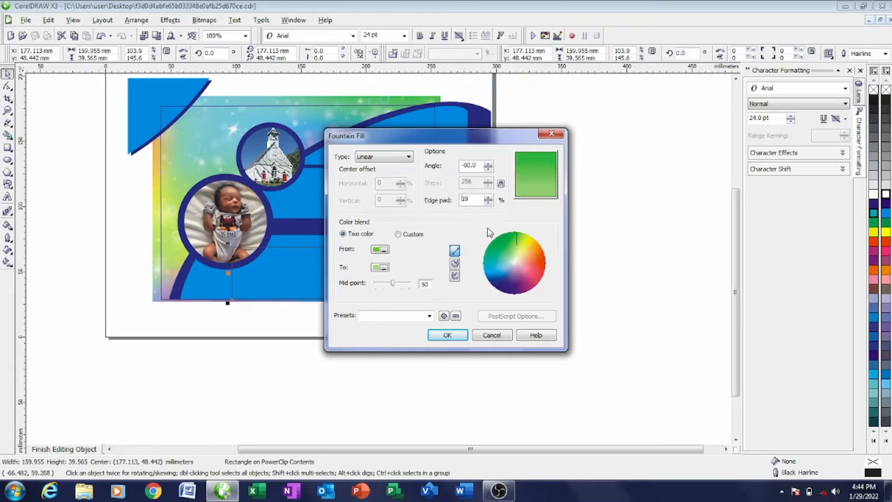
left_click(463, 340)
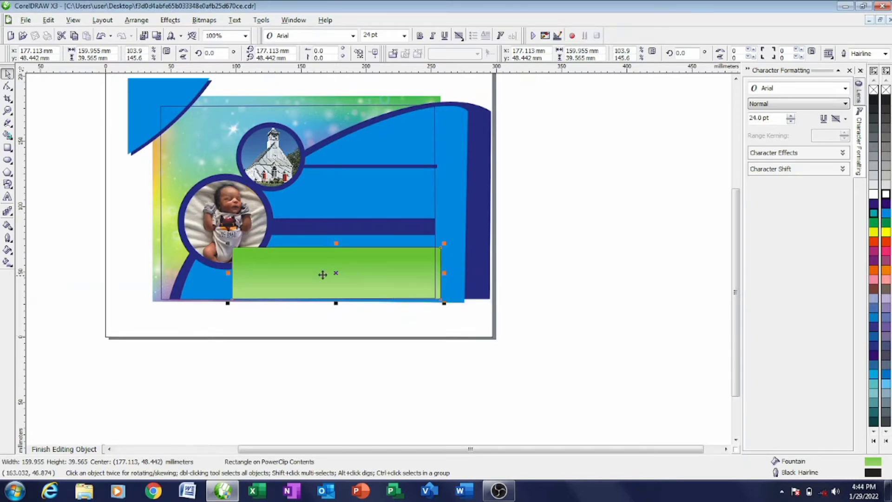
- Reopen the Fountain Fill settings and set the gradient's start colour to light green
left_click(8, 252)
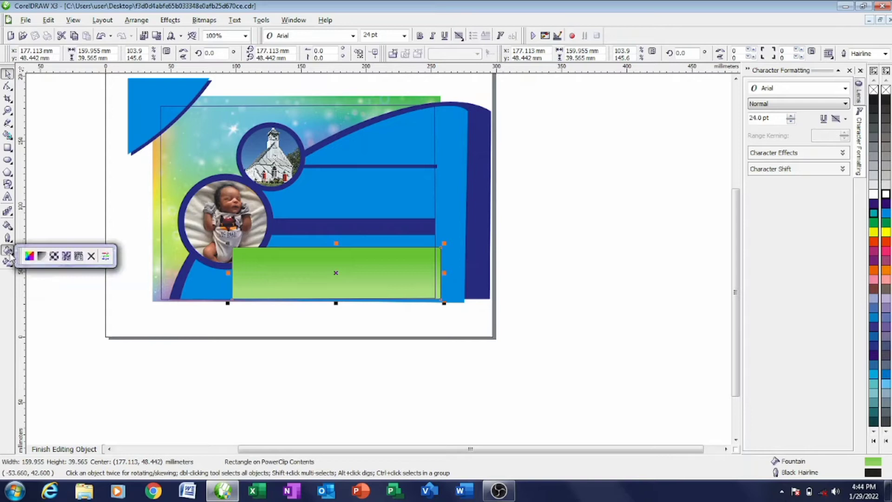
left_click(41, 255)
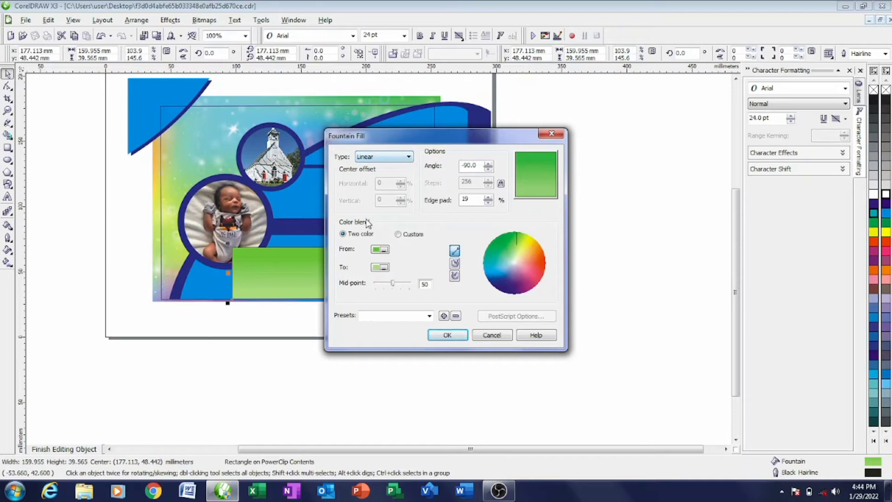
left_click(381, 267)
scroll(433, 280, "up", 6)
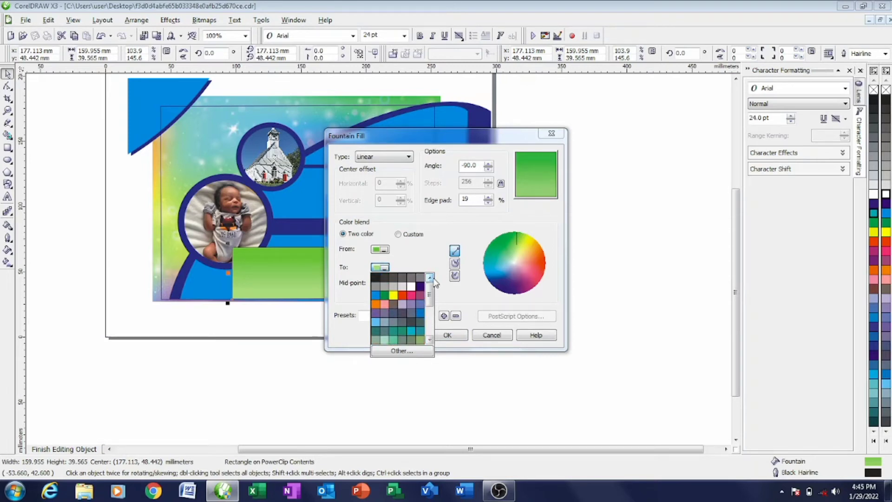
scroll(431, 342, "down", 6)
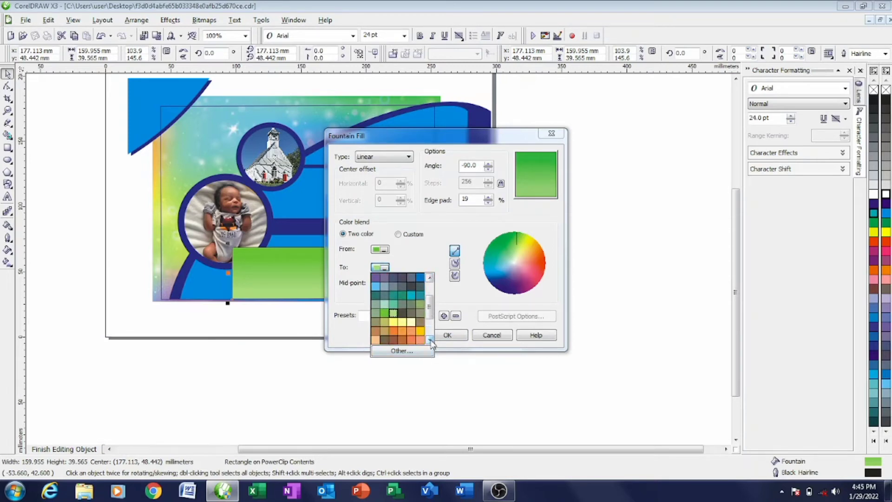
left_click(431, 341)
left_click(431, 342)
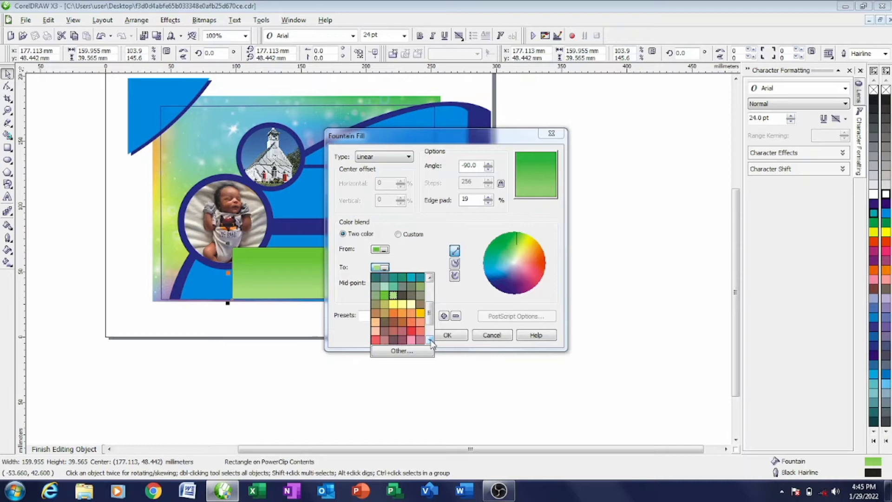
left_click(431, 341)
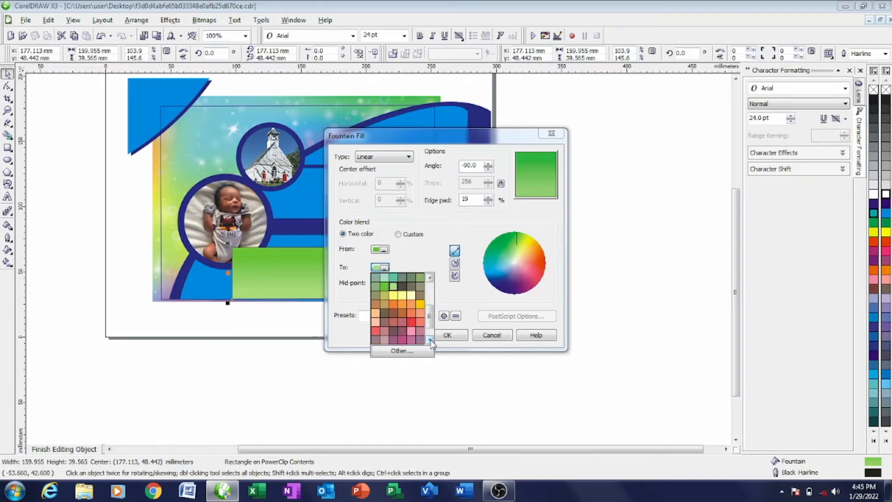
left_click(432, 342)
left_click(432, 341)
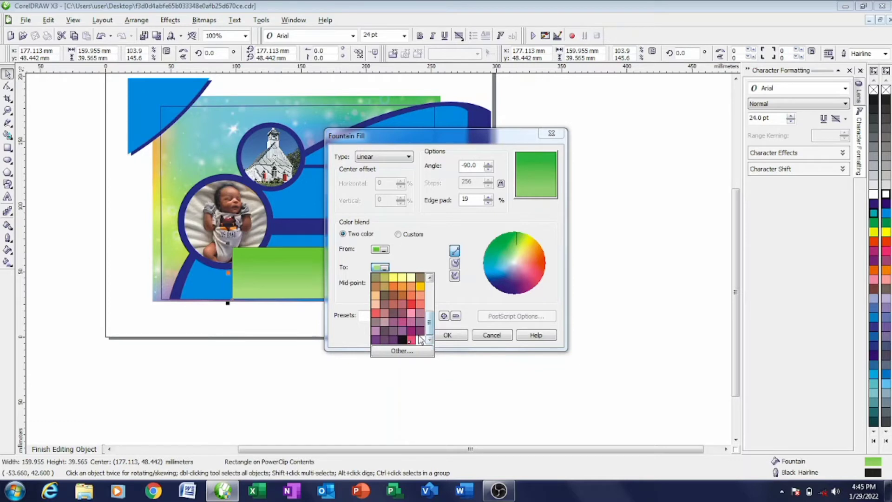
left_click(430, 278)
left_click(430, 278)
left_click(429, 278)
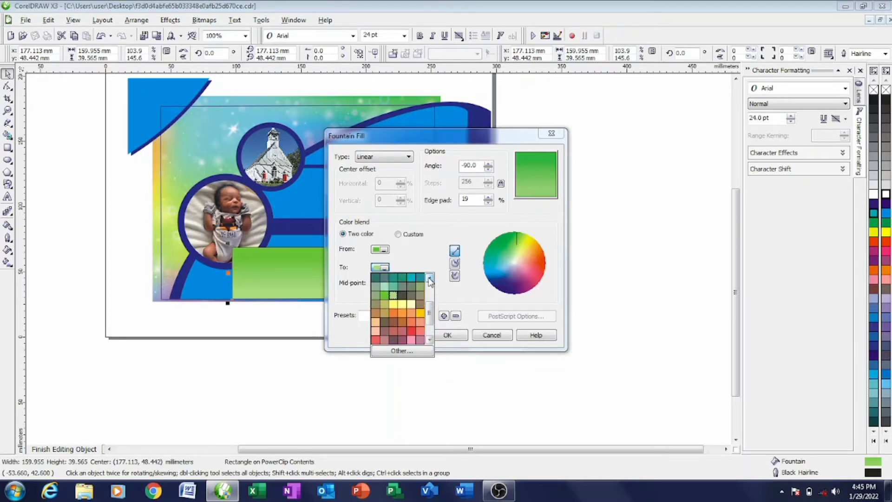
left_click(384, 256)
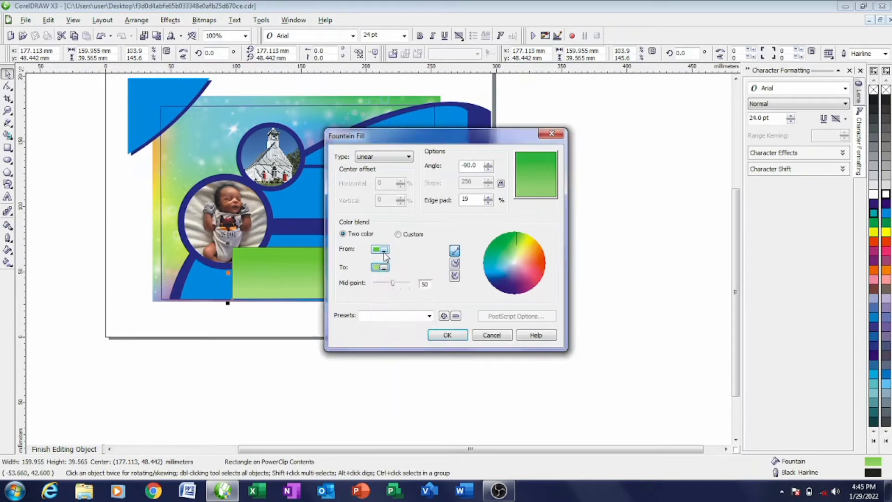
left_click(385, 253)
left_click(394, 265)
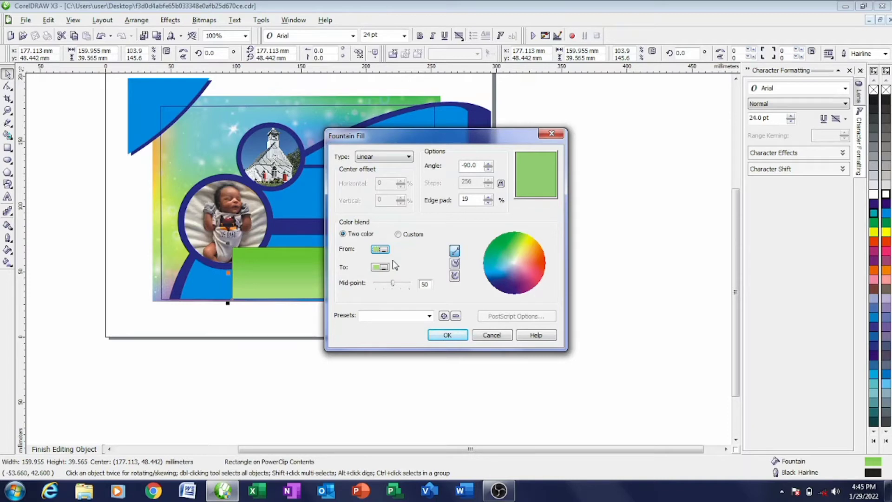
- Make the gradient end in pale yellow, set the edge pad to 0, and apply it
left_click(380, 268)
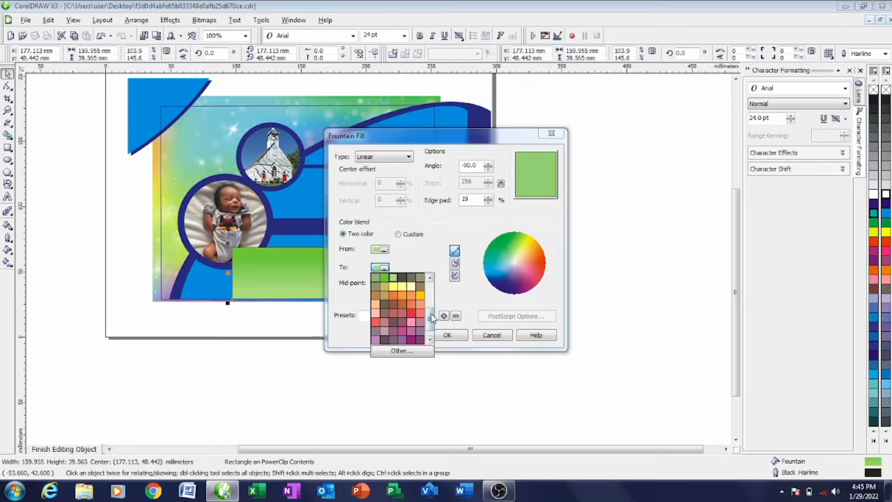
left_click_drag(430, 319, 432, 306)
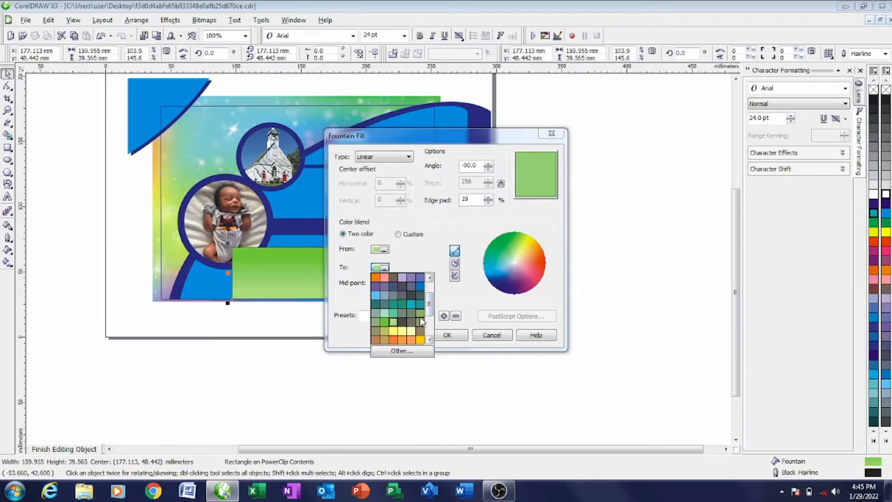
left_click(420, 314)
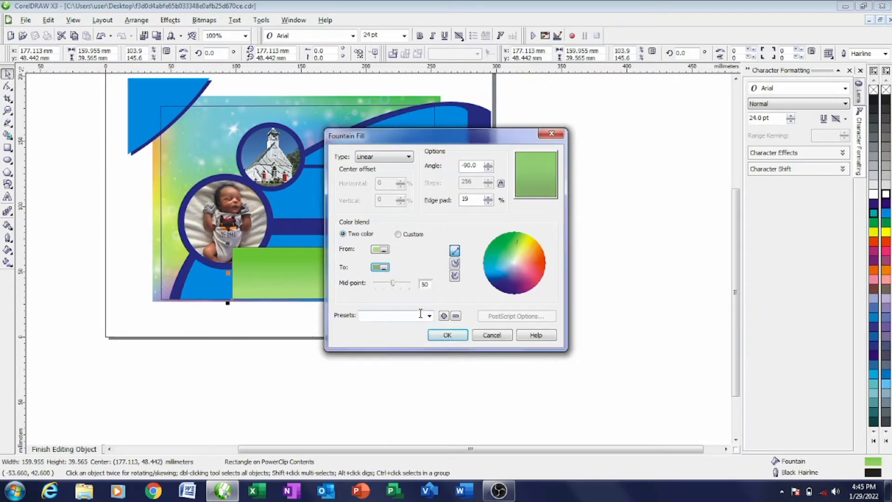
left_click(380, 267)
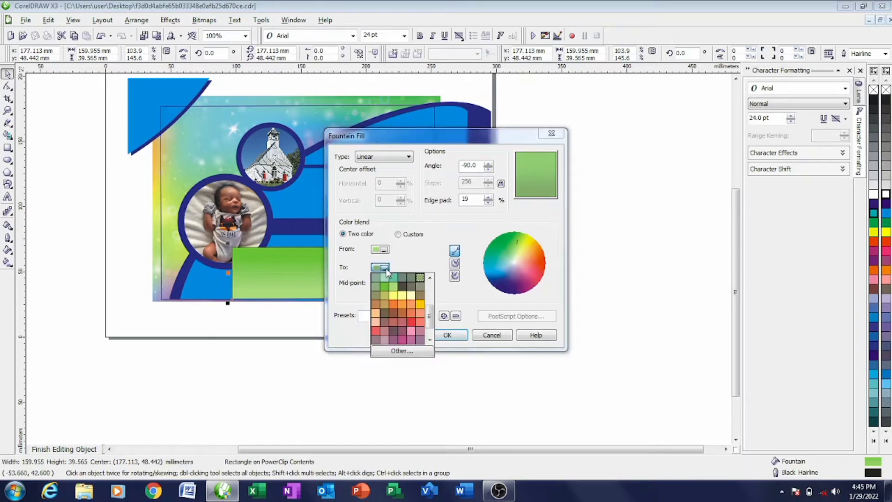
left_click(411, 296)
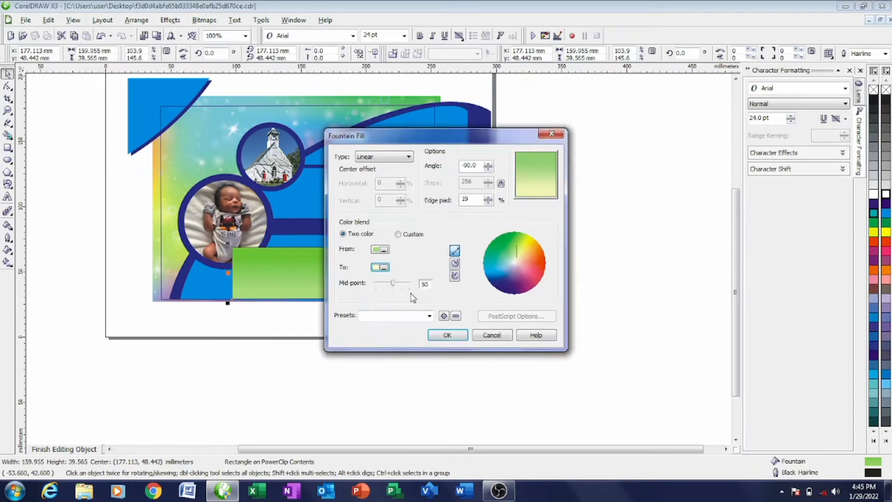
left_click(487, 203)
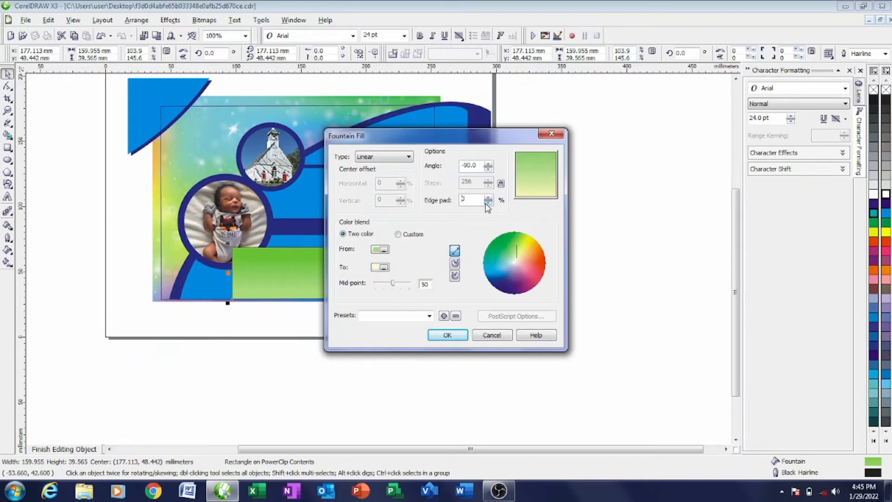
left_click(447, 335)
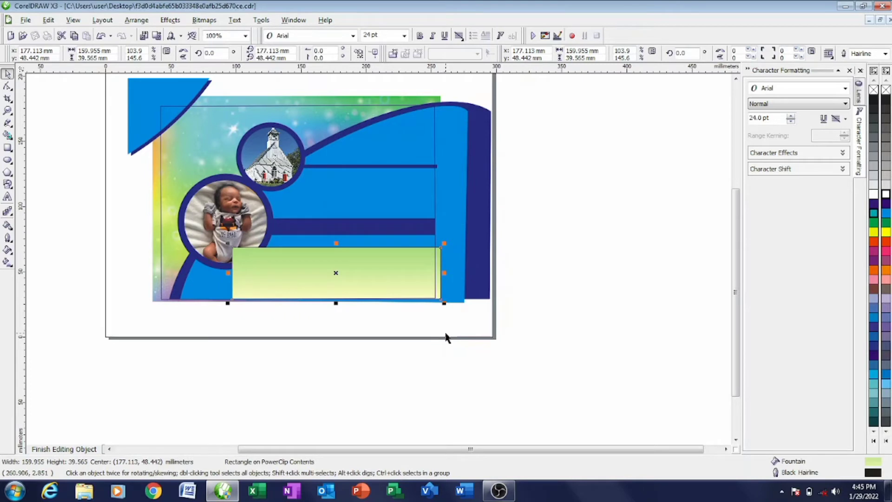
- Change the fountain fill's end colour to a deeper green, raise the edge pad to 29%, and apply it
right_click(392, 281)
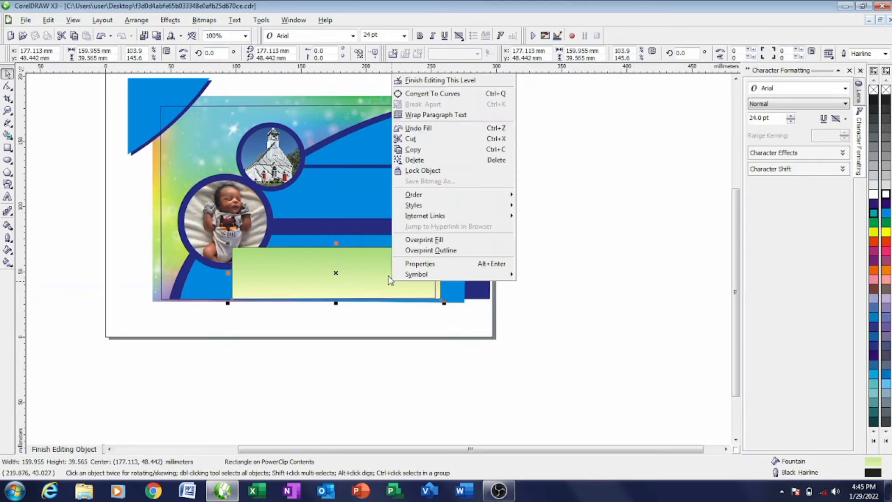
left_click(290, 348)
left_click(7, 251)
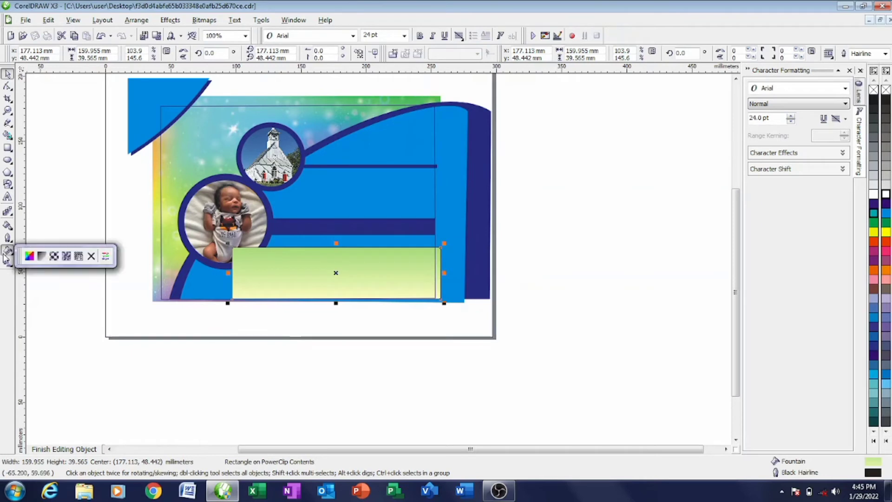
left_click(46, 260)
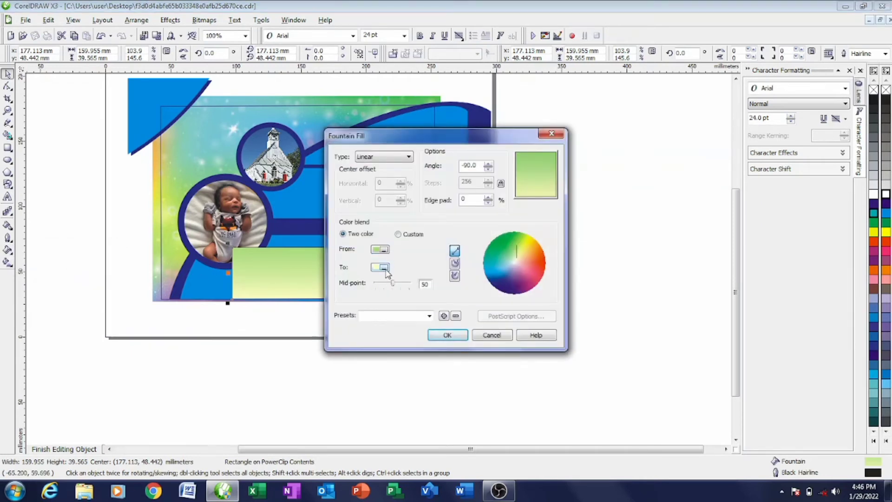
left_click(385, 268)
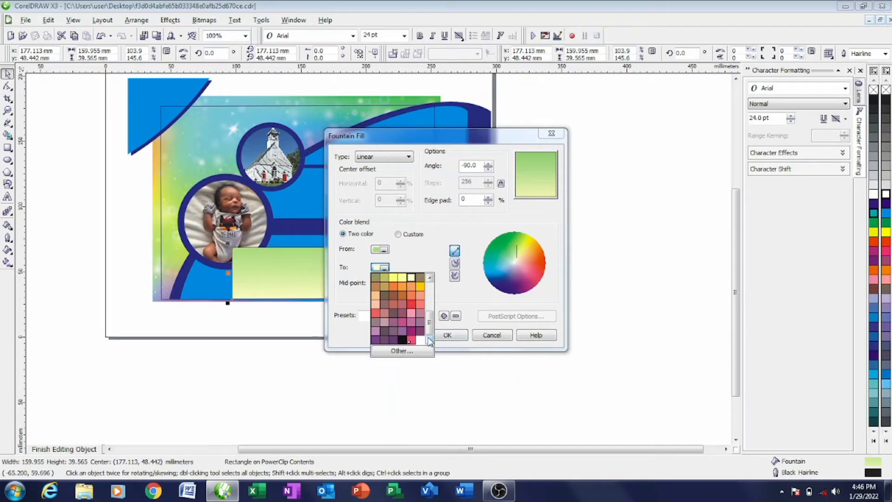
left_click(430, 279)
left_click(430, 278)
left_click(430, 279)
left_click(430, 278)
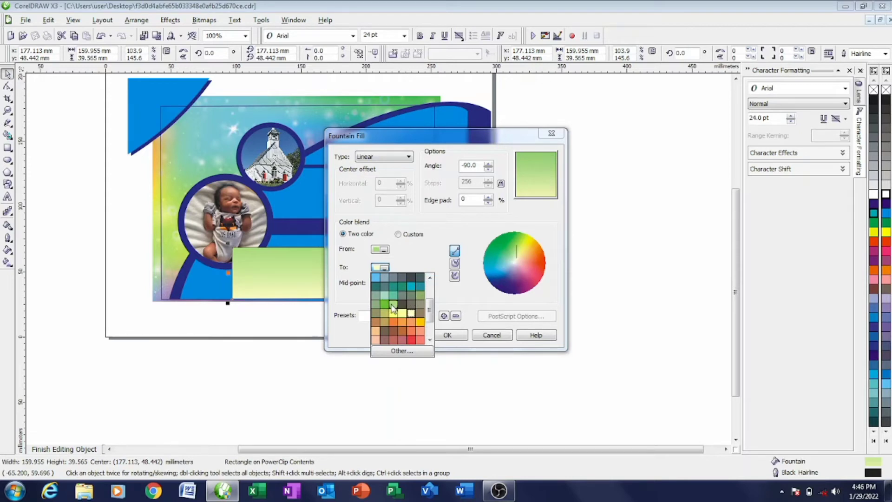
left_click(383, 304)
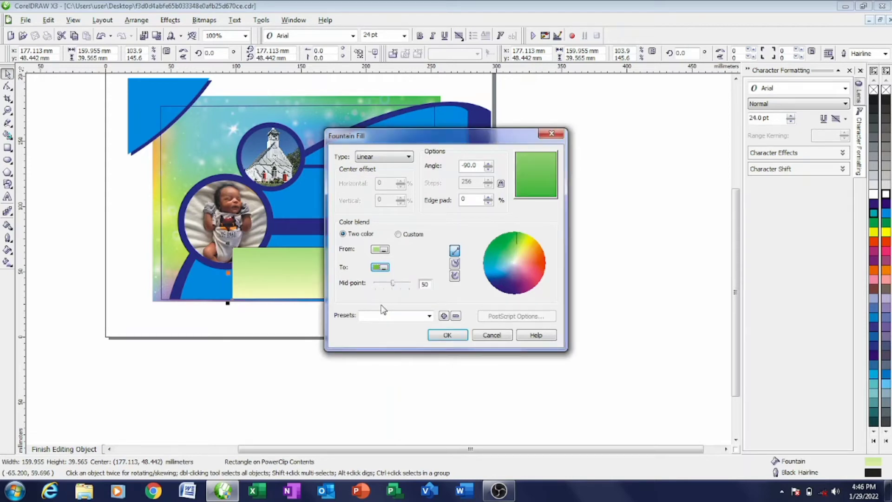
left_click(489, 202)
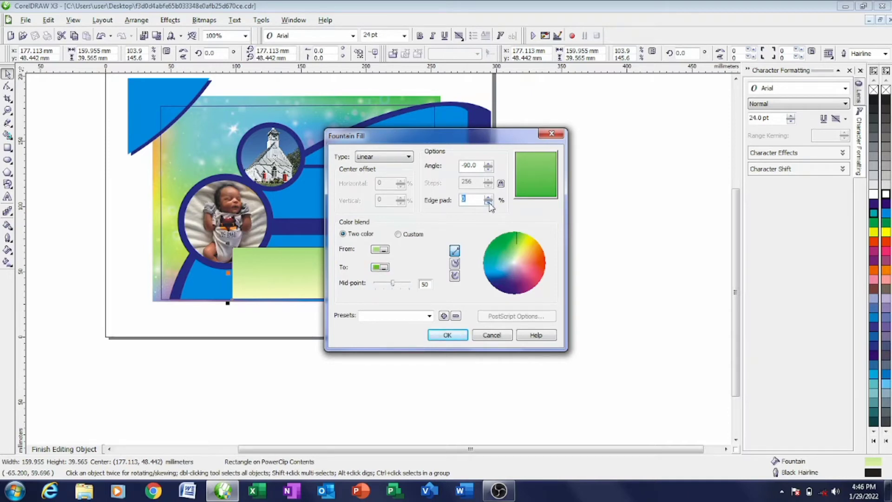
left_click_drag(488, 199, 489, 203)
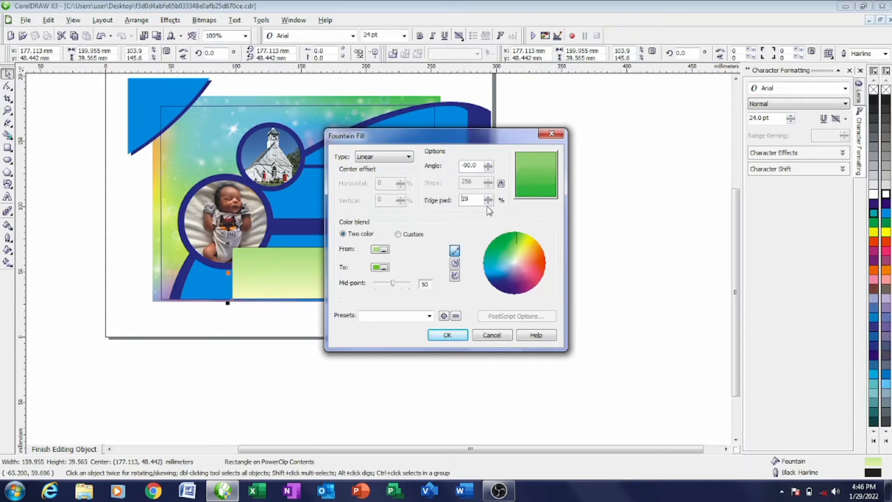
left_click(449, 335)
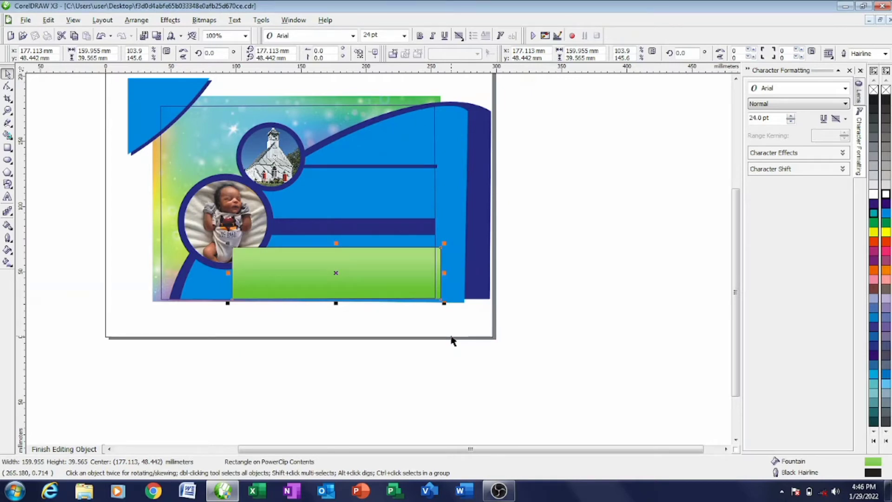
- Stretch the rectangle slightly taller, remove its outline, and make a white-filled duplicate
left_click_drag(336, 303, 335, 306)
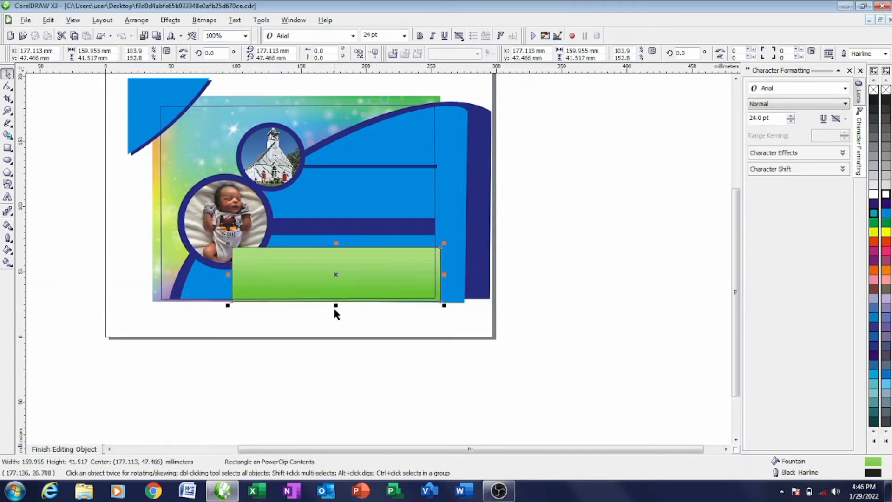
right_click(886, 90)
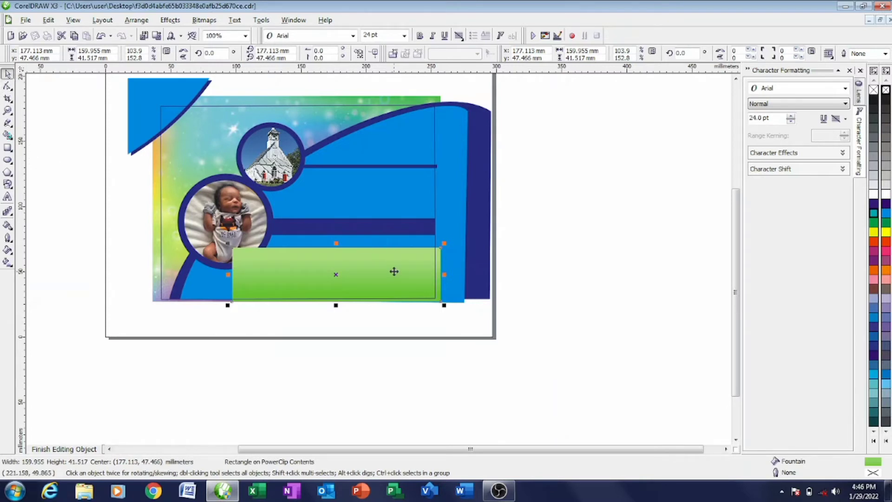
mouse_move(394, 272)
left_mouse_down()
mouse_move(394, 318)
mouse_move(393, 277)
left_mouse_up()
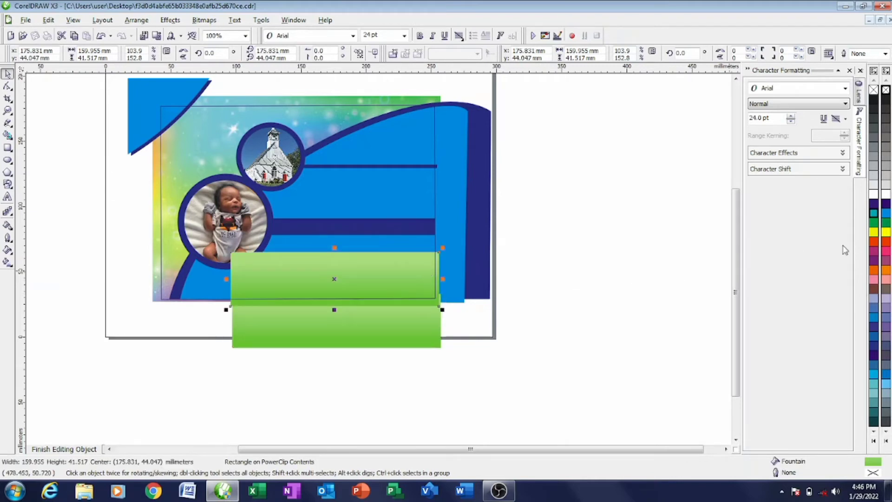
left_click(885, 195)
right_click(886, 194)
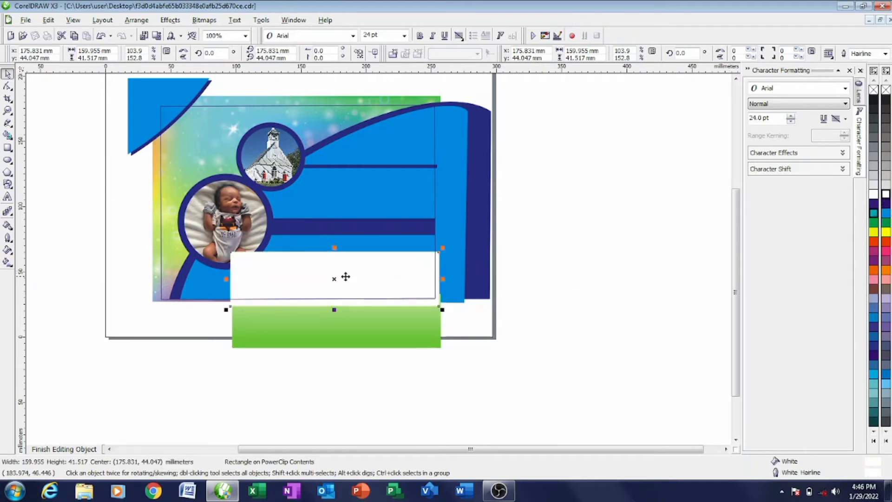
- Raise the white rectangle, then bring the green one in front and move it over it
left_click_drag(342, 275, 343, 268)
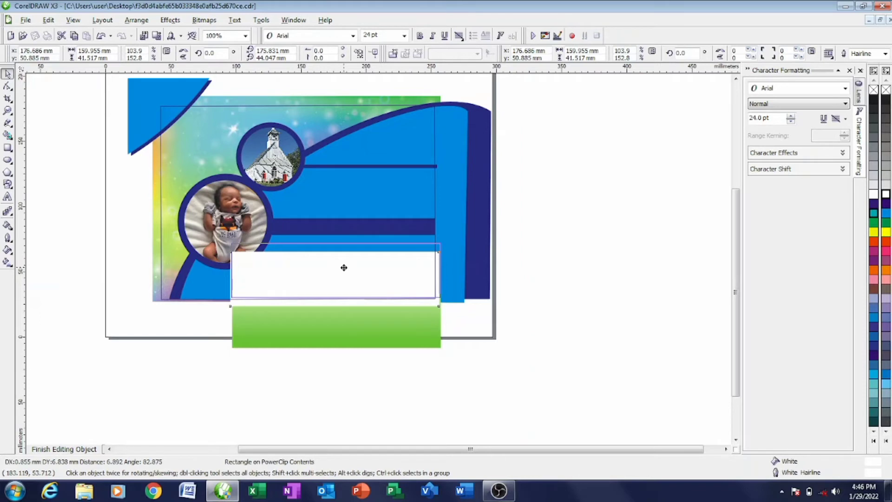
left_click_drag(343, 268, 344, 267)
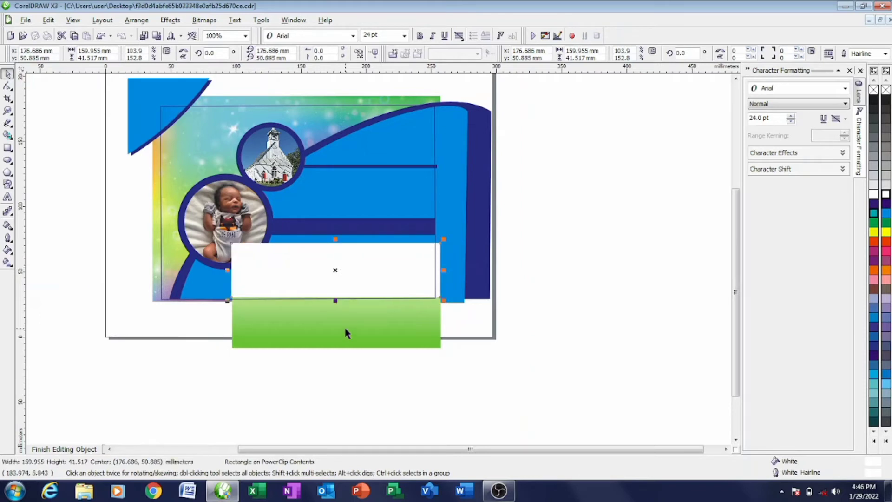
left_click_drag(344, 333, 345, 299)
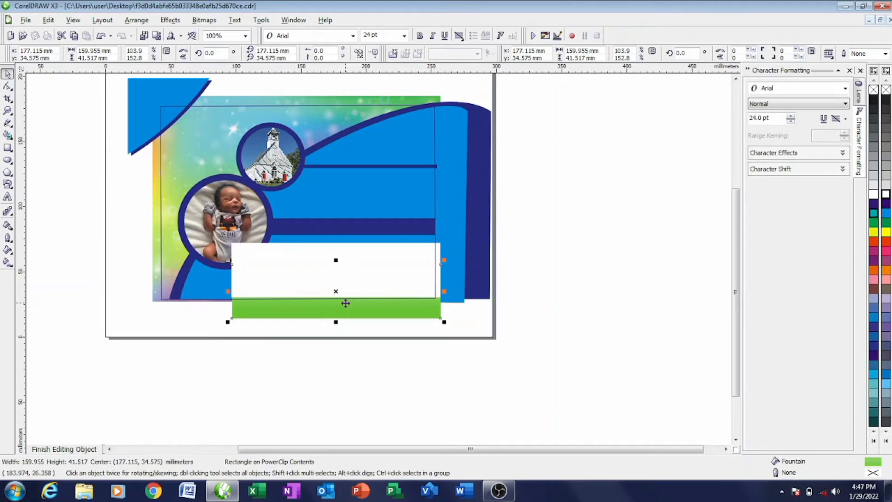
key("shift+Page_Up")
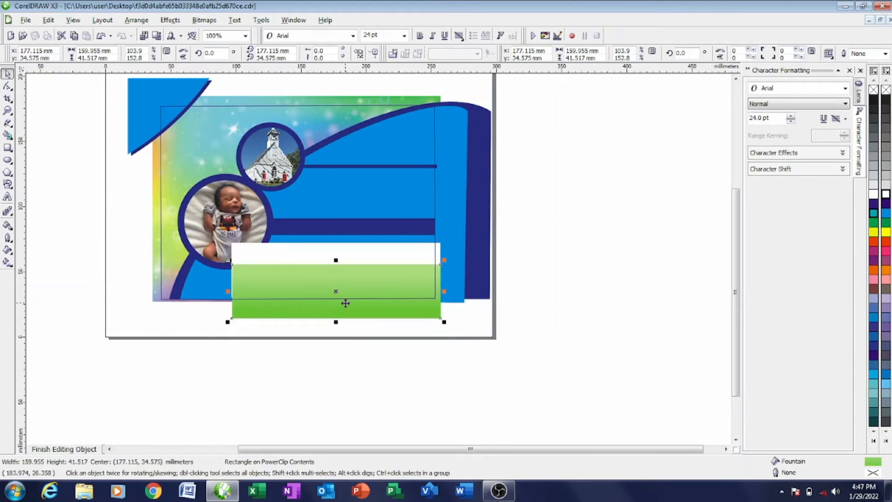
left_click_drag(353, 301, 334, 277)
- Nudge the green rectangle up into position on the card's lower panel
scroll(334, 277, "up", 2)
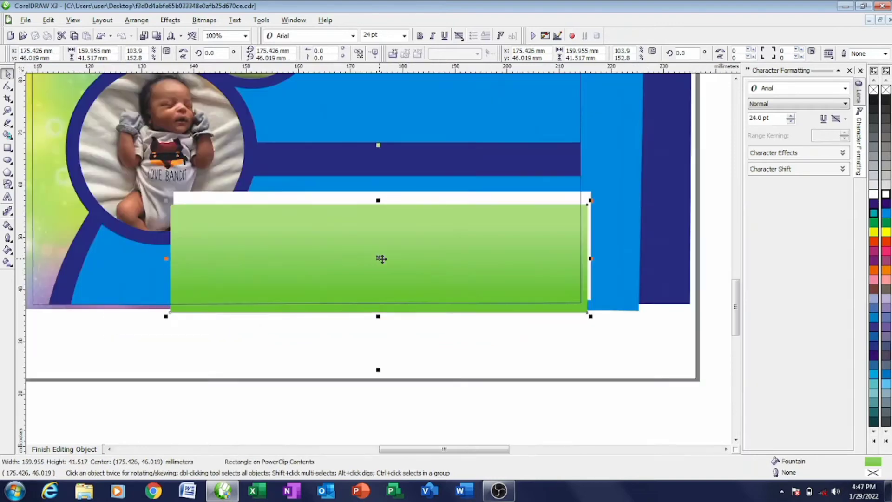
mouse_move(390, 247)
left_mouse_down()
mouse_move(390, 227)
mouse_move(379, 260)
left_mouse_up()
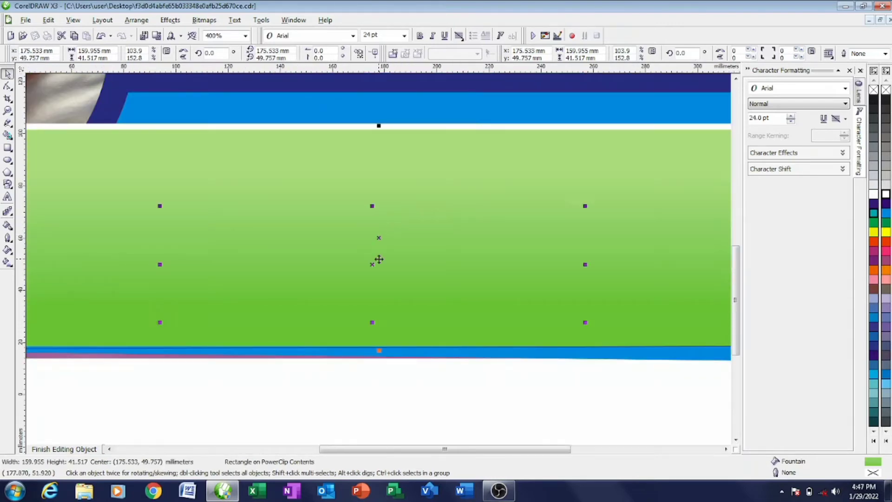
scroll(380, 260, "down", 1)
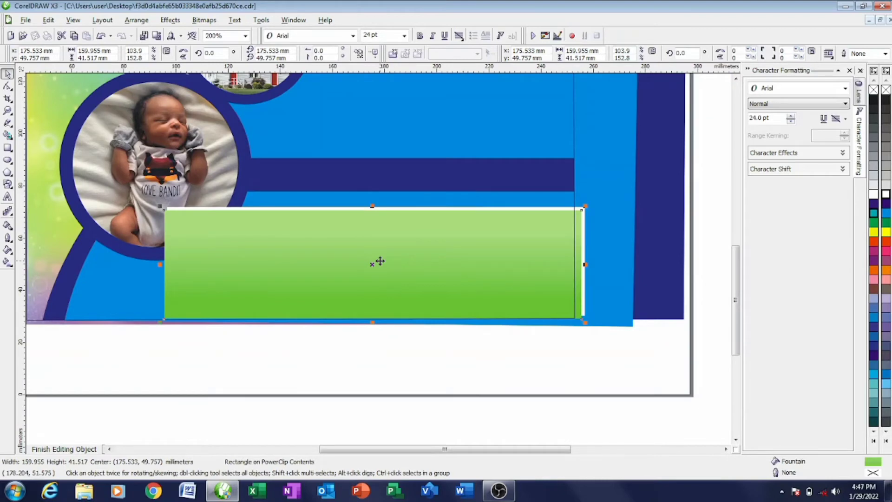
scroll(382, 258, "up", 2)
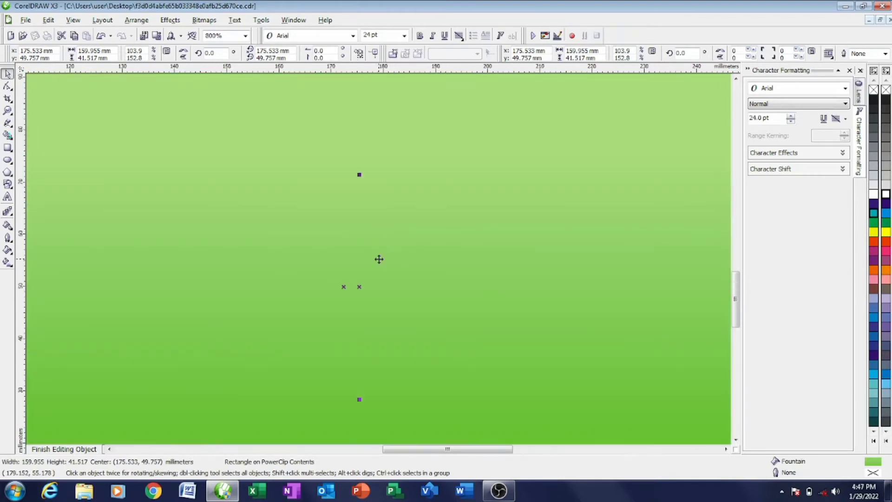
scroll(378, 259, "down", 2)
scroll(377, 230, "up", 2)
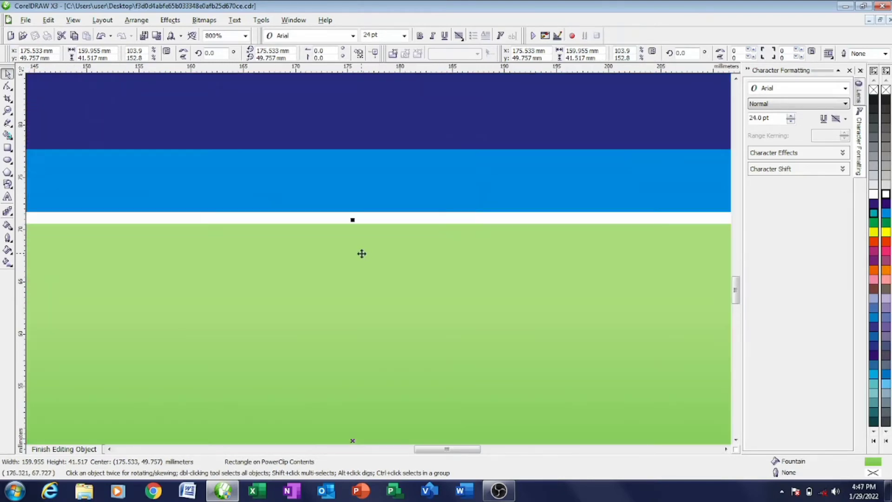
left_click_drag(360, 247, 359, 242)
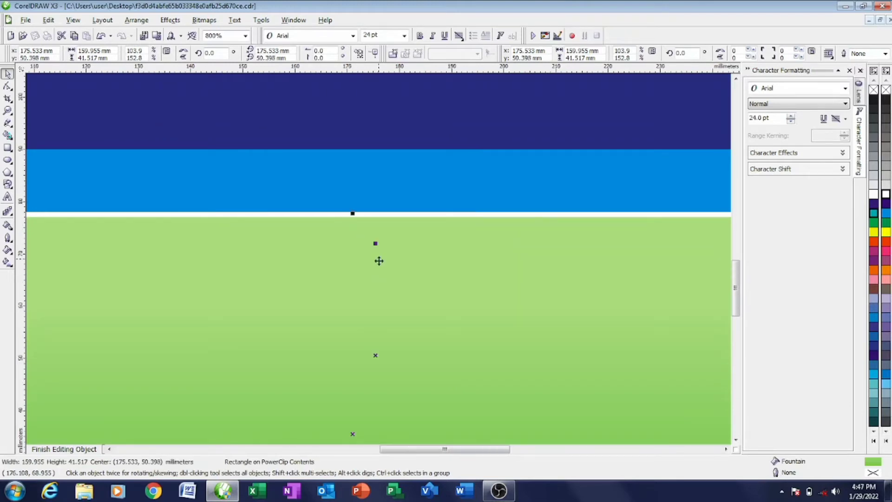
scroll(379, 258, "down", 2)
scroll(379, 259, "down", 1)
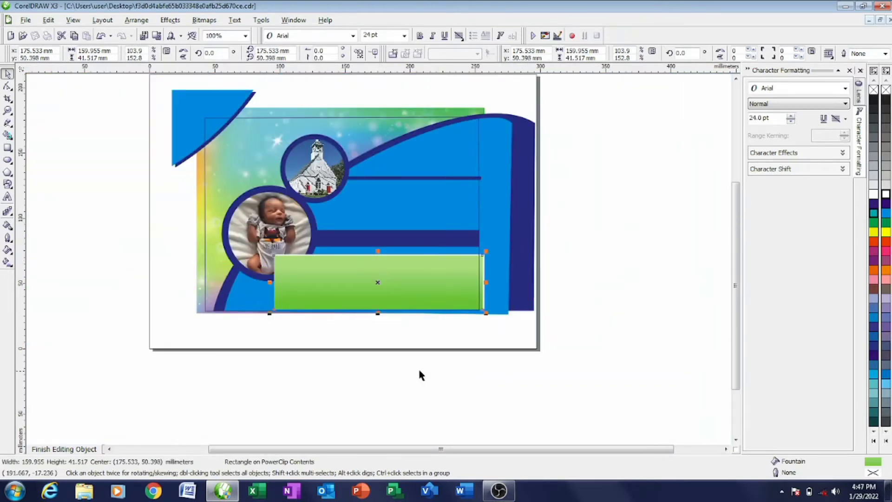
scroll(324, 326, "up", 2)
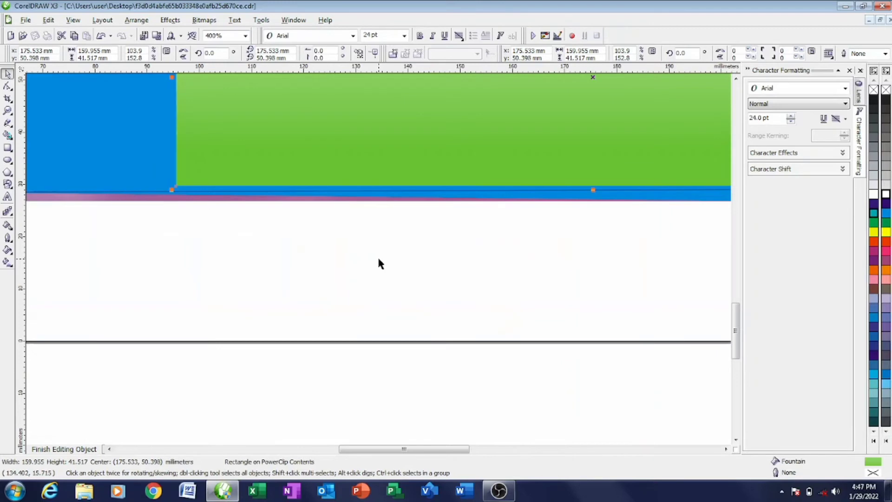
- Stretch the green rectangle's bottom edge down to about 45.3 mm height, then deselect it
left_click_drag(593, 190, 591, 210)
scroll(394, 225, "down", 1)
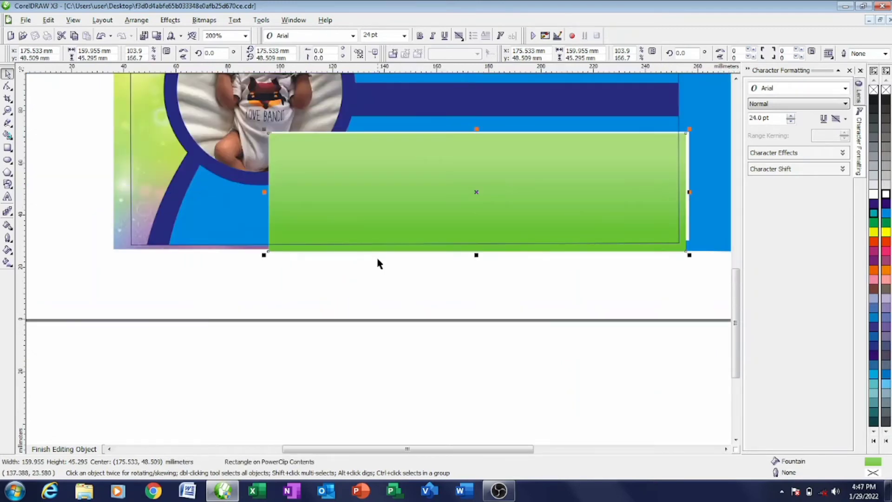
left_click(688, 218)
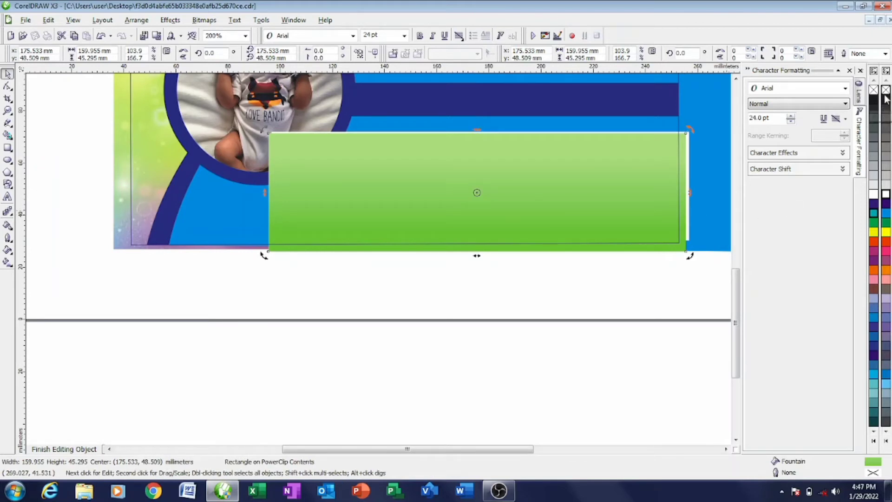
left_click(428, 221)
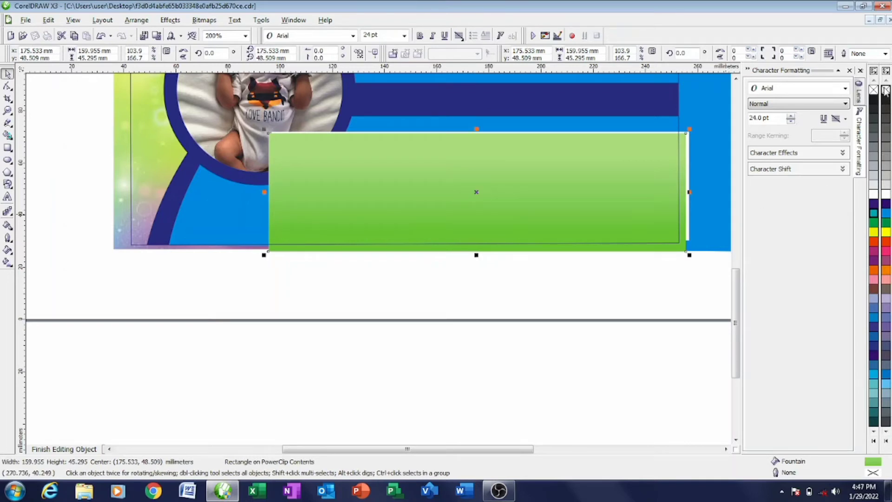
left_click(414, 300)
scroll(357, 290, "down", 1)
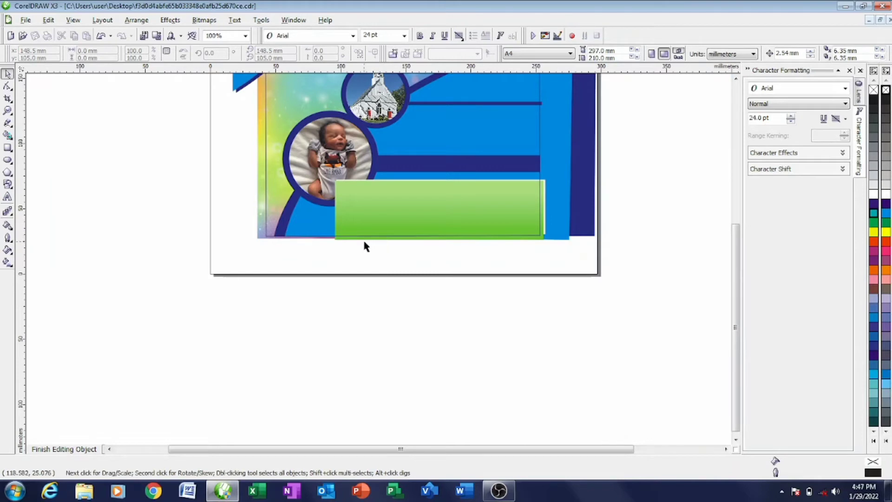
- Place the baby photo circle in front of the green rectangle with Order > In Front Of
left_click_drag(333, 261, 571, 171)
right_click(474, 197)
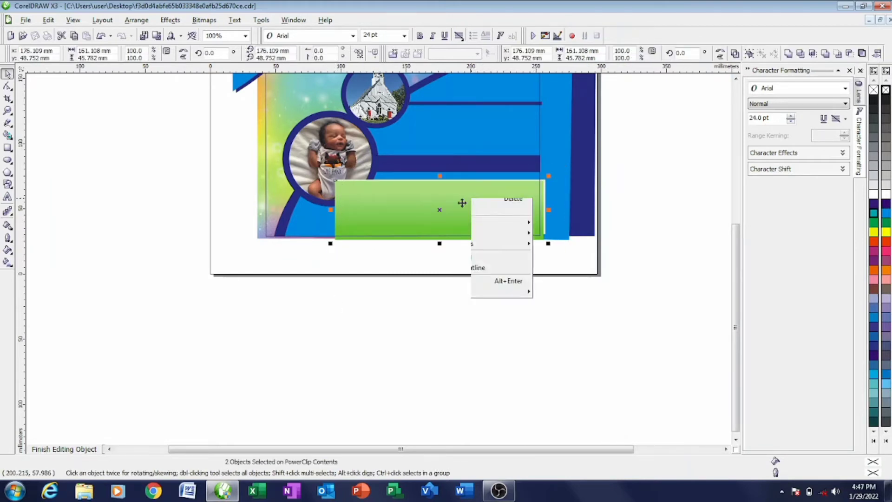
mouse_move(511, 307)
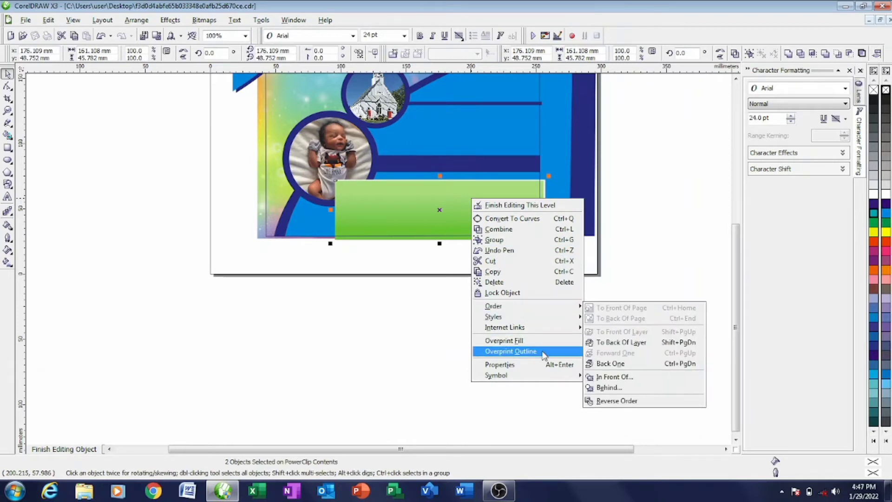
left_click(625, 377)
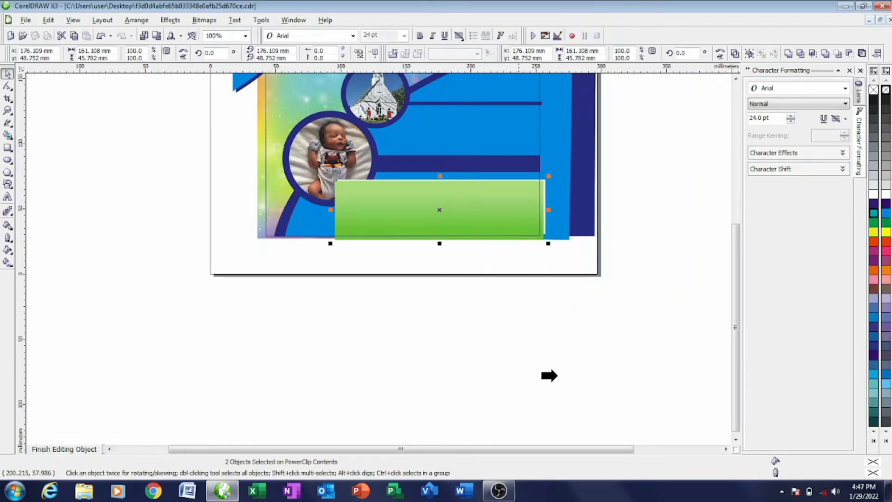
left_click(307, 175)
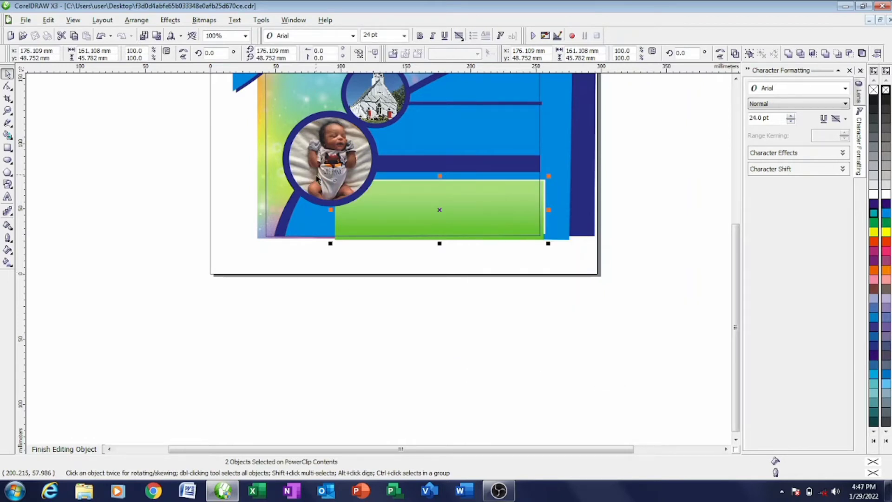
- Finish editing the PowerClip contents and zoom out to see the whole card
left_click(424, 289)
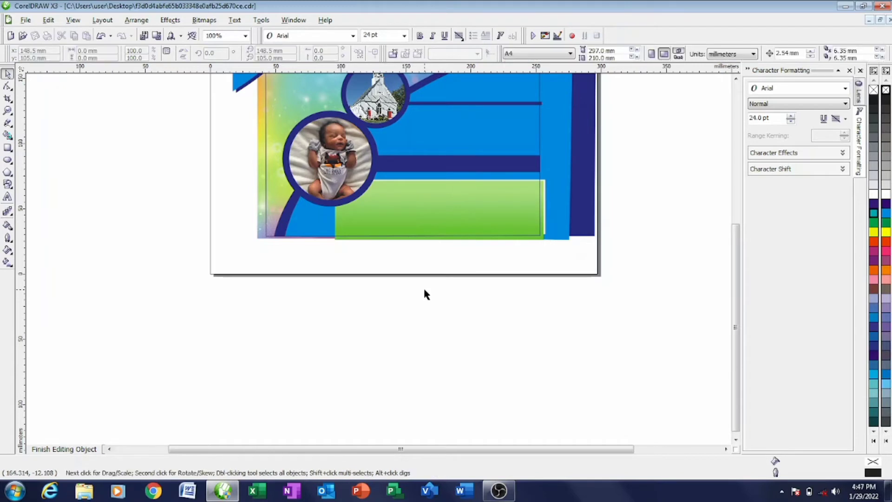
left_click(65, 449)
key("F3")
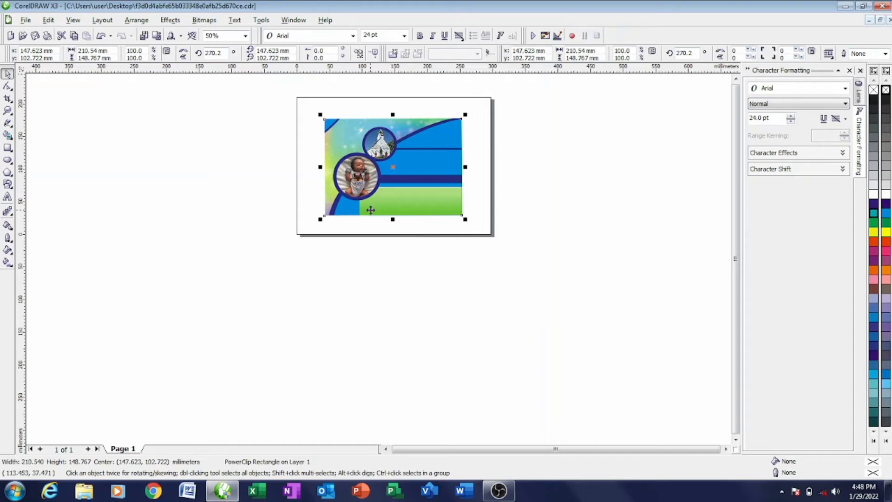
- Start an artistic text object on the empty canvas left of the card
scroll(379, 259, "up", 1)
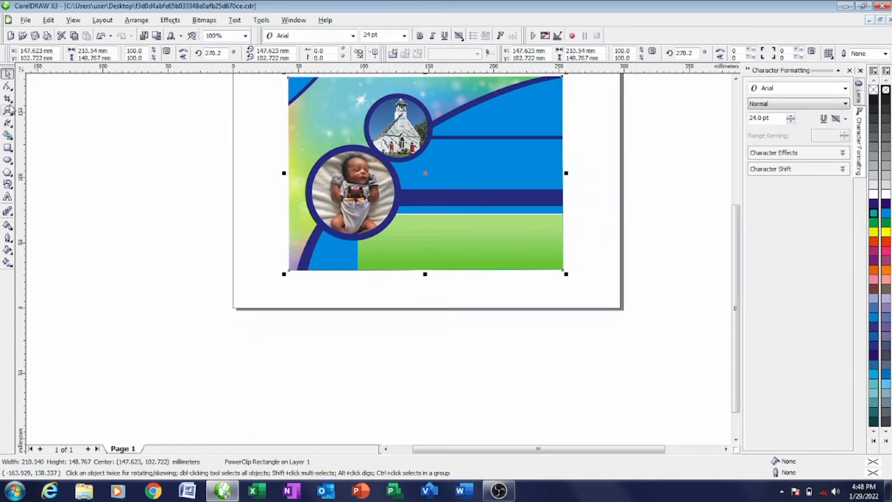
left_click(7, 196)
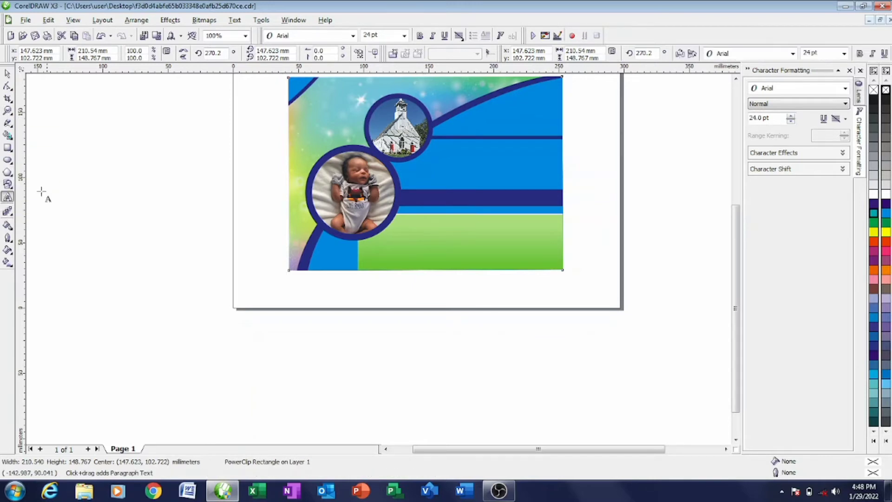
left_click(72, 170)
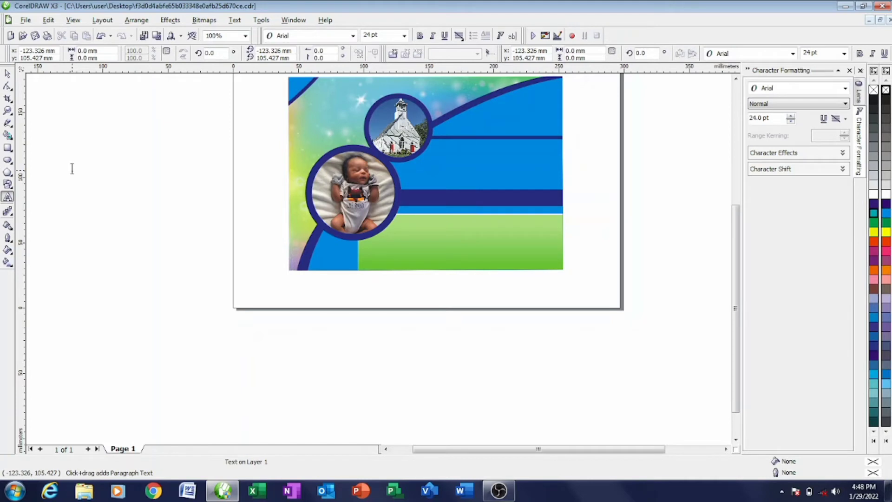
- Type three lines: 'The family of', the hosts' names, and 'cordially invites you'
scroll(72, 167, "up", 1)
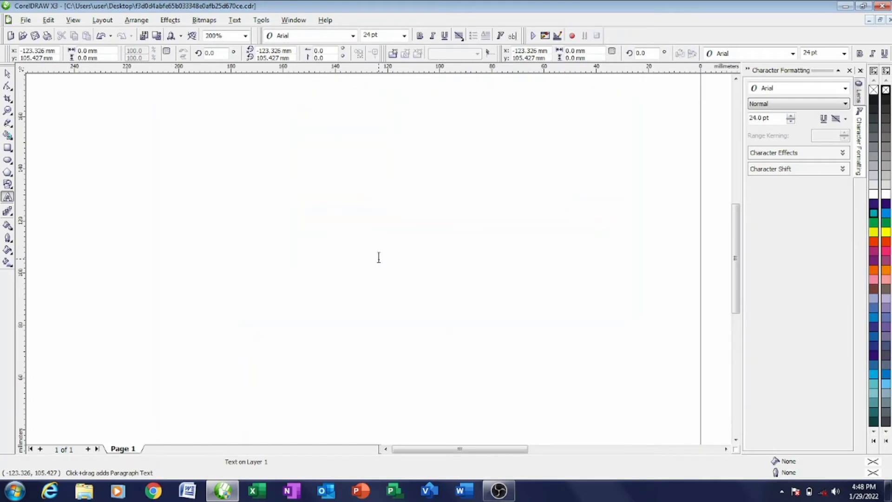
type("th")
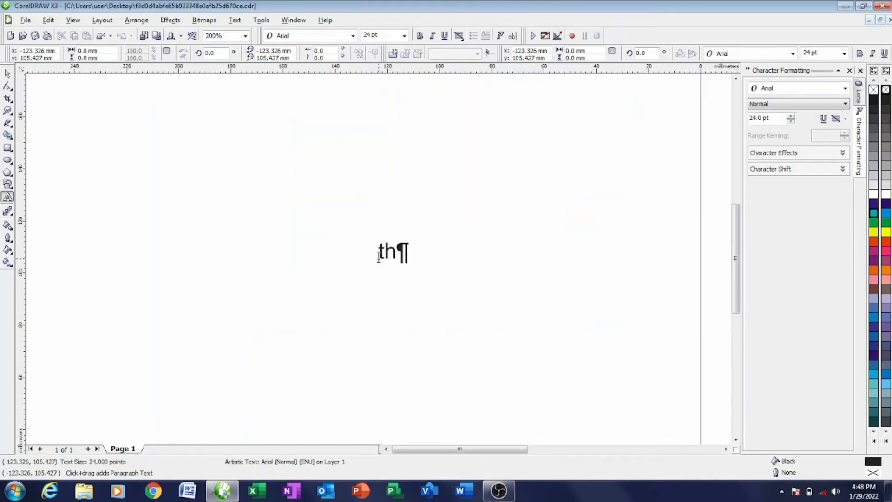
key("BackSpace")
key("BackSpace")
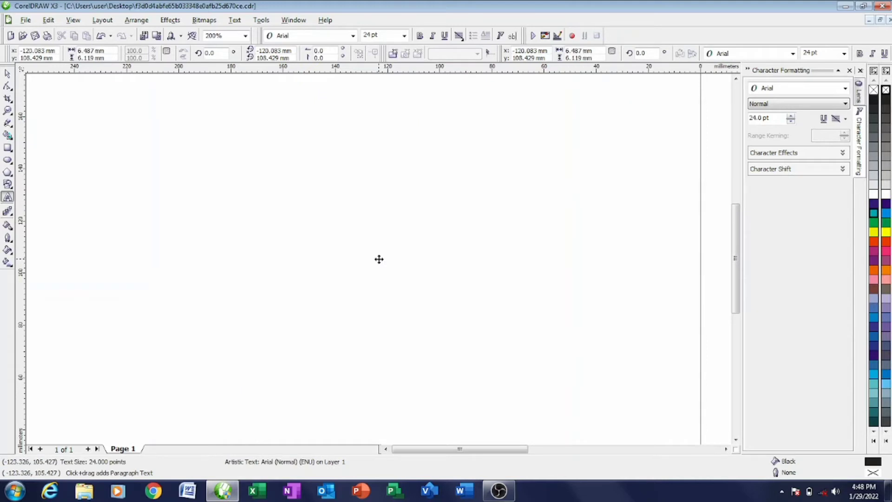
type("The")
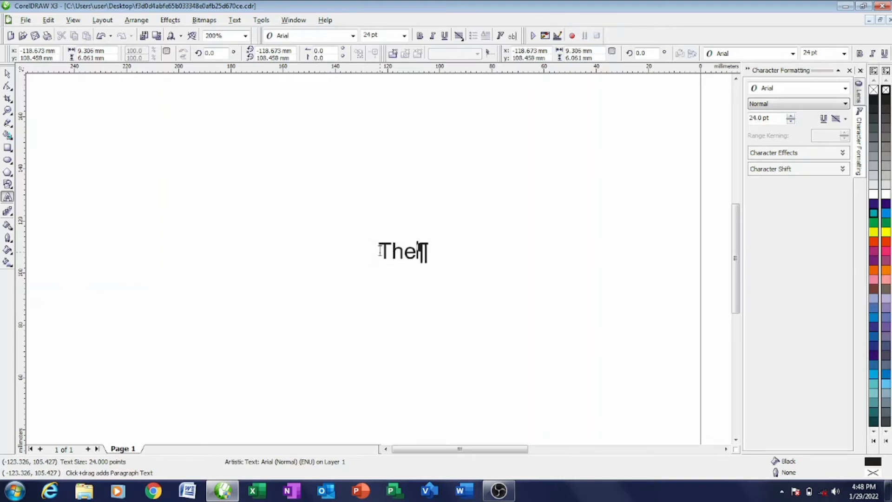
type(" famil")
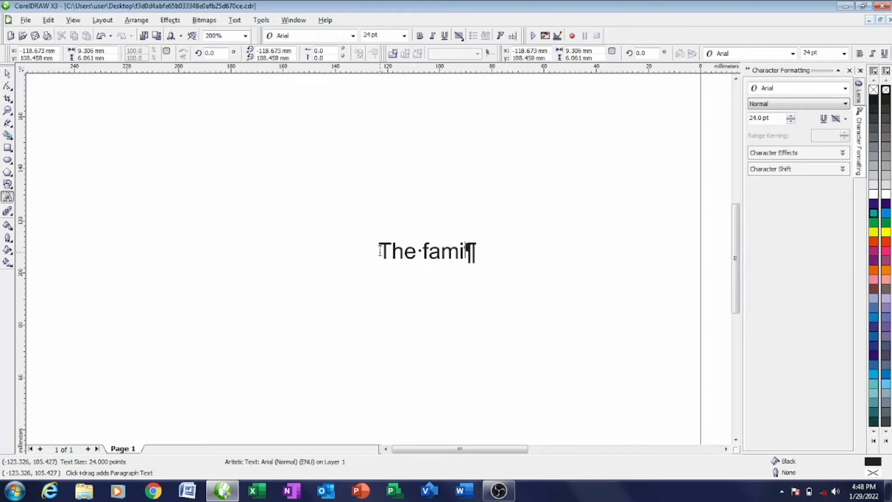
type("y of")
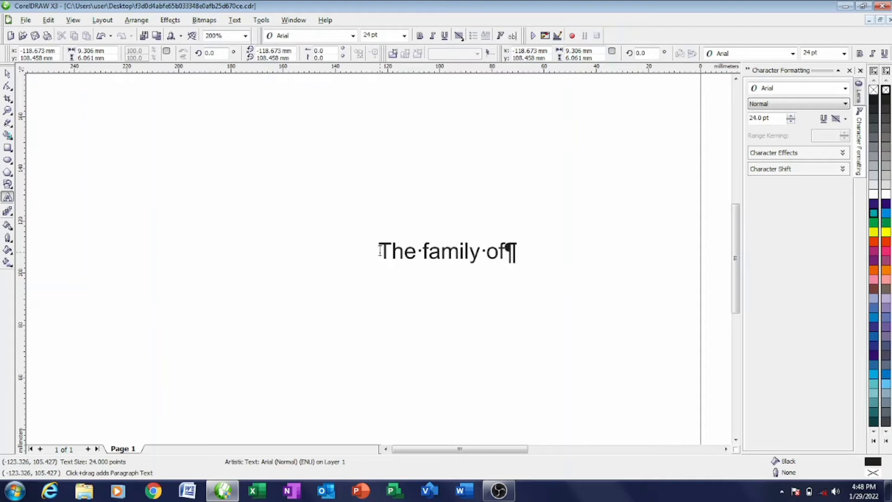
key("Return")
type("M")
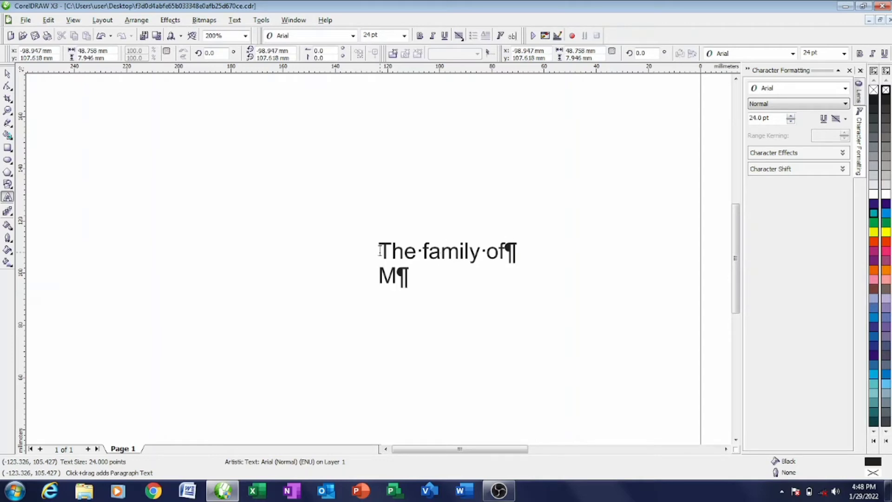
type("r")
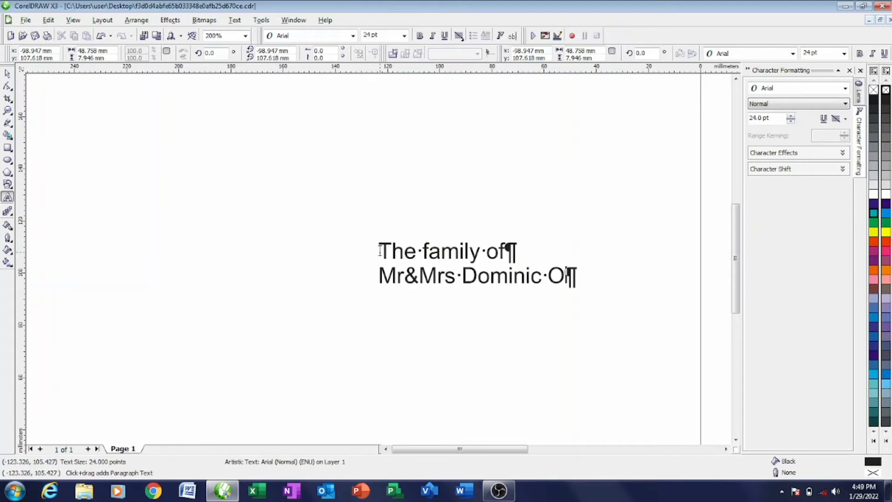
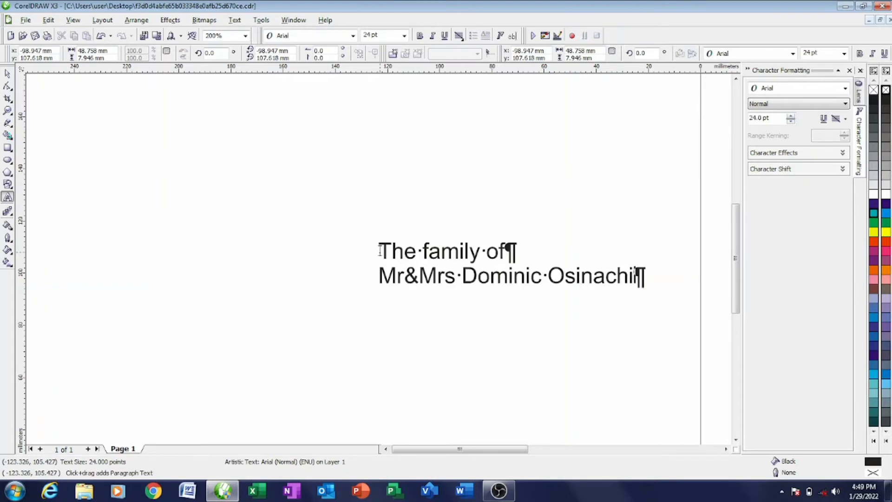
key("Return")
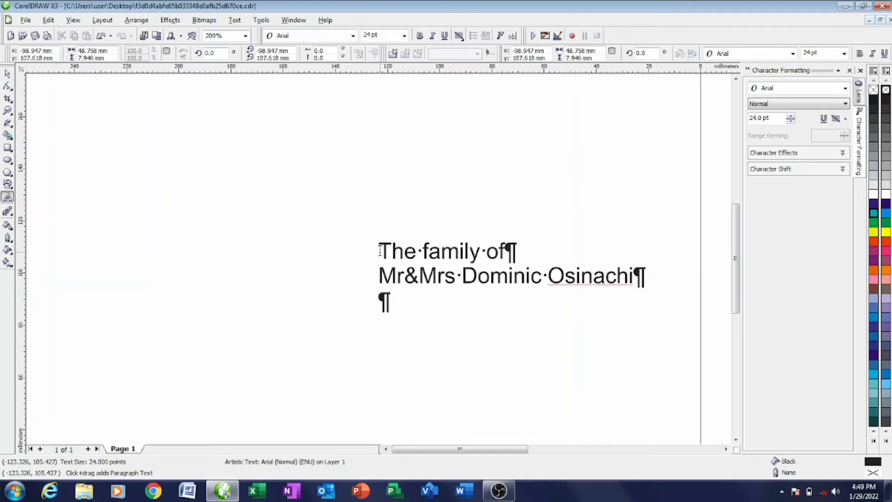
type("cordi")
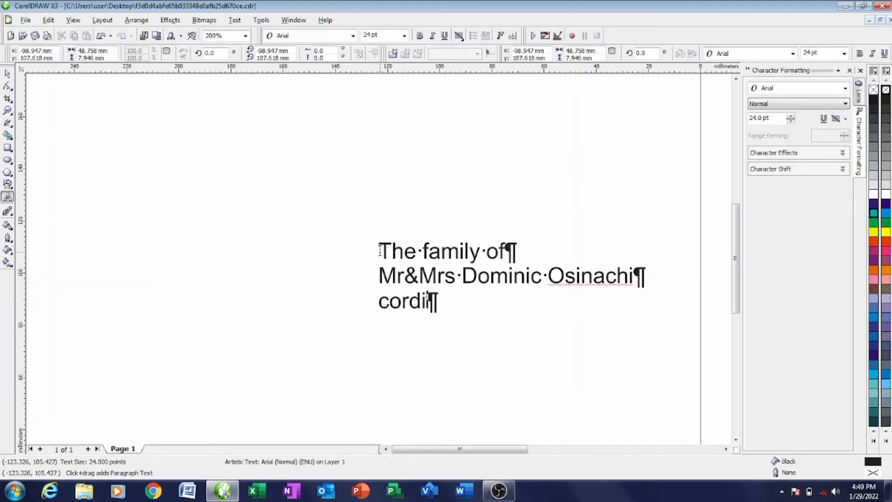
type("ally in")
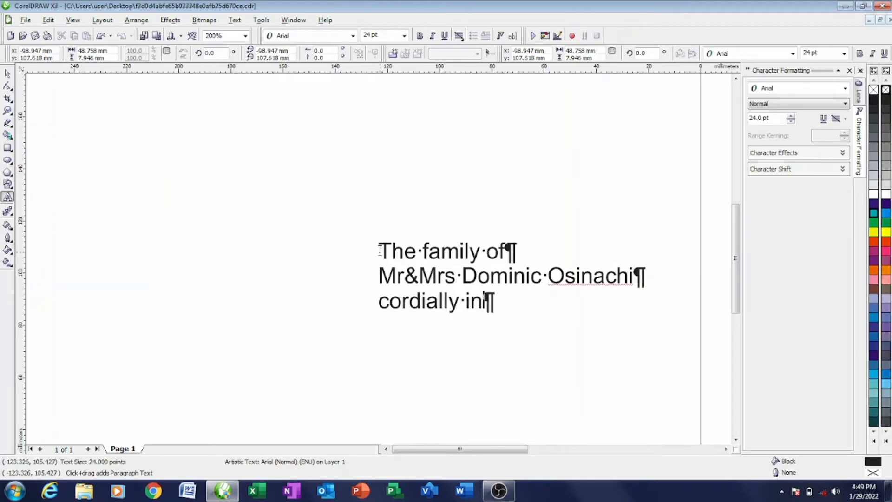
type("vite")
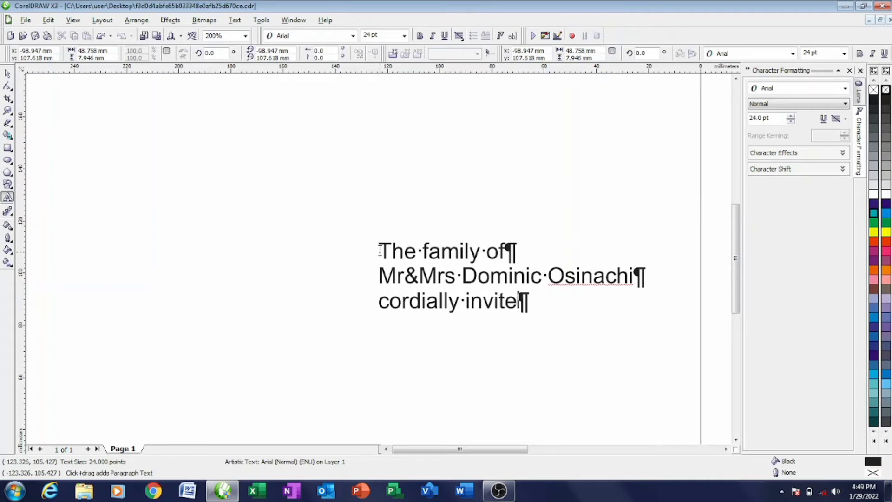
type("s you")
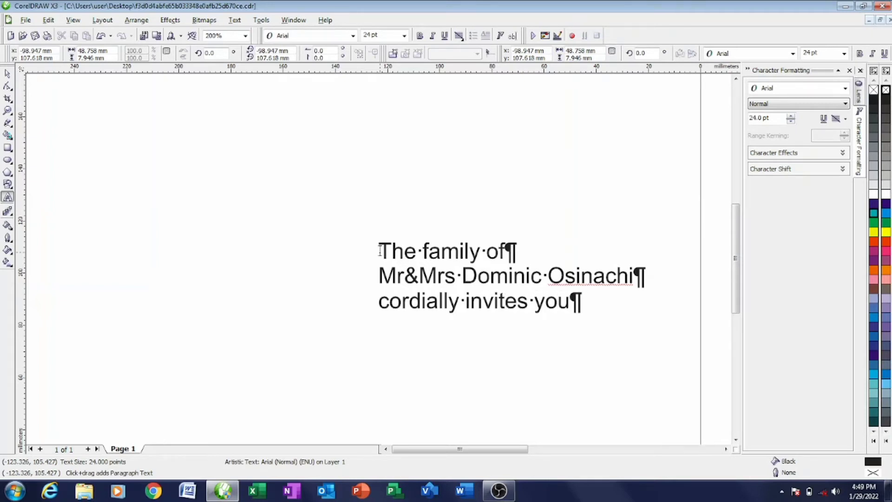
- Replace 'you' with “u” and break the text into separate line objects
key("BackSpace")
key("BackSpace")
key("BackSpace")
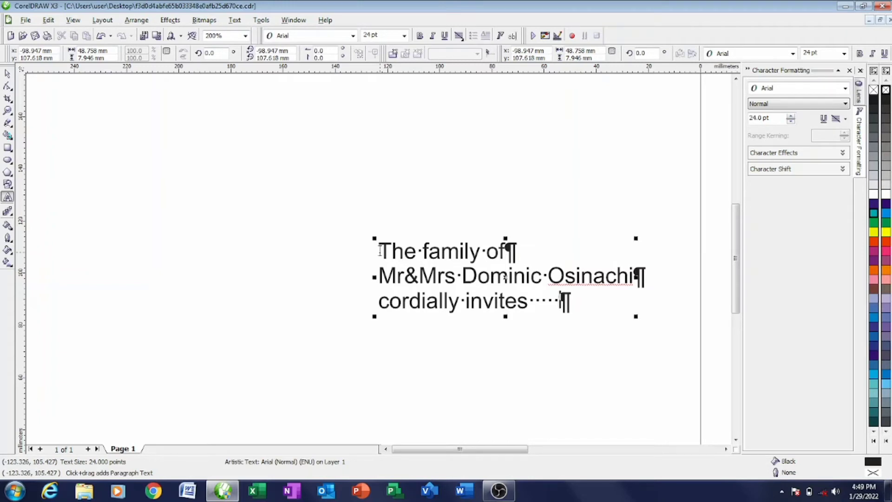
type("\"u\"")
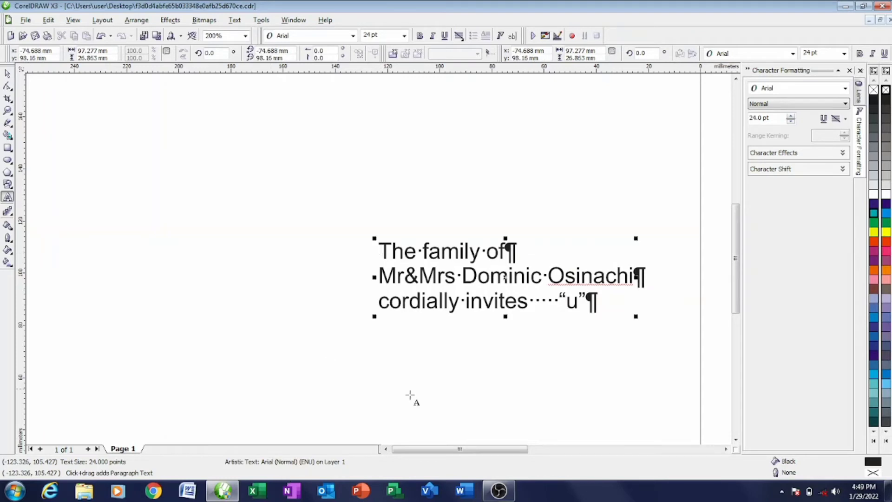
left_click(13, 76)
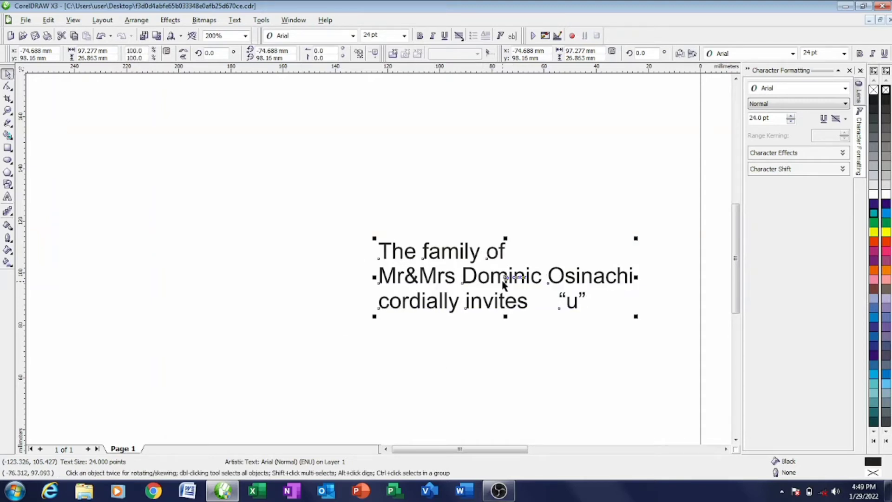
key("ctrl+k")
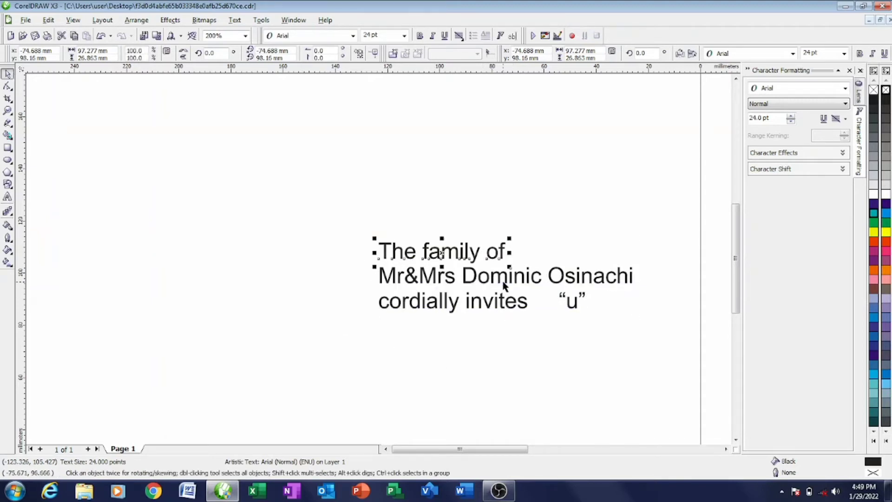
scroll(354, 256, "down", 2)
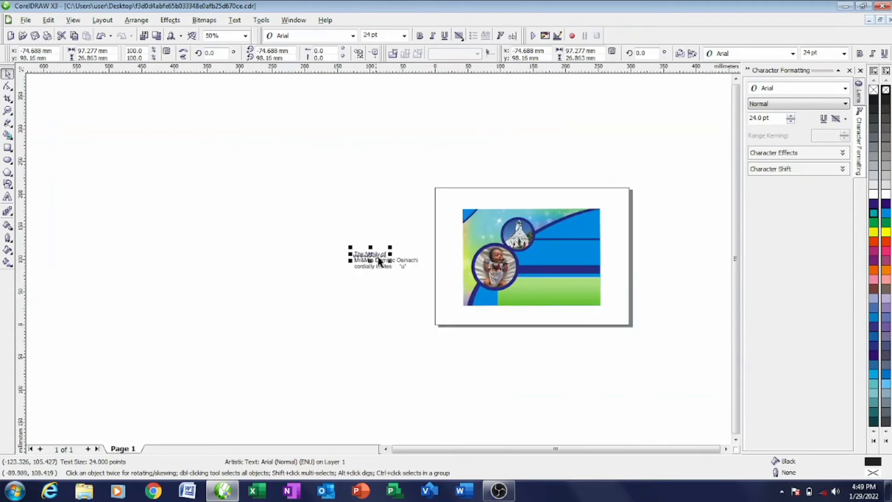
- Move the 'The family of' line onto the card's blue panel
left_click_drag(373, 250, 579, 226)
scroll(579, 227, "up", 2)
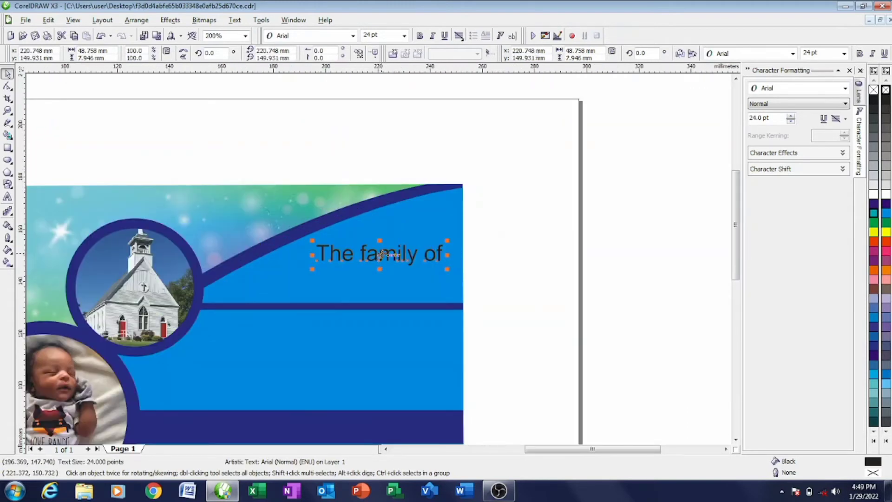
left_click_drag(381, 254, 380, 245)
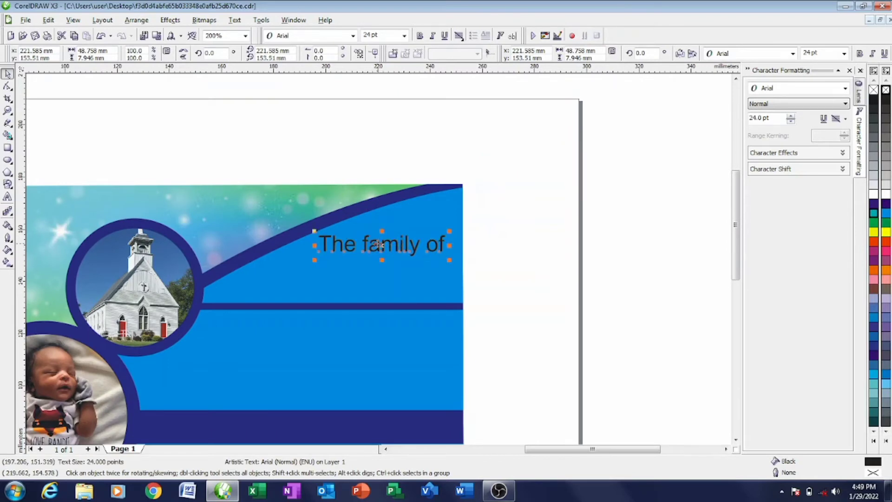
scroll(377, 246, "down", 1)
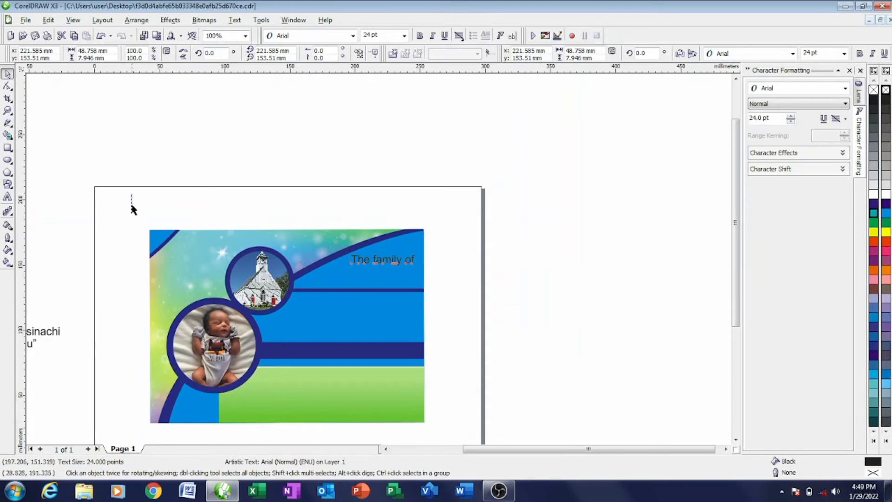
left_click_drag(220, 442, 463, 389)
left_click(462, 389)
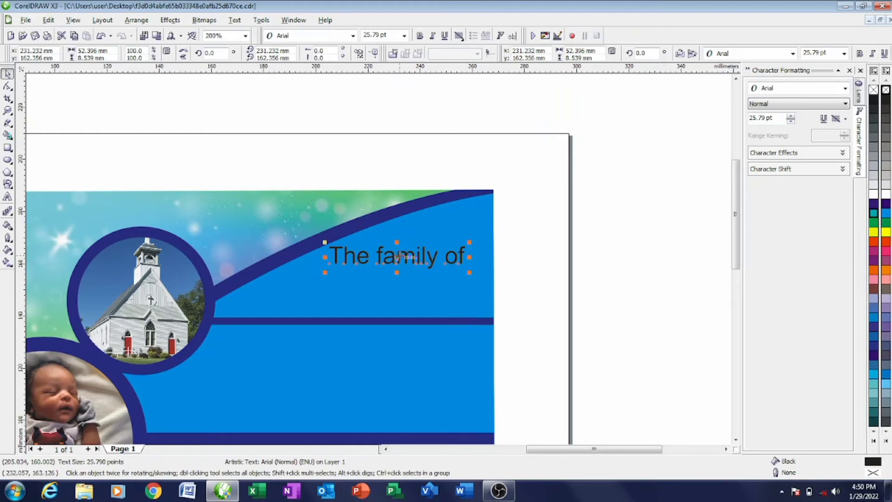
- Scale 'The family of' down to about 21.68 pt and tuck it under the blue curve
left_click(469, 244)
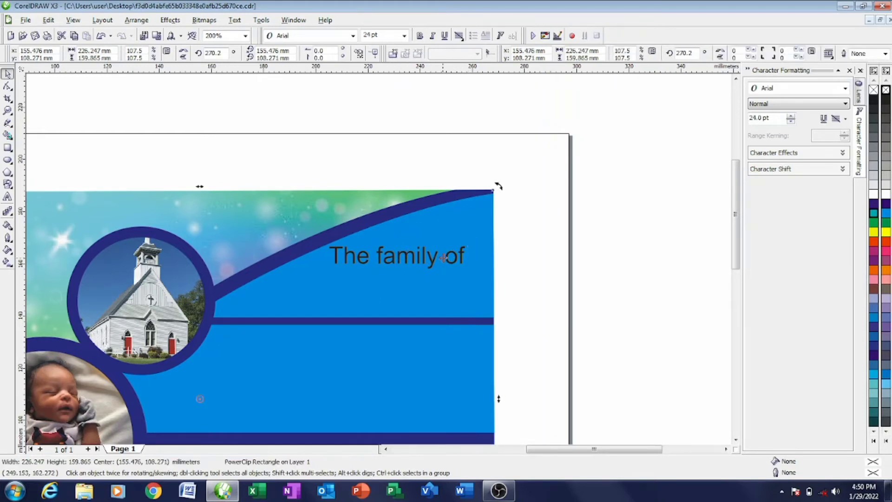
left_click(555, 191)
left_click(399, 262)
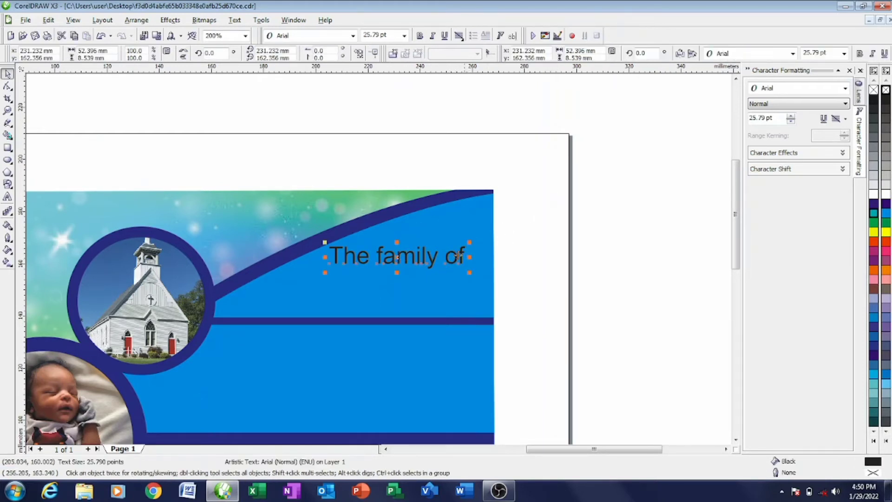
left_click_drag(469, 241, 448, 245)
left_click_drag(385, 261, 426, 241)
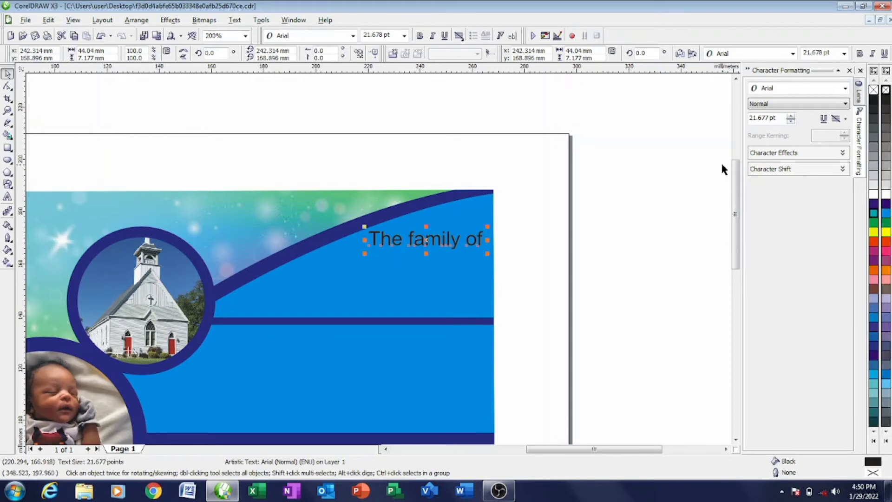
- Make 'The family of' white-filled with a white outline in regular, non-bold Calibri
left_click(886, 194)
right_click(886, 195)
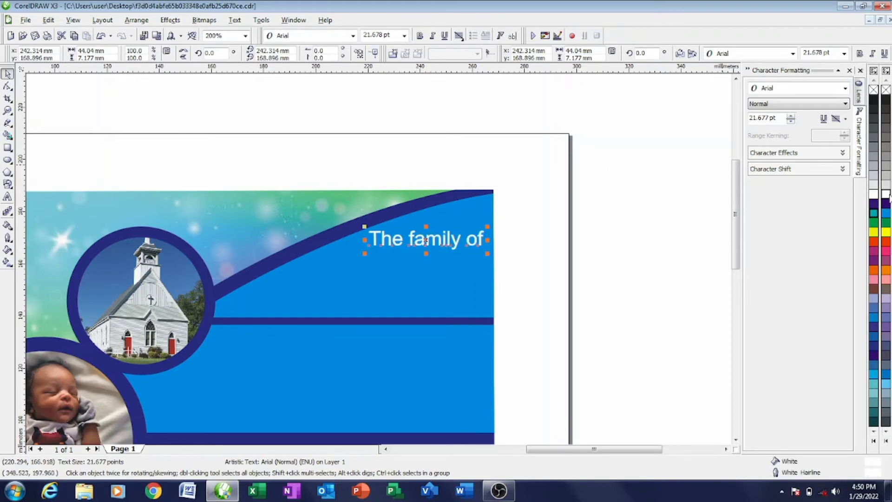
left_click(421, 37)
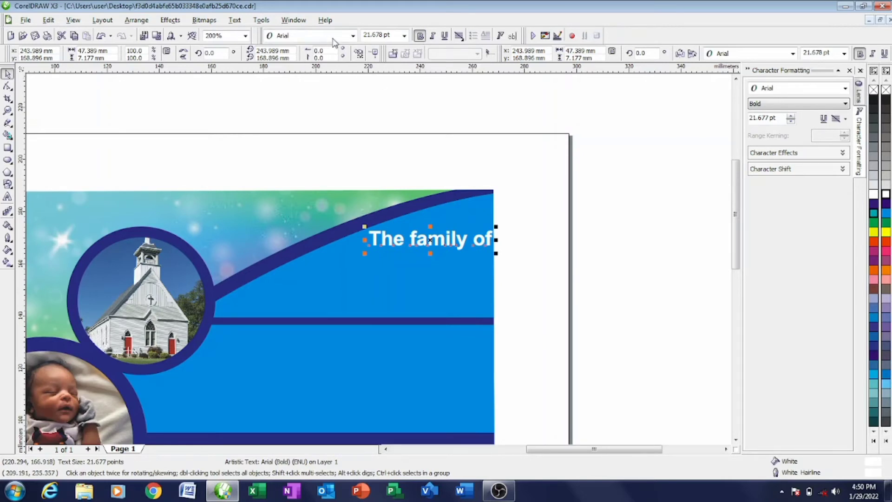
left_click(353, 35)
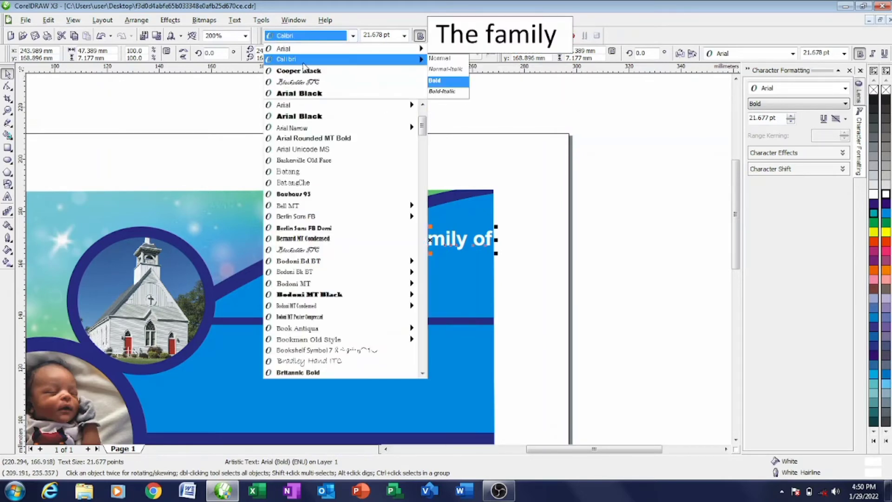
left_click(304, 59)
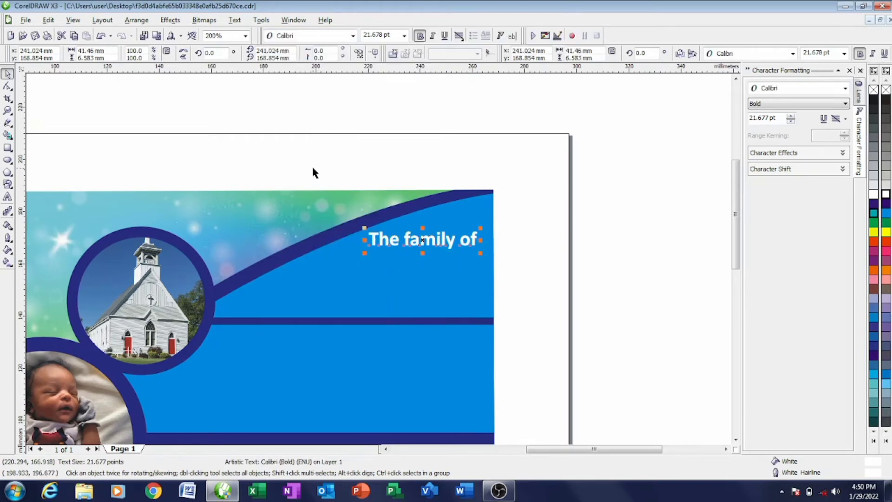
left_click(353, 36)
mouse_move(319, 64)
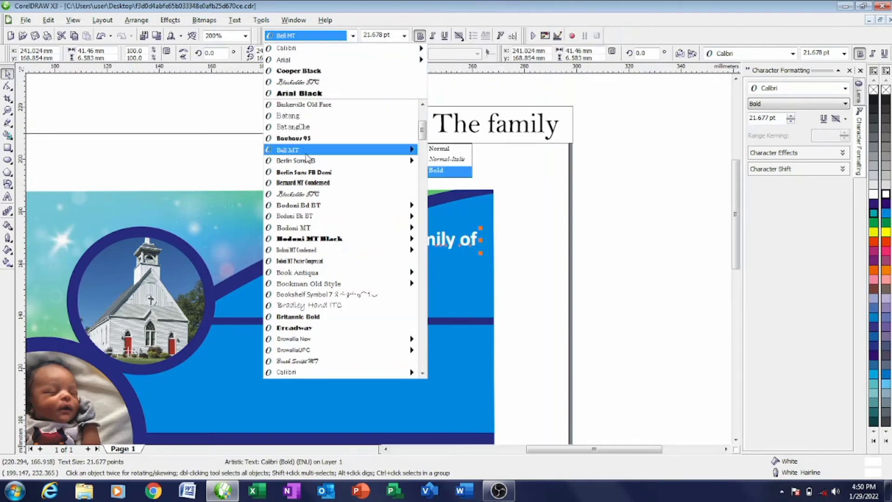
left_click(210, 121)
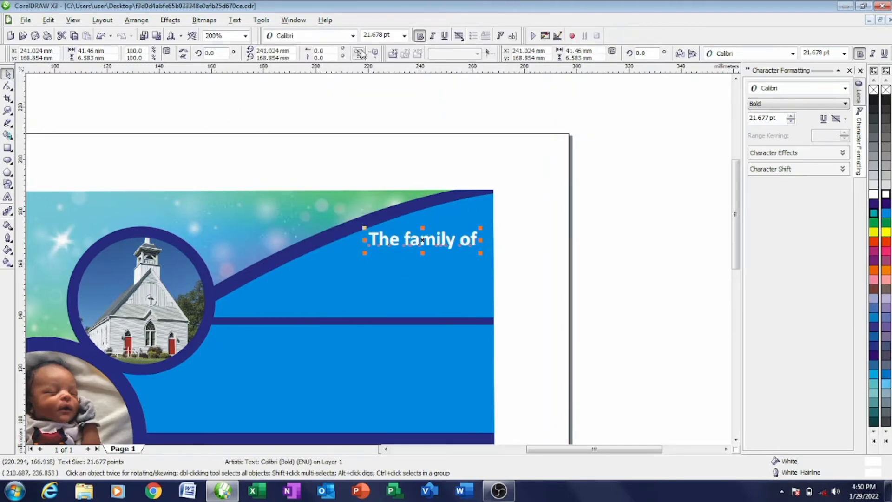
left_click(420, 36)
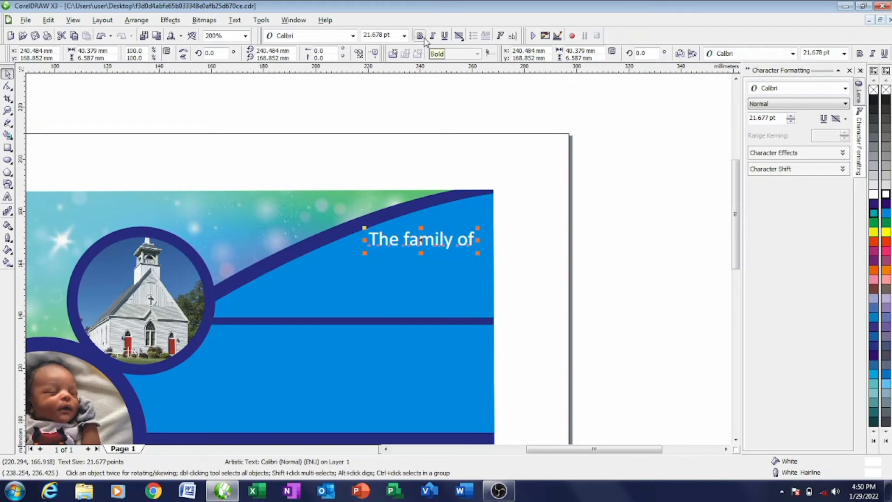
- Select all the characters of 'The family of' for editing
left_click(374, 242)
double_click(374, 241)
left_click_drag(375, 241, 469, 246)
left_click(375, 239)
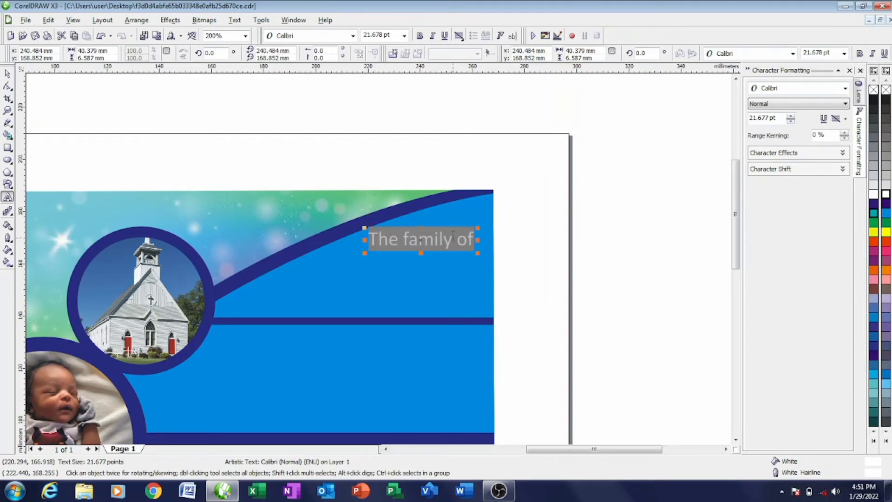
- Change the heading to Title Case so it reads 'The Family Of'
right_click(452, 235)
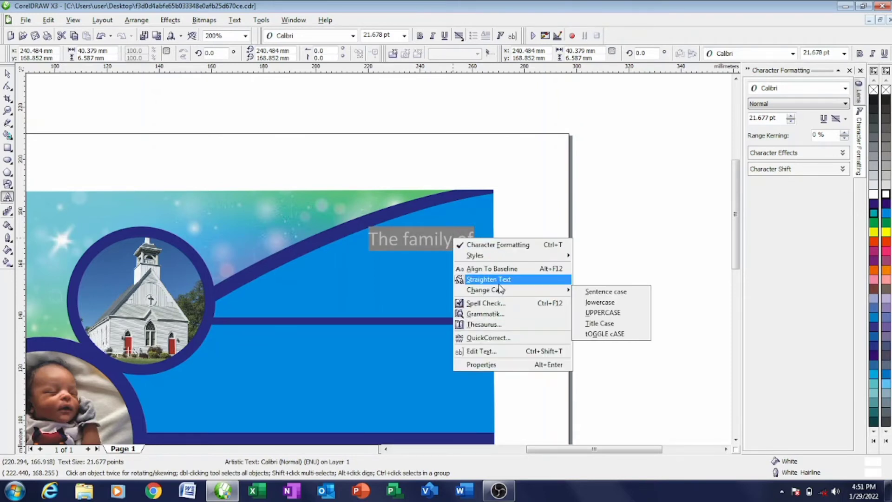
mouse_move(500, 292)
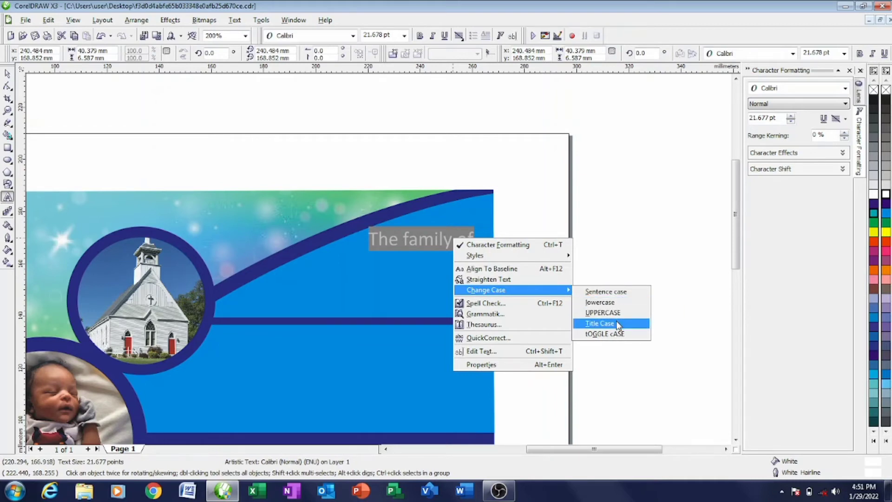
left_click(617, 324)
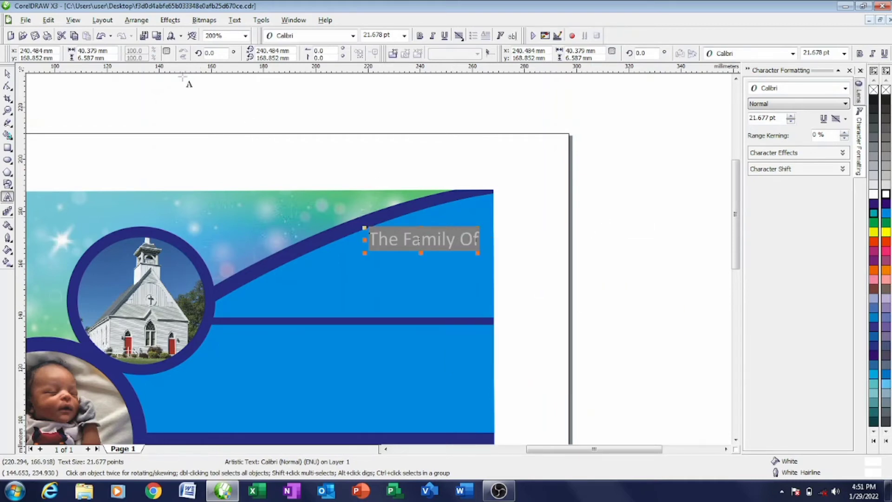
- Shift 'The Family Of' slightly left on the blue panel, keeping it non-bold
left_click(7, 74)
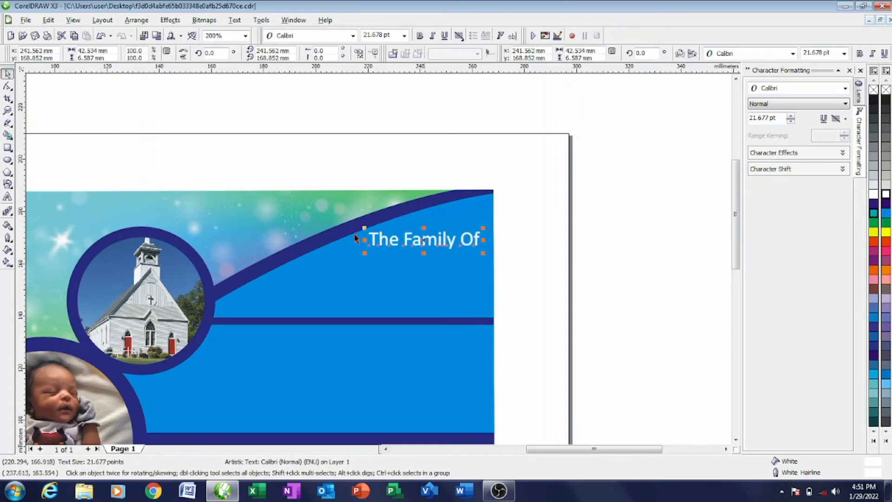
left_click_drag(422, 241, 414, 239)
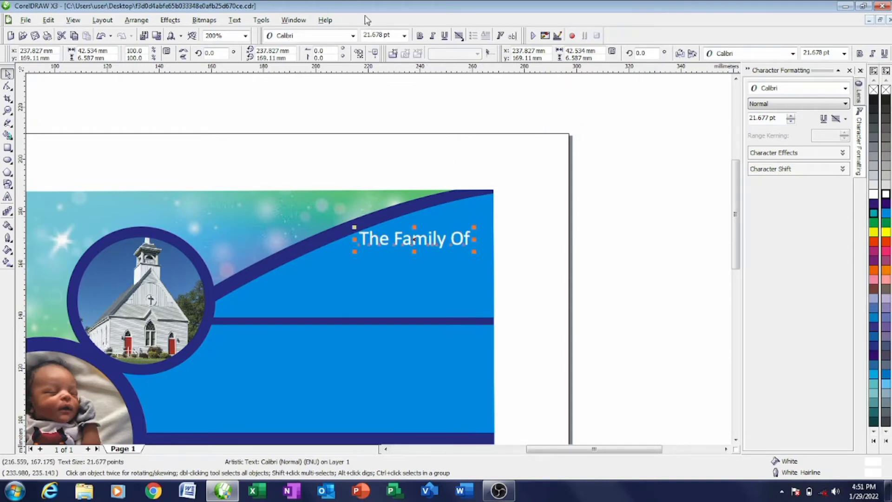
left_click(420, 36)
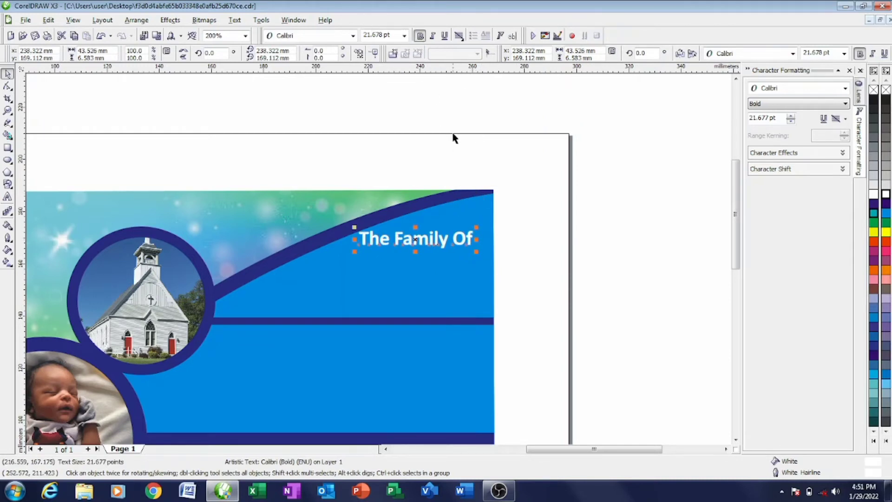
left_click(420, 36)
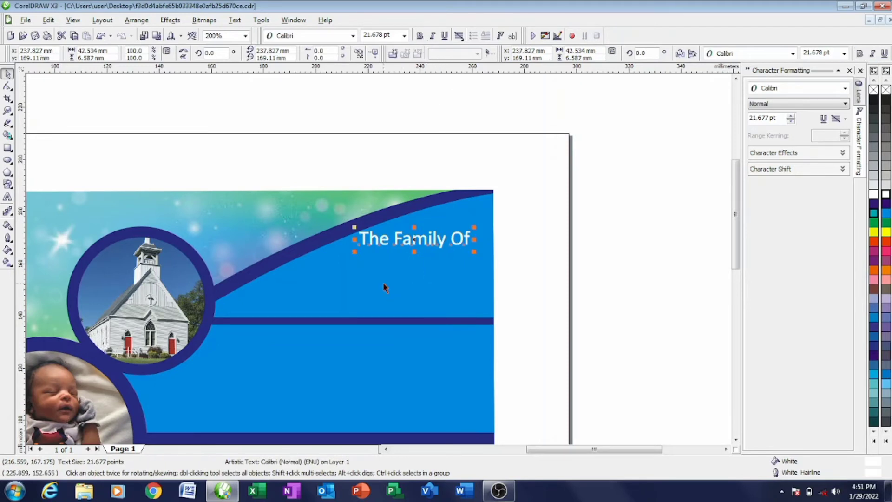
scroll(110, 247, "down", 1)
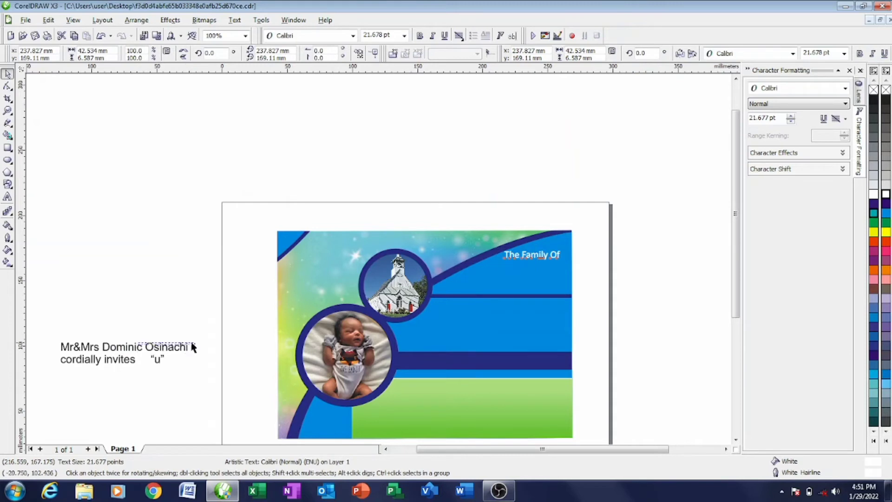
- Move the names line under 'The Family Of' and shrink it to about 15.5 pt
left_click(172, 353)
left_click_drag(130, 349, 522, 270)
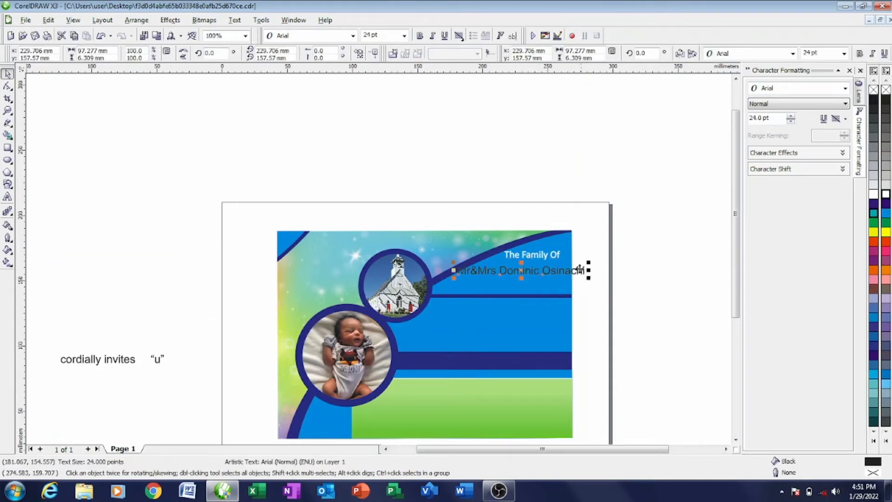
left_click_drag(587, 262, 567, 266)
scroll(485, 293, "up", 2)
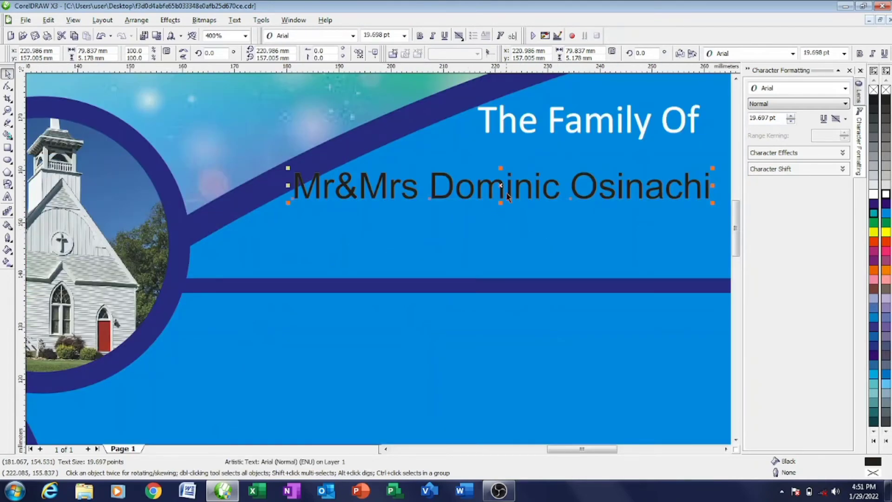
scroll(500, 185, "down", 1)
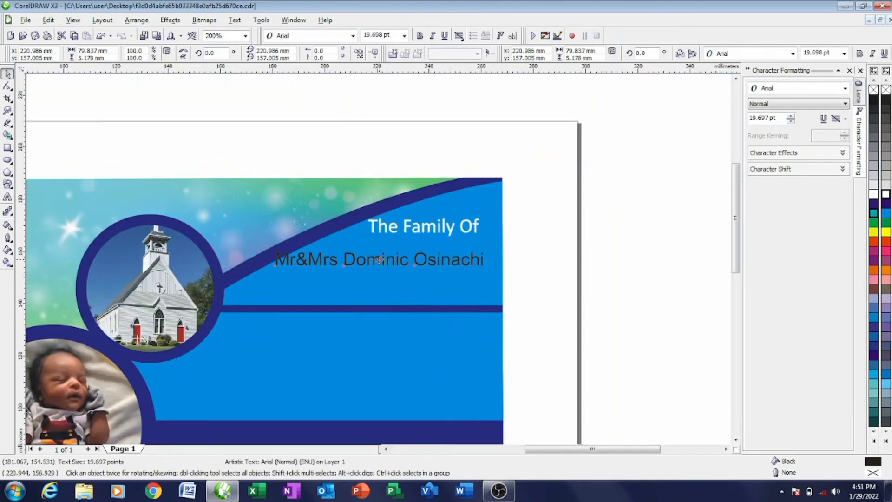
left_click_drag(379, 260, 393, 257)
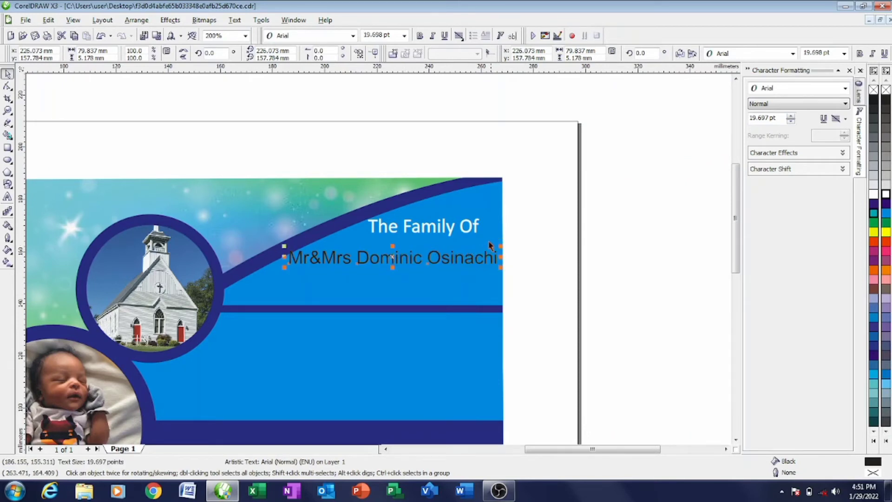
left_click_drag(500, 245, 496, 251)
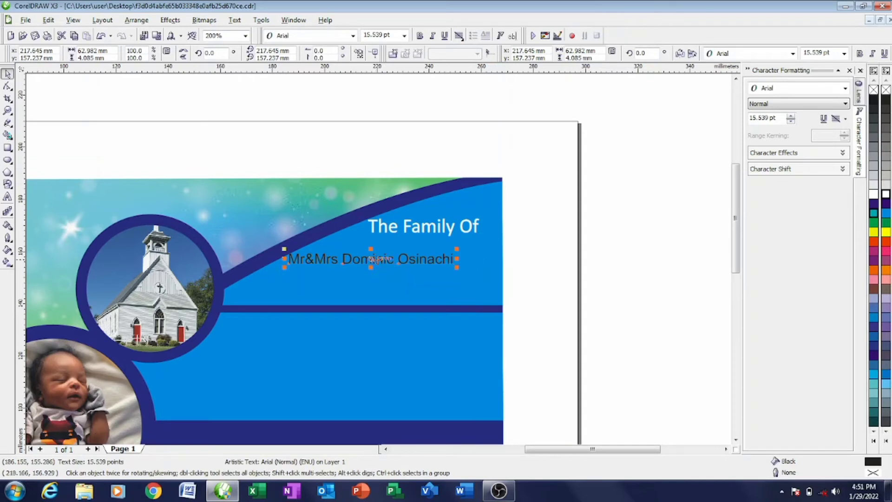
left_click_drag(360, 259, 399, 251)
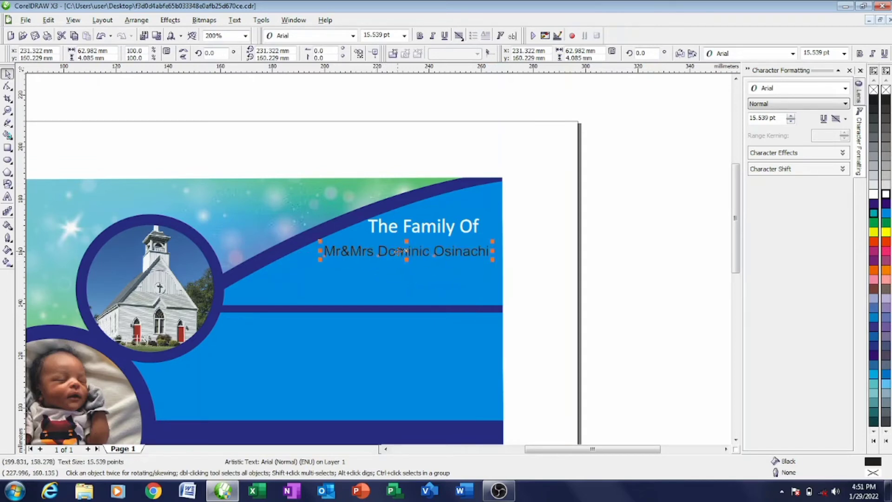
- Give the names line a white fill and white outline, then select all its characters
left_click(886, 194)
right_click(885, 195)
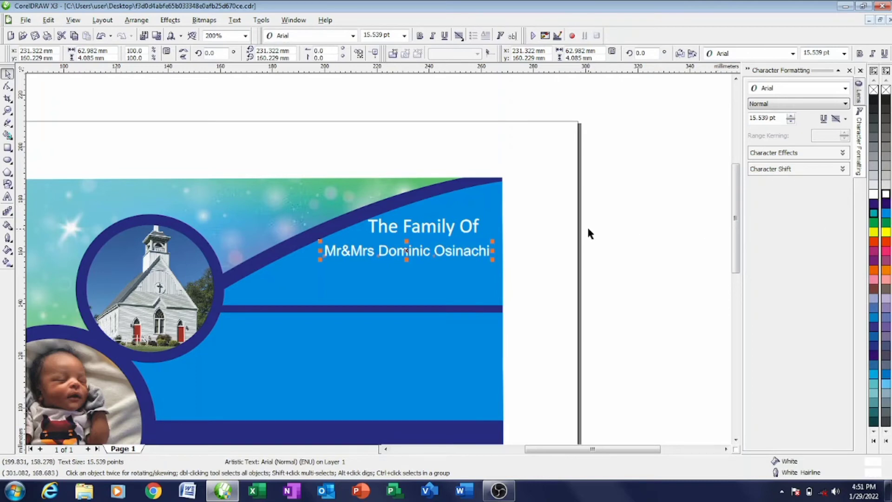
left_click(326, 259)
left_click_drag(325, 259, 528, 266)
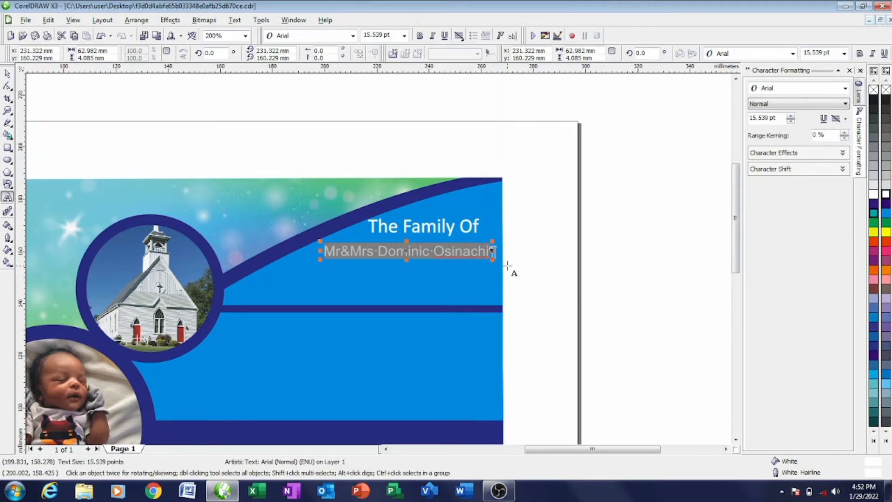
- Apply Title Case to the whole names line through the Change Case dialog (Shift+F3)
key("shift+F3")
left_click(384, 248)
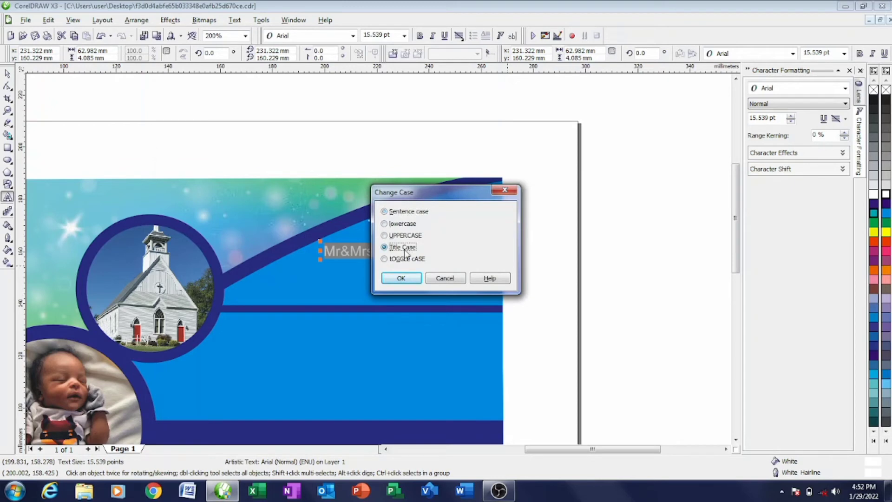
left_click(409, 278)
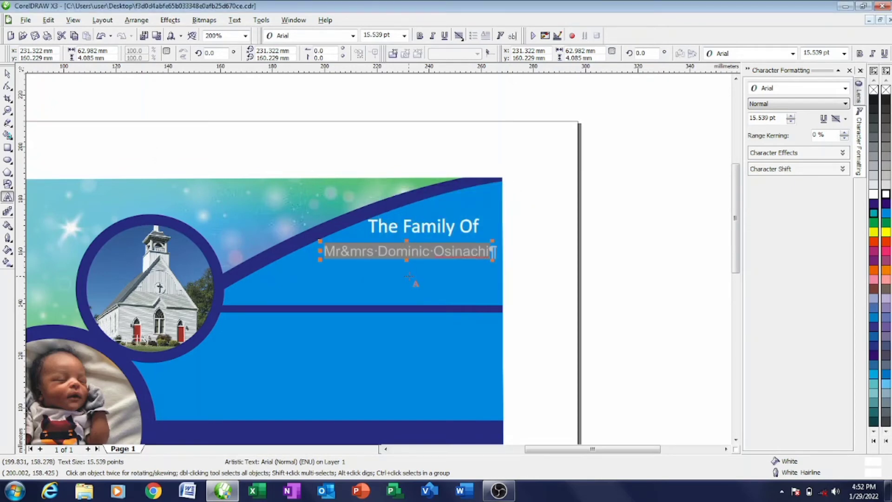
key("shift+F3")
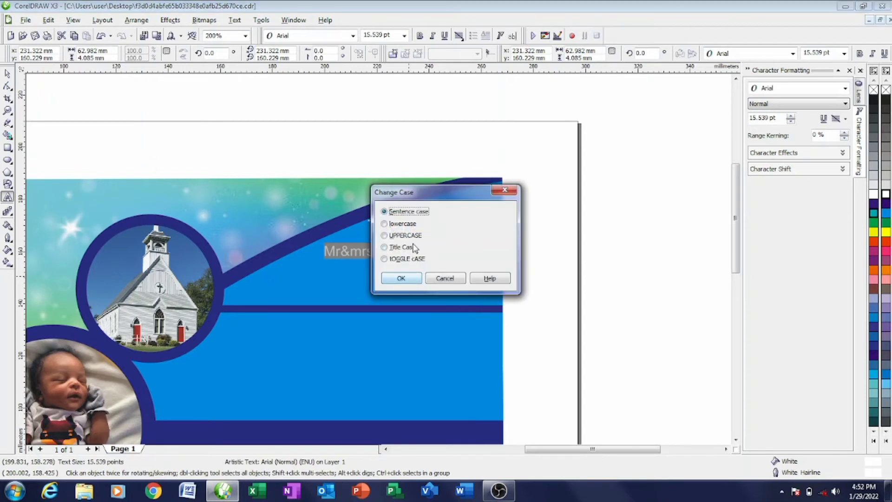
left_click(412, 278)
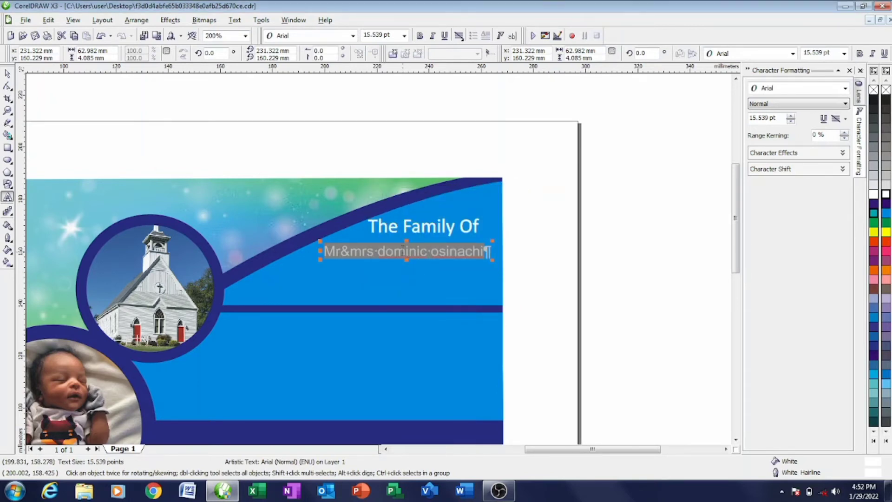
key("shift+F3")
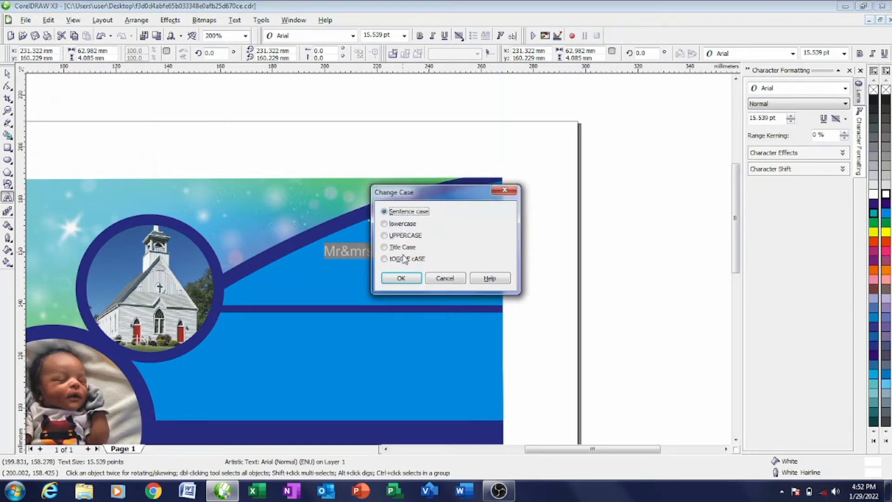
left_click(407, 252)
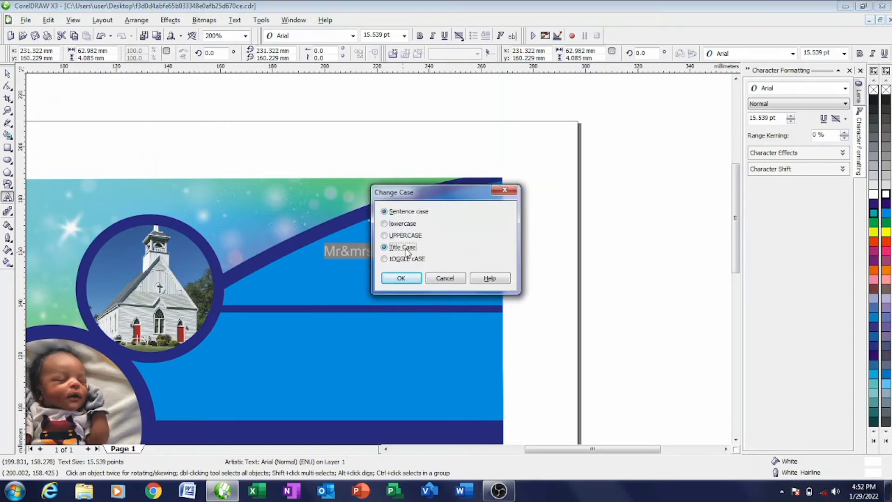
left_click(402, 277)
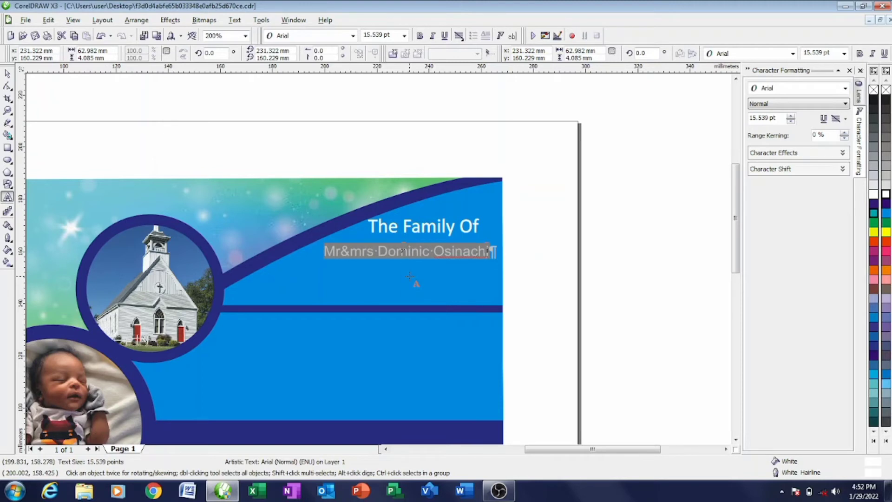
key("shift+F3")
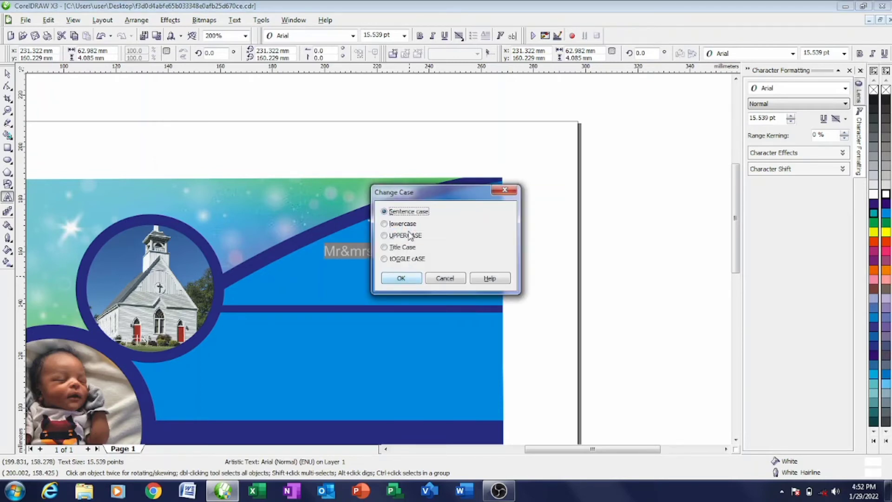
left_click(401, 279)
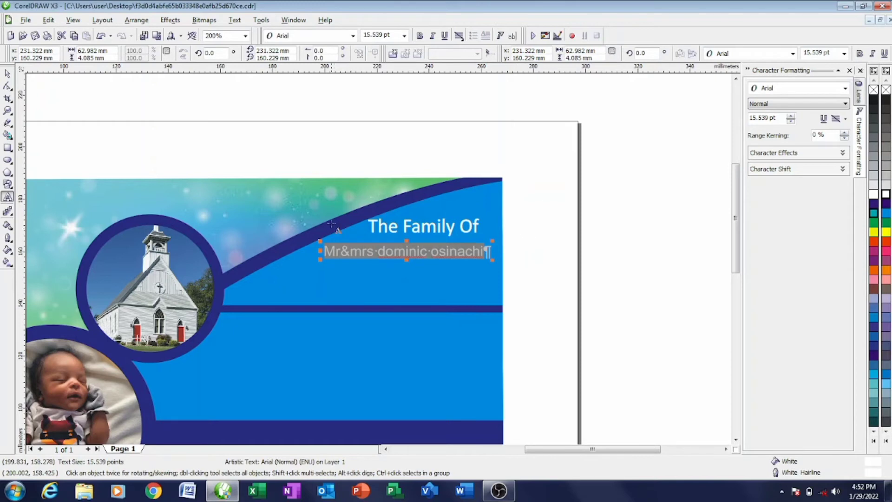
left_click(414, 150)
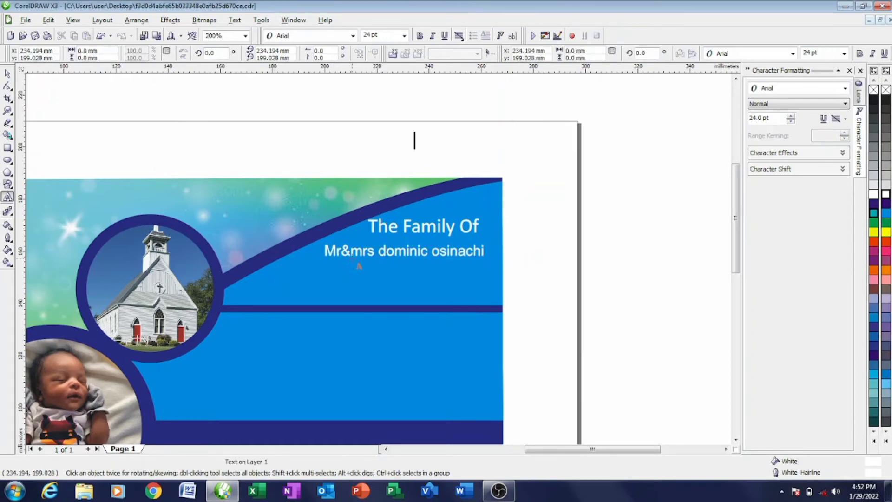
- Capitalise 'Mr&Mrs', making the m after the ampersand uppercase
double_click(352, 252)
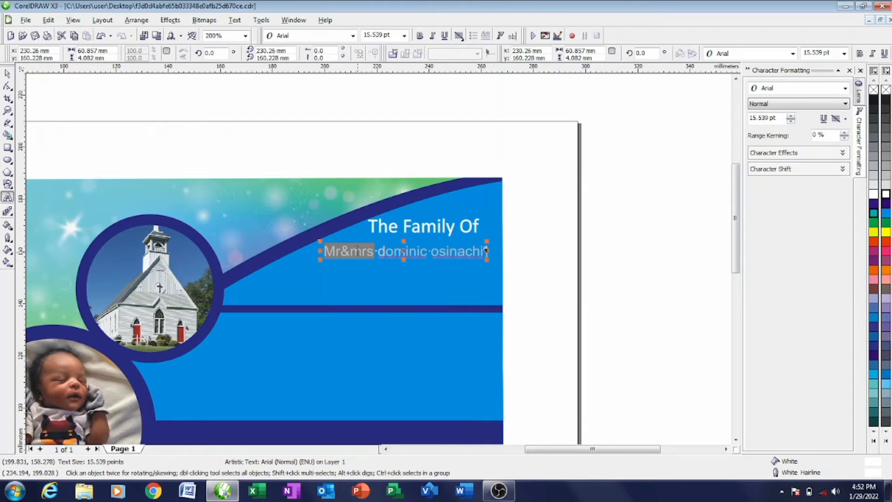
key("shift+F3")
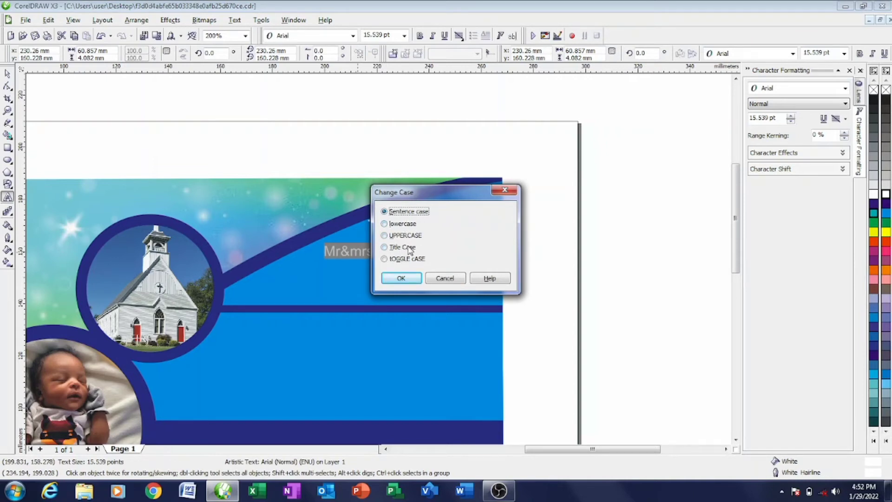
left_click(409, 250)
left_click(400, 277)
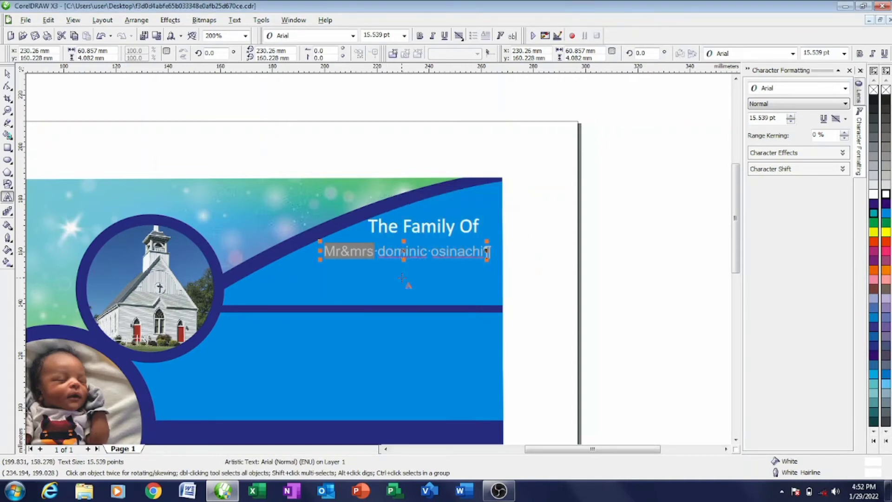
left_click(405, 160)
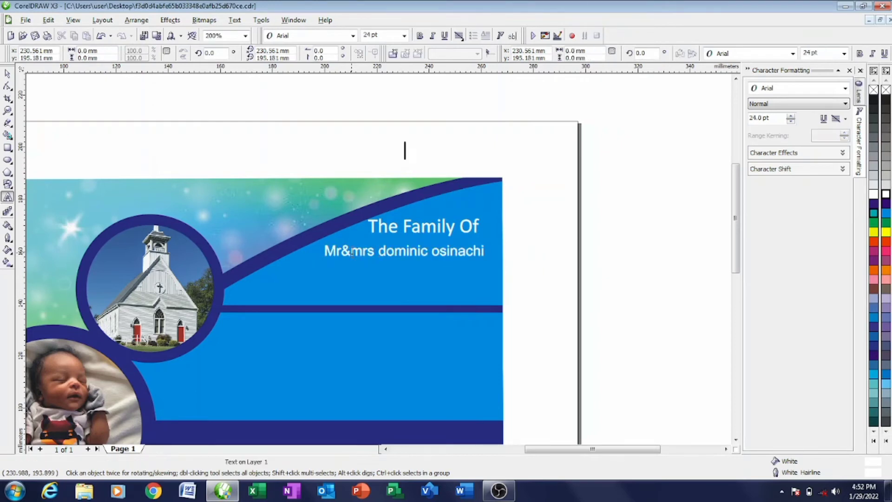
left_click(353, 252)
left_click_drag(350, 252, 364, 251)
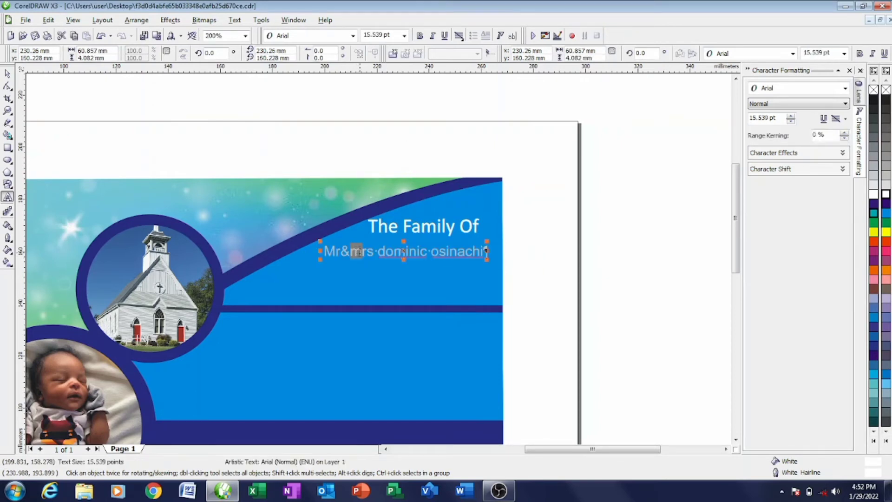
right_click(357, 252)
key("Escape")
key("shift+F3")
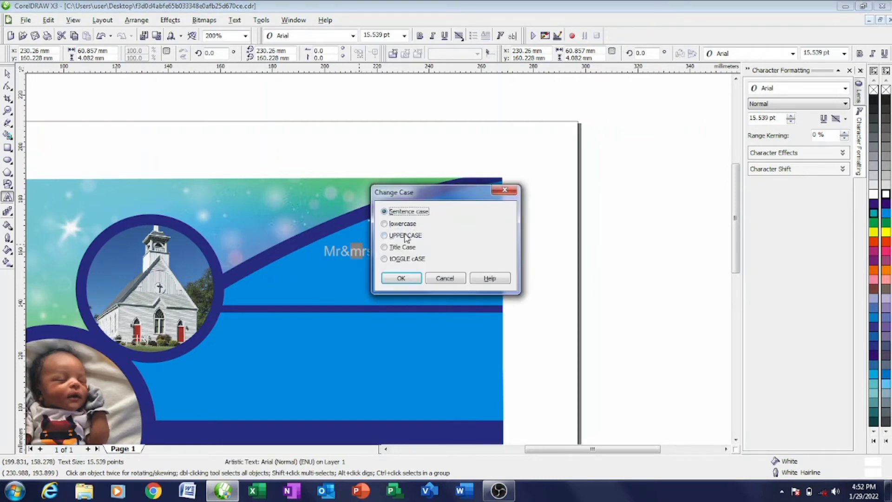
left_click(404, 235)
left_click(403, 277)
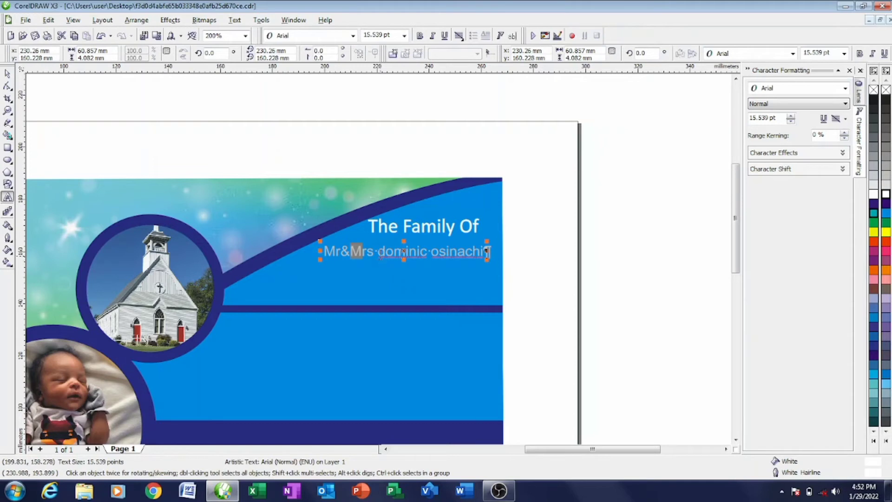
- Set the first and last names in the line to Title Case
left_click_drag(378, 251, 489, 254)
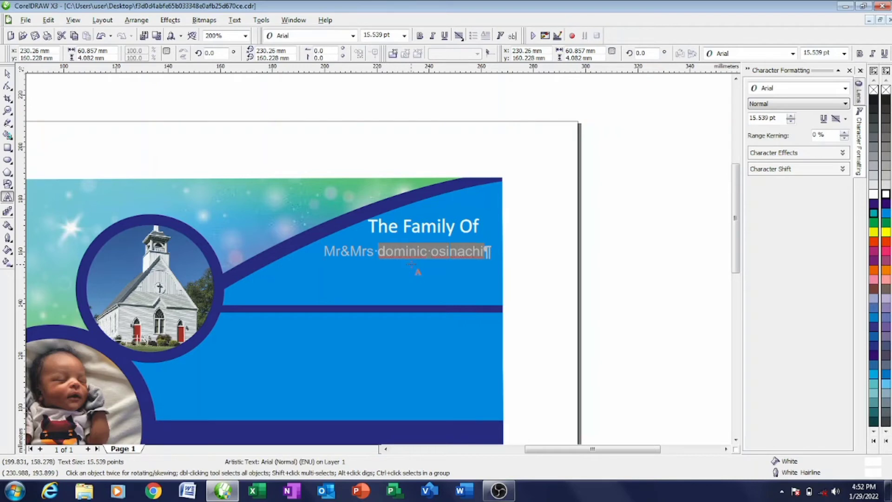
key("shift+F3")
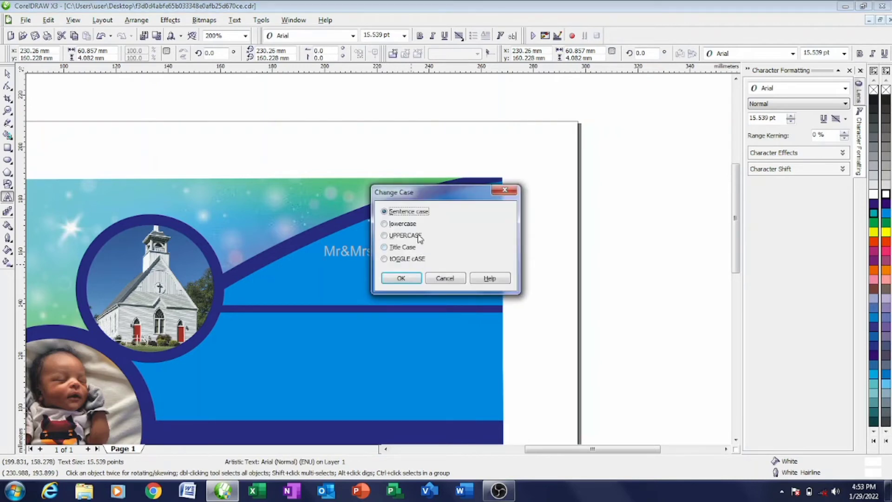
left_click(409, 277)
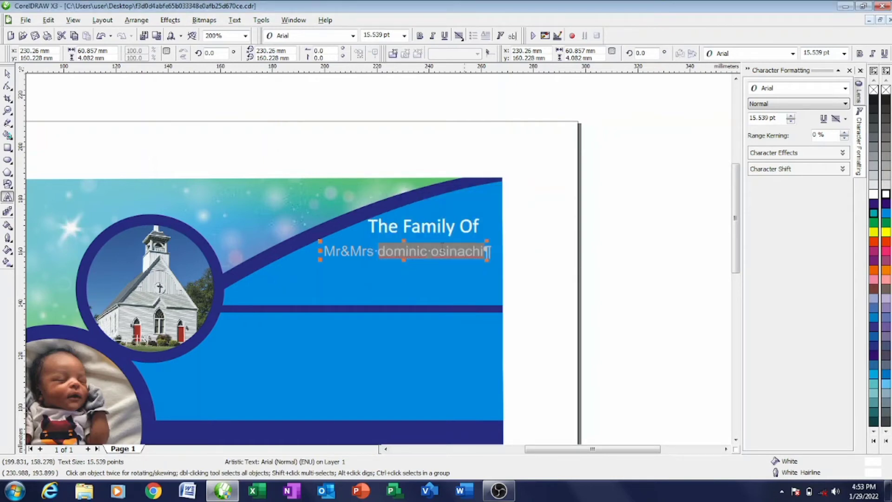
left_click(508, 223)
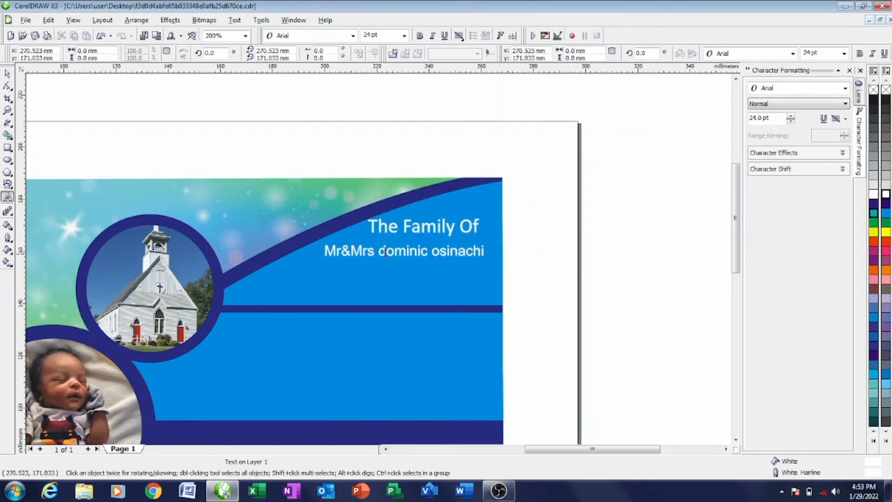
left_click_drag(378, 251, 486, 253)
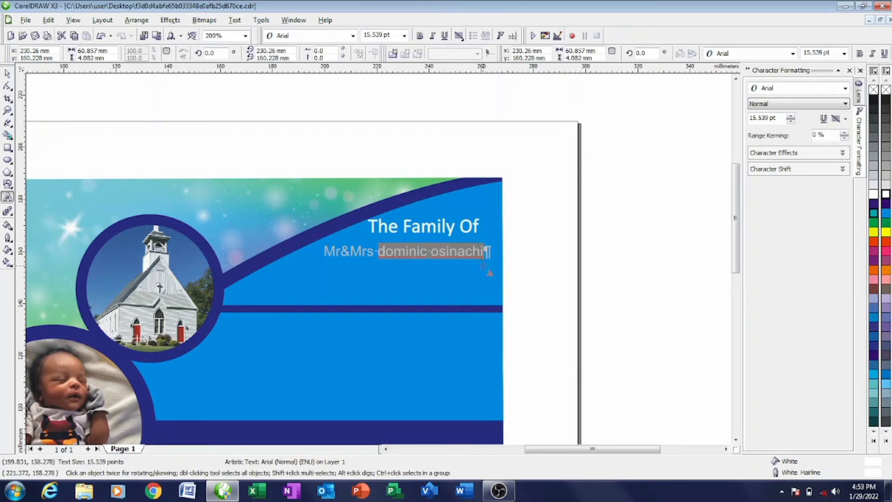
key("shift+F3")
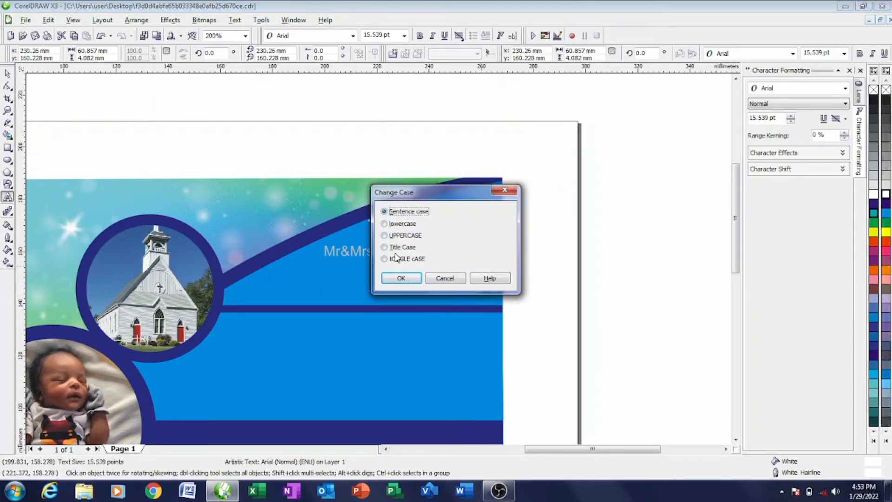
left_click(399, 247)
left_click(401, 277)
left_click(43, 87)
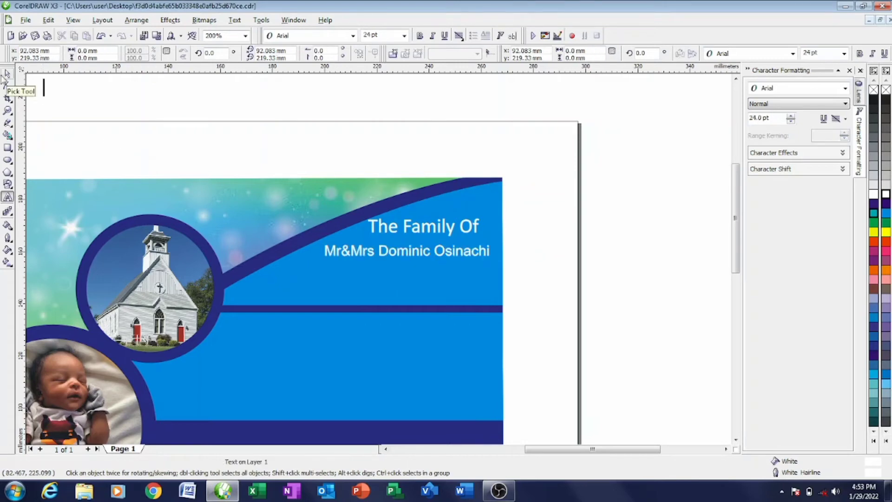
- Place 'cordially invites' on the card in white Blackadder ITC and enlarge it
left_click(8, 74)
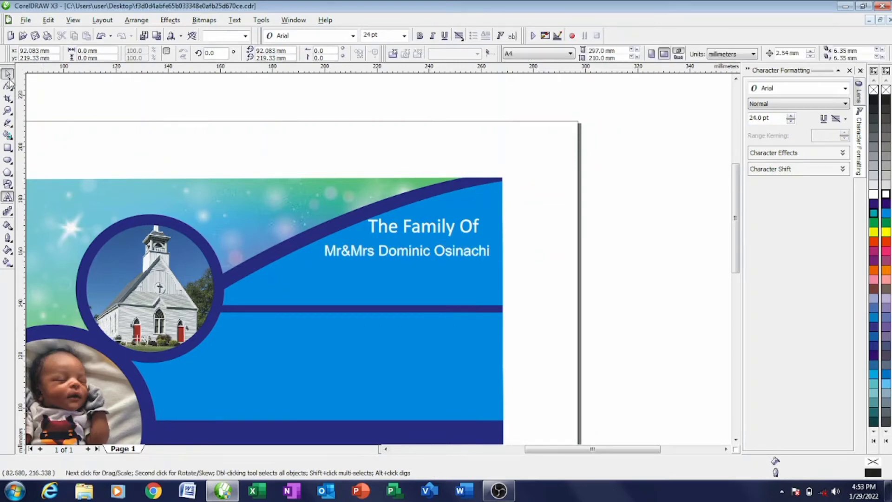
scroll(103, 216, "down", 2)
left_click(249, 317)
left_click(254, 317)
left_click_drag(253, 316, 457, 276)
scroll(449, 291, "up", 2)
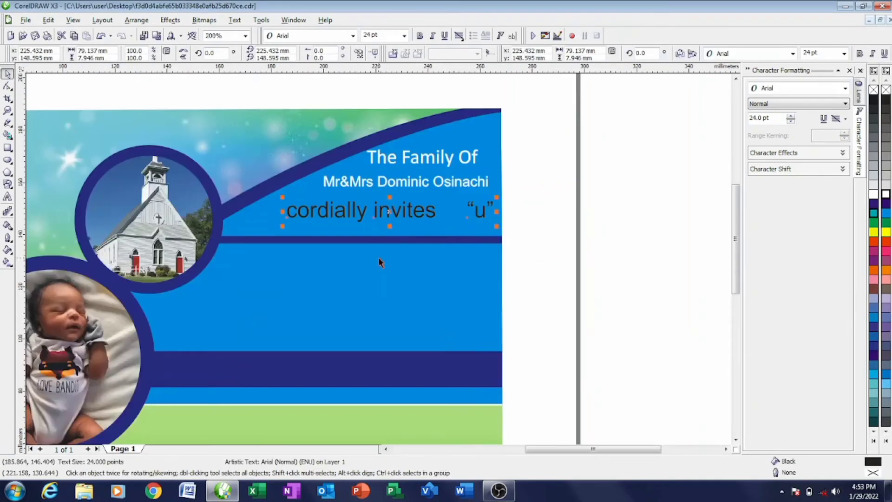
left_click(353, 36)
left_click(297, 80)
left_click(886, 197)
right_click(886, 197)
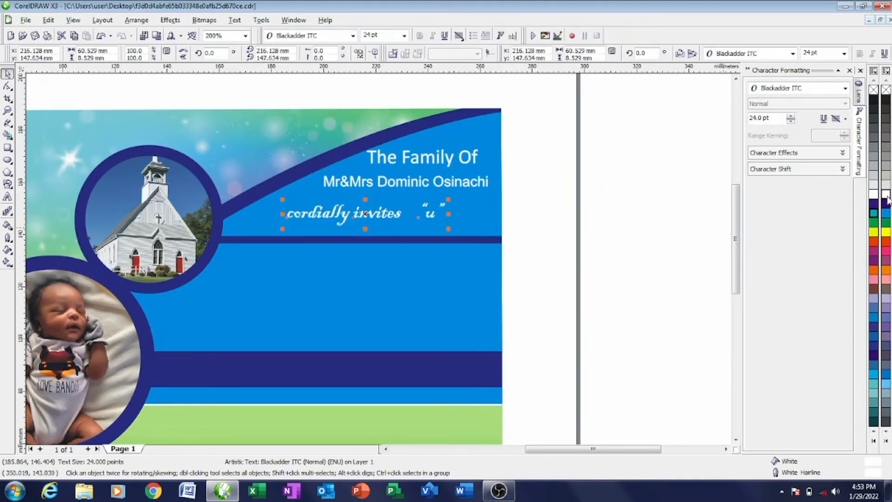
left_click_drag(365, 214, 340, 217)
left_click_drag(424, 203, 482, 195)
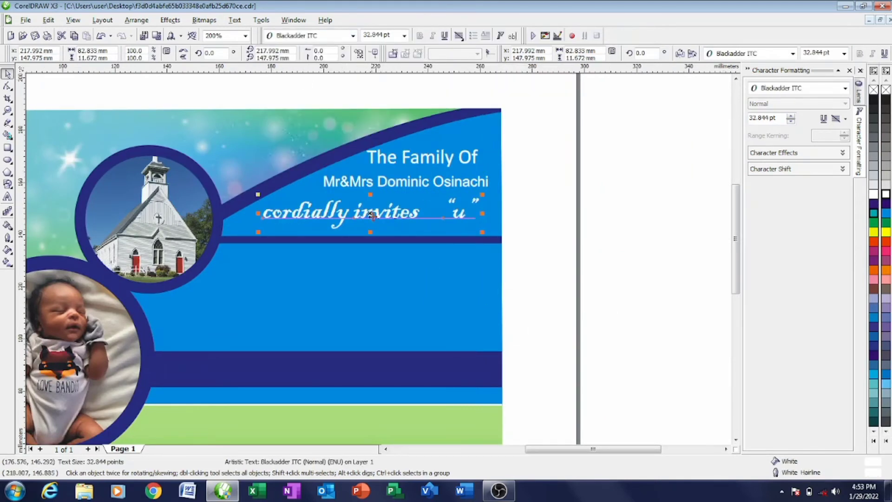
left_click_drag(372, 215, 367, 219)
- Move the names line and 'The Family Of' heading down-left and enlarge both slightly
left_click(411, 184)
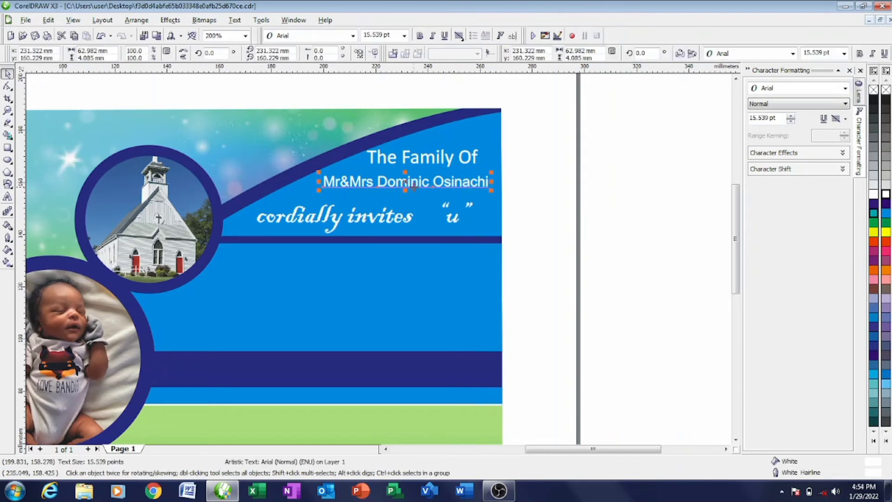
left_click_drag(414, 187, 400, 199)
left_click_drag(476, 185, 489, 184)
left_click_drag(395, 197, 389, 197)
left_click(412, 157)
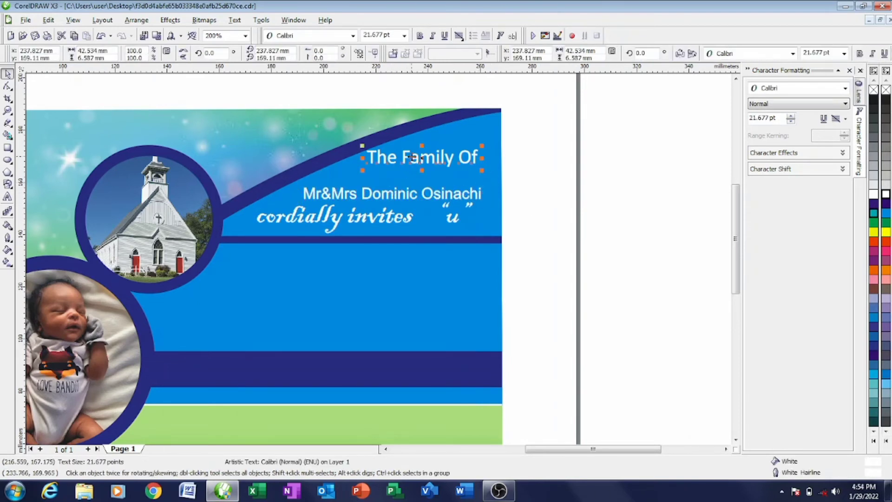
left_click_drag(412, 157, 394, 170)
left_click_drag(465, 159, 482, 154)
key("Escape")
scroll(403, 250, "down", 1)
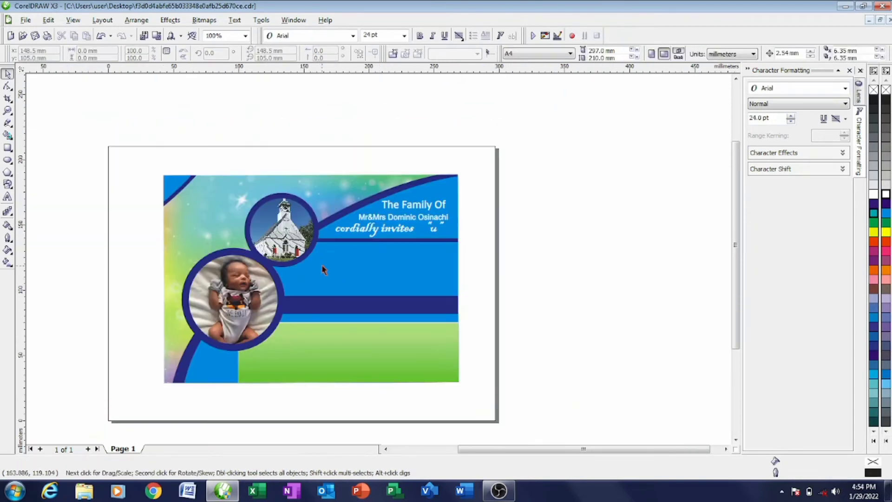
left_click(8, 196)
- Type 'to the dedication/' and 'thanksgiving service of their biloved son' beside the page
left_click(560, 179)
type("to the")
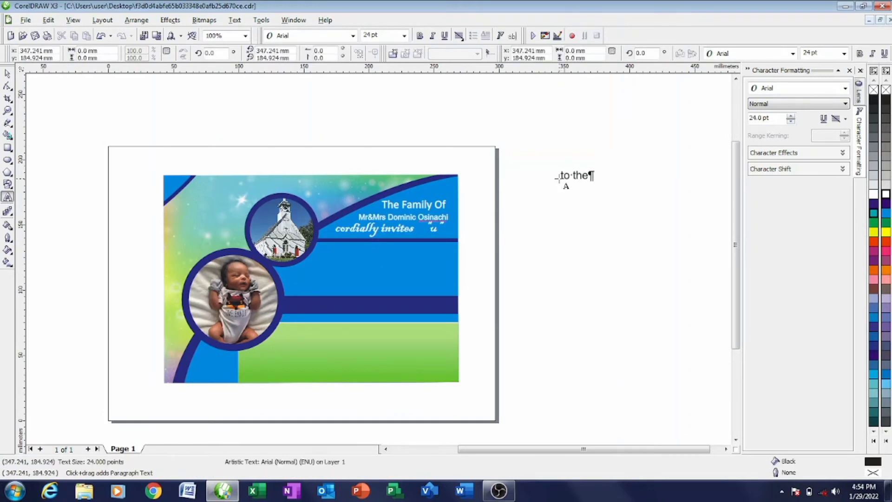
type(" fed")
key("BackSpace")
key("BackSpace")
type("dedication")
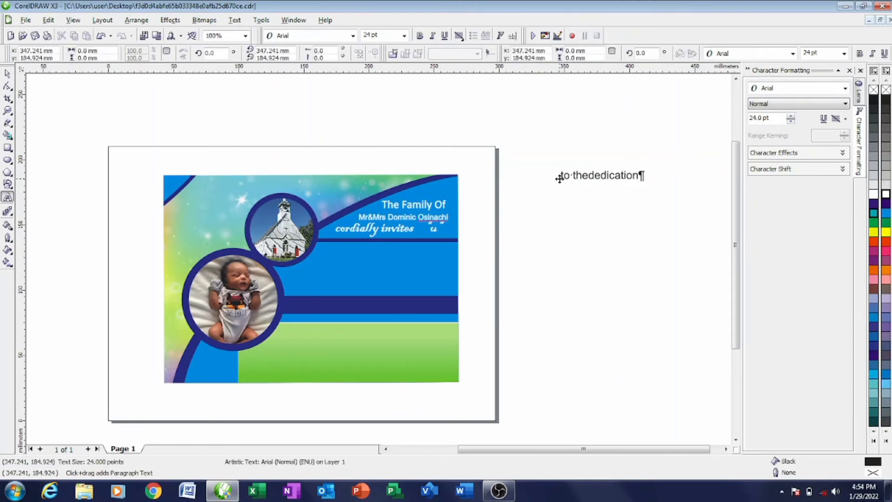
type("/")
key("Return")
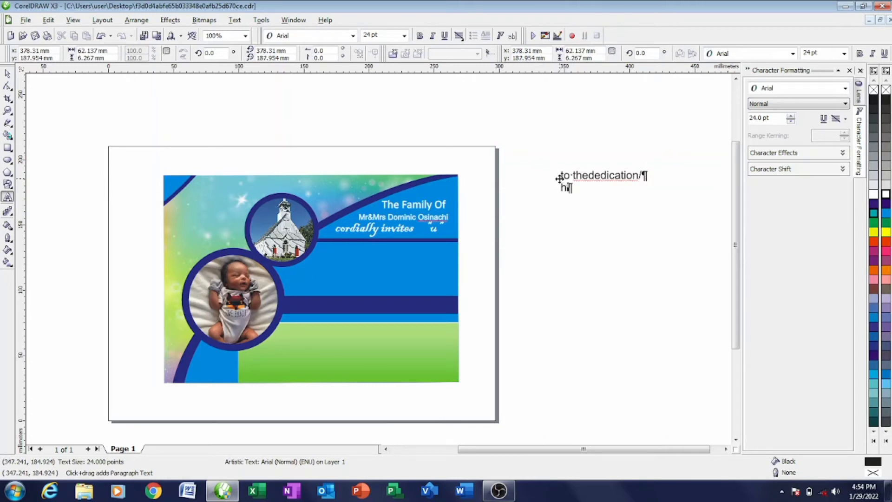
type("thanksgiving s")
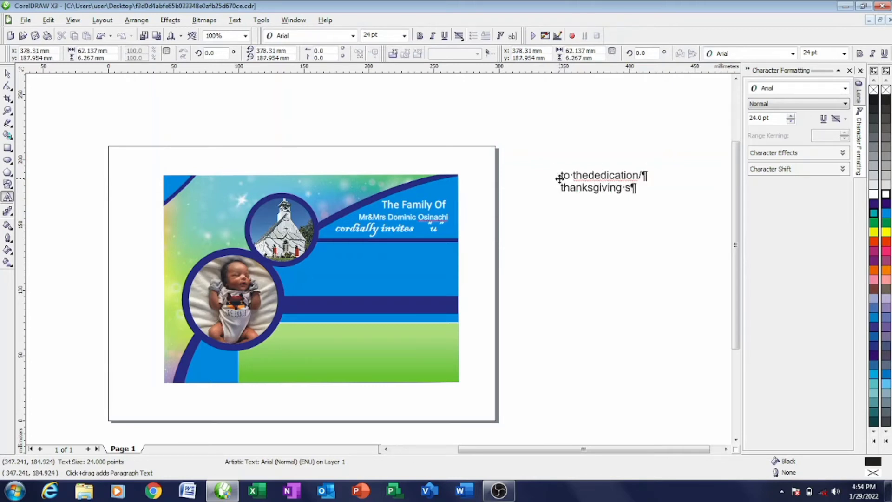
type("ervice of their biloved son")
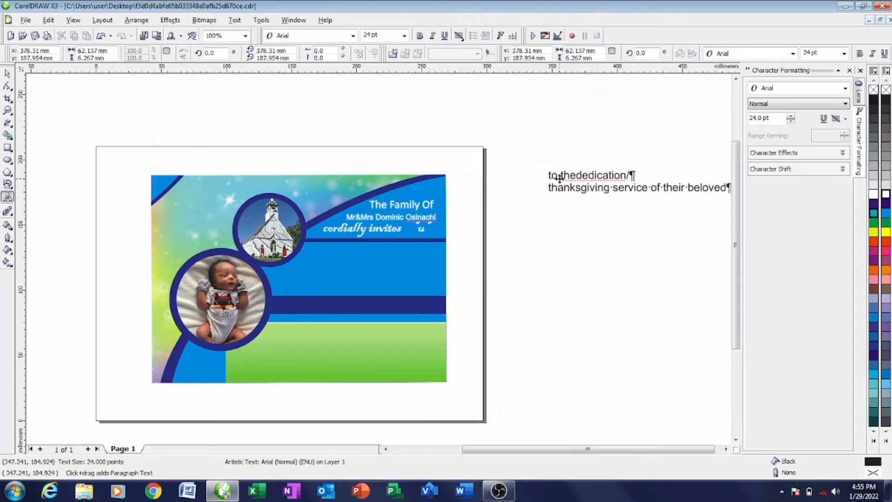
- Move the 'to the dedication/' line onto the card's blue band
left_click(7, 73)
double_click(555, 173)
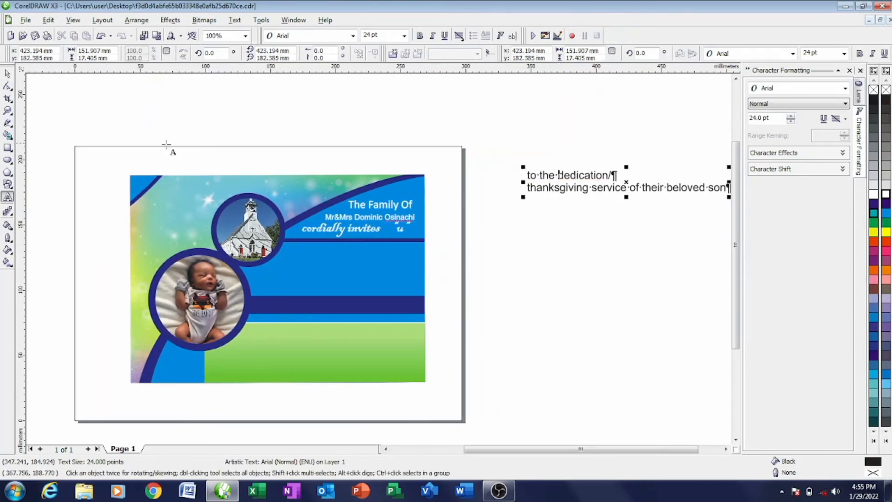
left_click(7, 74)
left_click(520, 172)
left_click(549, 177)
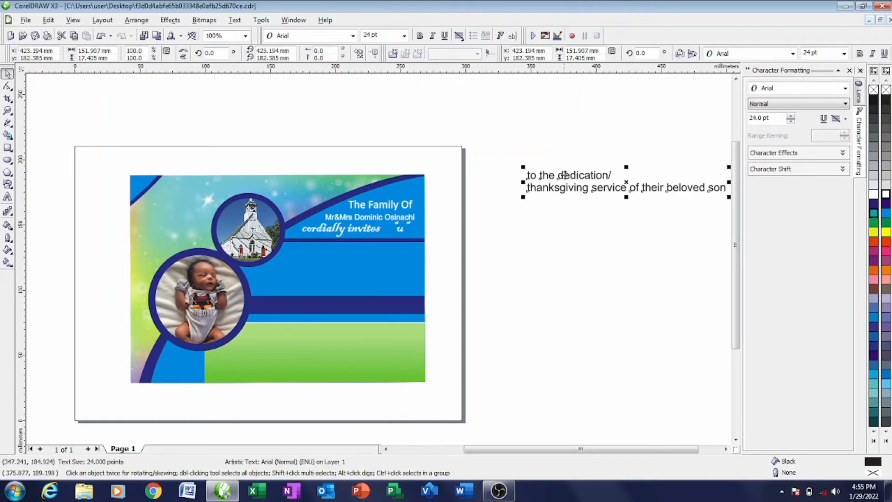
left_click_drag(550, 175, 324, 252)
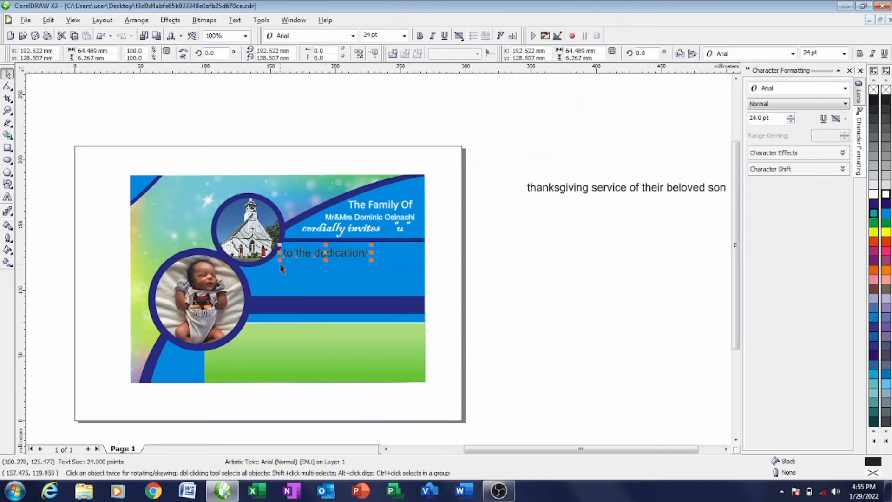
- Set the words 'to the' in Blackadder ITC
left_click(338, 162)
left_click_drag(264, 235, 274, 258)
key("ctrl+z")
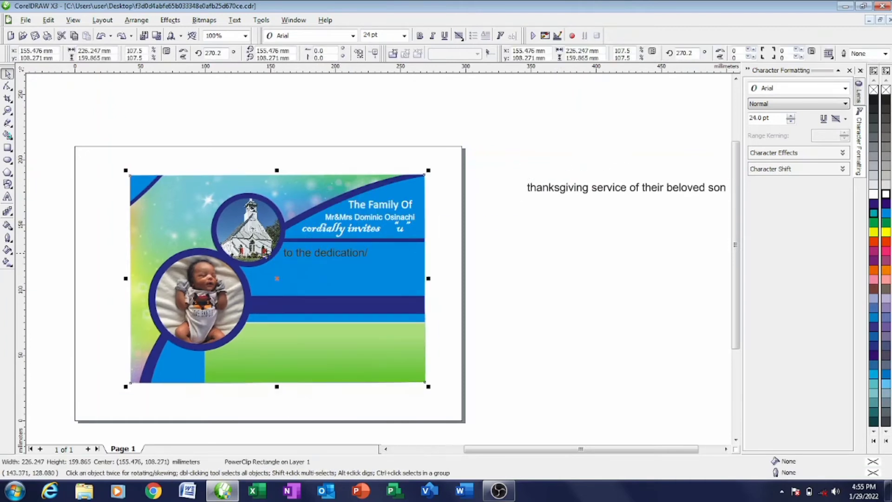
left_click(239, 164)
left_click_drag(166, 163, 313, 265)
left_click(353, 36)
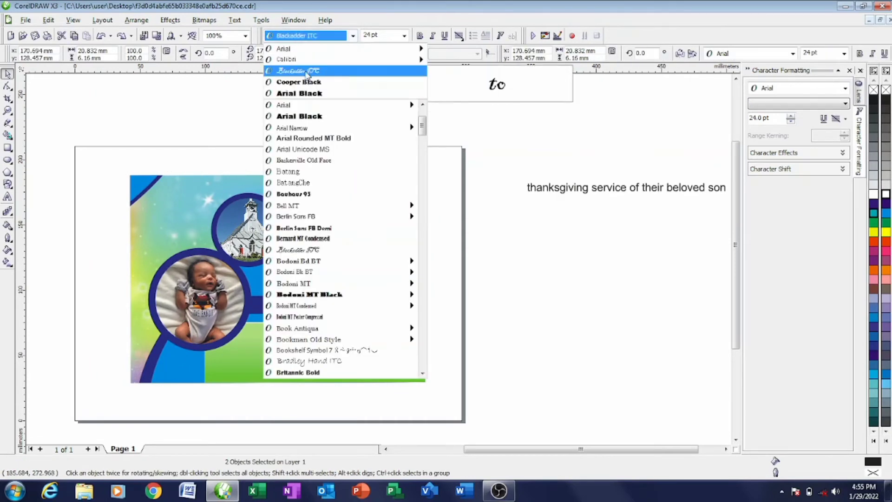
left_click(271, 253)
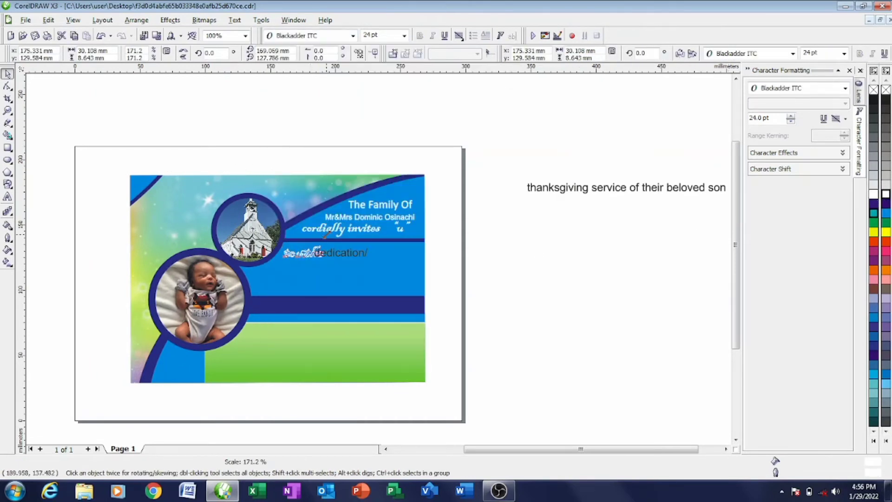
- Capitalise 'dedication/' to 'Dedication/', move 'to the' down-left and enlarge 'Dedication/'
left_click(360, 255)
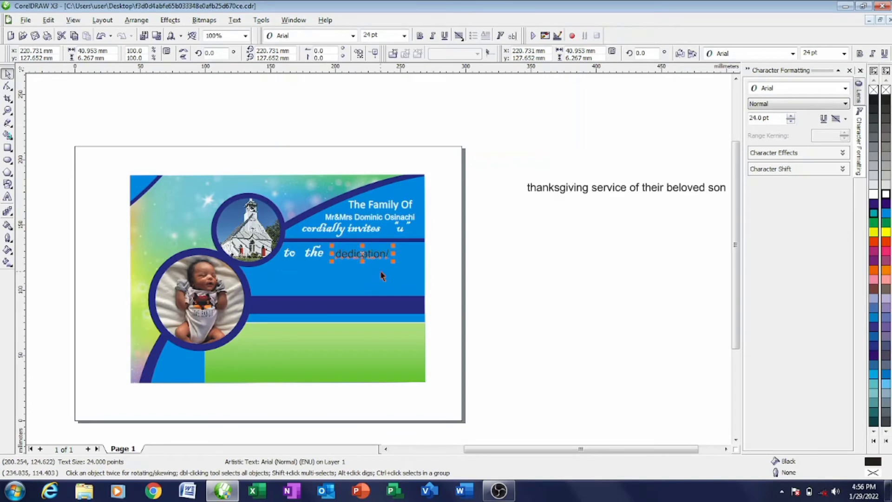
key("F8")
left_click_drag(334, 254, 394, 255)
key("shift+F3")
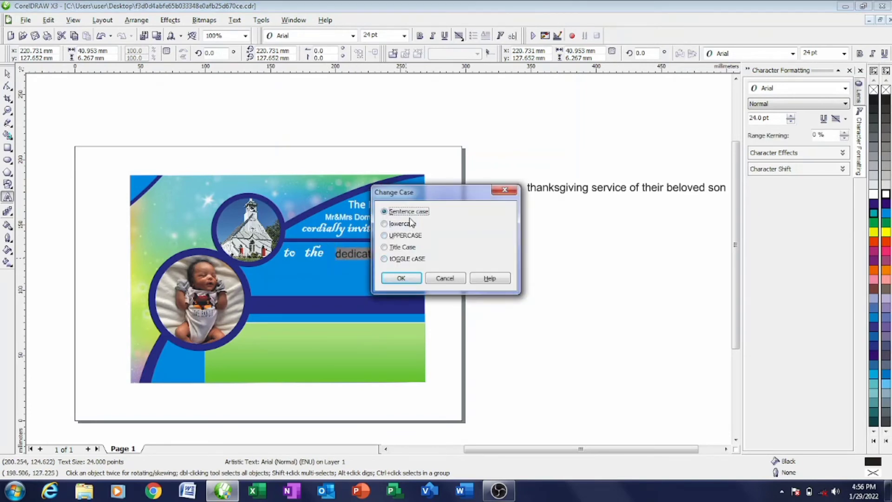
left_click(401, 278)
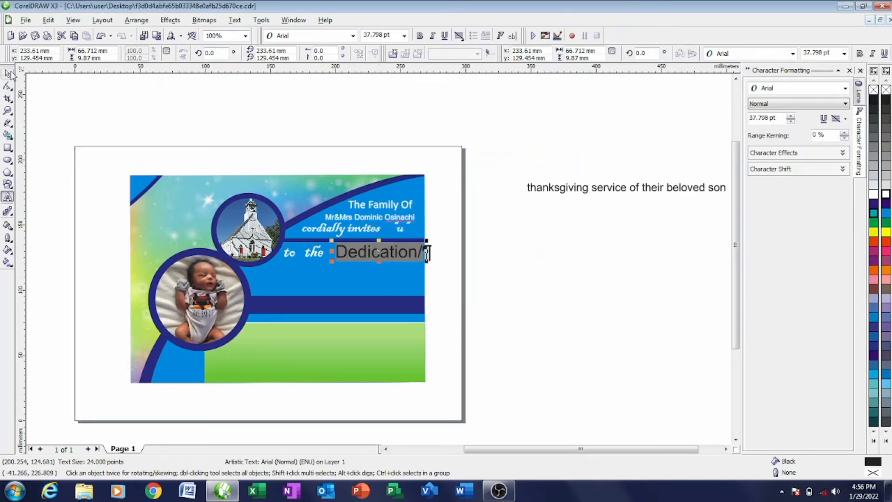
left_click(9, 74)
left_click_drag(97, 238, 294, 261)
left_click(374, 252)
key("F8")
left_click_drag(374, 252, 333, 257)
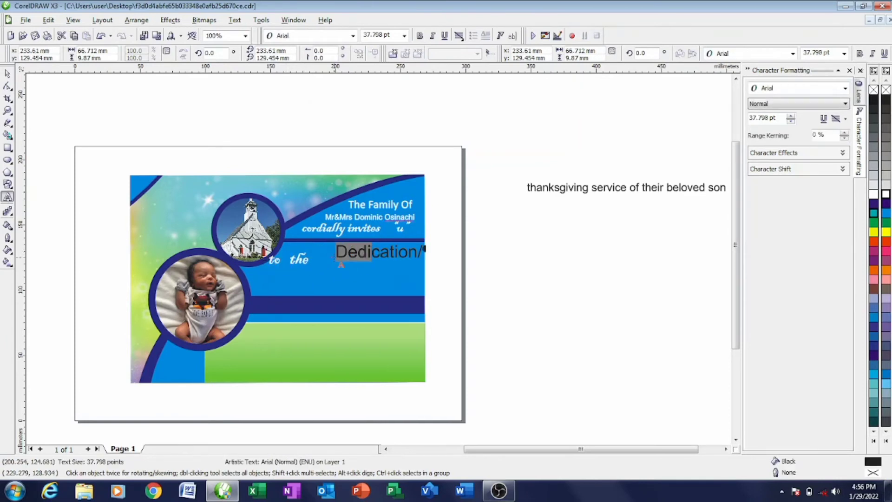
left_click(7, 74)
left_click_drag(395, 254, 421, 239)
- Set 'Dedication/' in Arial Black and move it down and to the right
left_click(371, 252)
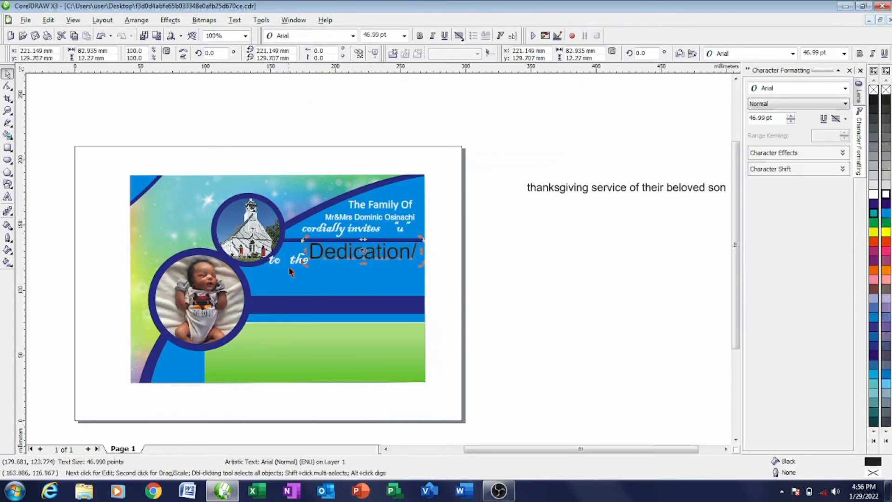
left_click(300, 260)
key("Left")
key("Left")
left_click(319, 257)
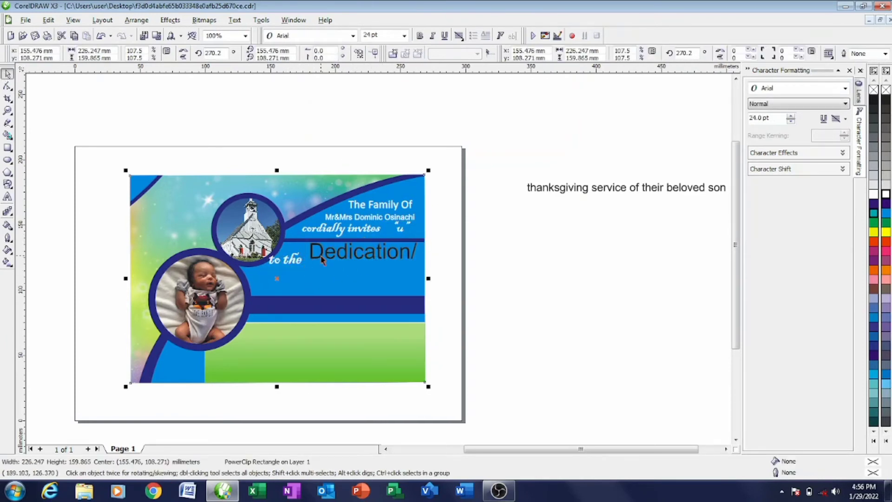
left_click(298, 263)
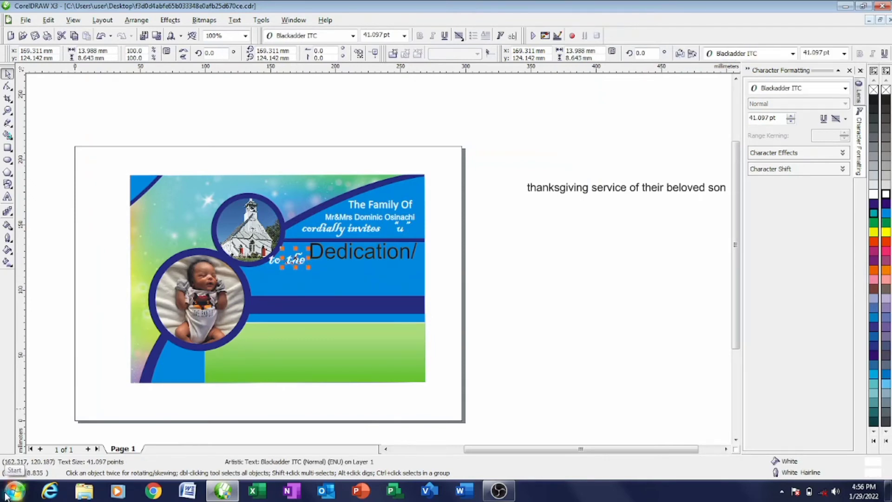
left_click(390, 241)
left_click(367, 251)
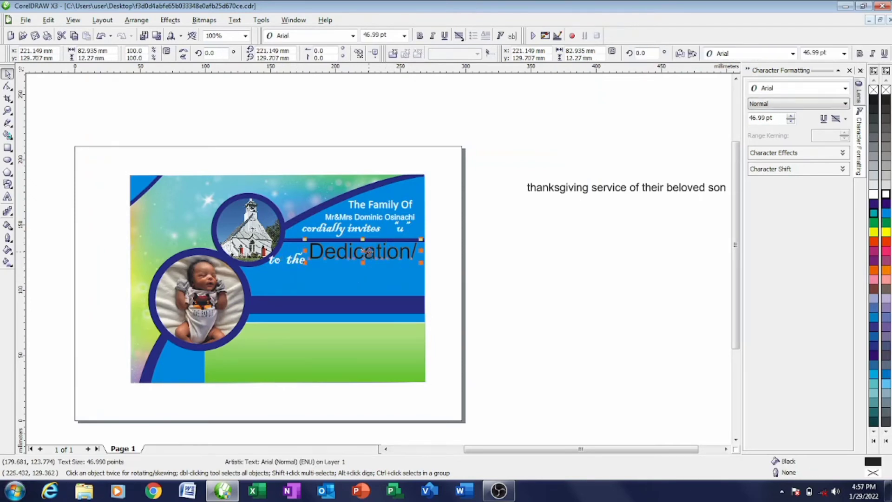
left_click(353, 35)
left_click(316, 91)
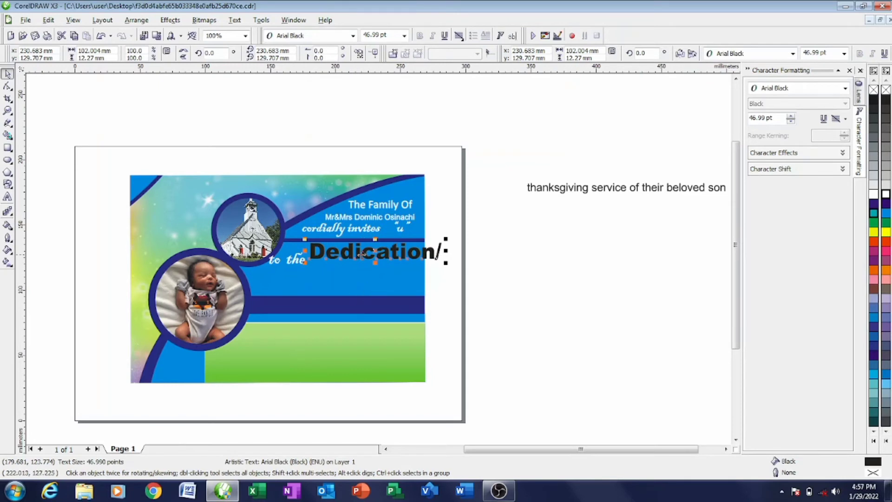
left_click_drag(376, 256, 490, 298)
left_click(288, 263)
key("Delete")
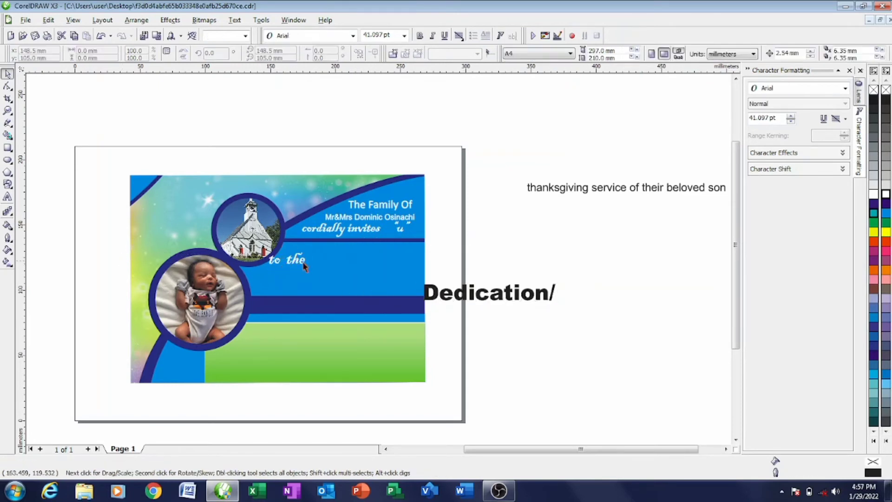
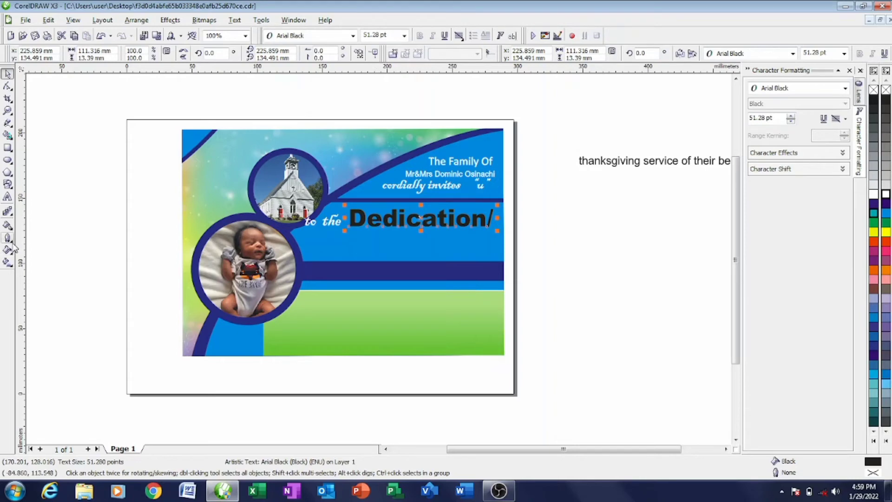
- Give 'Dedication' a linear fountain fill starting from light green
left_click(13, 249)
left_click(14, 255)
left_click(41, 255)
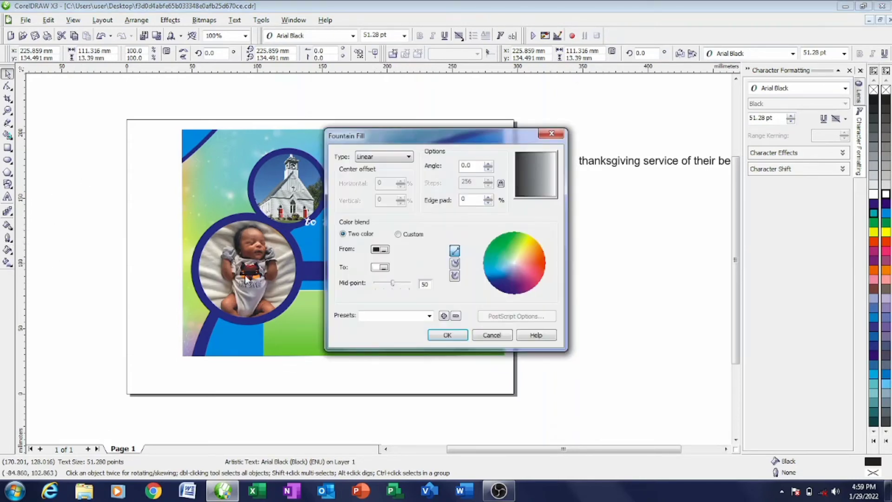
left_click(388, 251)
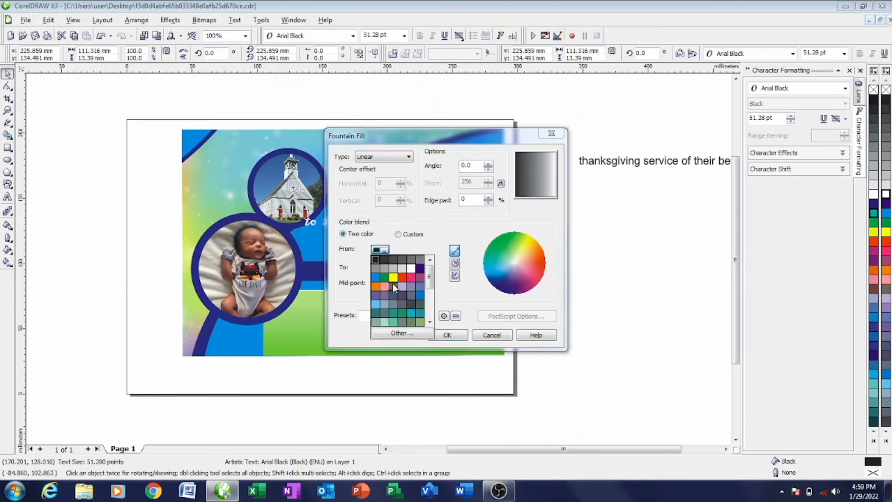
left_click(430, 322)
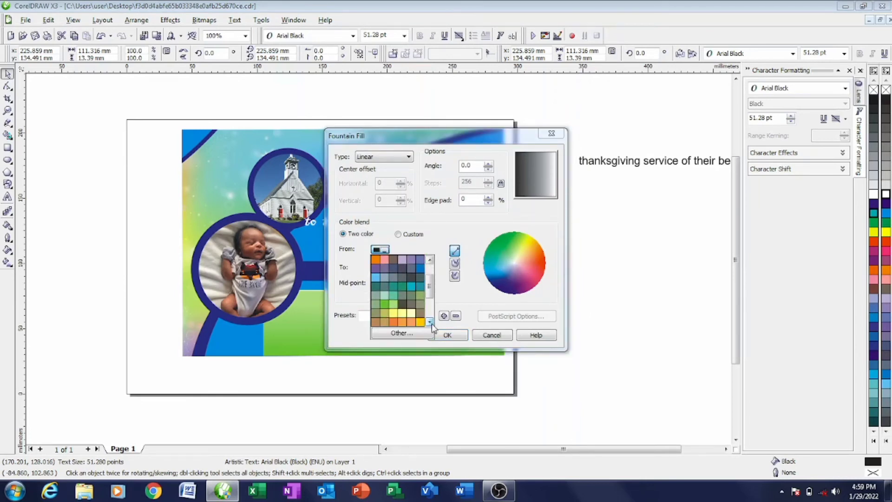
left_click(430, 322)
left_click(430, 322)
left_click(430, 322)
left_click(430, 321)
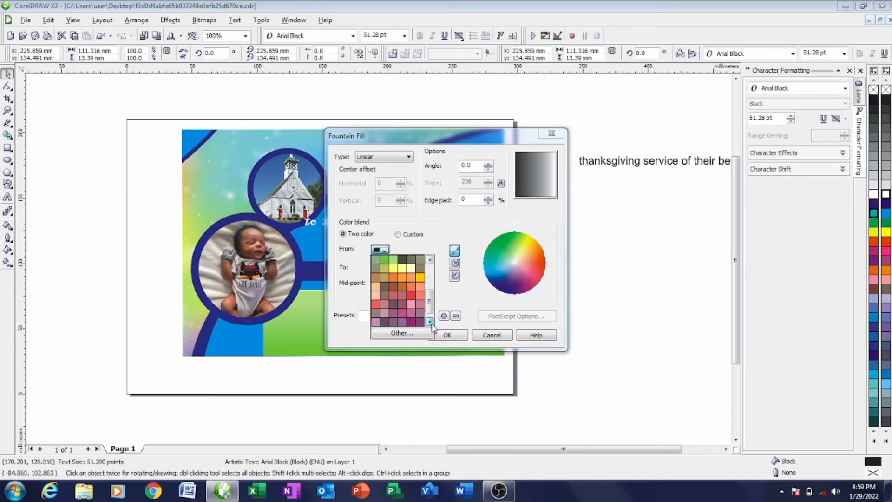
left_click(393, 259)
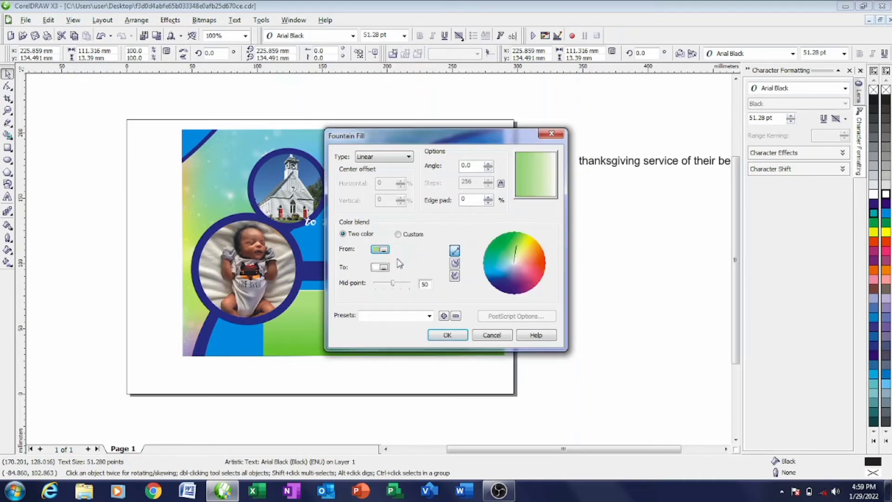
left_click(445, 336)
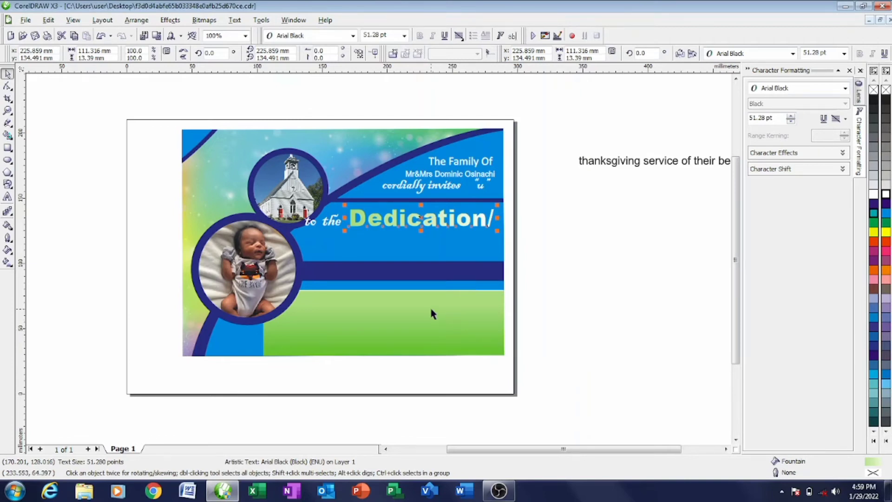
- Adjust the gradient angle to about -60° and its edge padding, then enlarge 'Dedication' slightly
left_click(7, 262)
left_click(11, 251)
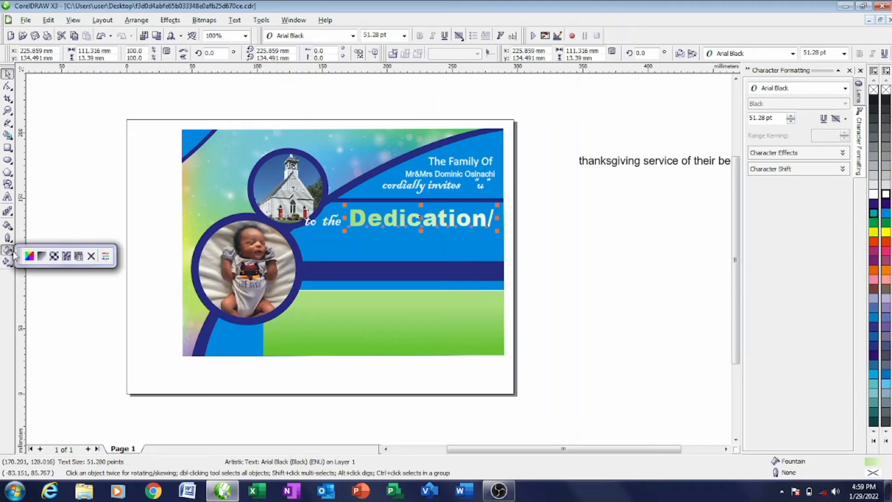
left_click(41, 256)
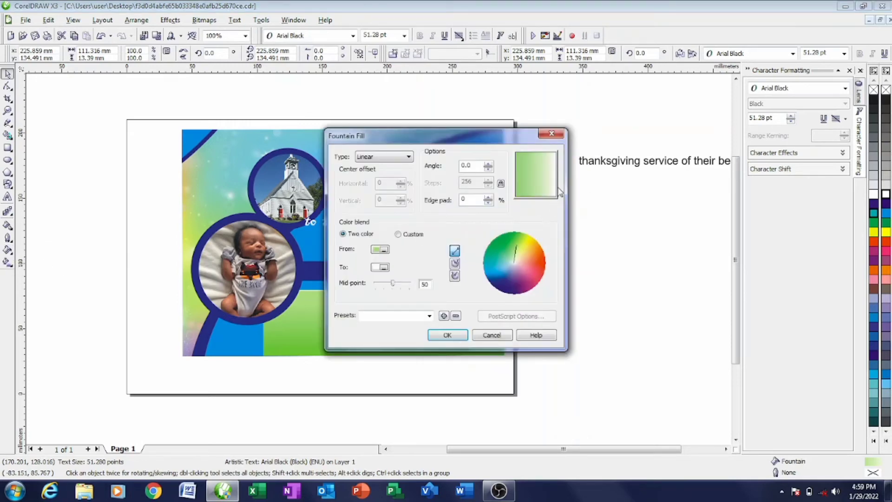
left_click_drag(528, 183, 548, 196)
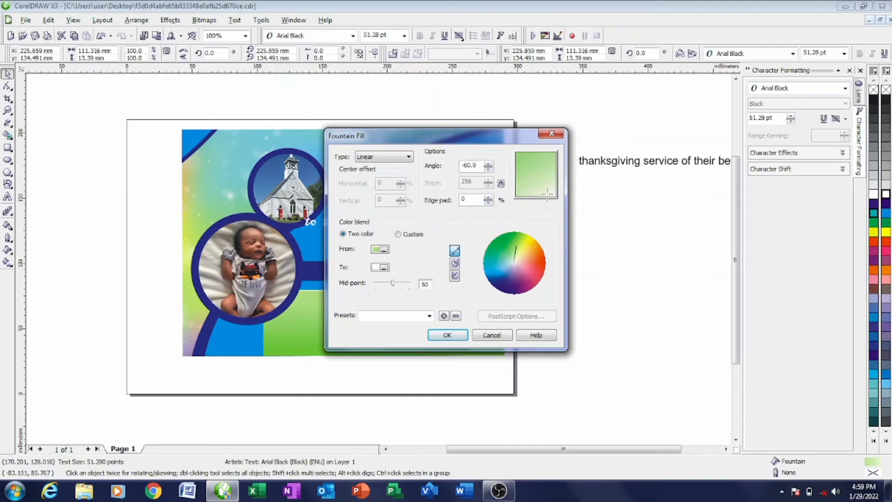
left_click(488, 197)
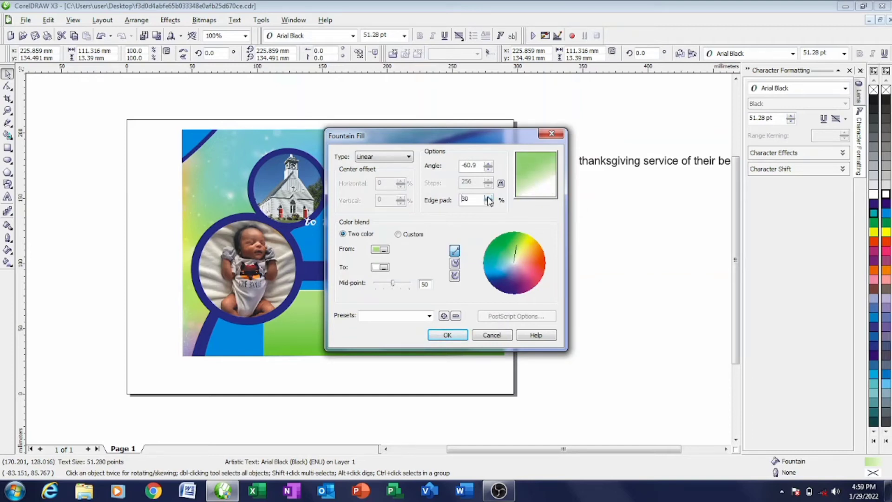
left_click_drag(533, 172, 536, 190)
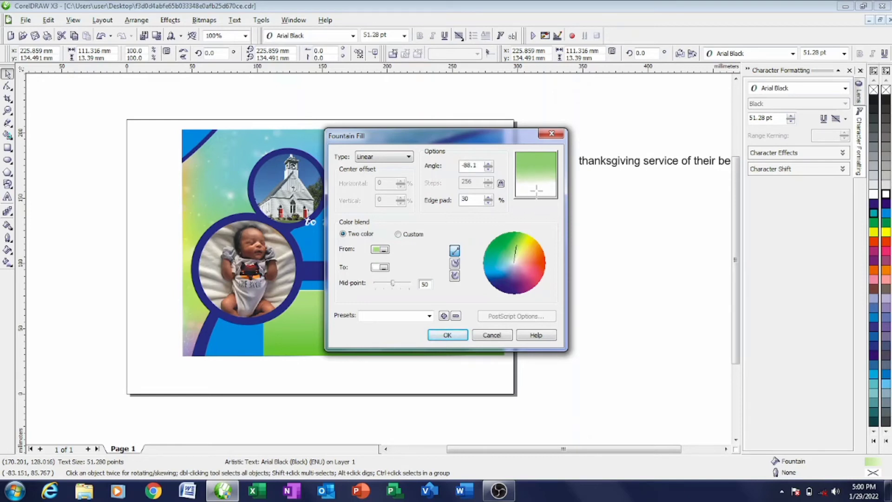
left_click(488, 203)
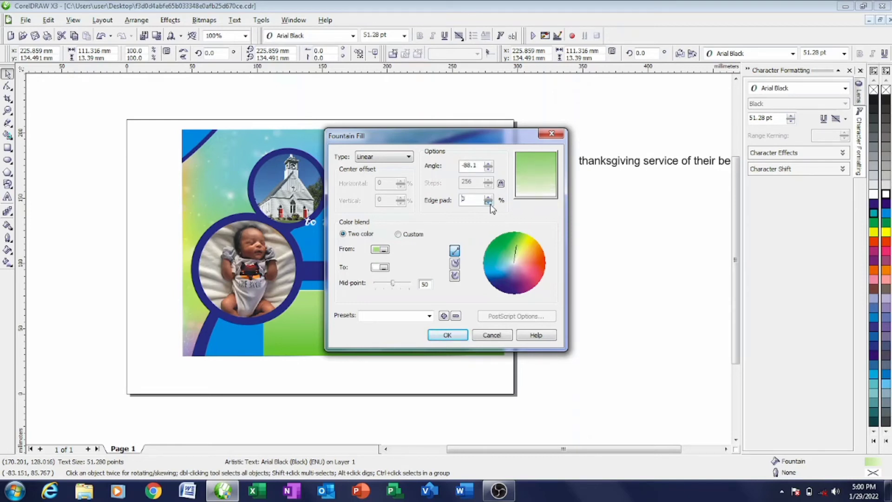
left_click(449, 335)
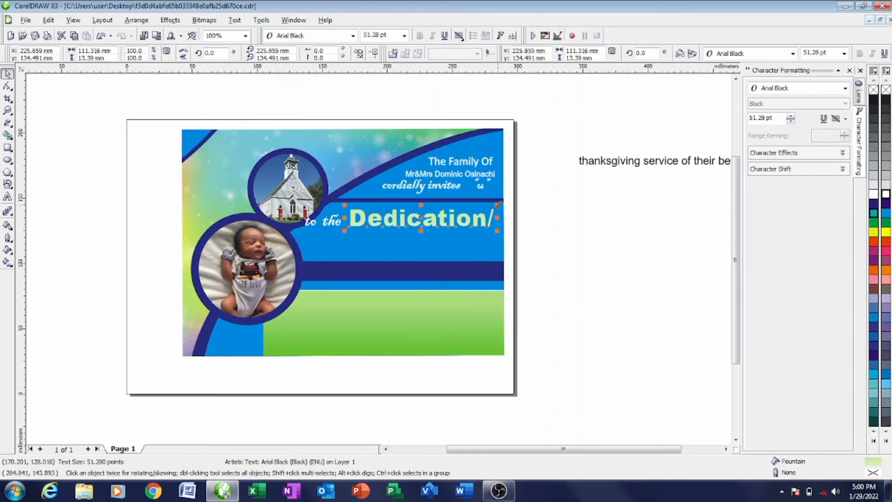
mouse_move(499, 204)
left_mouse_down()
mouse_move(514, 199)
mouse_move(504, 203)
left_mouse_up()
- Nudge the words 'to the' slightly right and down
left_click(550, 197)
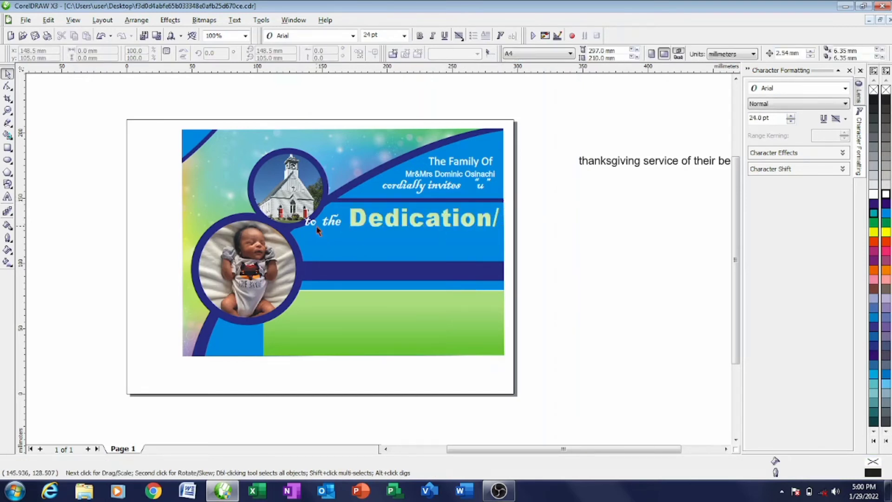
left_click_drag(171, 201, 342, 235)
scroll(328, 224, "up", 2)
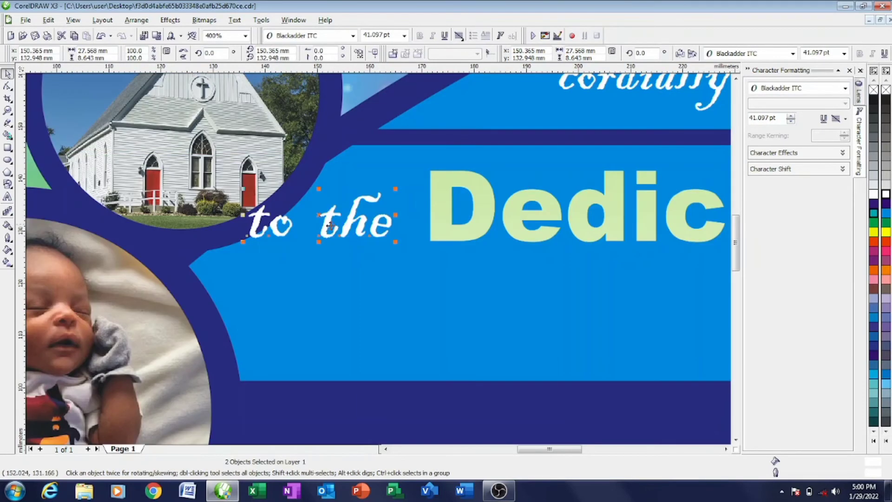
left_click_drag(318, 214, 328, 221)
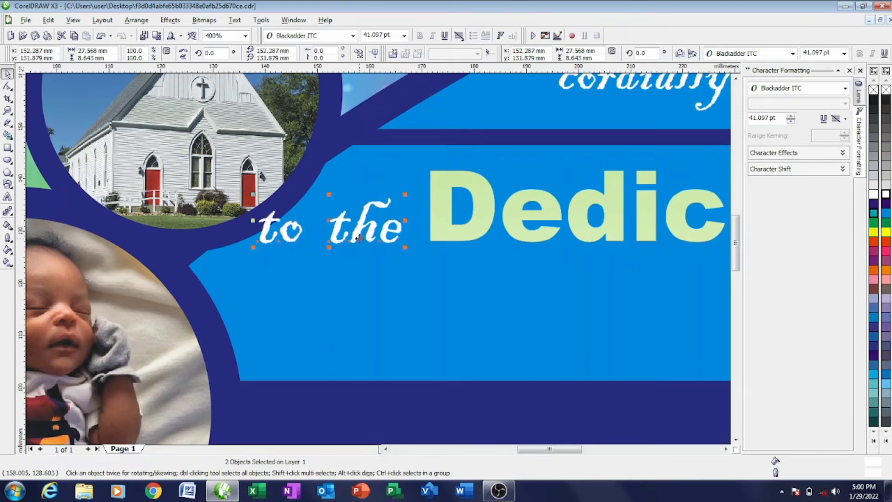
scroll(439, 278, "down", 2)
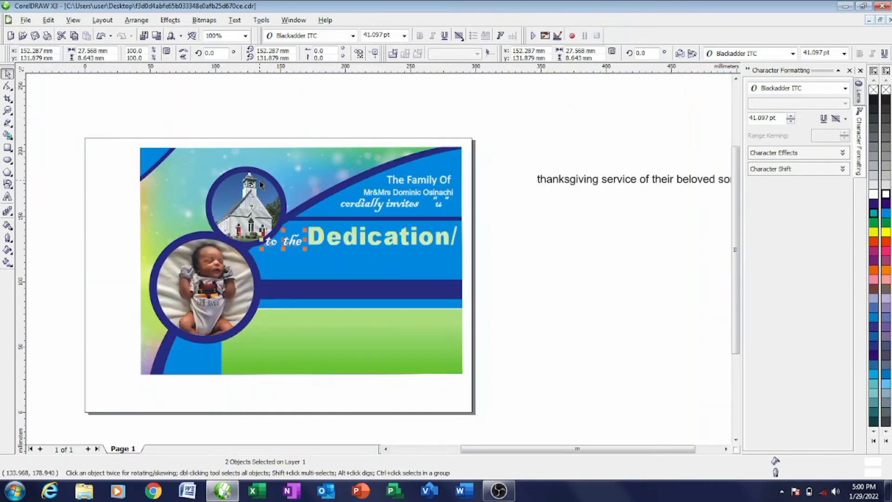
- Bring the 'thanksgiving' word under 'Dedication' and set it in Cooper Black
left_click_drag(571, 187, 424, 268)
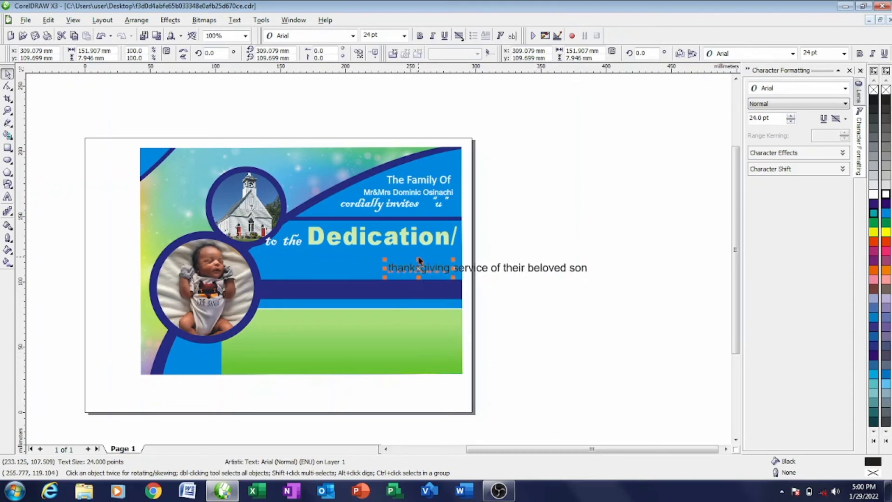
left_click_drag(418, 260, 413, 237)
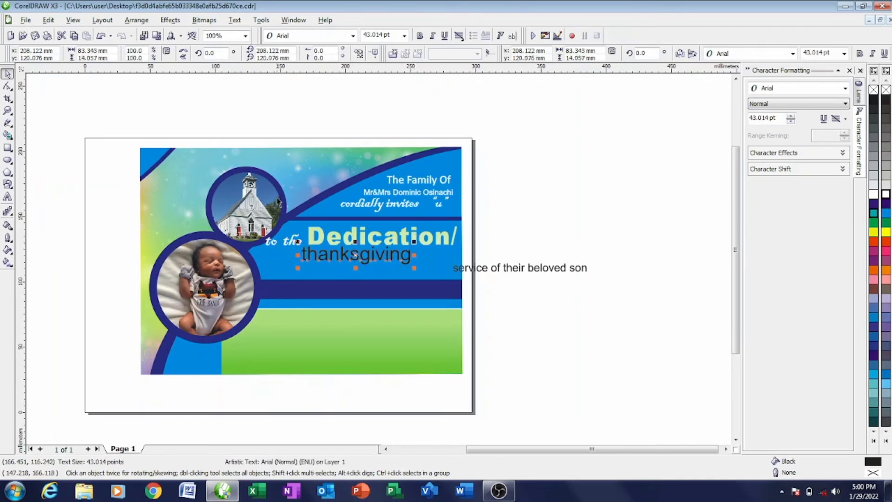
left_click(353, 36)
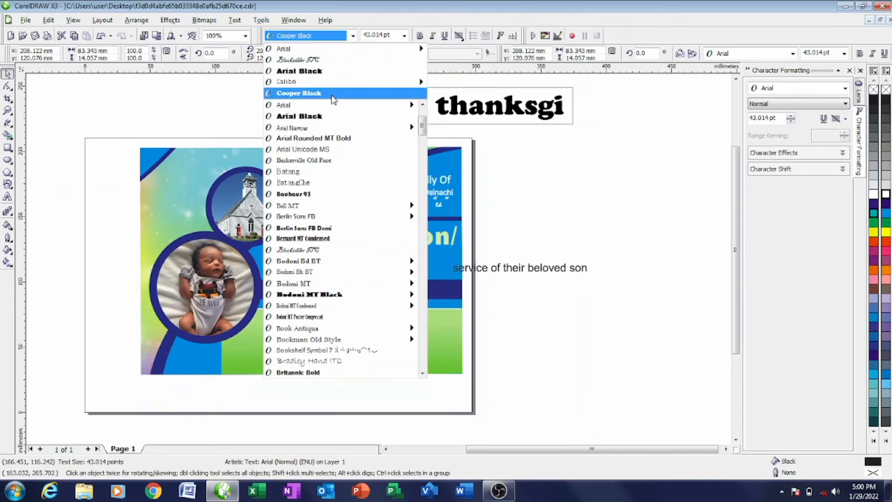
left_click(333, 95)
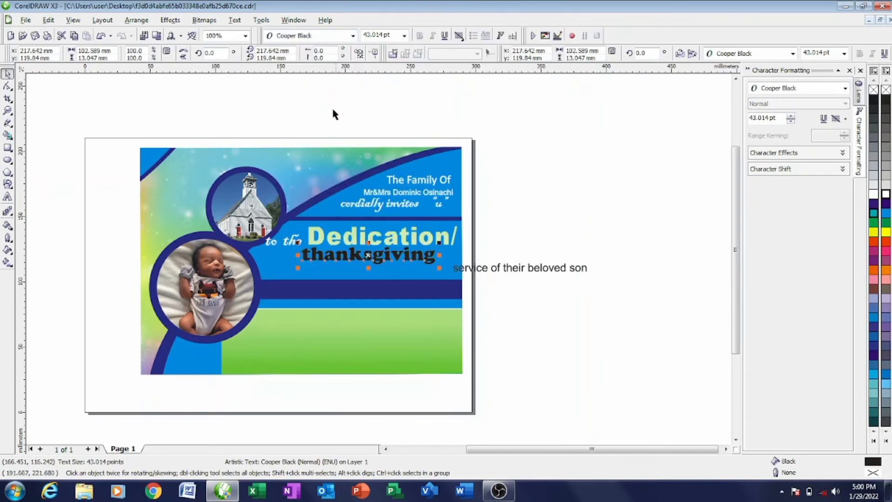
- Change the case of the word to 'Thanksgiving', then to all-caps 'THANKSGIVING'
double_click(304, 257)
left_click_drag(304, 257, 429, 262)
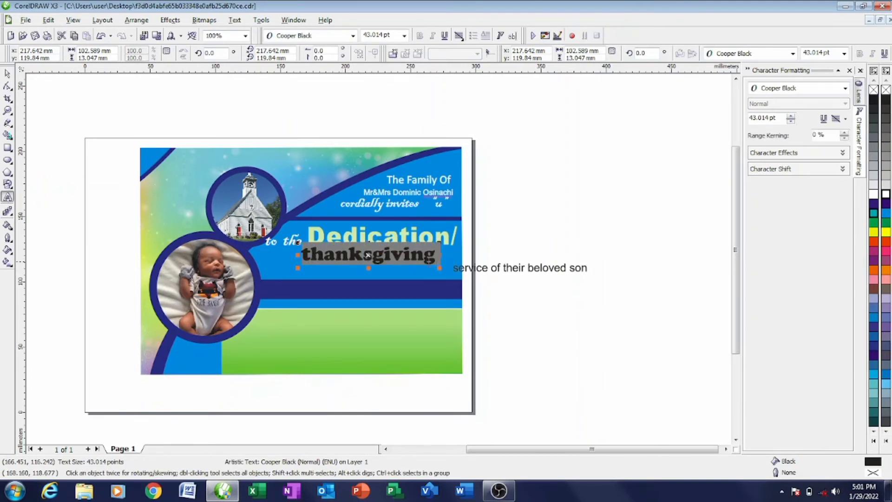
key("shift+F3")
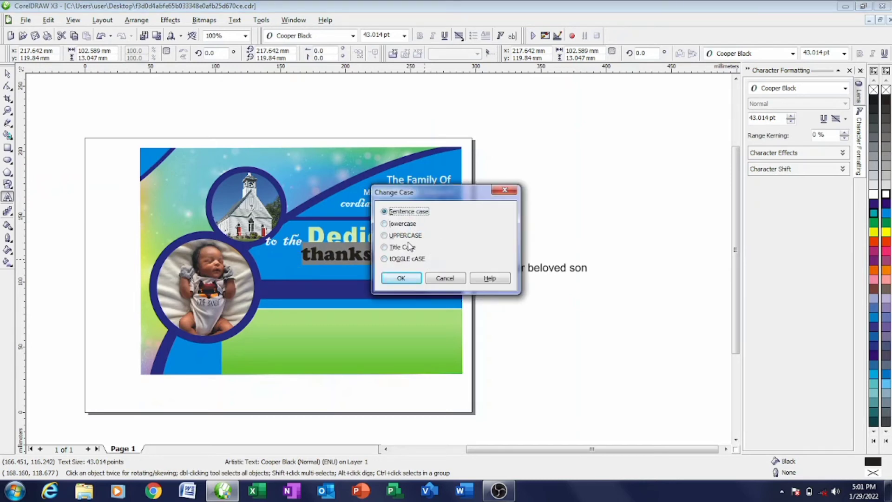
left_click(401, 278)
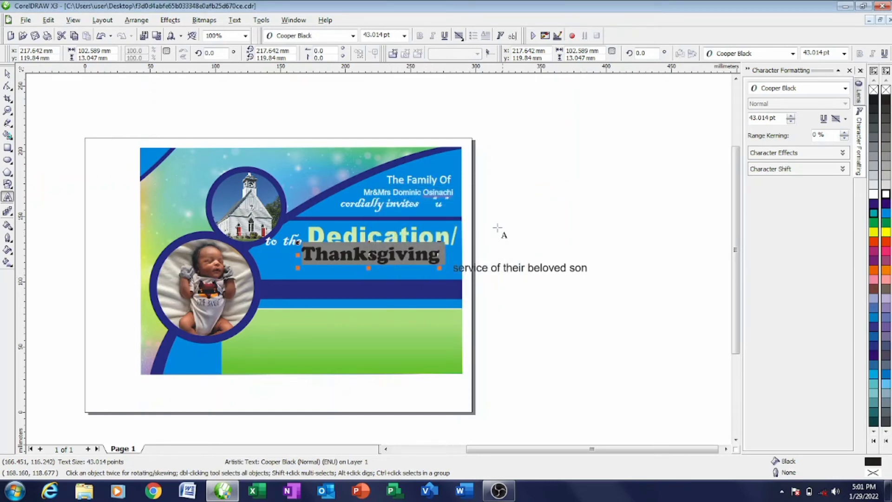
left_click(497, 227)
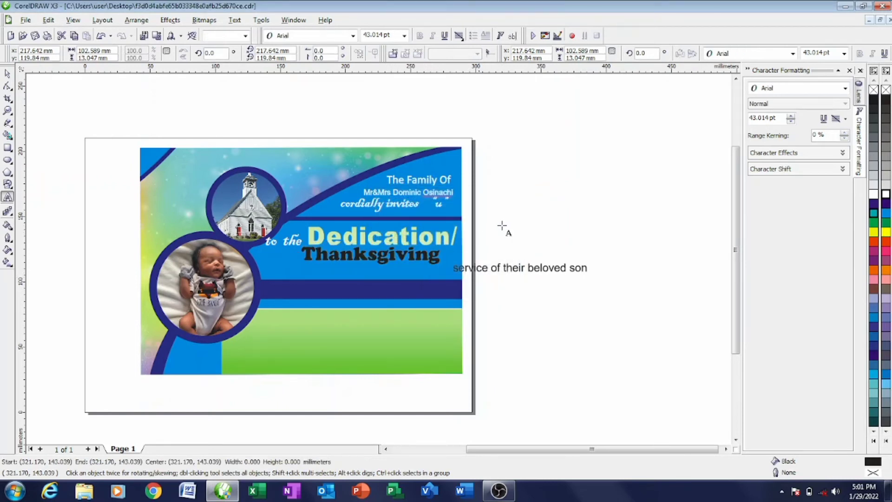
left_click(7, 76)
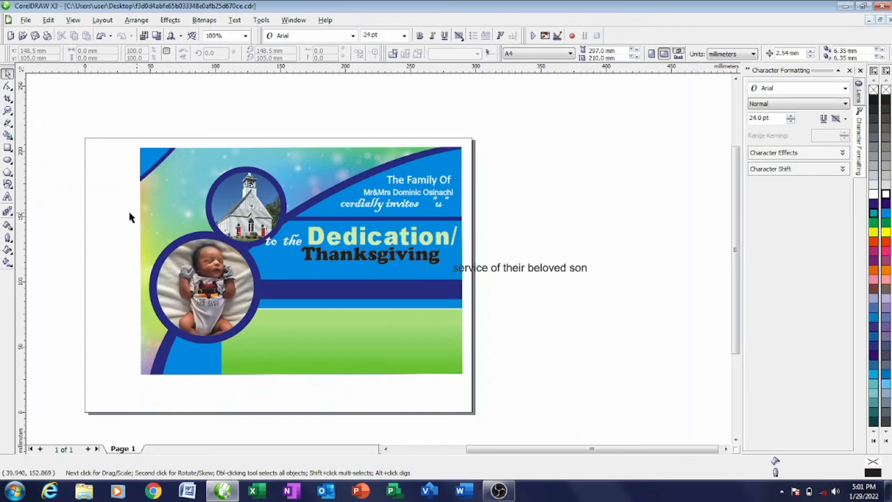
double_click(309, 252)
left_click_drag(312, 254, 336, 254)
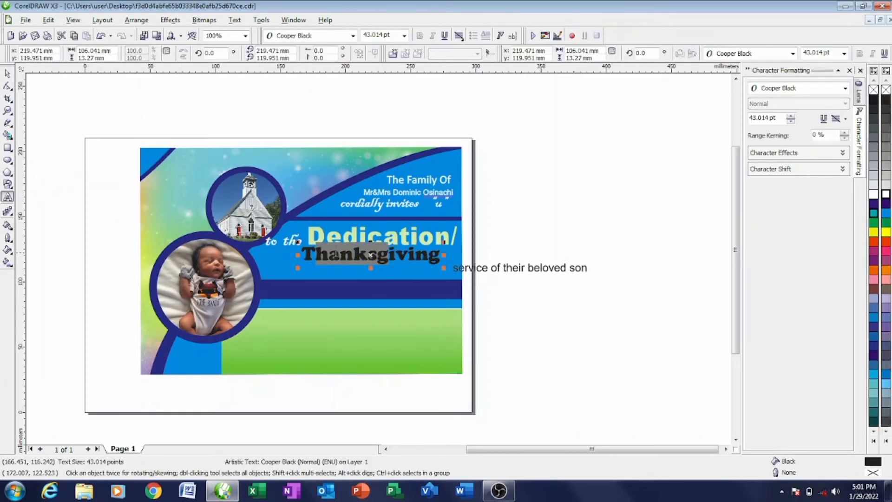
double_click(370, 254)
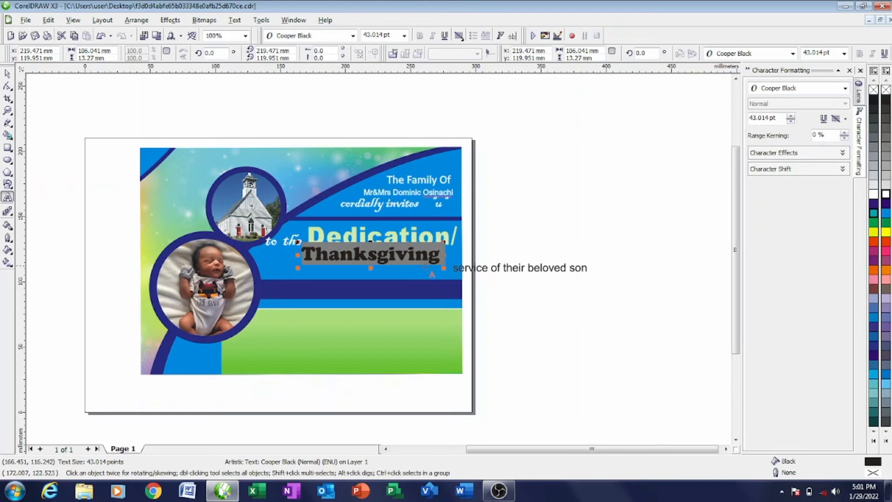
key("shift+F3")
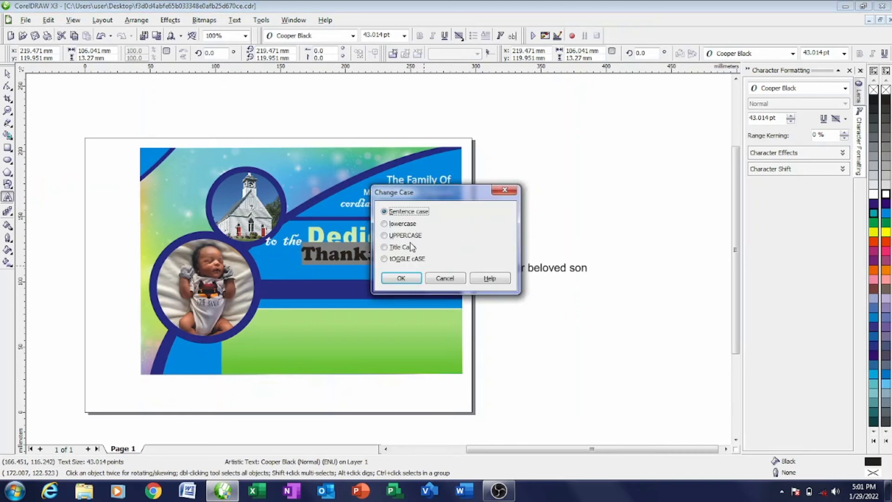
left_click(401, 278)
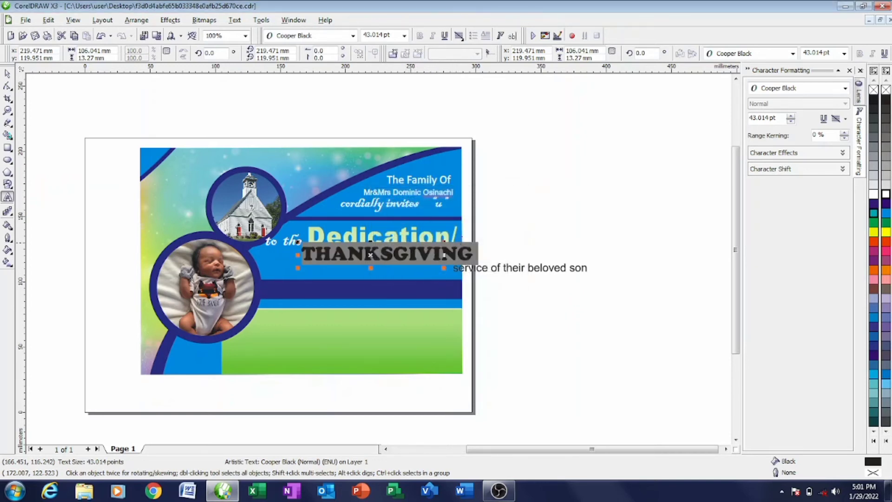
left_click(8, 73)
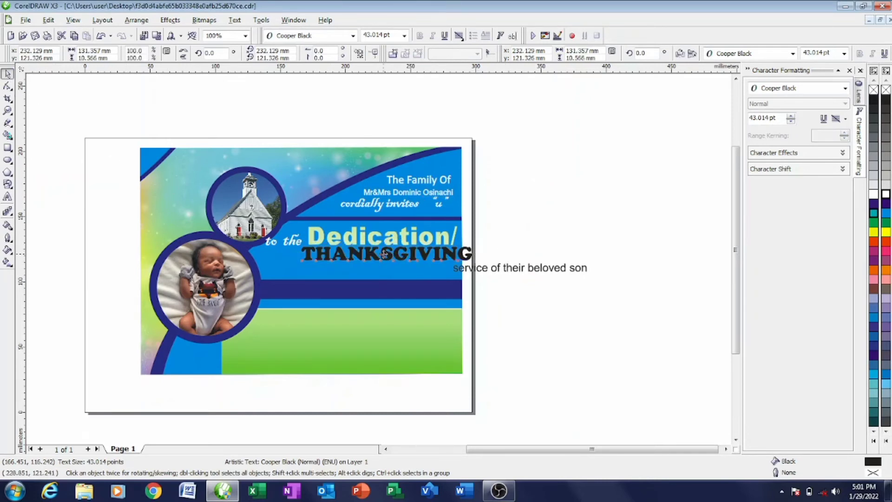
- Shrink THANKSGIVING to about 78% and position it directly beneath 'Dedication/'
left_click_drag(387, 254, 356, 255)
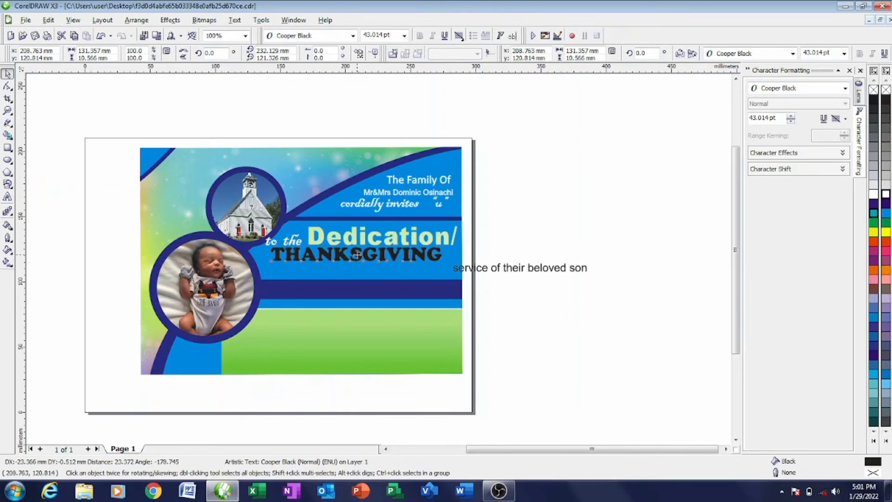
left_click(480, 212)
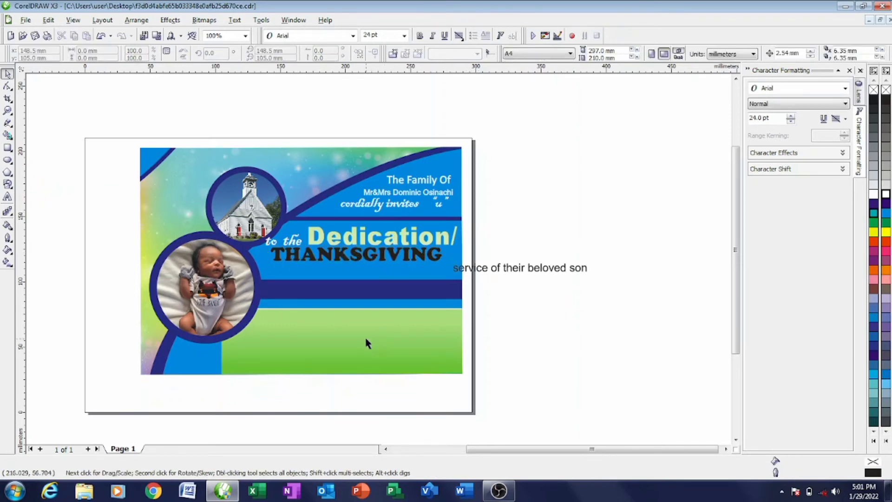
left_click(391, 259)
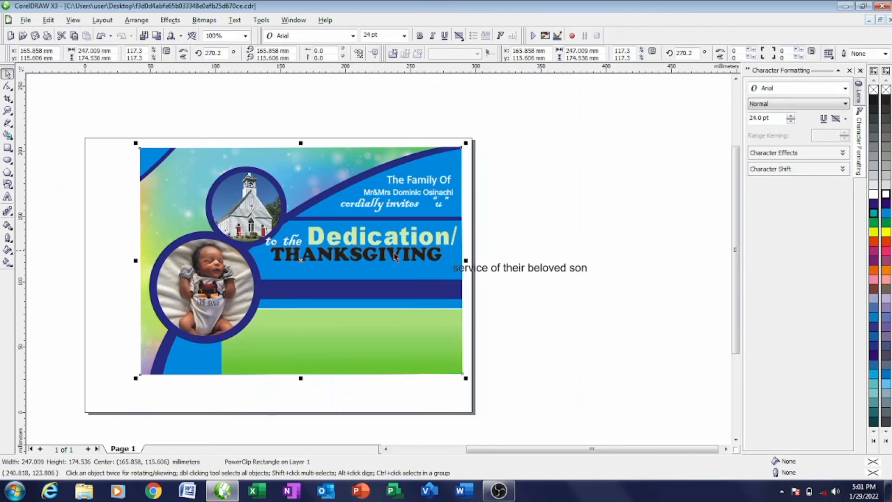
left_click(411, 257)
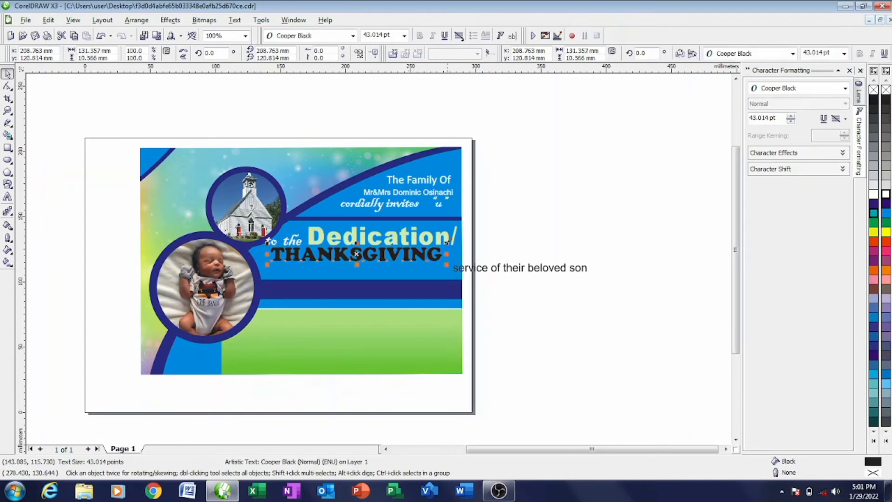
left_click_drag(446, 263, 406, 255)
mouse_move(346, 257)
left_mouse_down()
mouse_move(353, 259)
mouse_move(345, 257)
left_mouse_up()
left_click(390, 123)
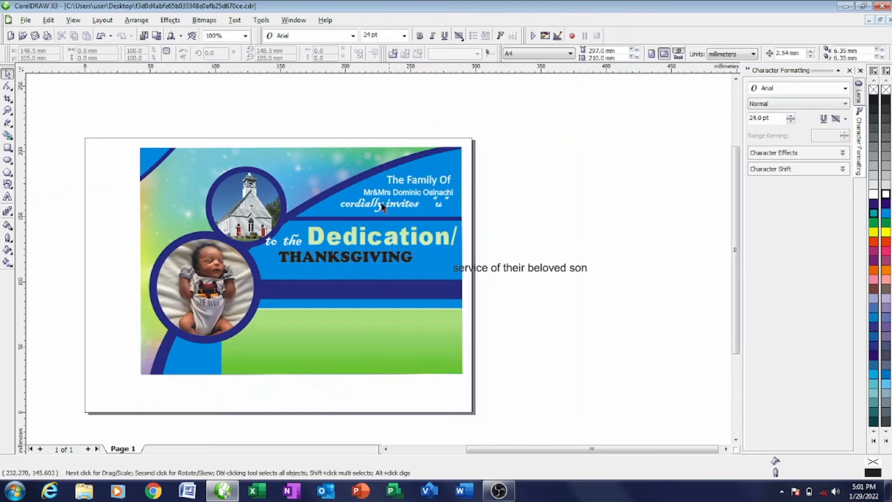
- Move 'service' onto the card and copy another text's style onto it
left_click_drag(485, 275, 279, 269)
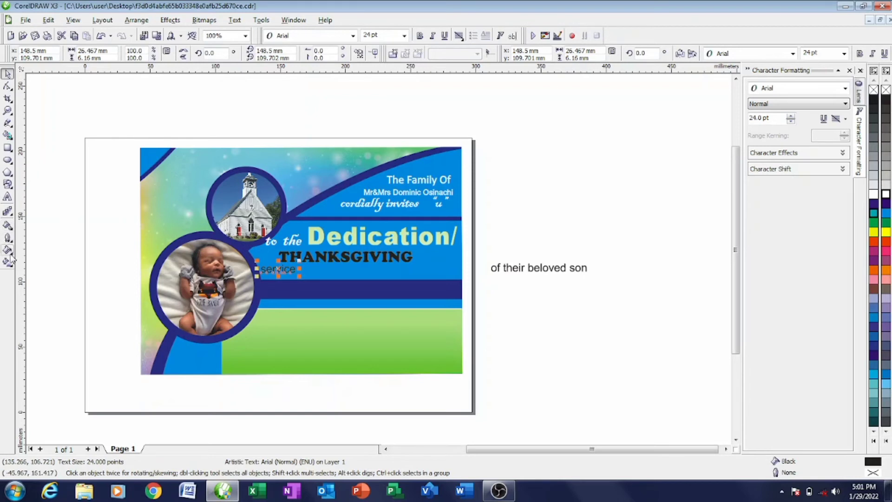
left_click(8, 226)
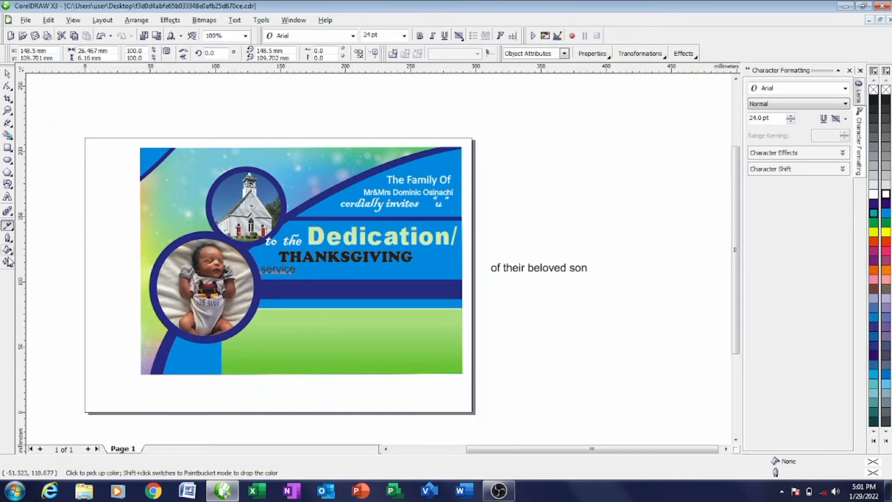
left_click(11, 227)
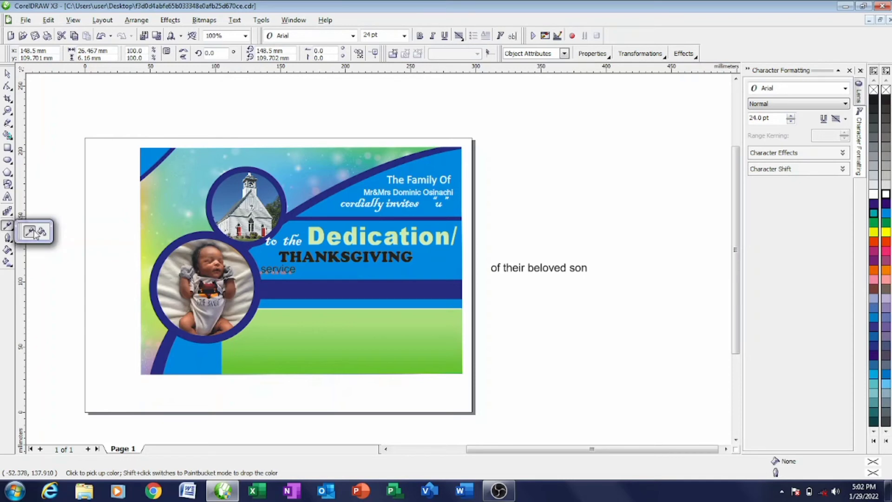
left_click(41, 230)
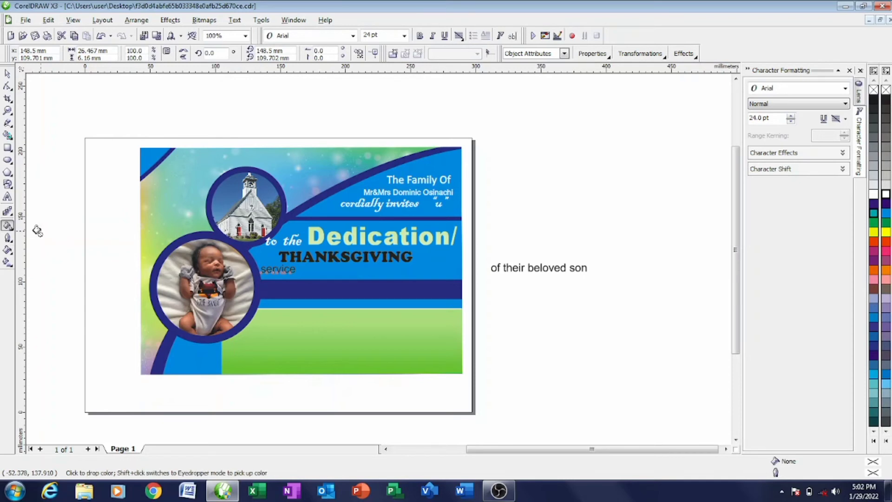
left_click(271, 271)
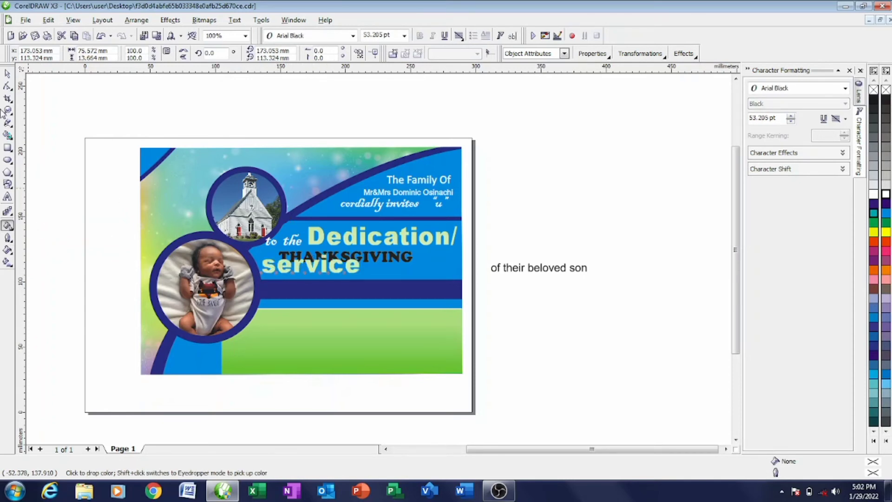
- Set 'service' in non-bold Calibri, shrink it to about 31 pt and lower it
left_click(8, 75)
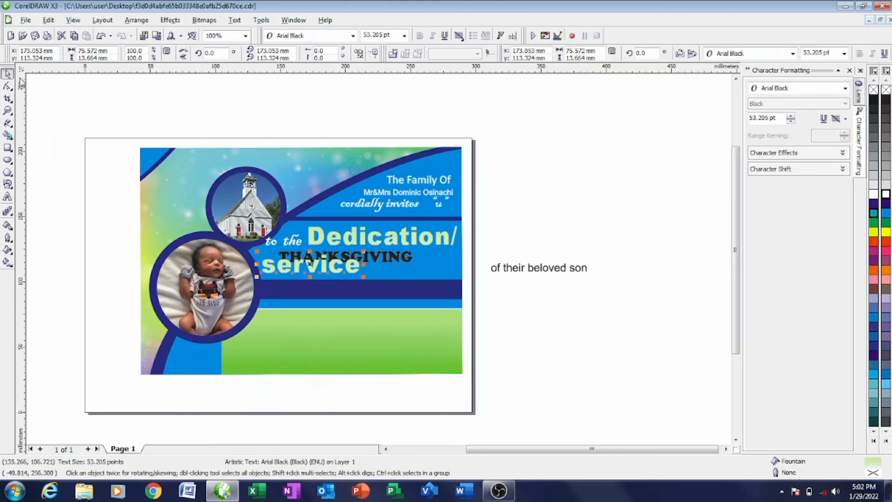
left_click(353, 36)
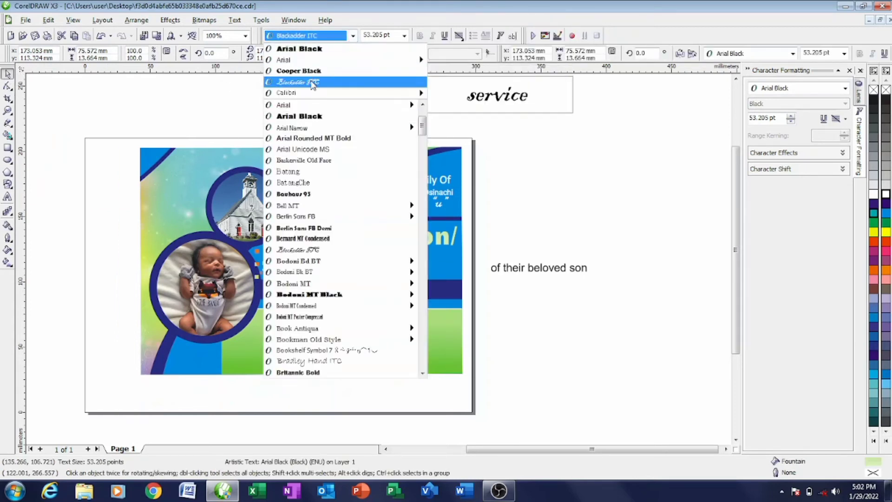
left_click(307, 93)
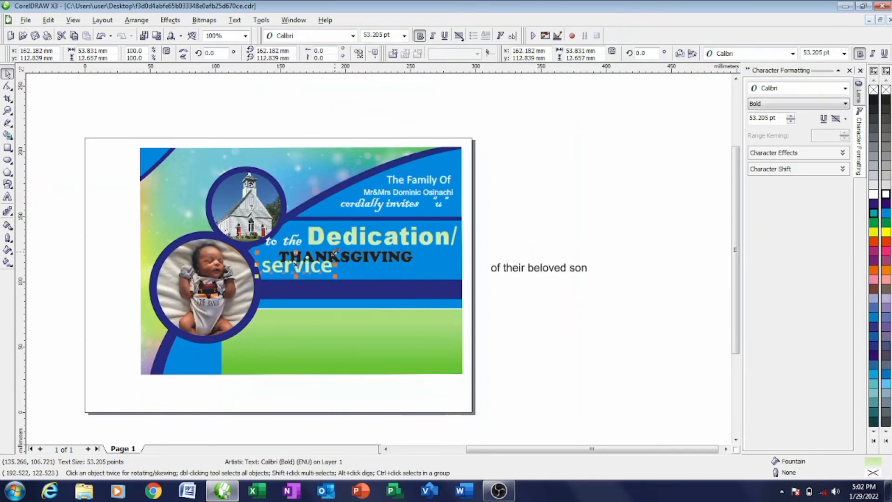
left_click_drag(335, 252, 310, 259)
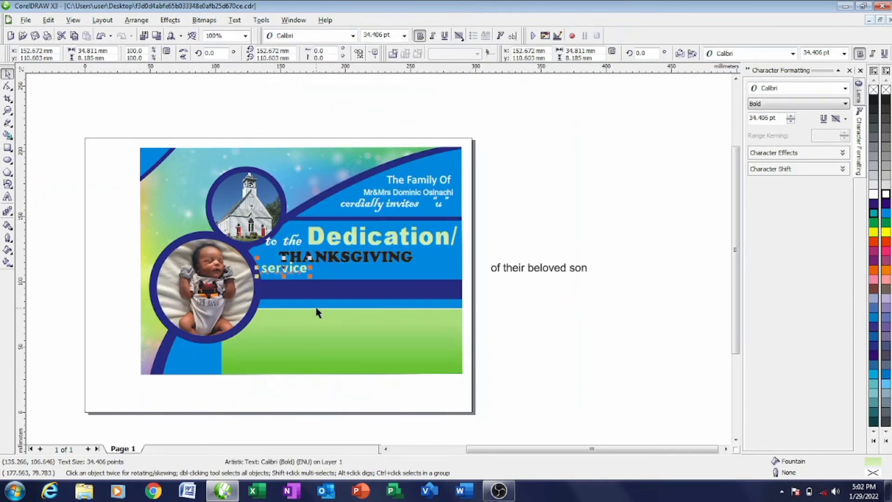
left_click(419, 36)
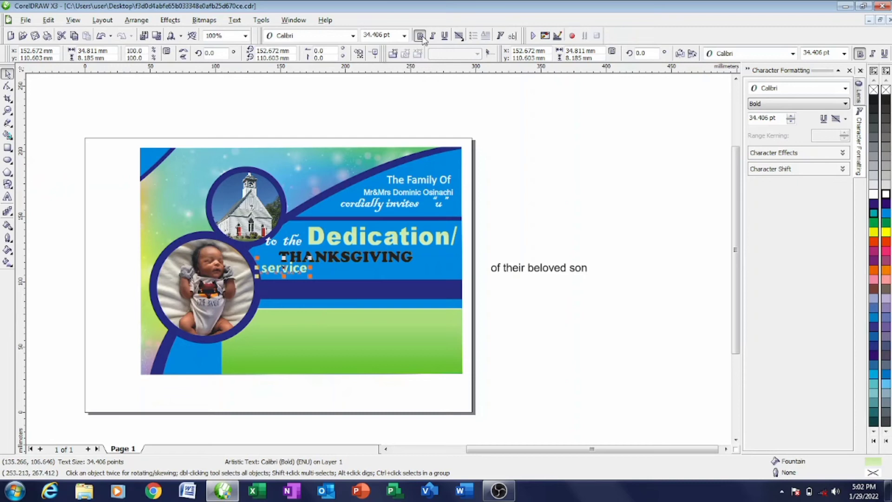
left_click_drag(310, 258, 283, 274)
- Enlarge THANKSGIVING to about 36 pt and move it down a little
left_click(329, 259)
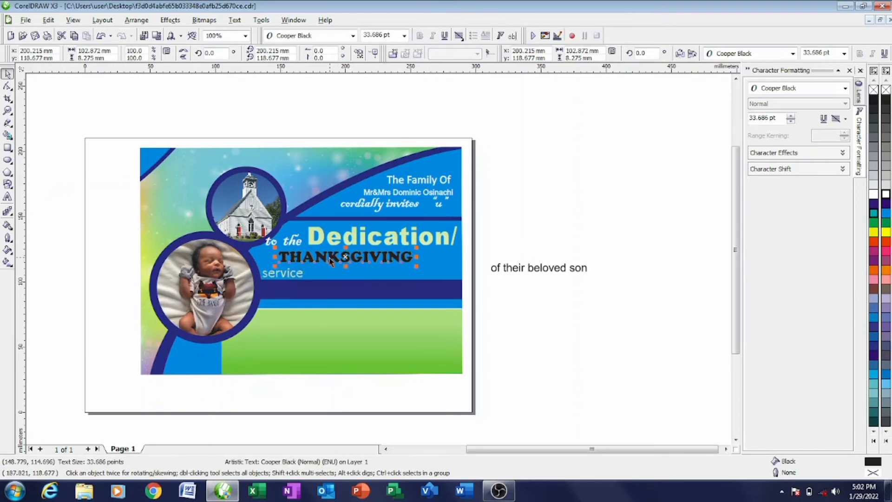
left_click(389, 261)
left_click(400, 256)
left_click_drag(416, 249, 426, 248)
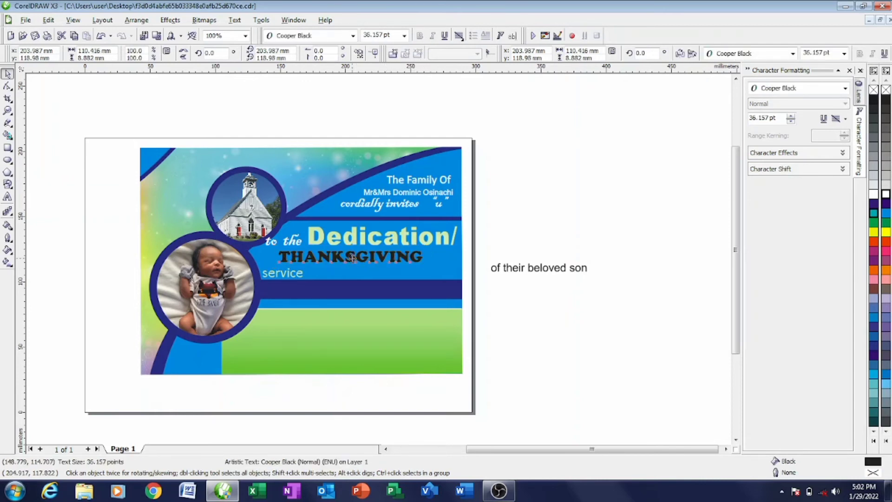
left_click_drag(351, 256, 366, 262)
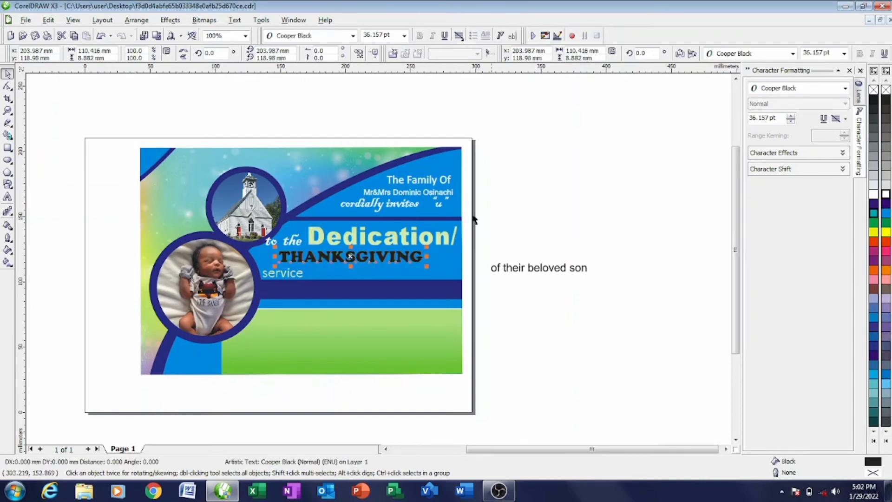
left_click(466, 283)
- Set 'of their beloved son' in Blackadder ITC and place it after 'service'
left_click(514, 269)
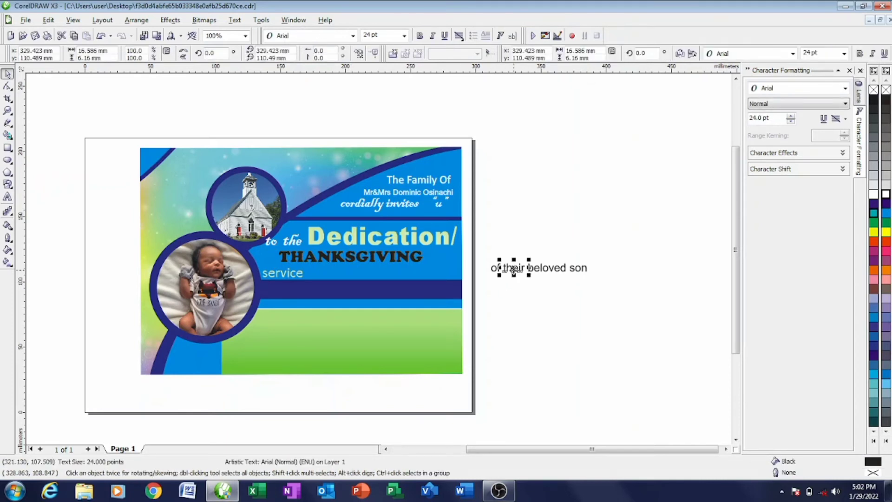
left_click_drag(626, 288, 626, 288)
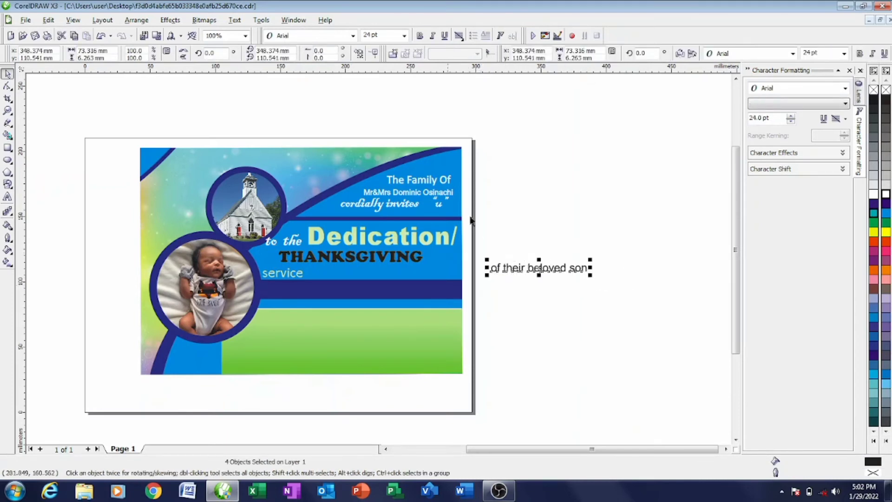
left_click(353, 36)
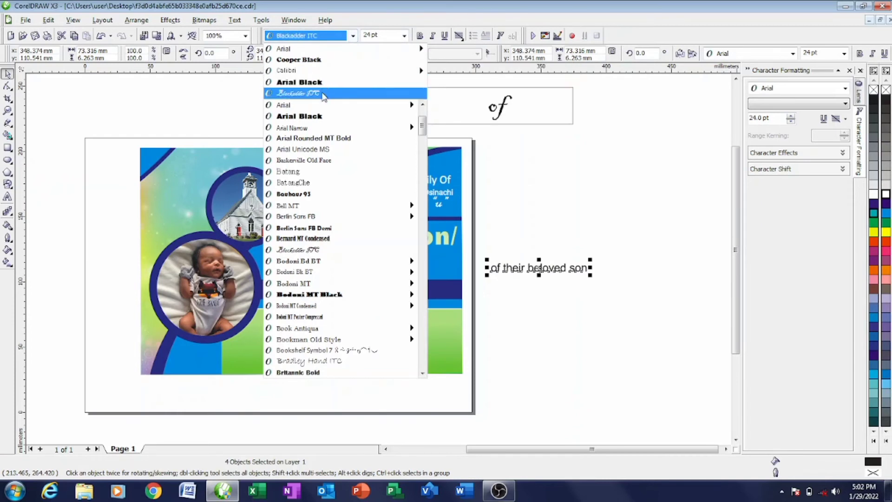
left_click(323, 93)
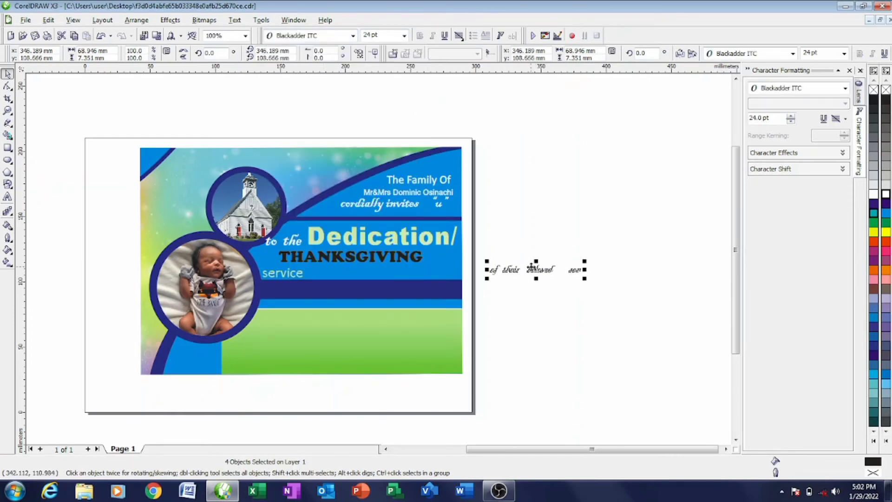
left_click_drag(535, 273, 349, 271)
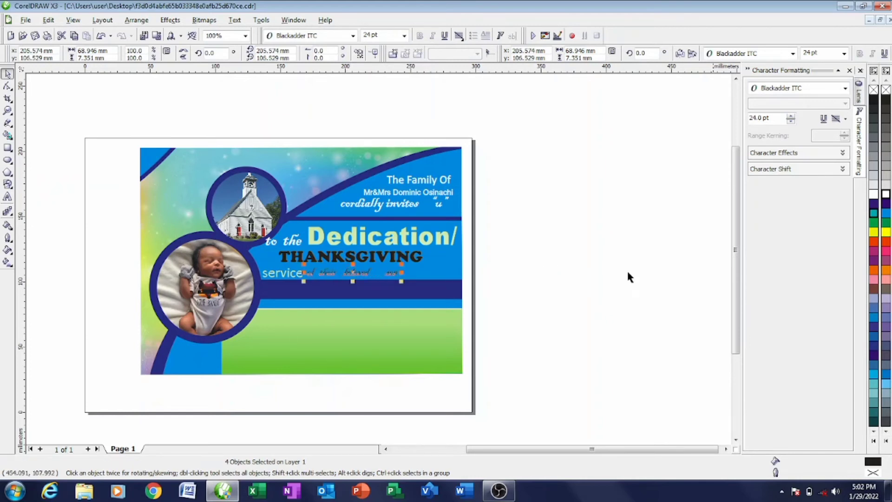
- Give the phrase a white fill and white outline, and enlarge it to about 32.6 pt
left_click(885, 195)
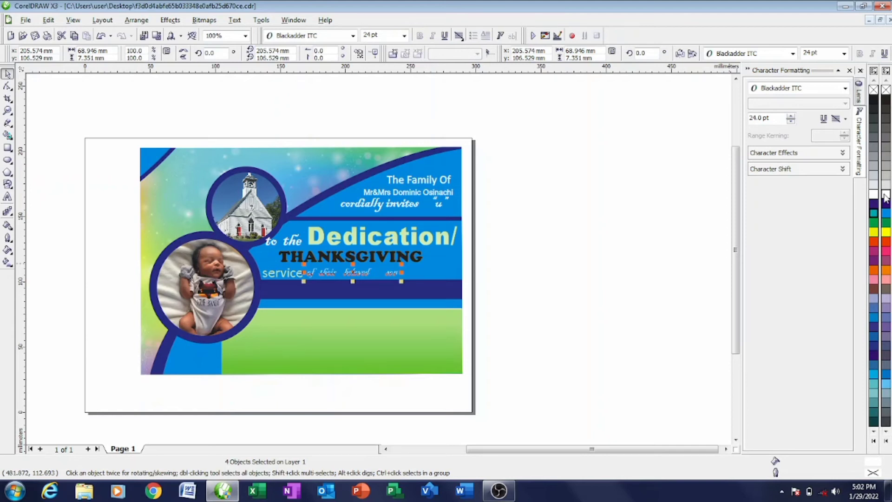
right_click(885, 194)
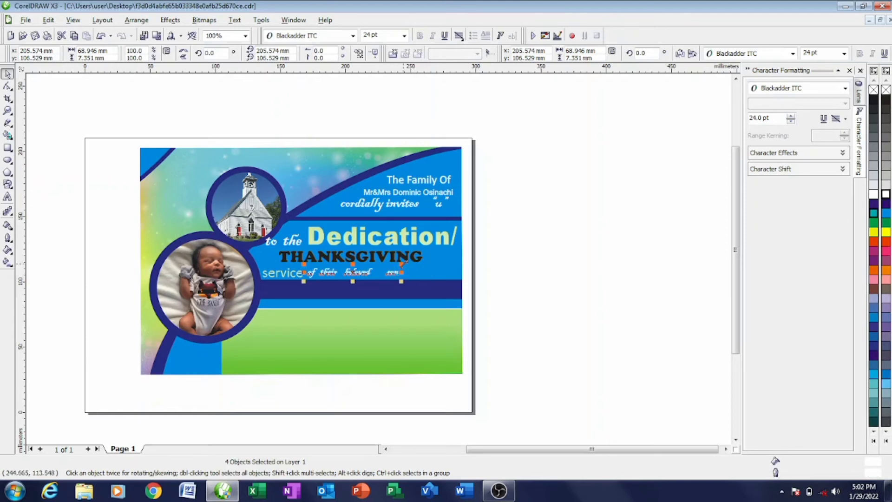
left_click_drag(402, 264, 434, 259)
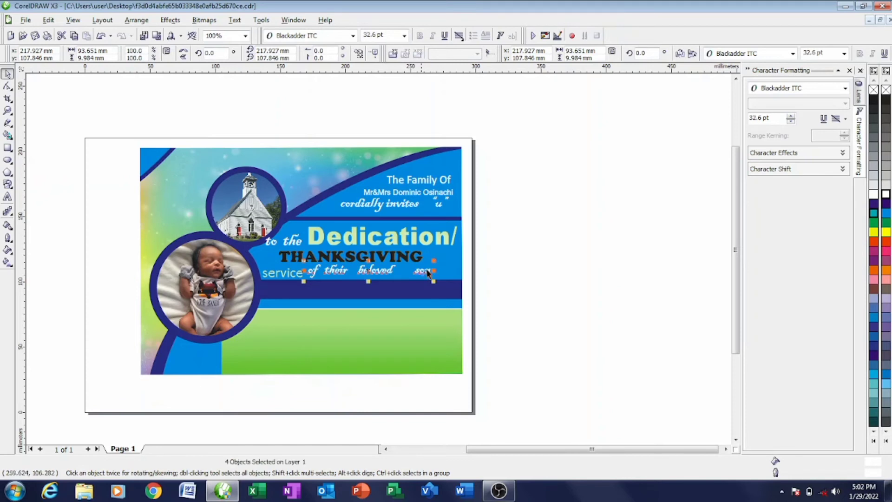
left_click(512, 248)
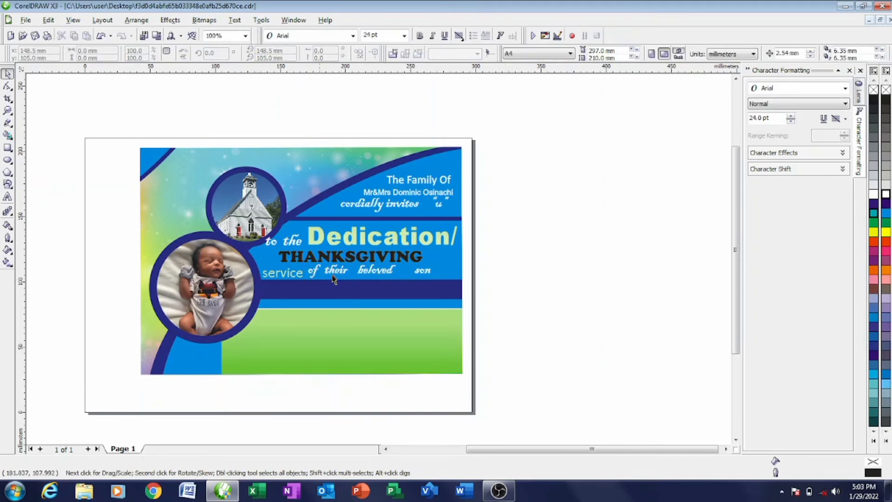
- Lower the 'of their beloved son' phrase slightly on the band
scroll(419, 250, "up", 2)
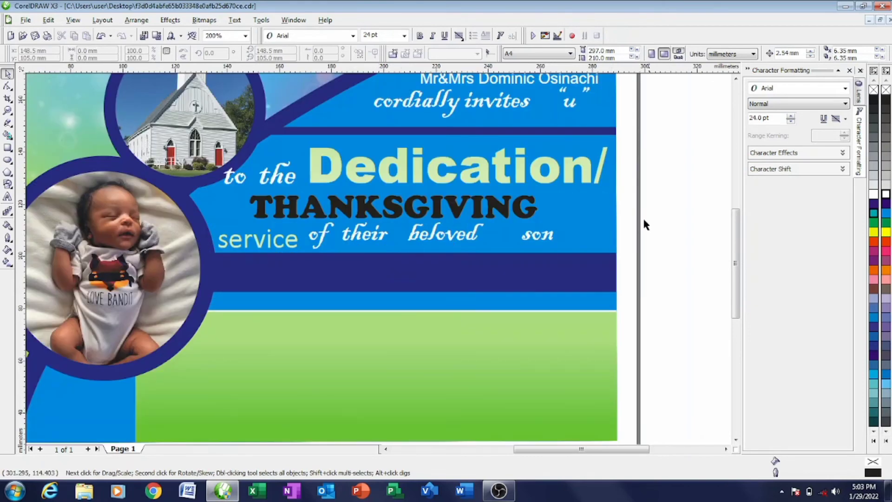
left_click_drag(661, 215, 303, 254)
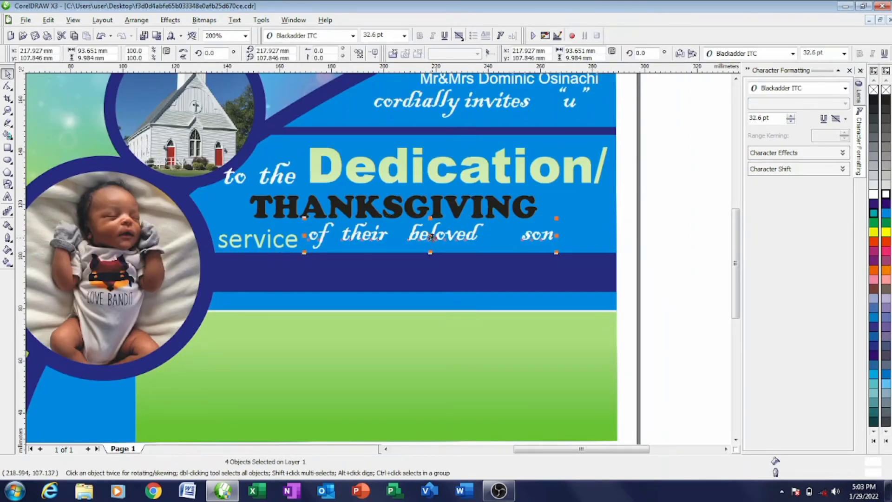
left_click_drag(431, 237, 430, 240)
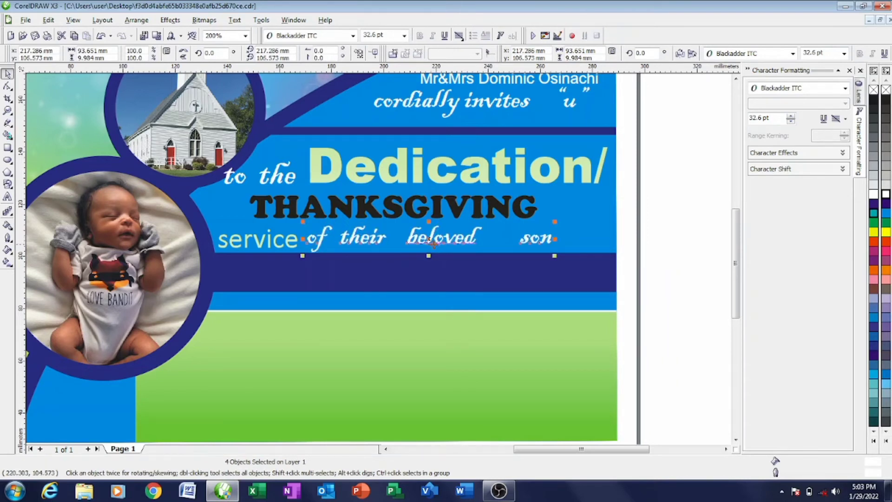
left_click(668, 177)
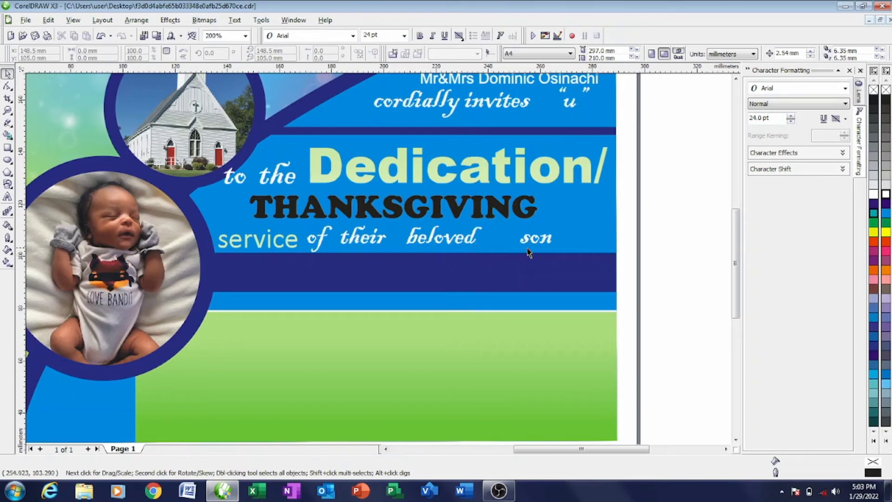
- Nudge 'son' left toward 'beloved' to even out the word spacing
left_click(549, 238)
key("Left")
key("Left")
key("Left")
key("Left")
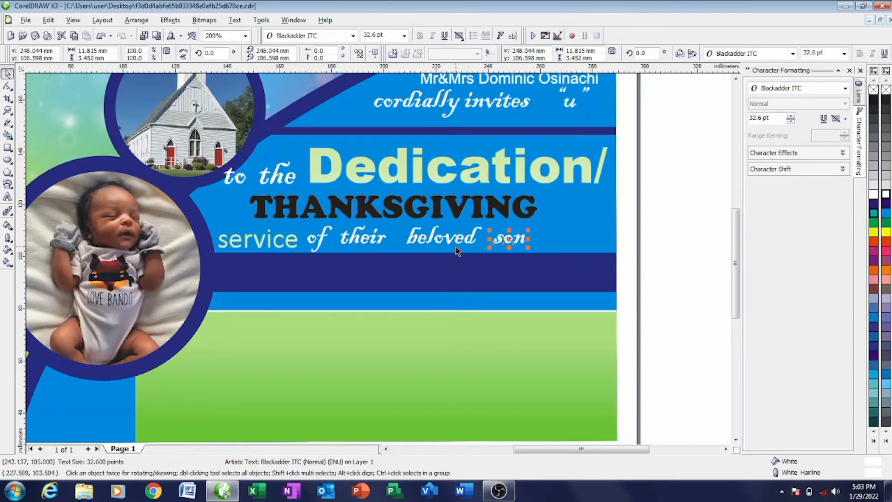
left_click(355, 247)
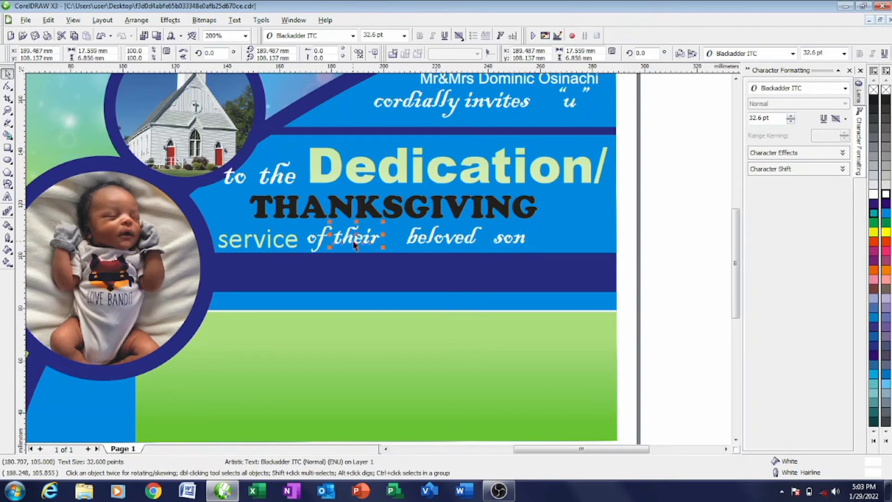
left_click(464, 246)
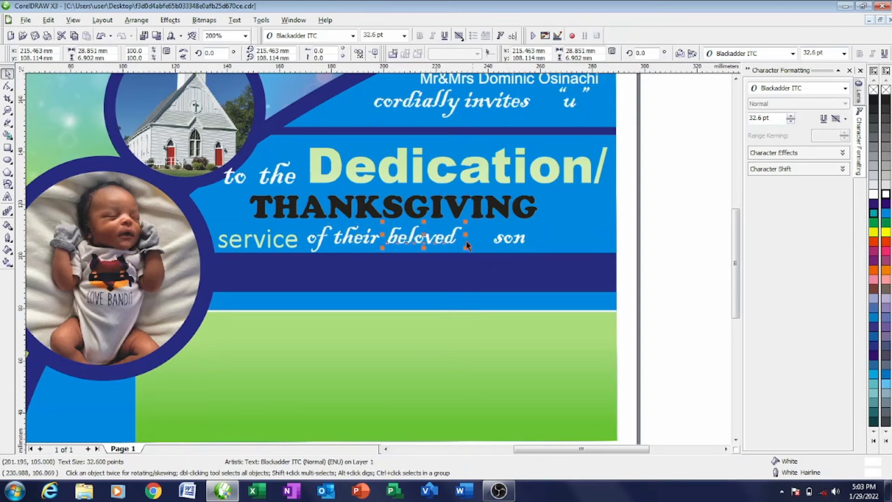
left_click(508, 239)
key("Left")
key("Left")
key("Left")
key("Left")
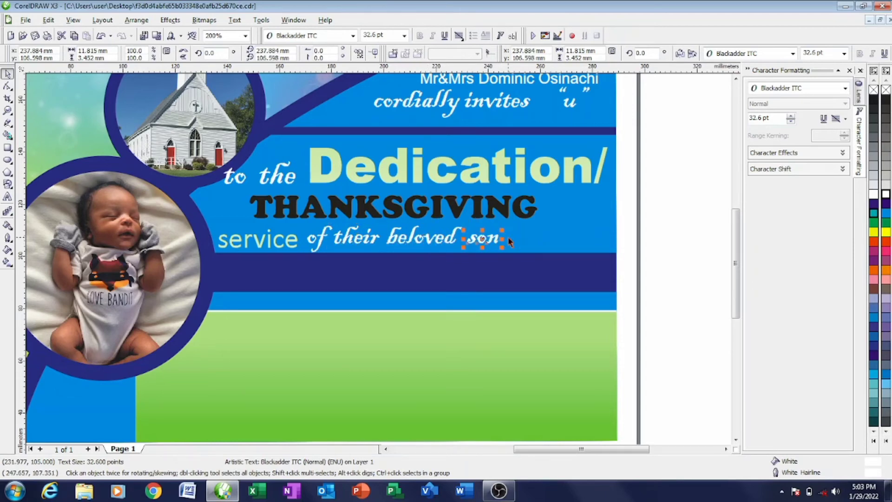
left_click(664, 219)
scroll(378, 265, "down", 3)
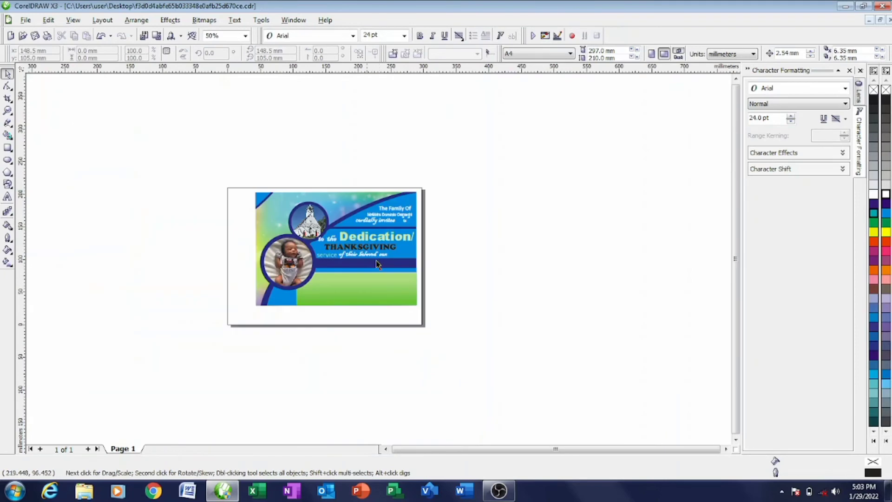
scroll(379, 260, "up", 2)
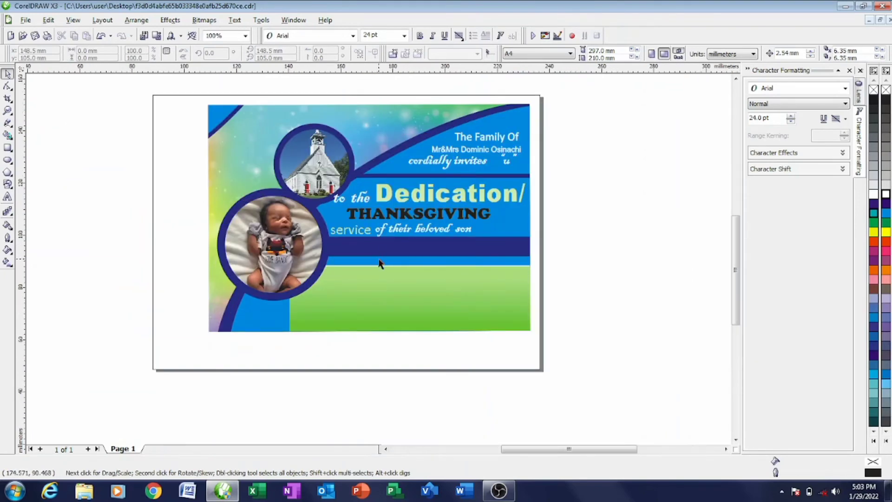
scroll(380, 263, "up", 1)
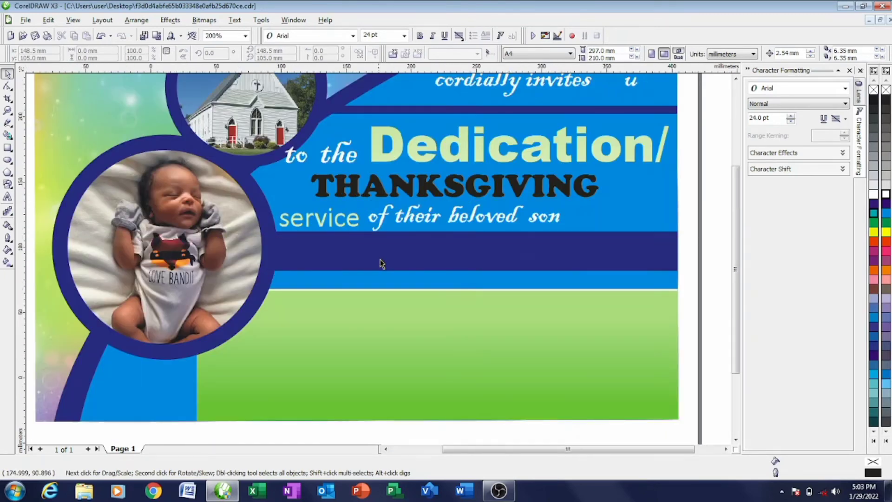
scroll(379, 260, "down", 1)
left_click(9, 197)
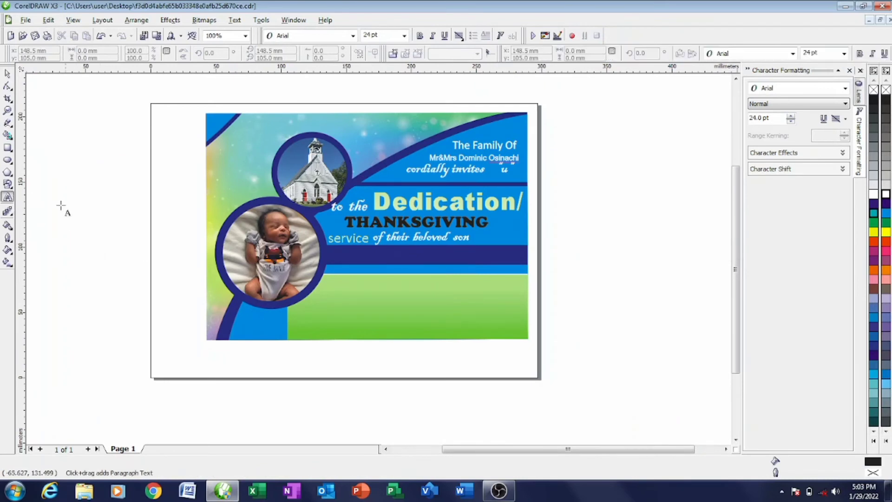
- Type the child's full name beside the page and convert it to UPPERCASE
left_click(67, 203)
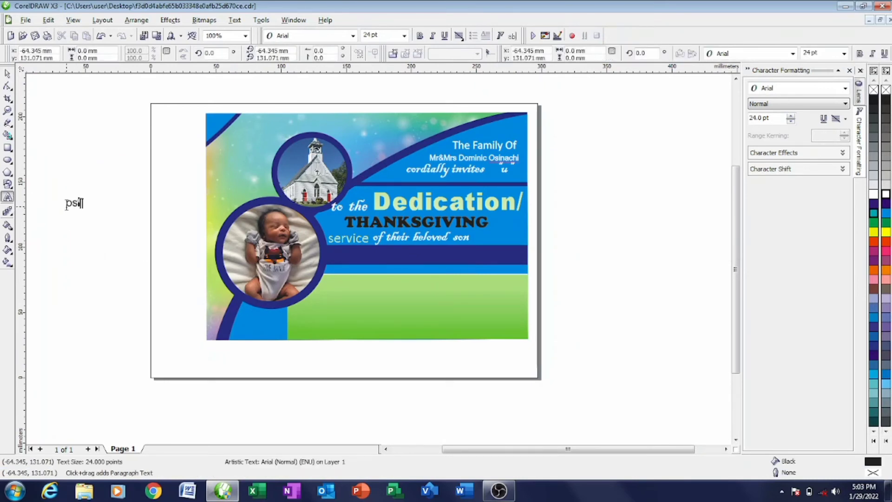
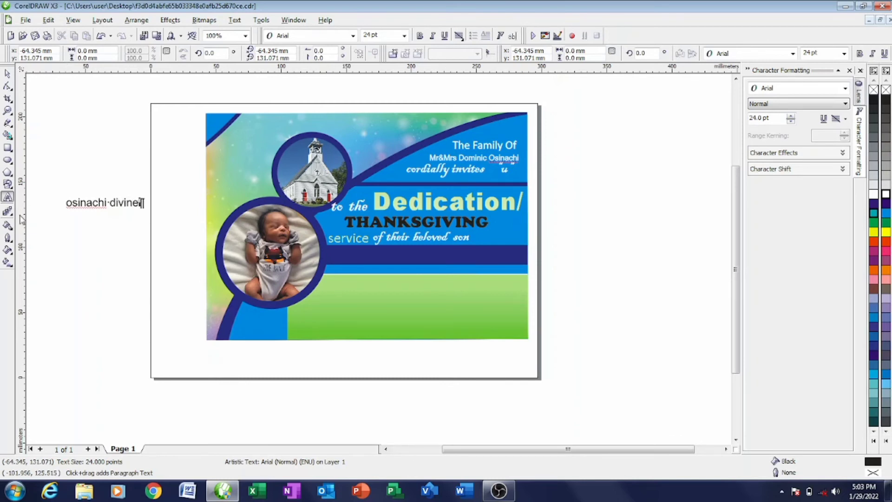
key("ctrl+space")
double_click(66, 206)
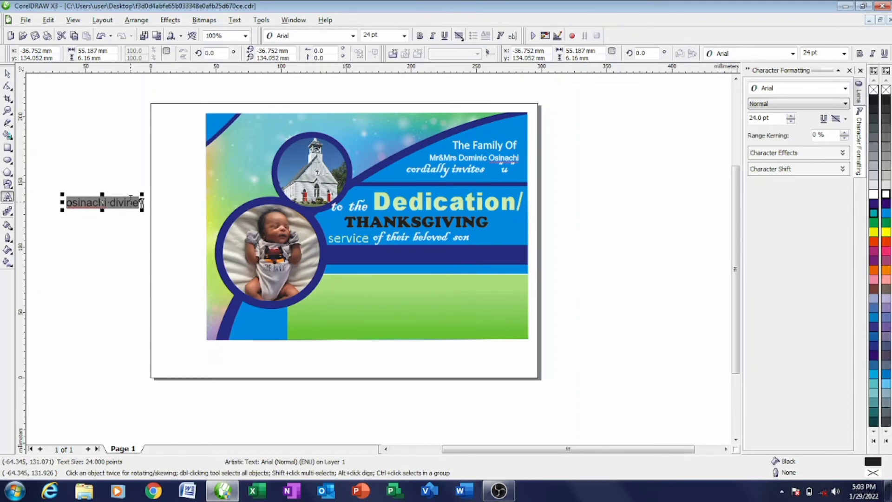
key("shift+F3")
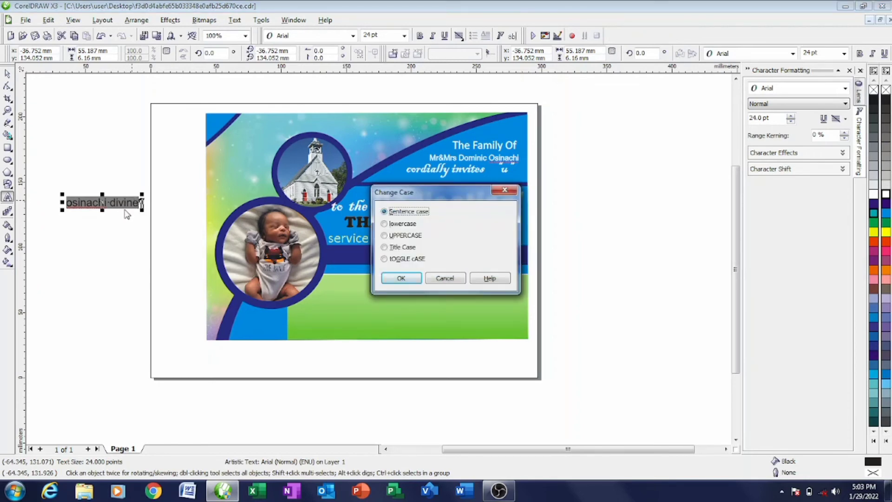
left_click(406, 236)
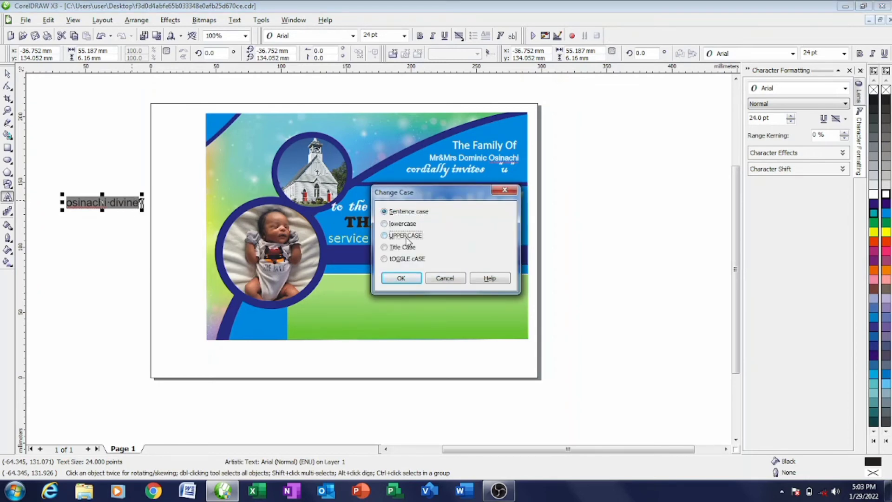
left_click(400, 279)
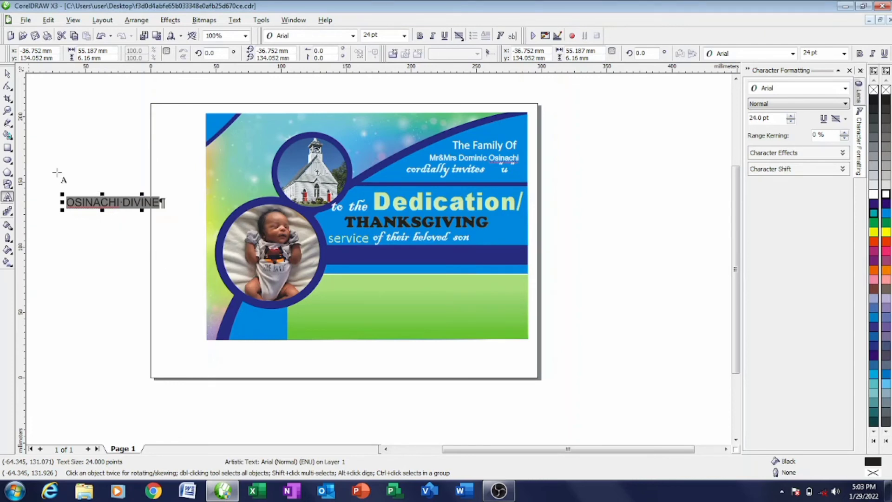
- Place the name on the dark band, enlarge it to about 37.5 pt, and make it white with a white outline
left_click(6, 75)
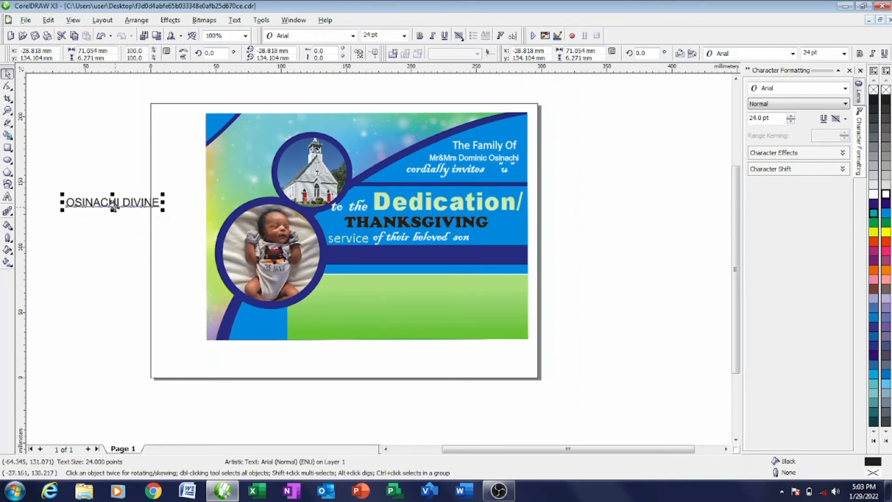
left_click_drag(95, 203, 372, 255)
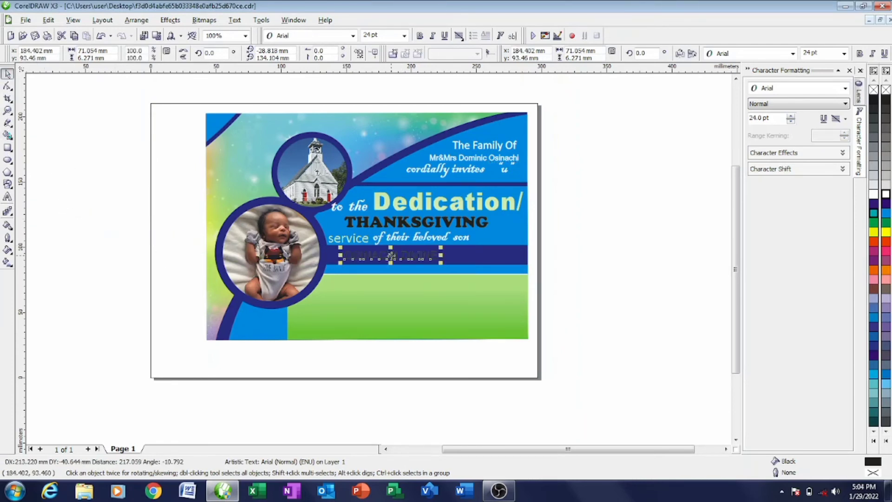
left_click_drag(443, 247, 494, 242)
left_click(886, 195)
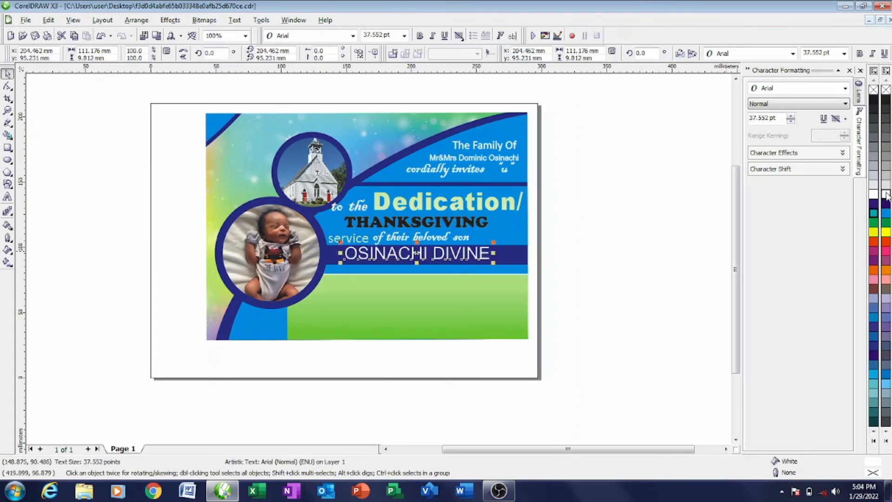
right_click(885, 194)
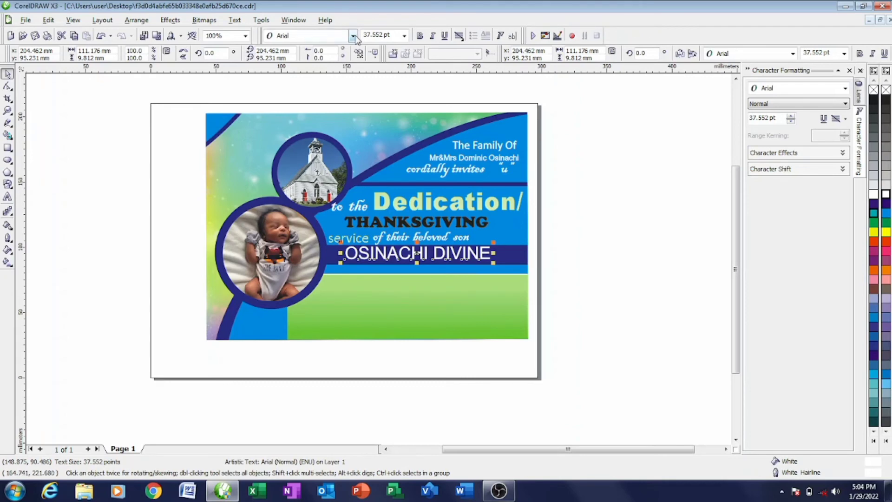
- Try the name in Arial Black without outline, shift it left, then set it in Calibri
left_click(353, 36)
left_click(316, 251)
right_click(886, 90)
left_click_drag(428, 253, 419, 255)
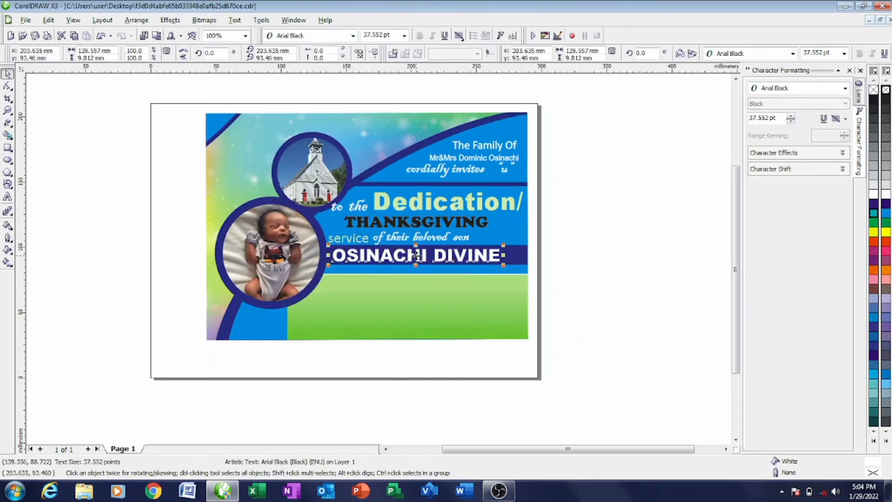
left_click(353, 36)
left_click(316, 93)
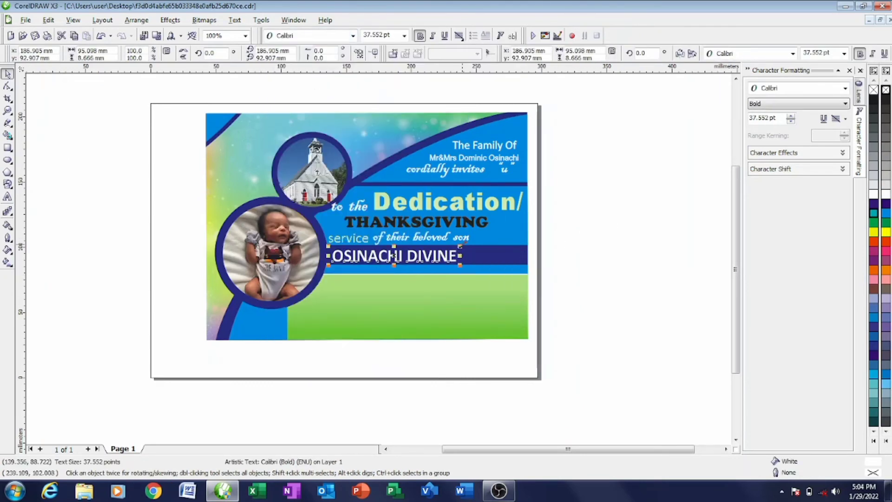
- Set the child's name in Arial and shrink it slightly to fit the band
key("Escape")
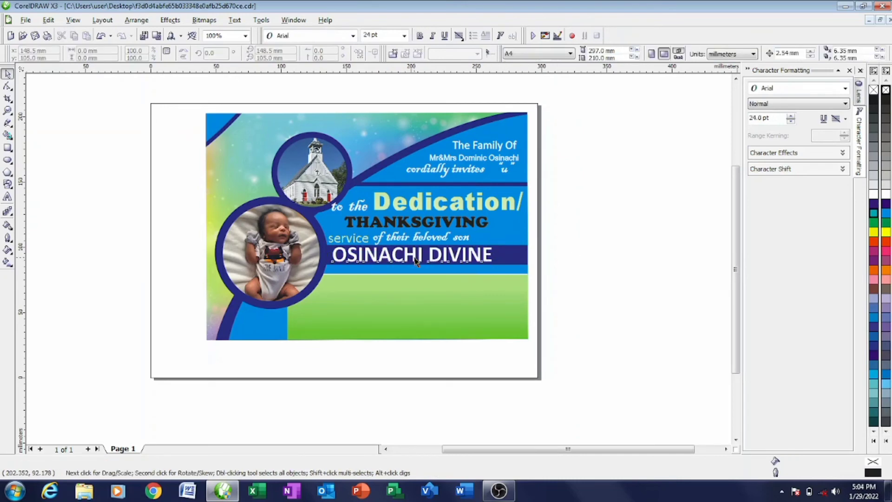
left_click(415, 262)
left_click(353, 35)
left_click(310, 64)
left_click_drag(524, 241, 510, 243)
- Add the date line 'on:sun. 31st feb., 2022' and place it under the name on the blue strip
key("Escape")
key("F8")
left_click(612, 240)
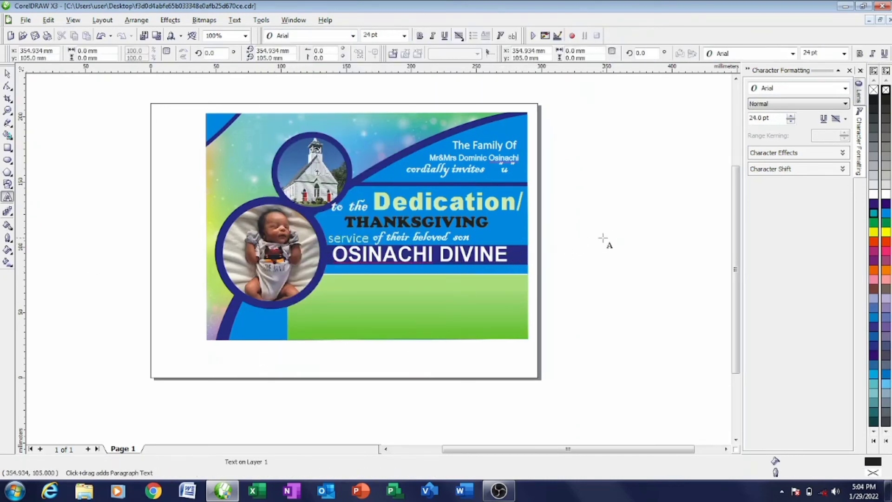
type("on:sun")
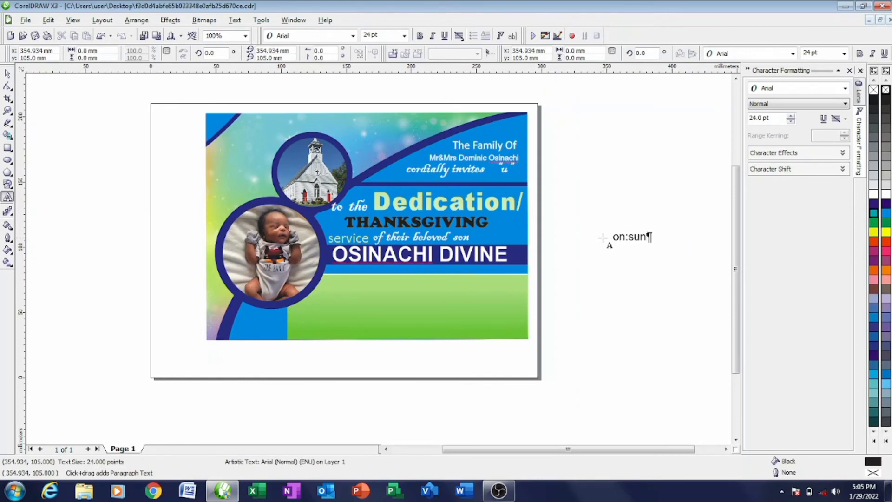
type(".  31st feb")
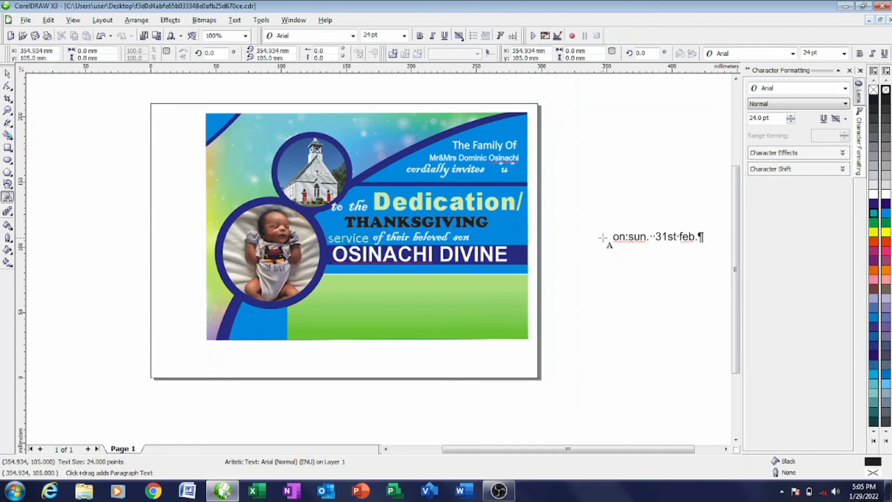
type("., 2022")
key("ctrl+space")
scroll(654, 335, "down", 1)
scroll(378, 214, "up", 1)
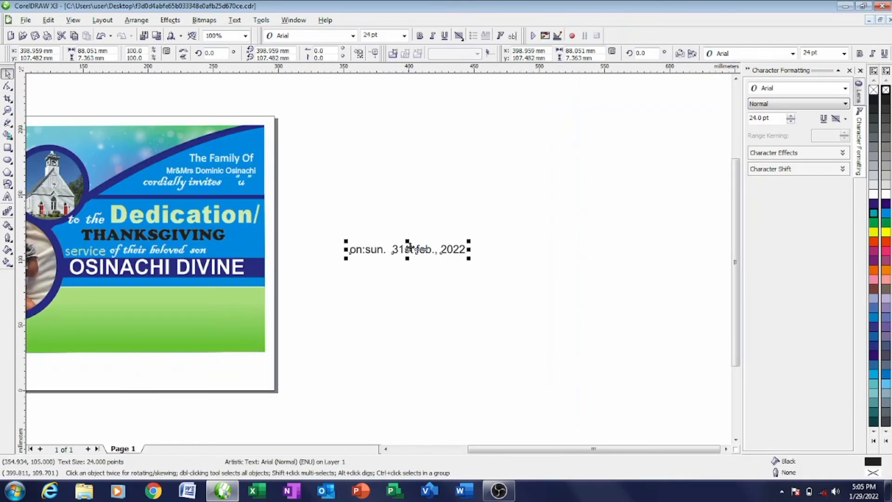
left_click_drag(410, 248, 139, 279)
scroll(128, 291, "up", 1)
scroll(403, 223, "down", 1)
scroll(380, 284, "up", 1)
left_click(385, 295)
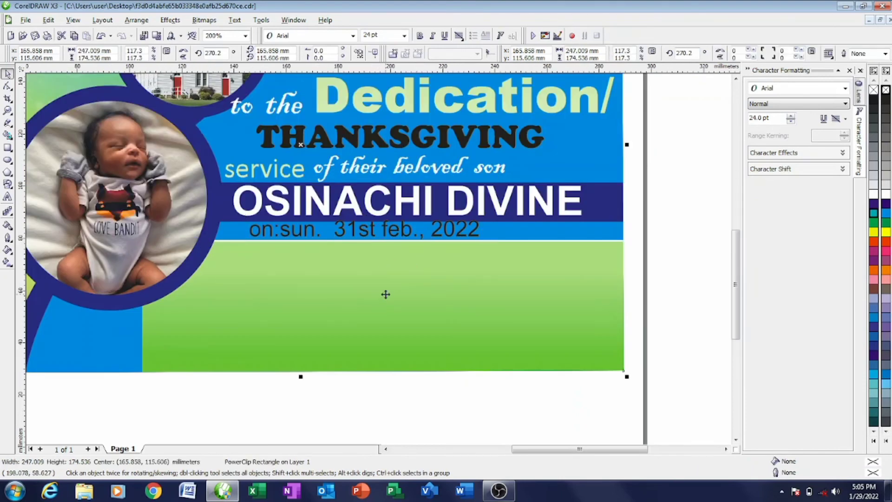
- Edit the green panel's PowerClip contents, nudge the green rectangle down slightly, then finish editing
right_click(386, 294)
left_click(428, 66)
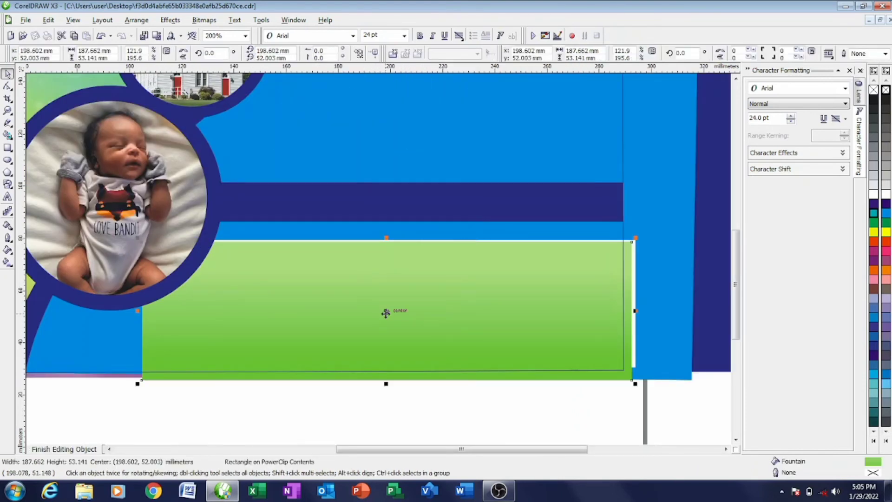
left_click_drag(385, 313, 386, 316)
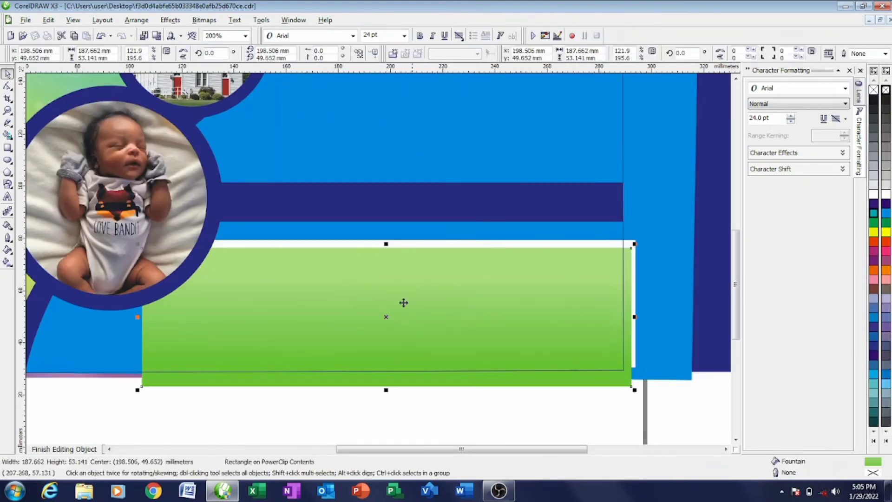
left_click(425, 242)
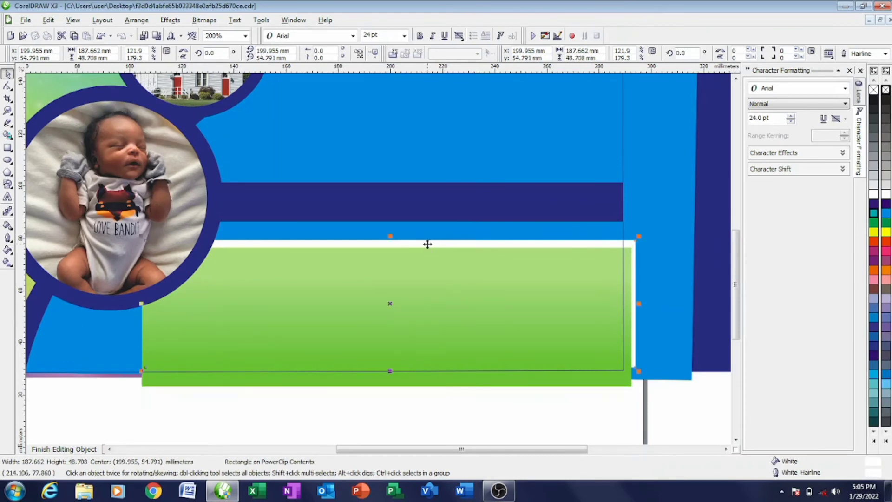
left_click(393, 304)
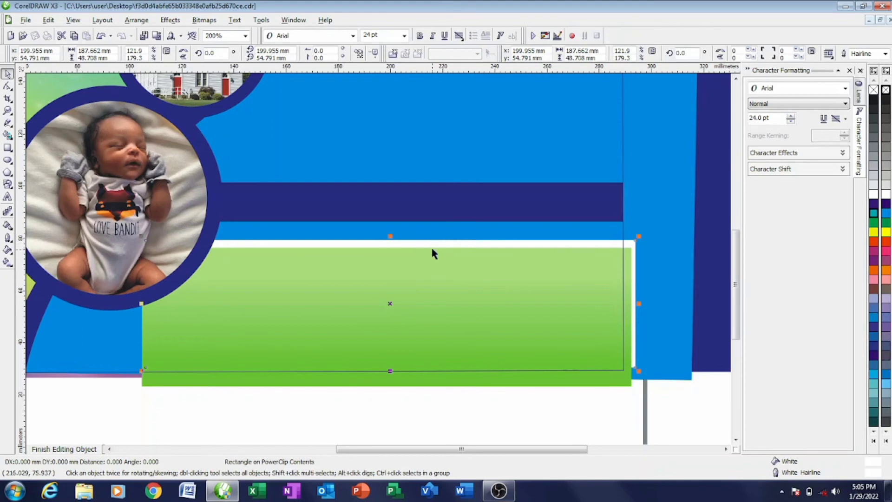
scroll(393, 253, "up", 2)
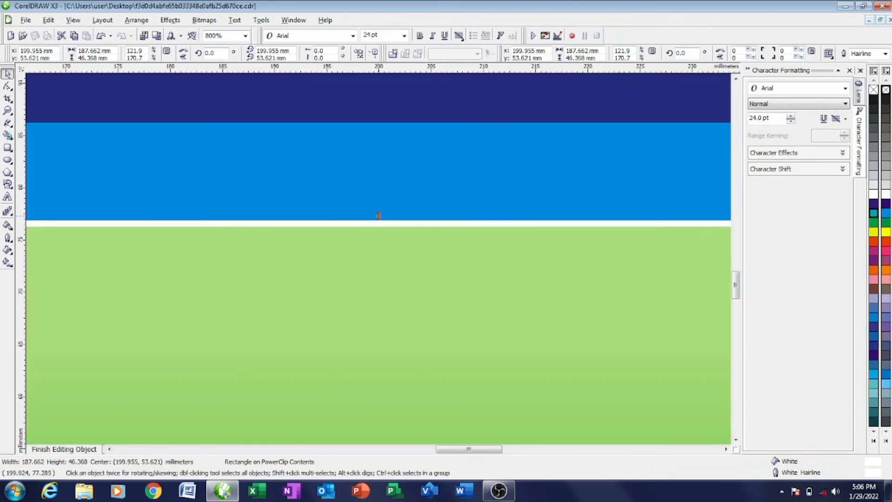
scroll(386, 274, "down", 2)
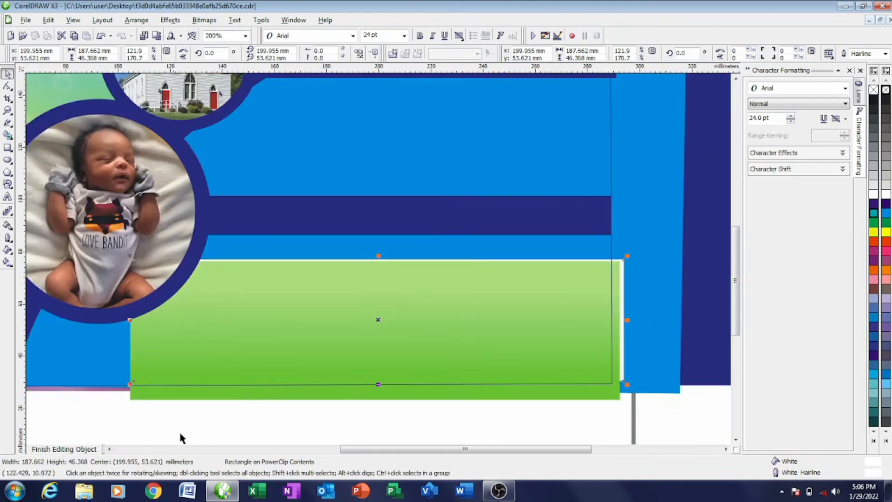
left_click(64, 449)
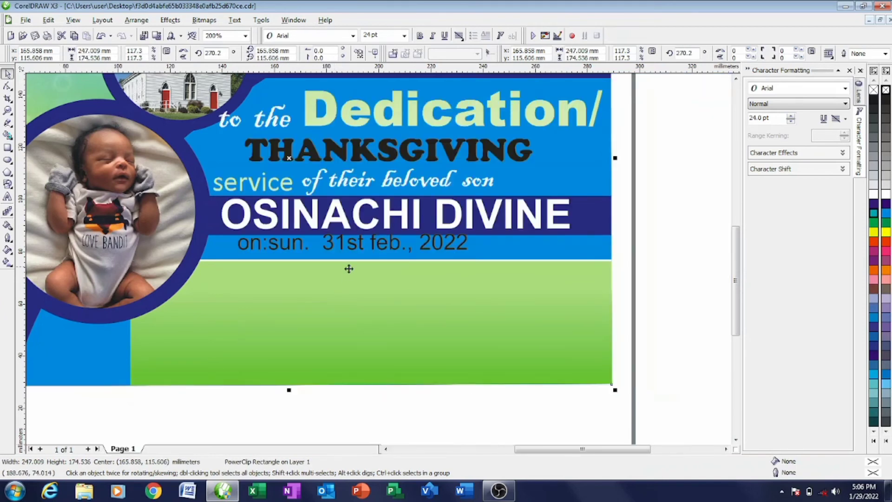
- Move the date line lower on the blue band and make it white with a white outline
left_click(354, 242)
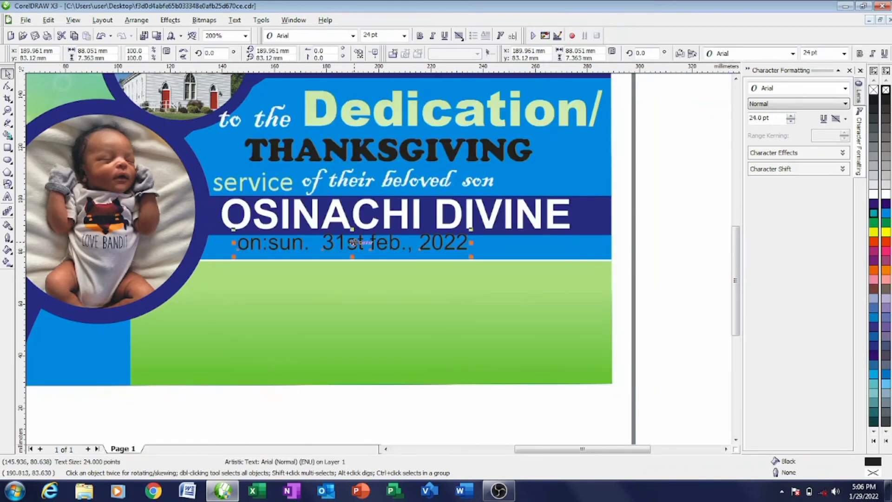
left_click_drag(354, 242, 353, 249)
left_click(887, 194)
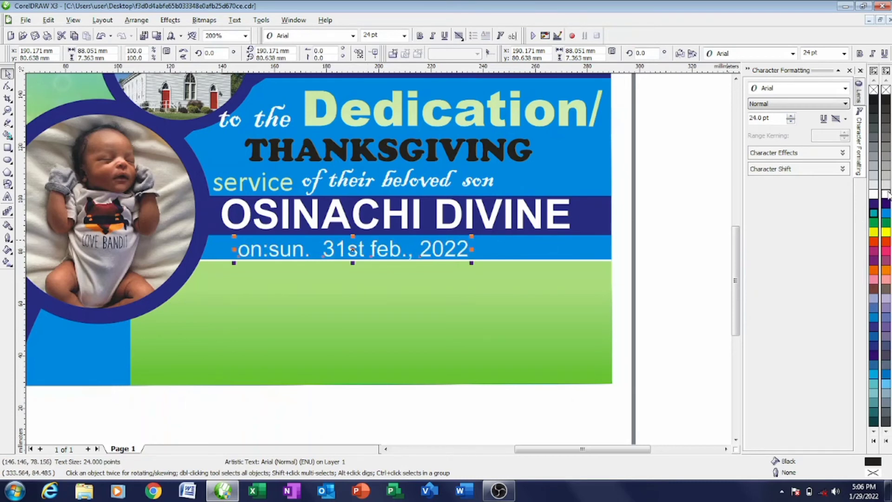
right_click(886, 194)
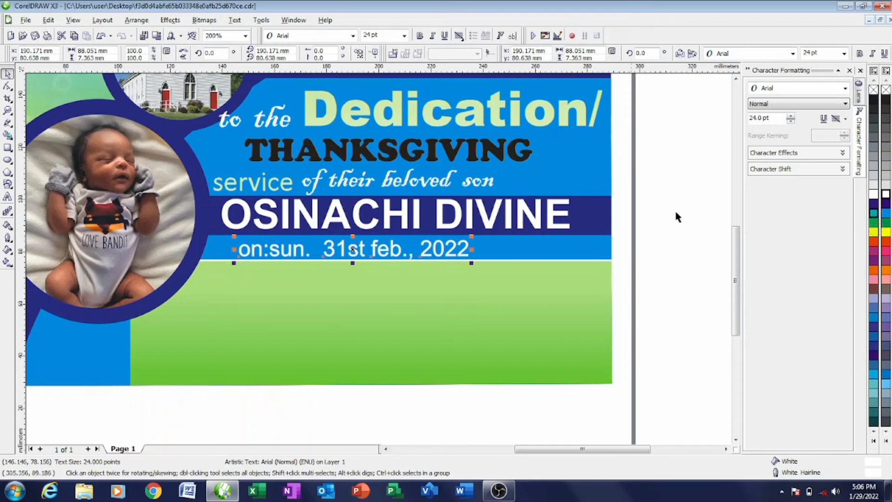
- Convert the date line to Title Case so it reads 'On:sun. 31st Feb., 2022'
double_click(240, 252)
left_click_drag(240, 252, 302, 258)
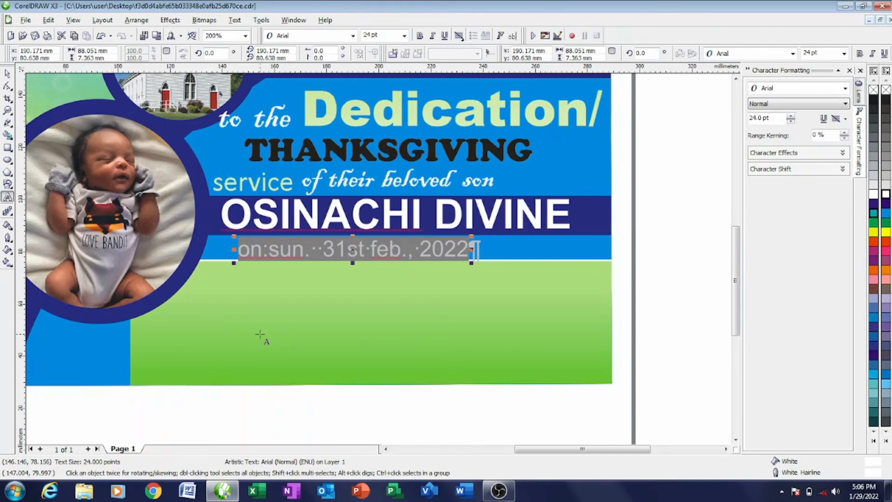
key("shift+F3")
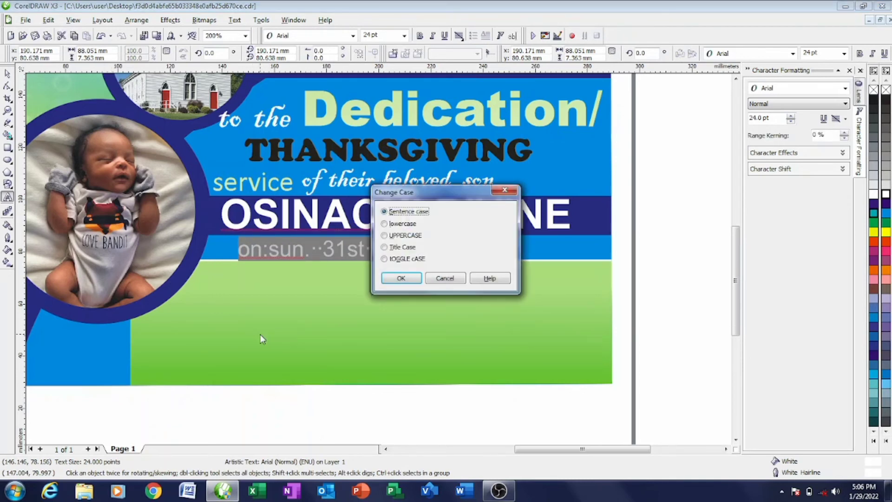
left_click(384, 235)
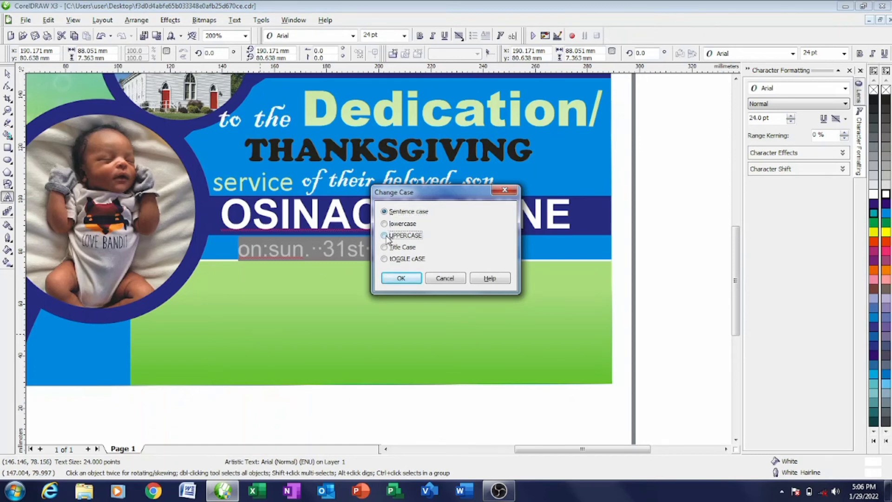
left_click(398, 277)
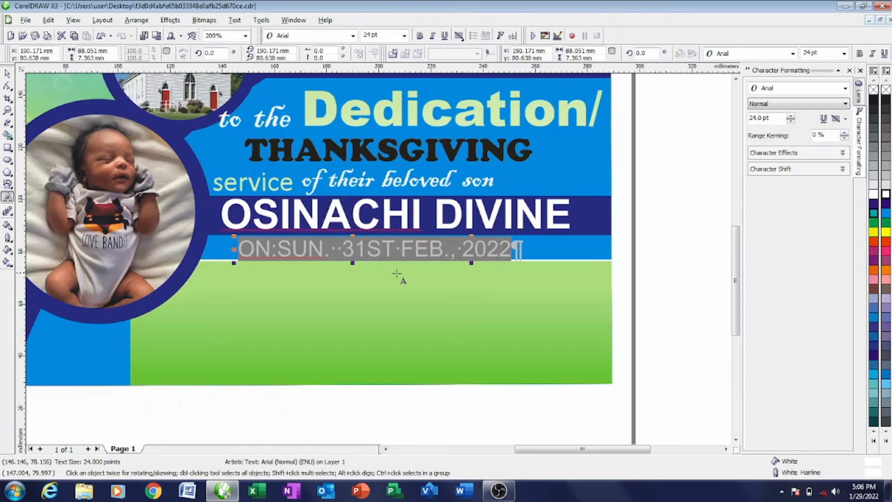
key("shift+F3")
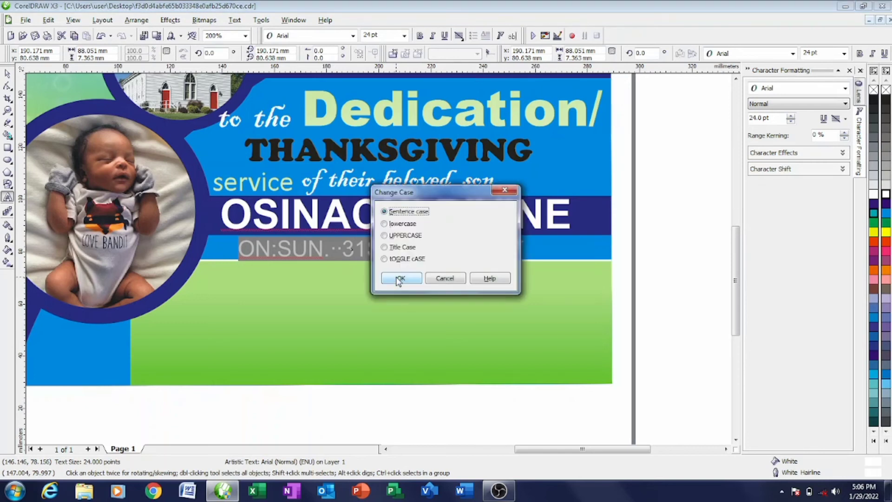
left_click(386, 247)
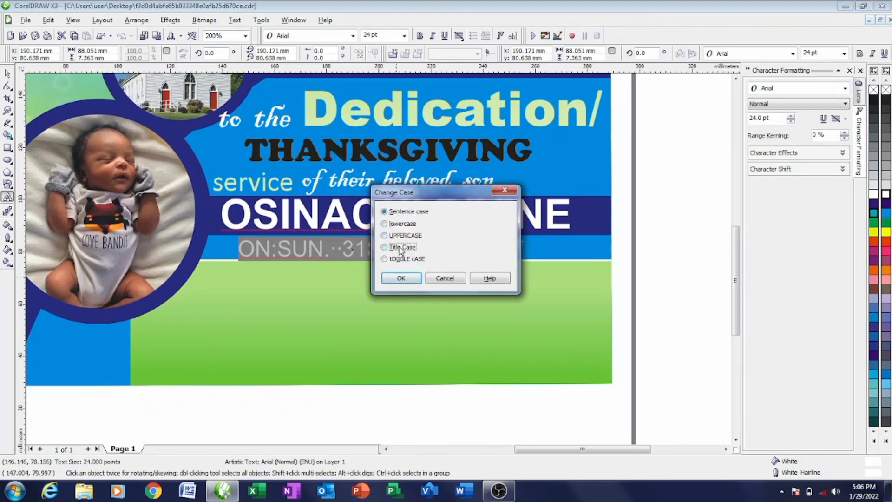
left_click(401, 278)
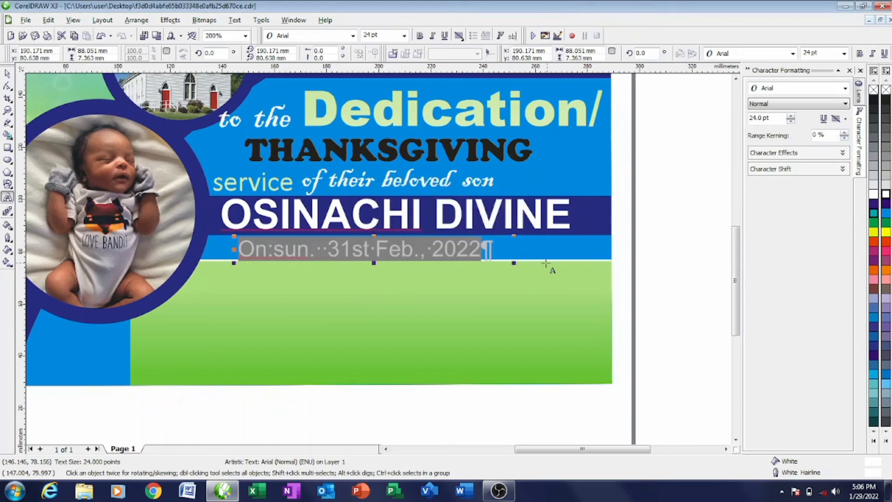
left_click(540, 246)
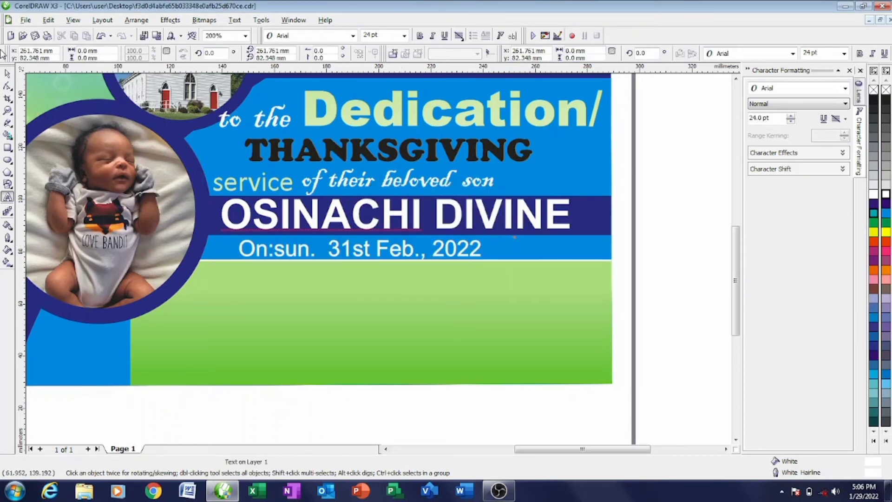
left_click(7, 73)
left_click(238, 251)
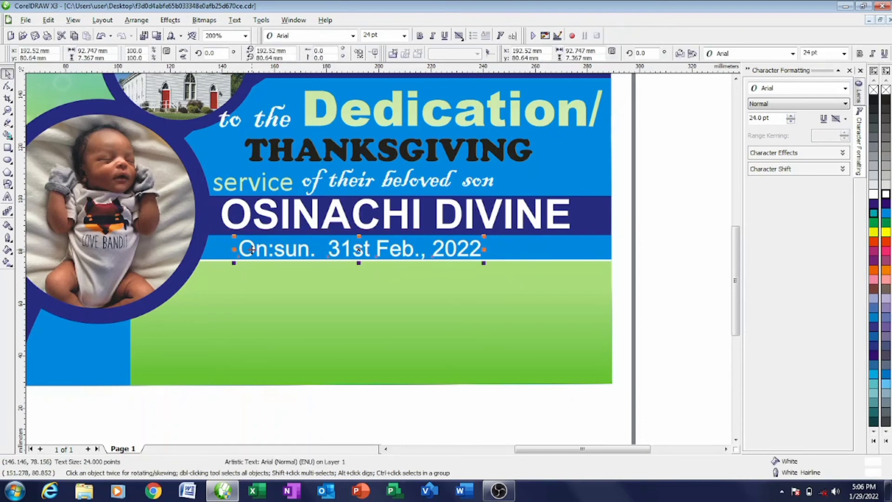
left_click(353, 36)
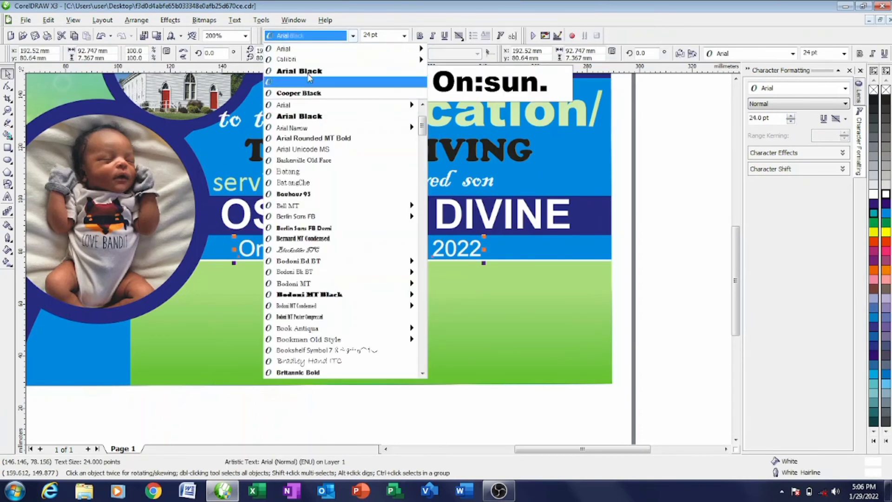
left_click(306, 55)
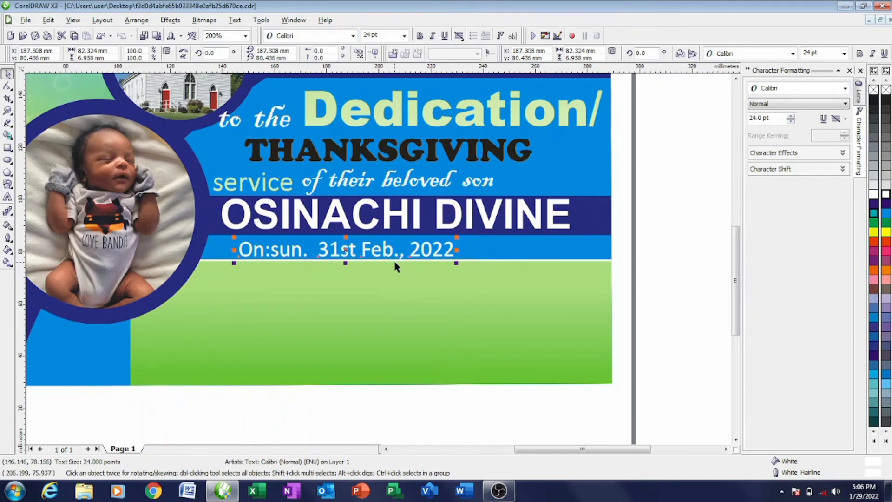
left_click(353, 36)
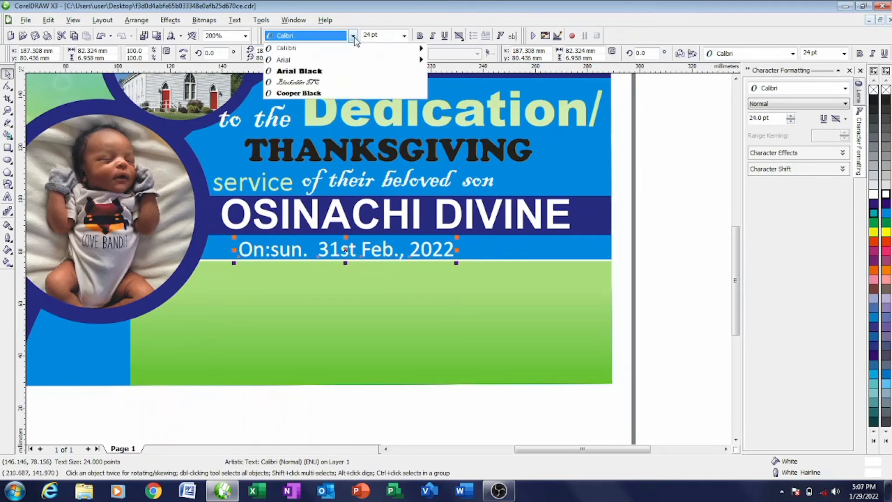
left_click(303, 61)
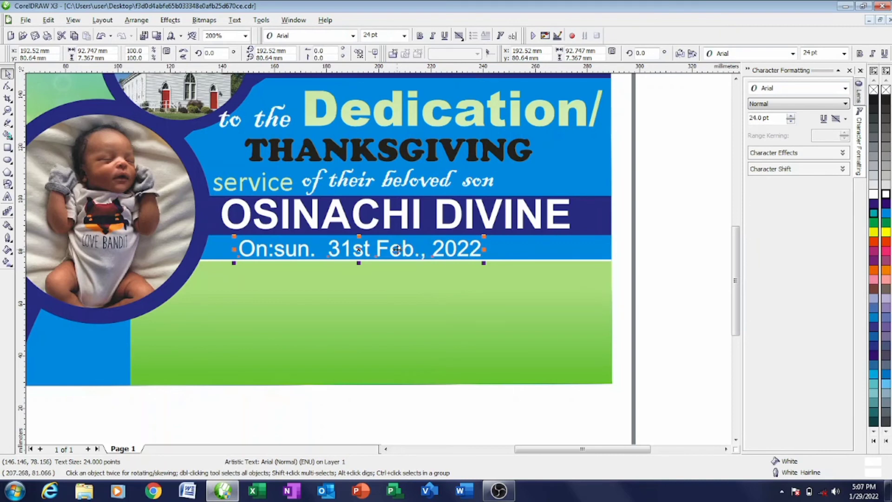
left_click(648, 214)
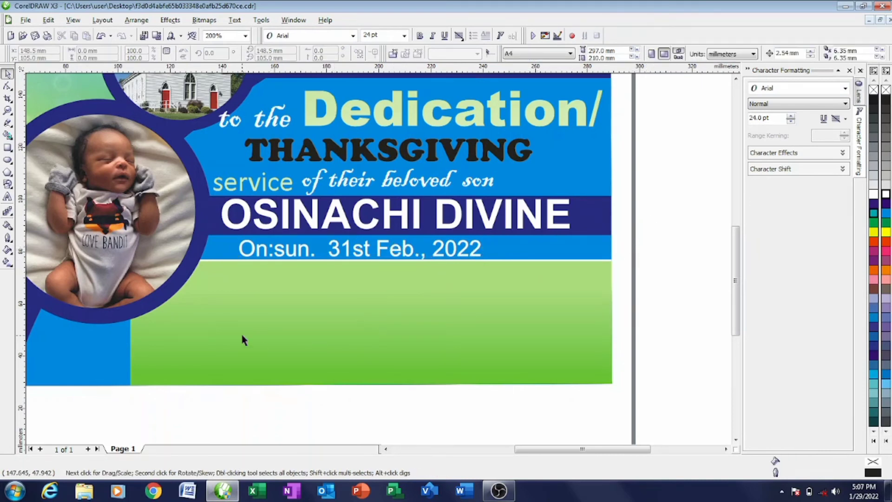
left_click(7, 147)
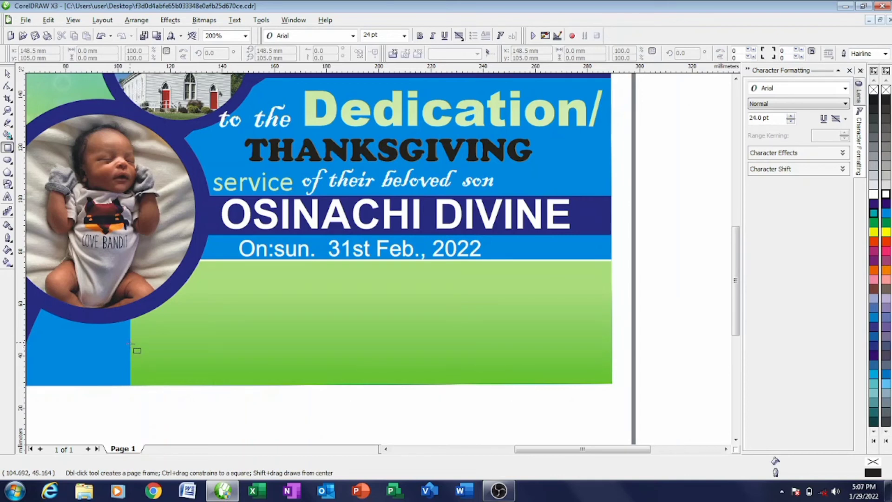
right_click(132, 342)
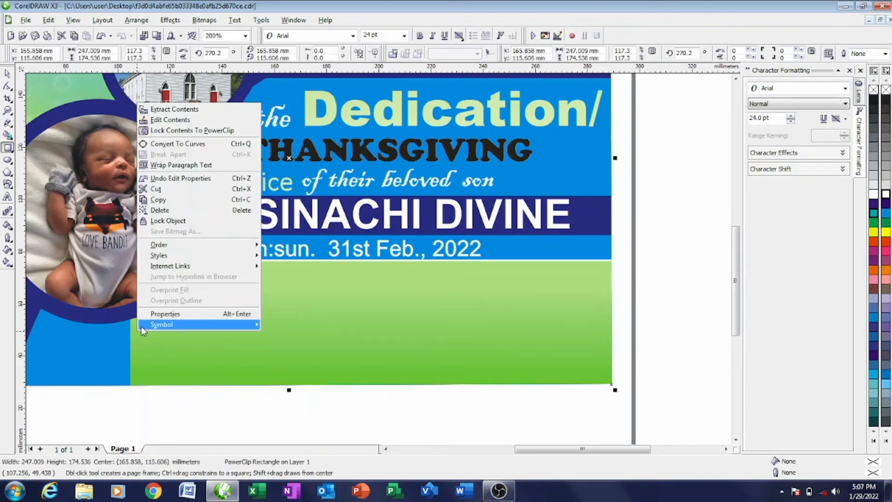
left_click(235, 119)
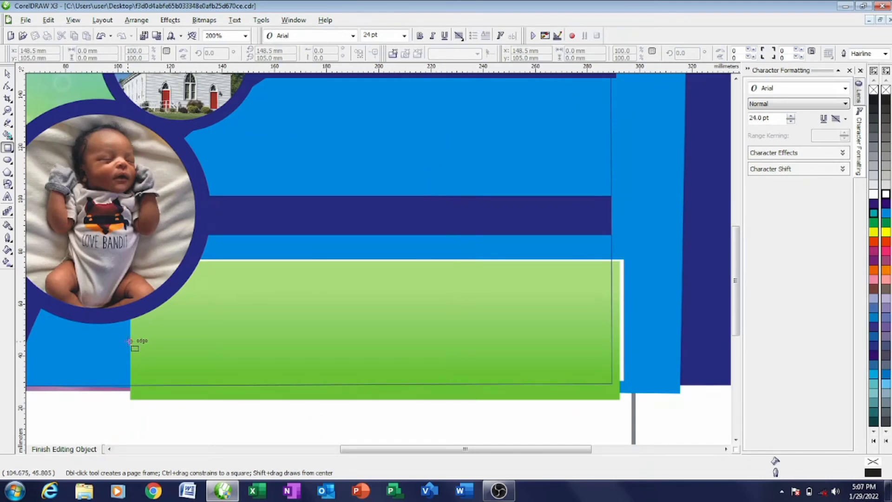
left_click(7, 74)
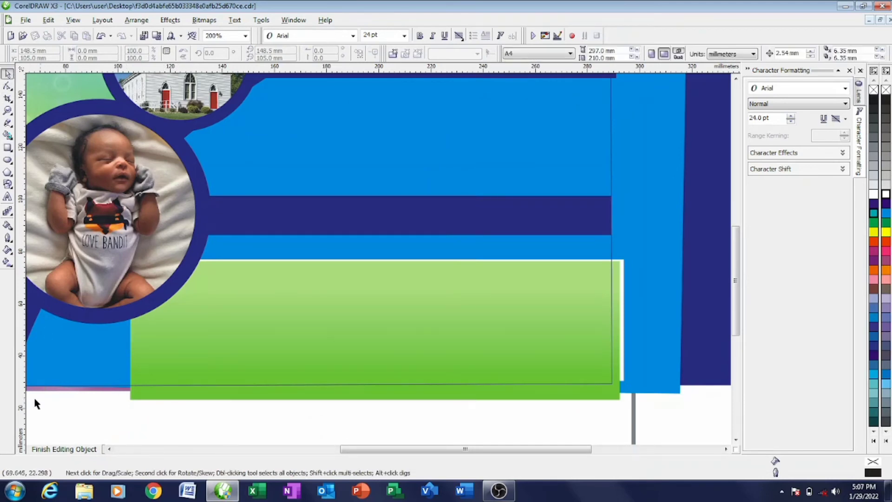
left_click(63, 448)
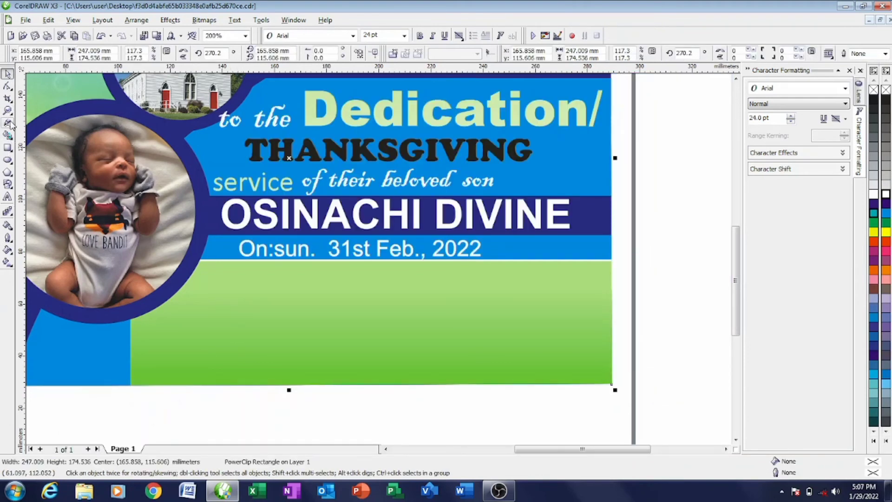
left_click(7, 197)
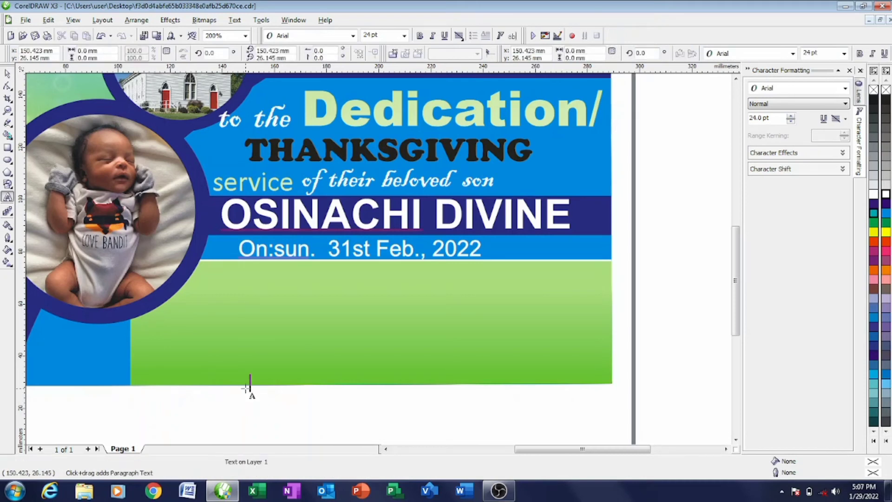
- Start a text block below the green panel with 'venue' and 'st mary catholic church'
left_click(245, 388)
type("ve")
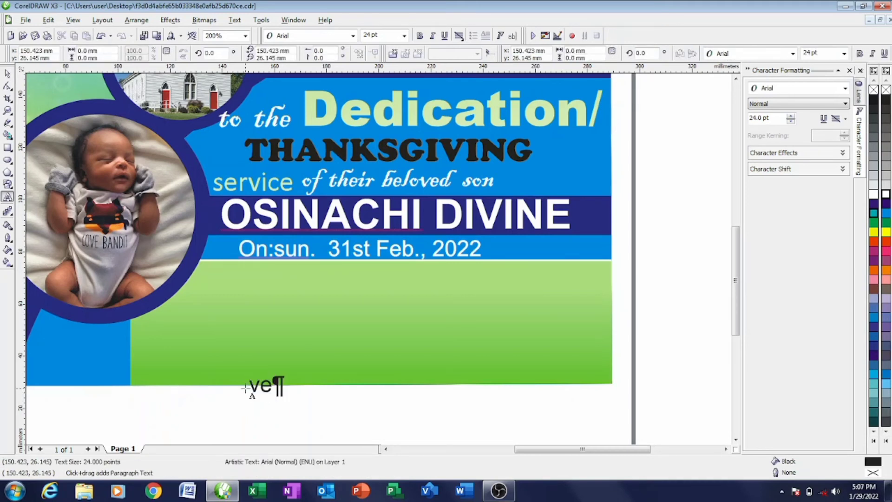
type("nue")
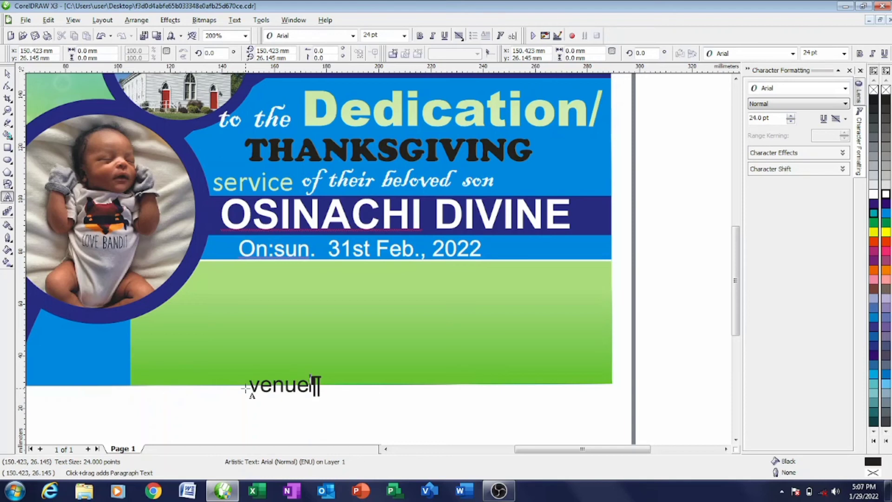
key("Return")
type("st mary")
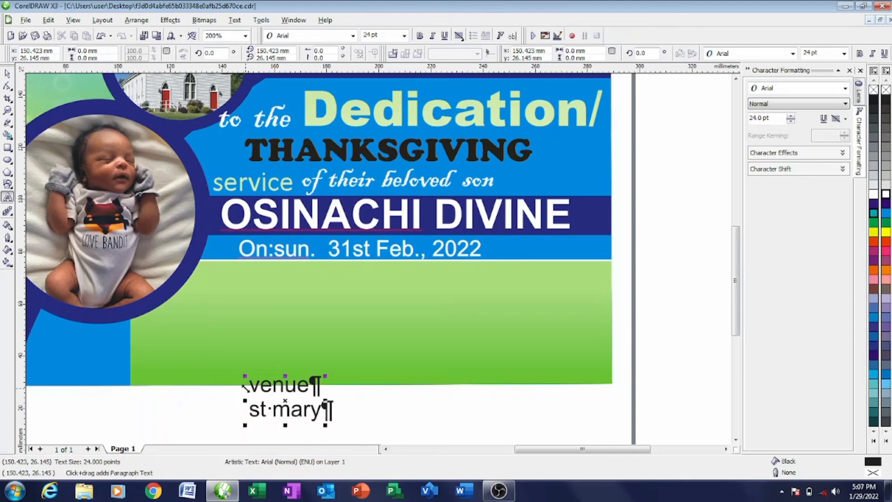
type("s")
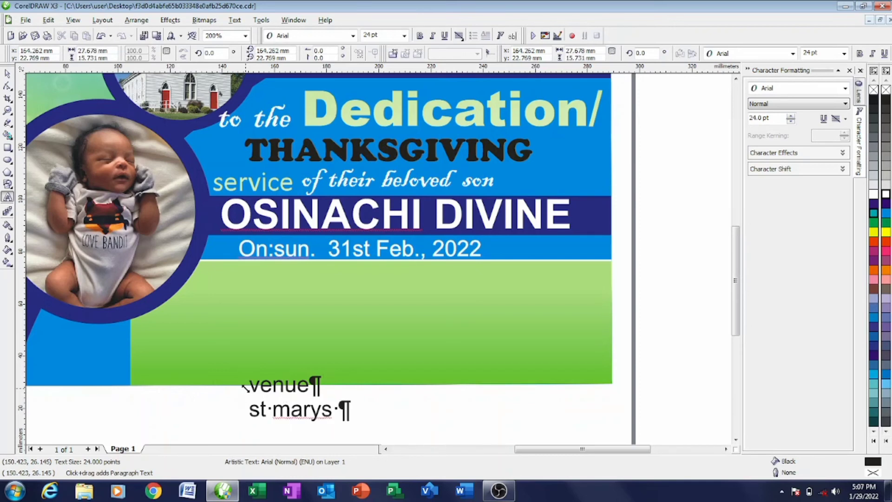
key("BackSpace")
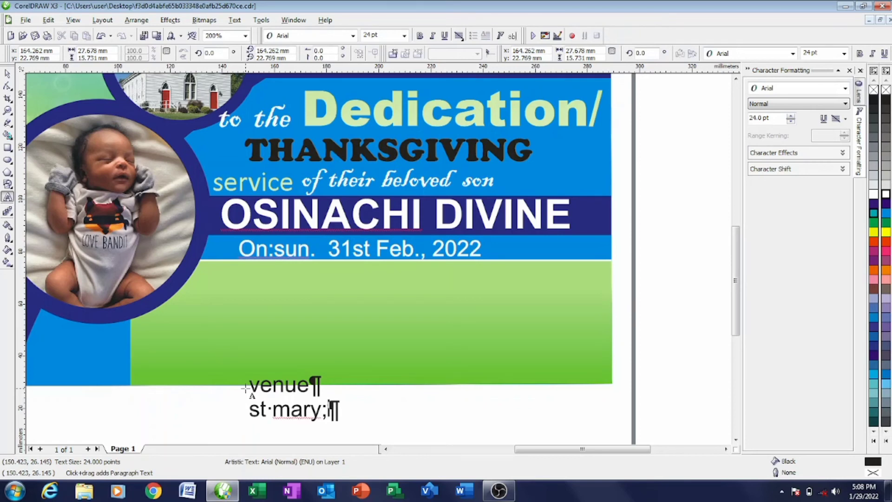
type("s ")
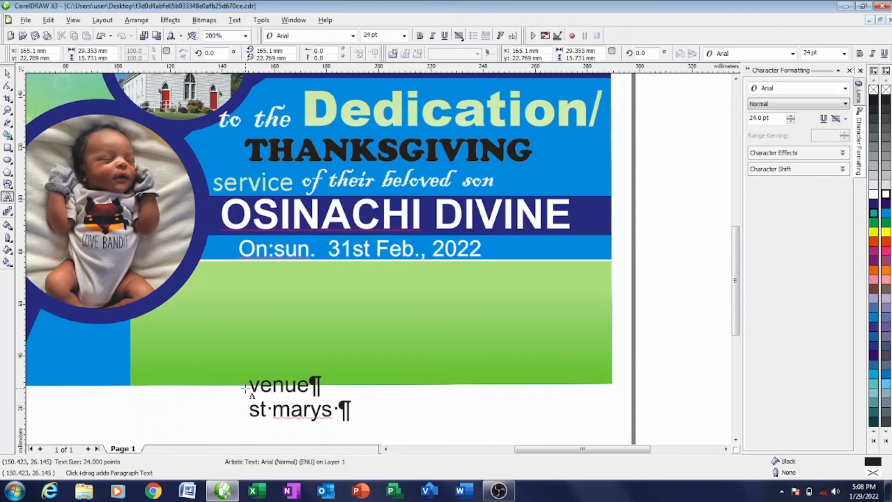
type("catholic church")
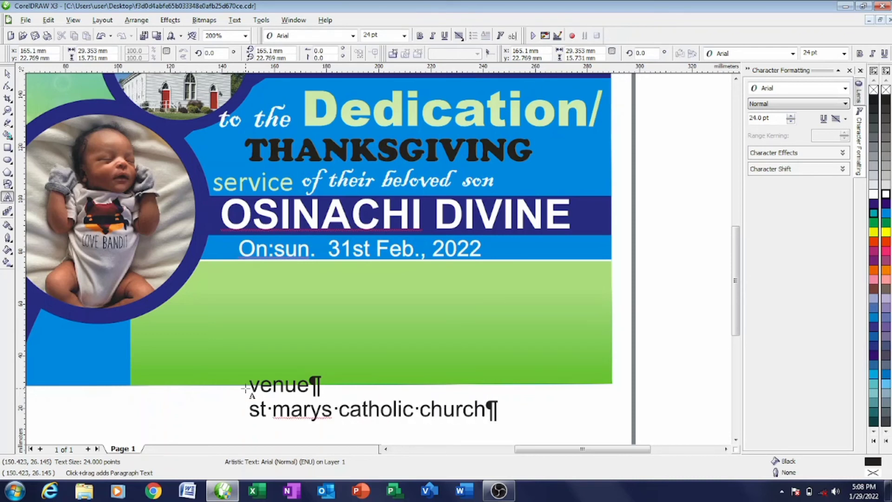
- Add the church's street address, 'lagos state', and two reception detail lines
key("Return")
type("no.23")
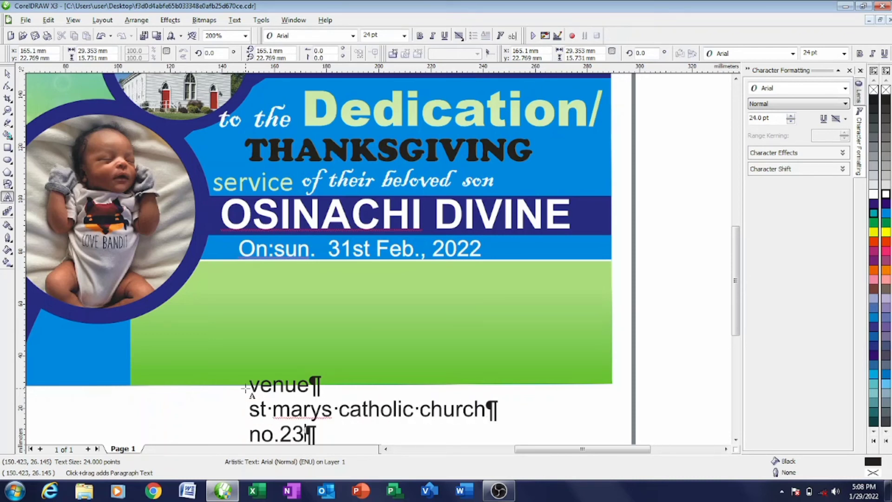
type(" cypo avenue")
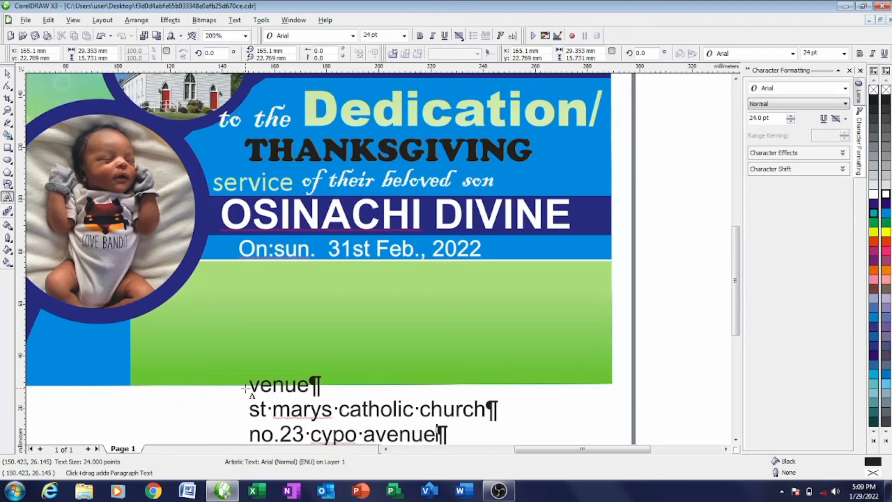
type(" by seaside roads")
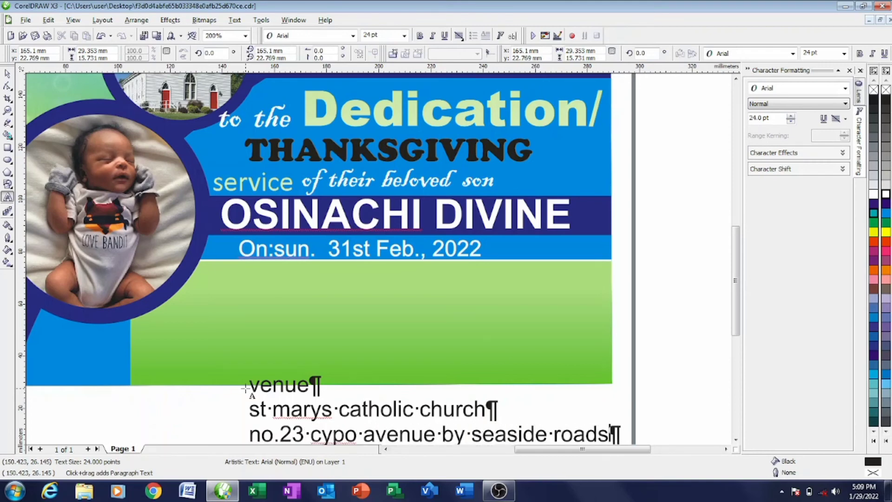
type(",")
key("Return")
type("lago")
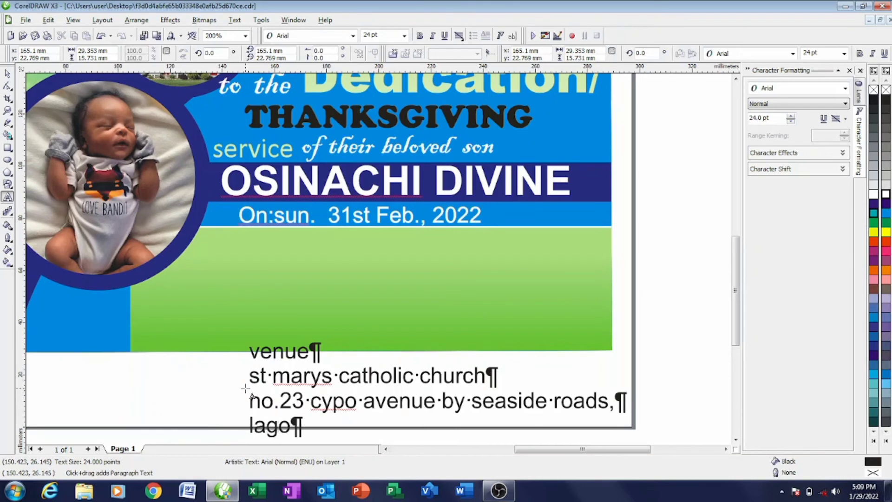
type("s state")
key("Return")
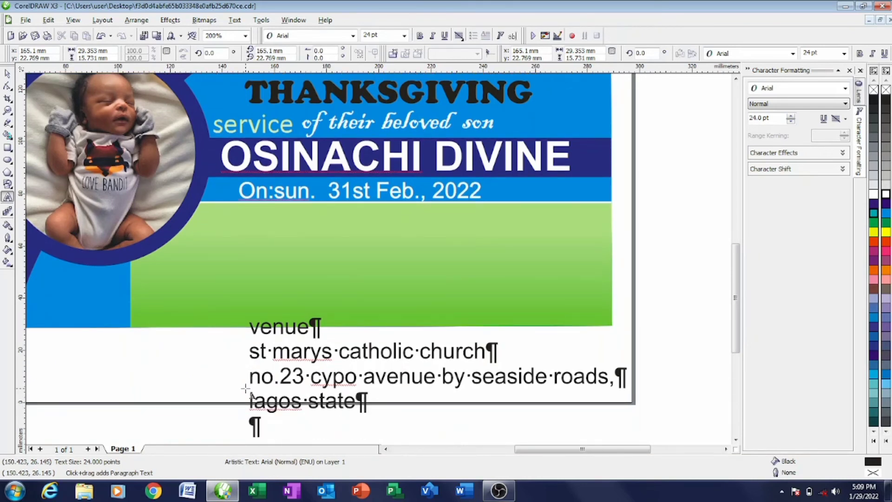
type("reception follows imm")
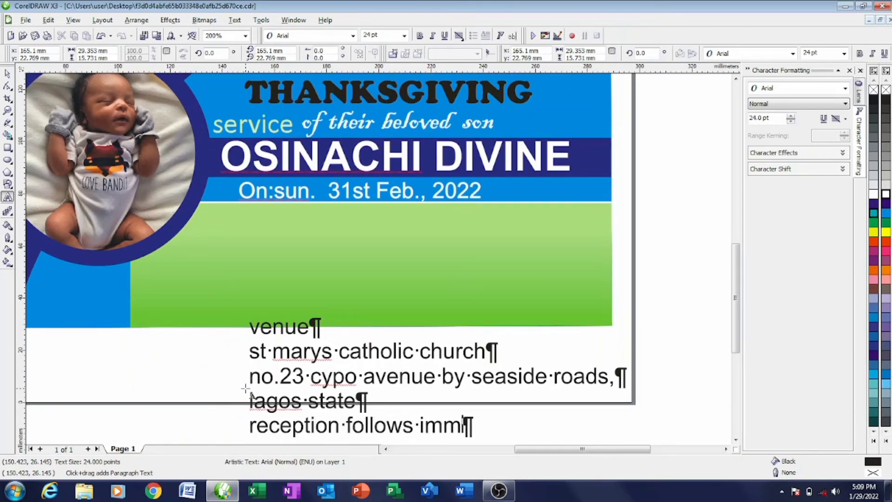
type("ediately after ")
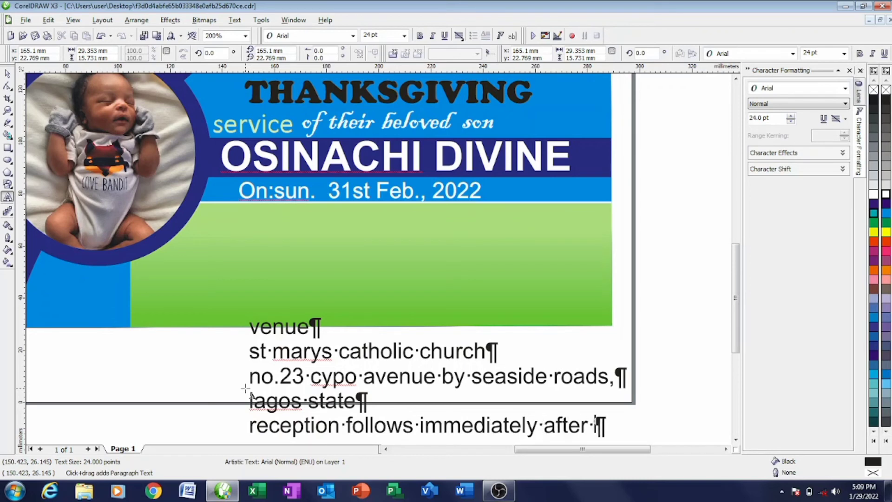
type("service")
key("Return")
type("@t")
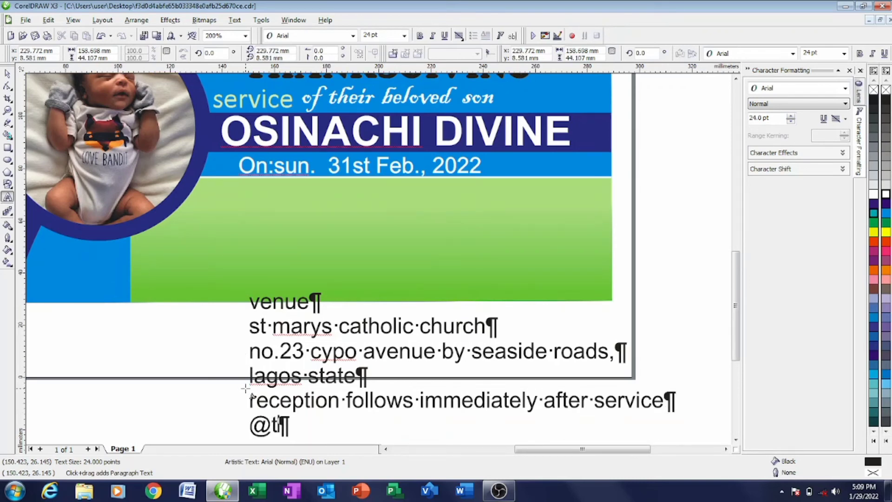
type("heir residence ")
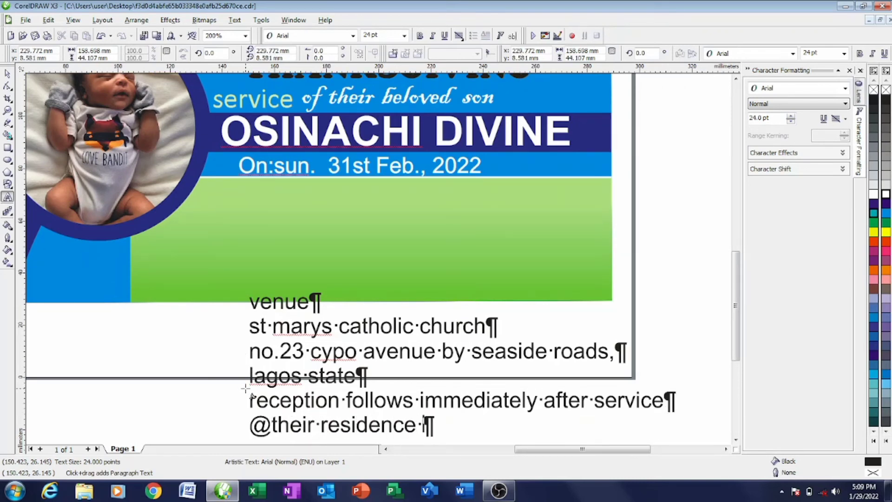
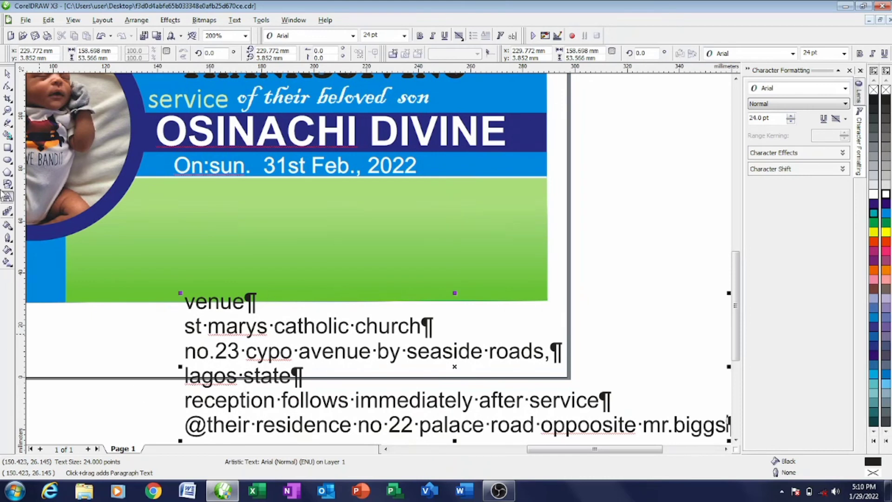
- Correct the church line to read 'st mary's' and finish editing the text
key("Escape")
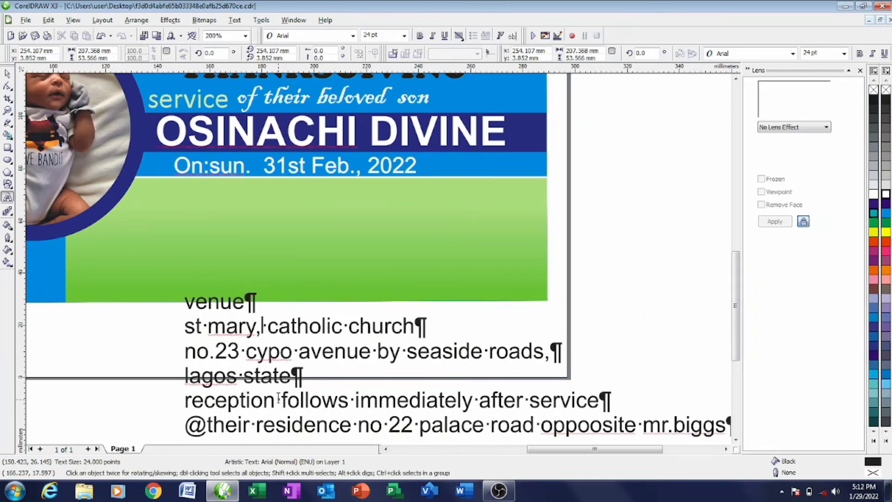
key("BackSpace")
type("'s")
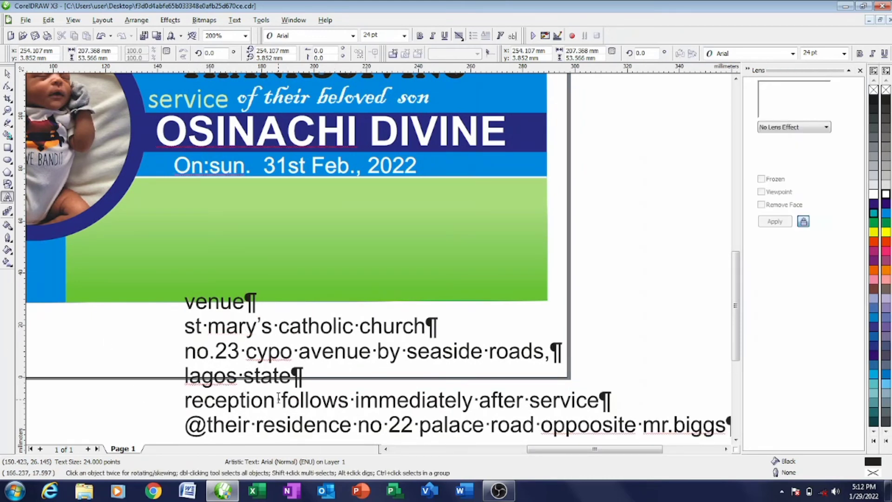
key("Escape")
- Break the venue text into lines and move 'venue' onto the green panel with no outline
key("ctrl+k")
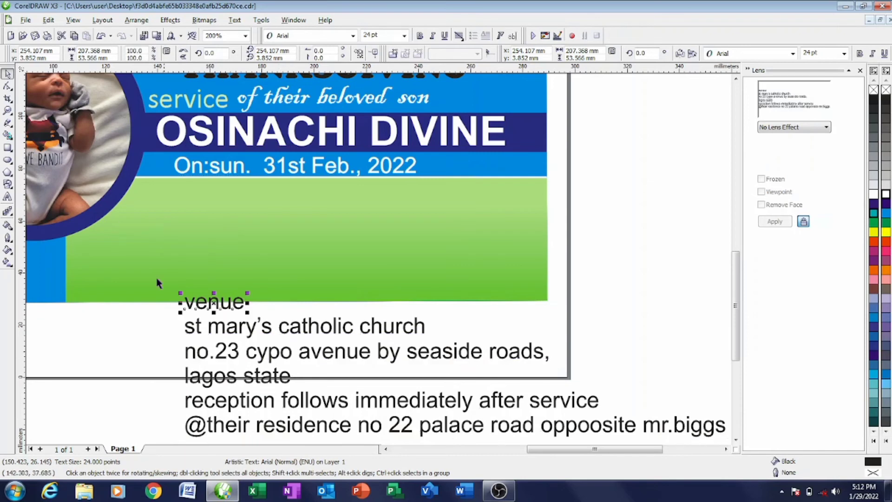
left_click_drag(214, 304, 296, 186)
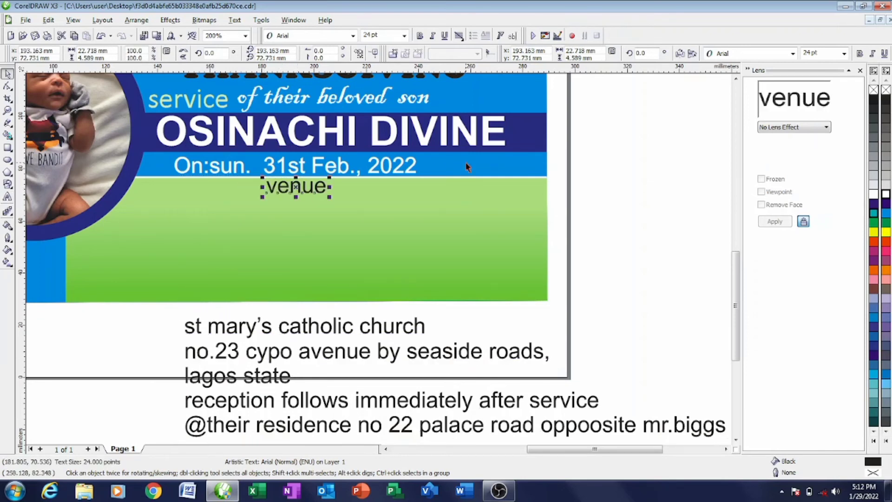
right_click(873, 205)
right_click(886, 89)
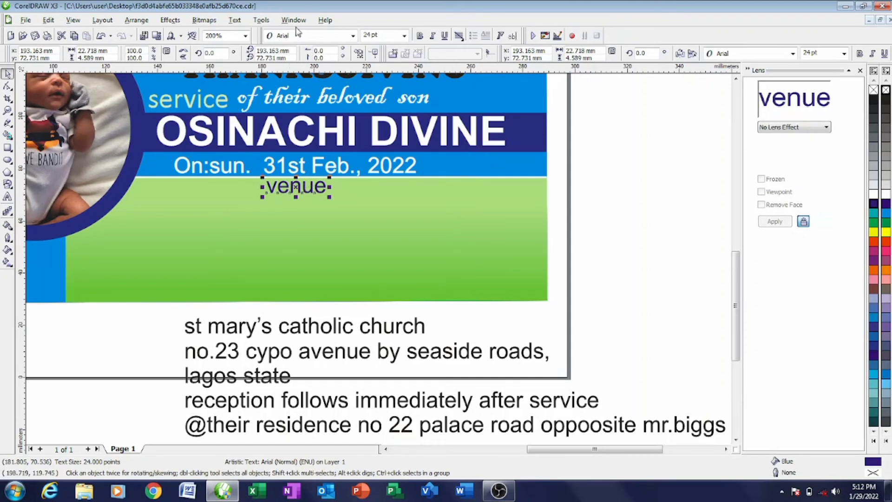
- Move the address lines onto the green panel and shrink them to fit under 'venue'
left_click(342, 188)
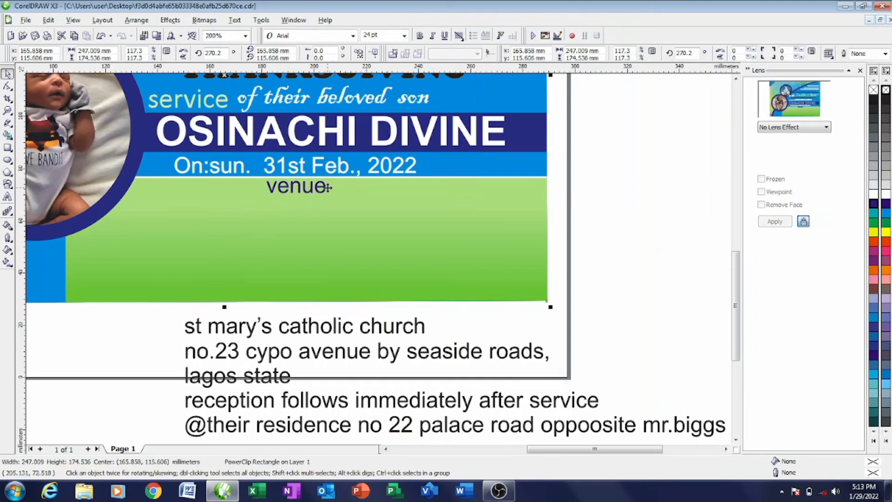
left_click_drag(265, 348, 124, 290)
left_click_drag(218, 251, 207, 231)
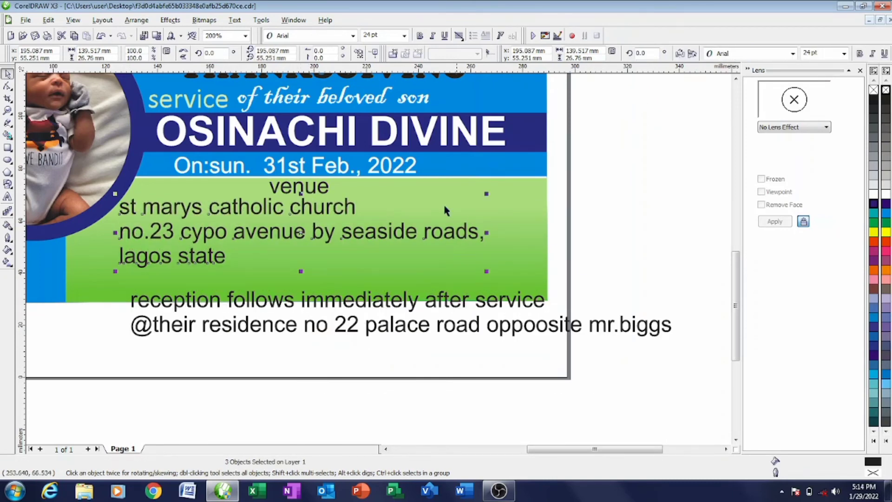
left_click_drag(485, 192, 374, 215)
left_click_drag(250, 246, 261, 221)
- Resize and centre 'venue' above the address, then colour the church name navy purple
left_click(299, 187)
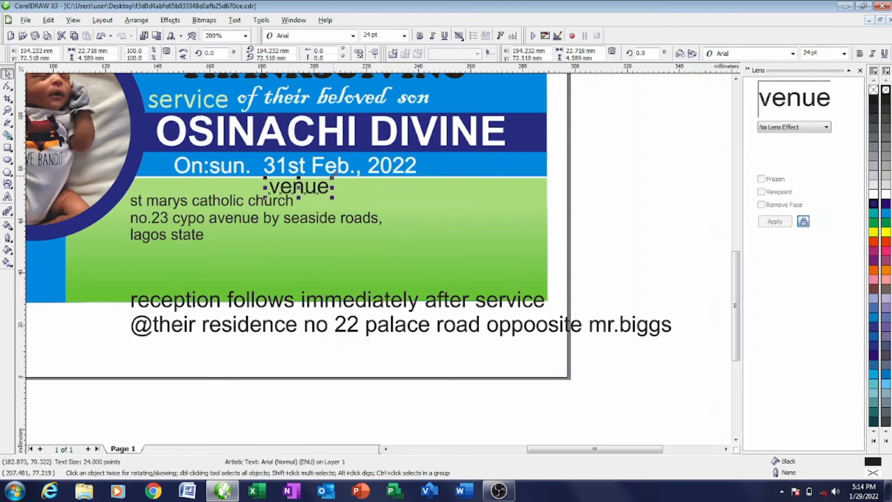
mouse_move(331, 178)
left_mouse_down()
mouse_move(314, 179)
mouse_move(326, 178)
left_mouse_up()
scroll(297, 189, "up", 2)
left_click_drag(372, 255, 402, 238)
scroll(402, 264, "down", 2)
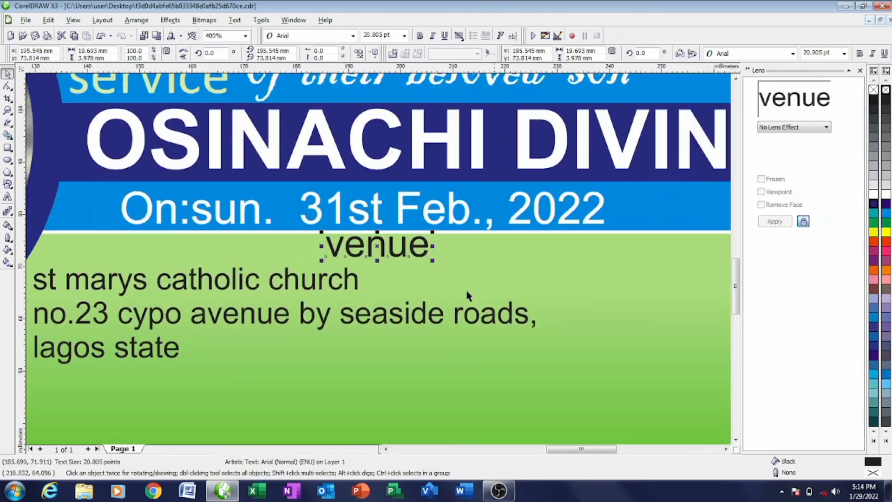
left_click(286, 250)
left_click_drag(873, 204, 832, 252)
- Undo the navy colour and the line split so the venue text is one block again
left_click(420, 36)
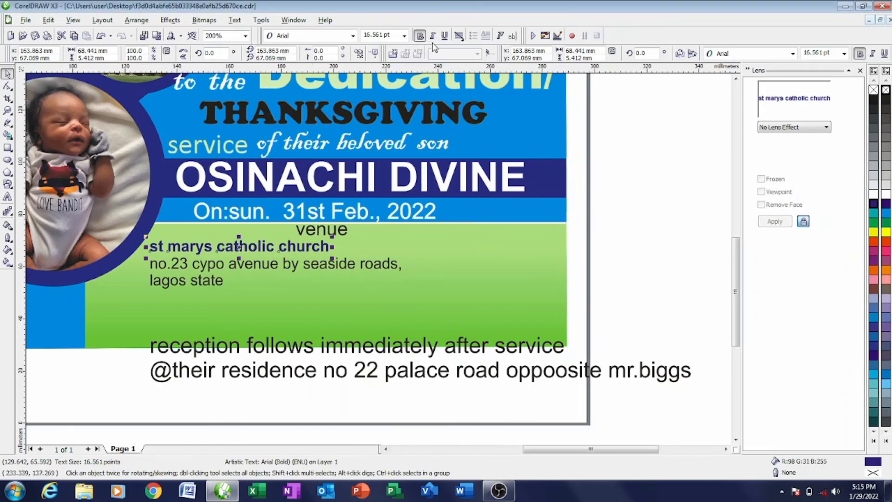
left_click(420, 36)
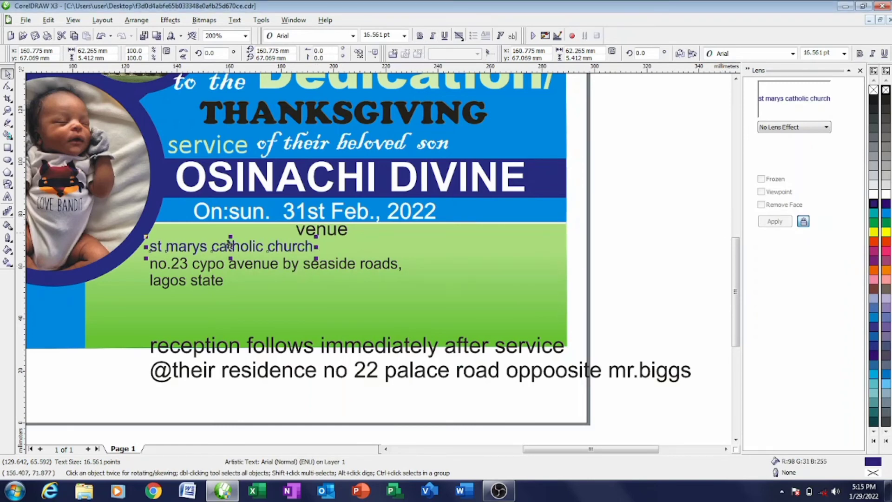
scroll(231, 197, "down", 1)
scroll(403, 288, "up", 1)
scroll(381, 260, "down", 1)
key("ctrl+z")
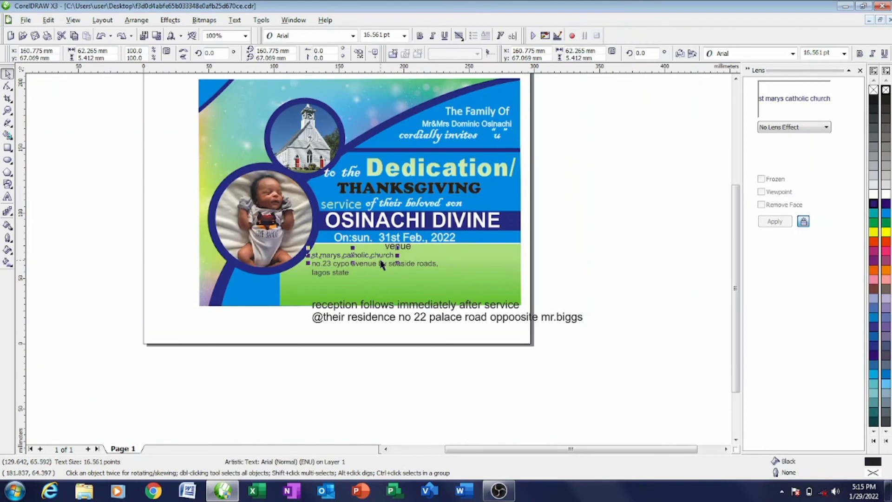
key("ctrl+z")
key("ctrl+z")
key("ctrl+z")
key("ctrl+z")
- Move the rejoined six-line venue text block up onto the green band
left_click(447, 287)
left_click_drag(447, 287, 333, 212)
left_click(392, 320)
right_click(379, 242)
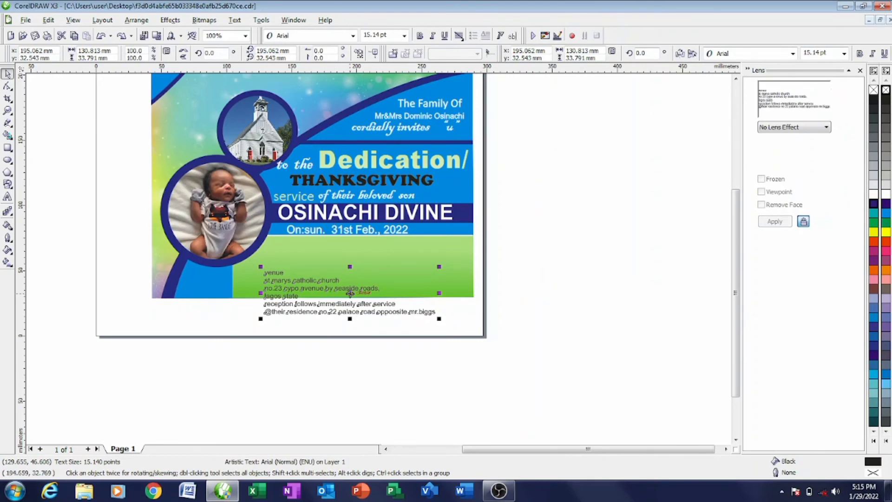
left_click_drag(350, 293, 348, 267)
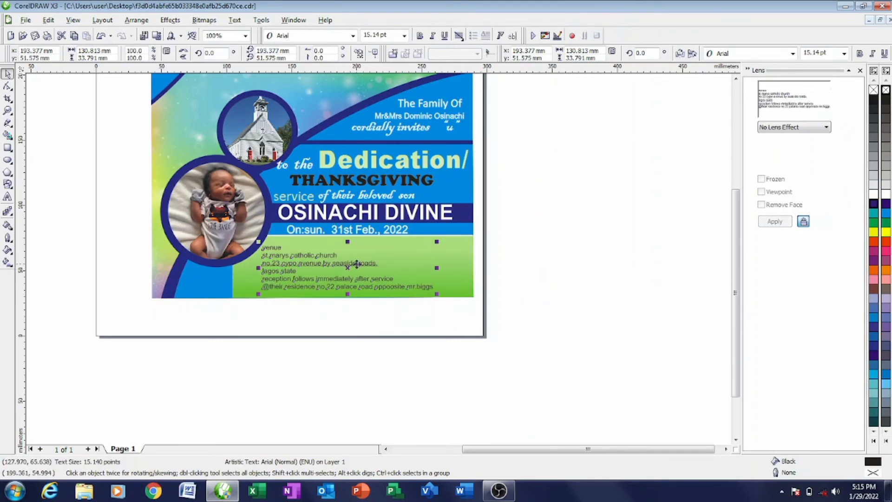
scroll(379, 259, "up", 1)
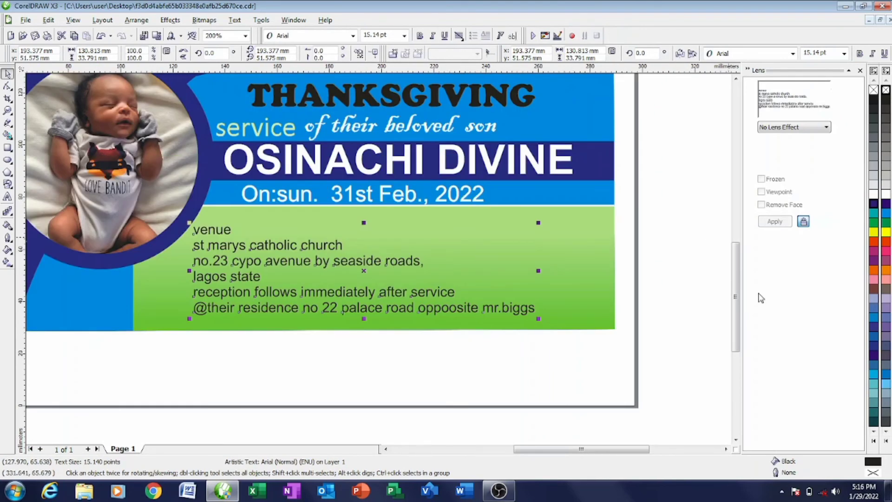
- Try a blue outline on the venue text block, remove it, and nudge the block left
right_click(872, 204)
right_click(873, 207)
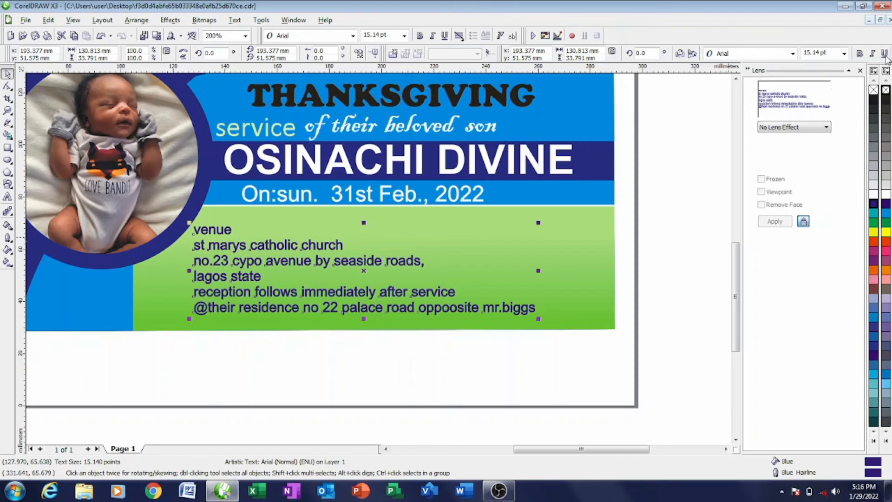
right_click(886, 90)
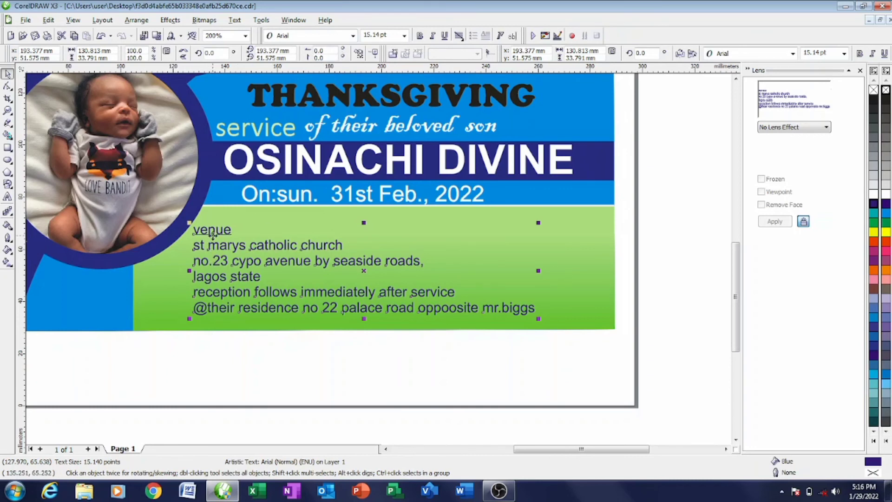
left_click_drag(213, 235, 210, 234)
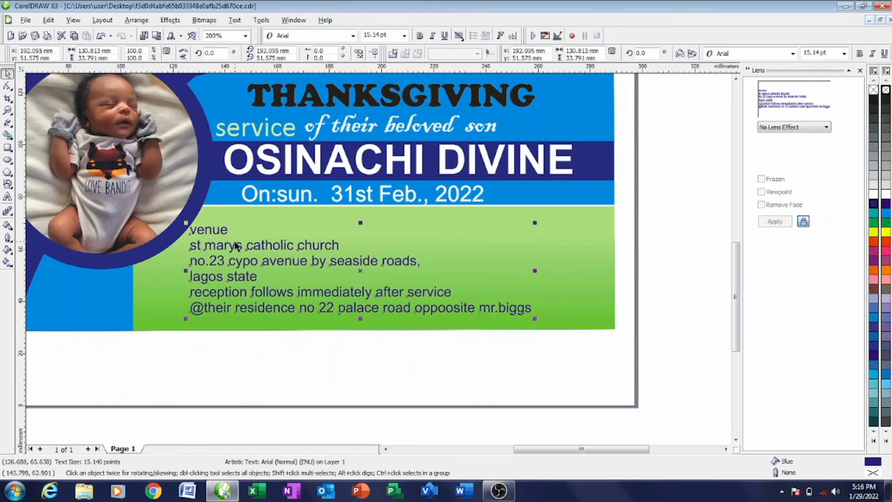
- Break the block apart, place 'venue' under the date, and shift the address lines upward
key("ctrl+k")
left_click_drag(209, 230, 356, 212)
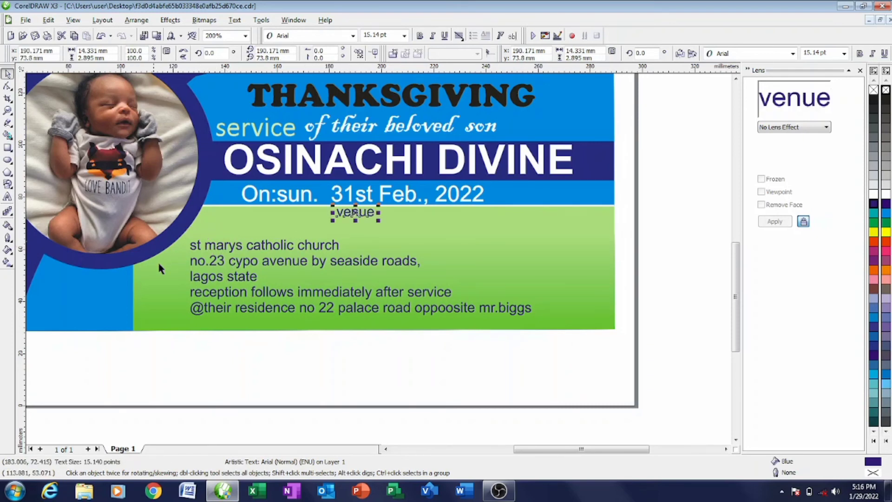
left_click_drag(649, 230, 185, 286)
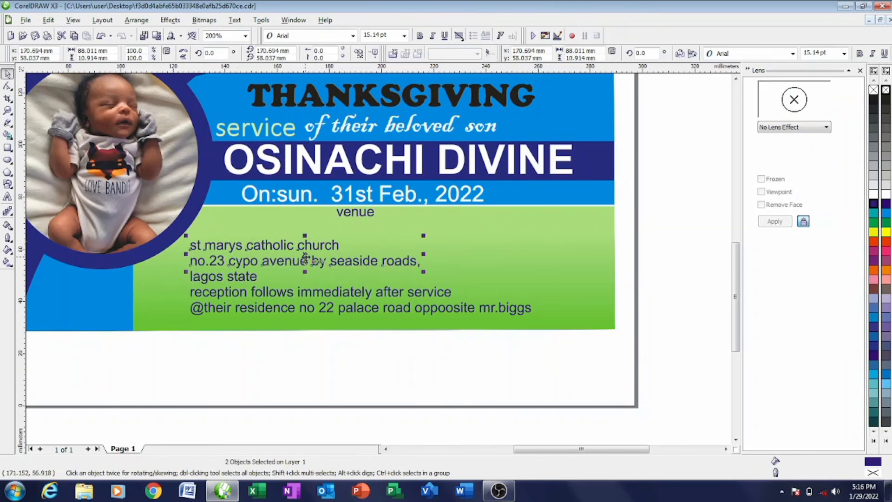
left_click_drag(304, 257, 314, 245)
mouse_move(240, 330)
left_mouse_down()
mouse_move(531, 344)
mouse_move(650, 339)
left_mouse_up()
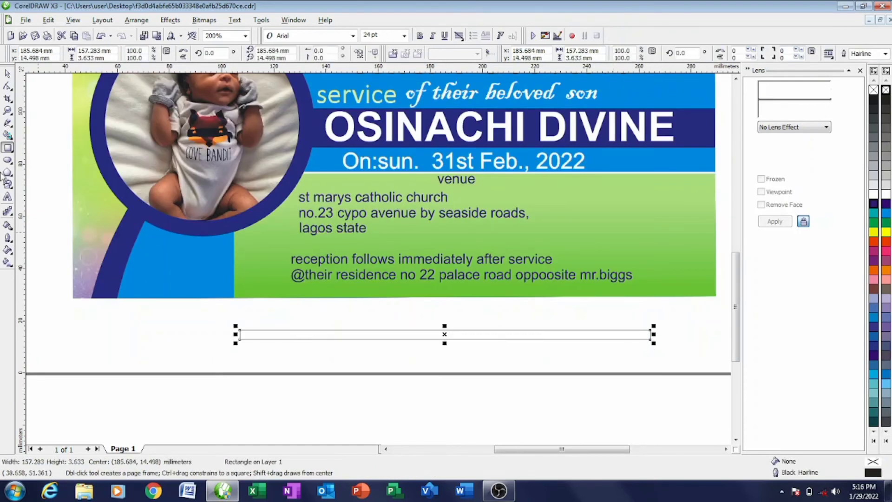
- Place the long rectangle inside the card banner with PowerClip and edit the banner's contents
left_click(7, 74)
left_click_drag(490, 340, 481, 252)
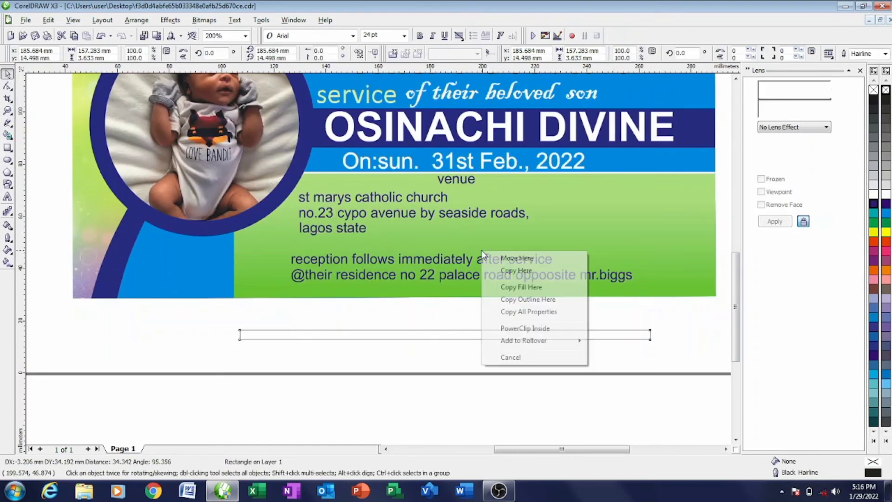
left_click(532, 328)
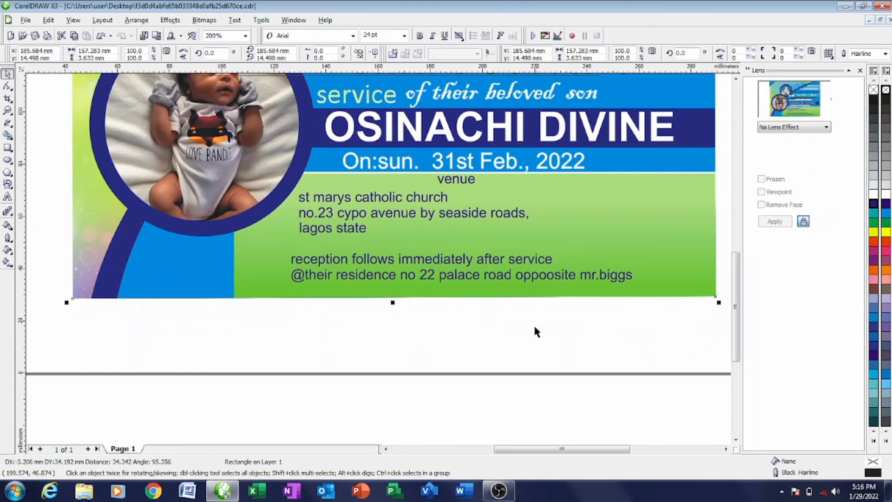
right_click(522, 260)
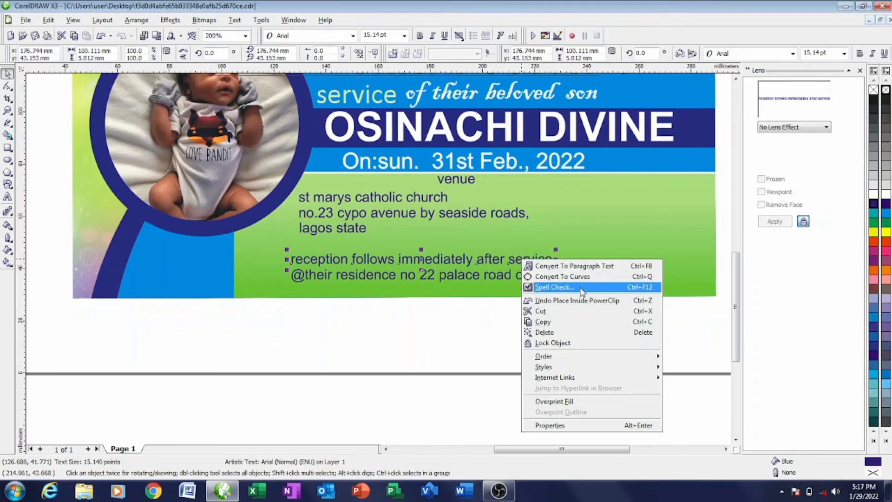
left_click(512, 214)
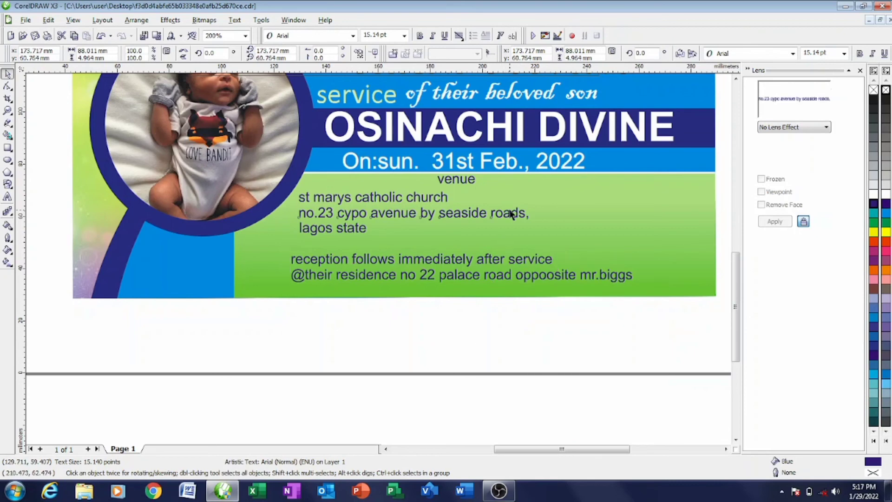
right_click(511, 211)
left_click(543, 227)
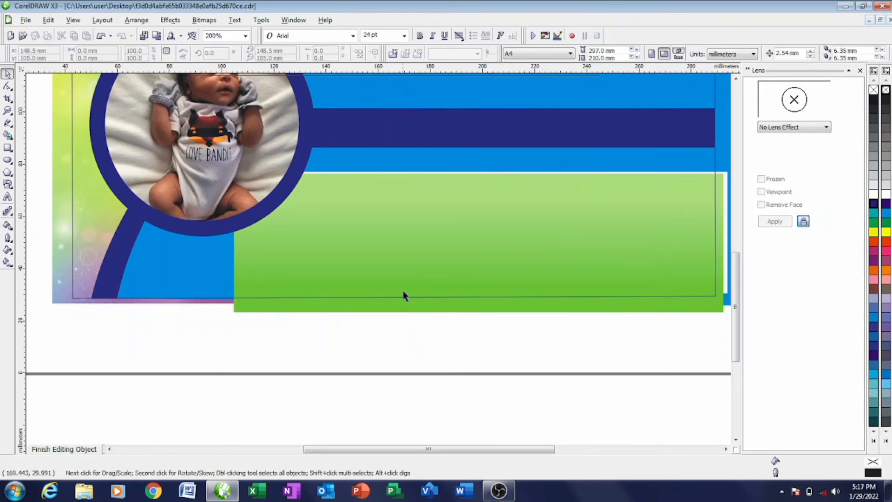
- Move the thin rectangle into the green panel, widen it, halve its height and colour it white
scroll(361, 285, "down", 2)
left_click(389, 210)
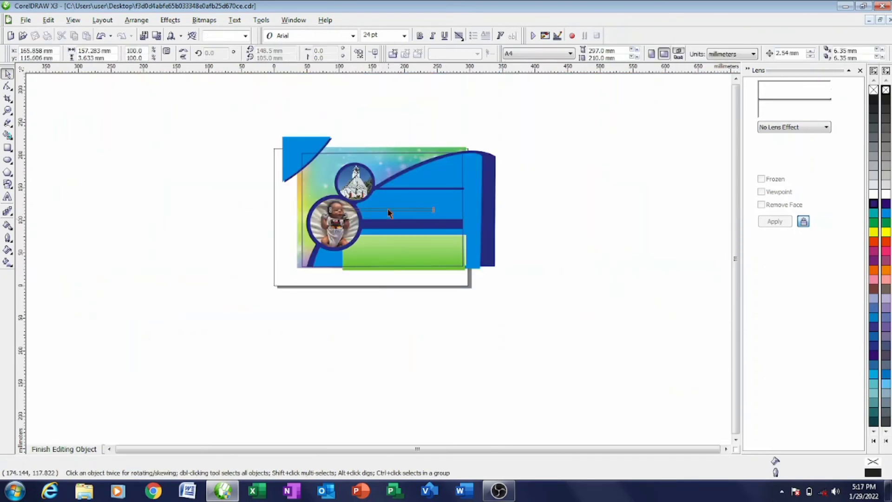
scroll(381, 232, "up", 2)
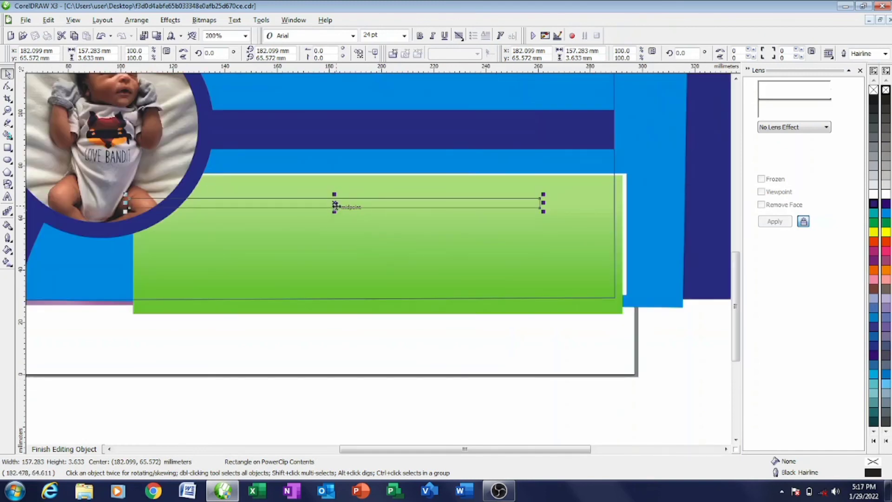
left_click_drag(336, 207, 338, 261)
left_click_drag(542, 256, 640, 256)
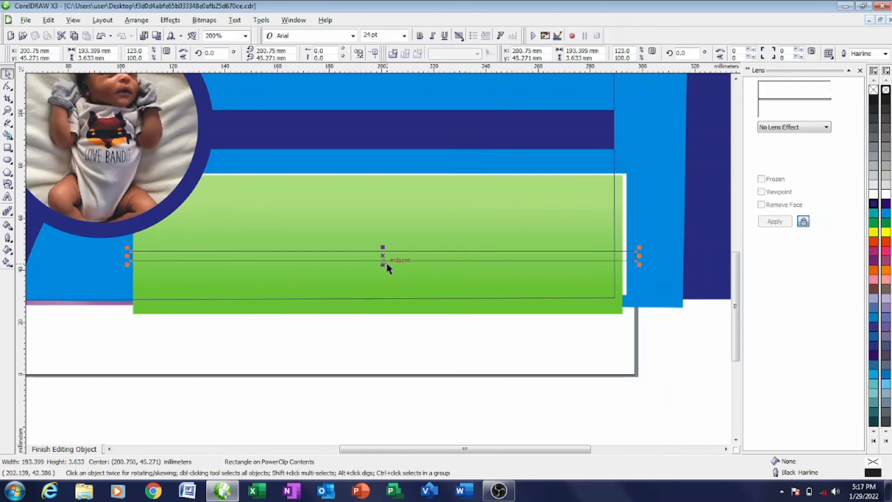
scroll(381, 264, "up", 1)
left_click_drag(370, 258, 371, 239)
left_click(885, 194)
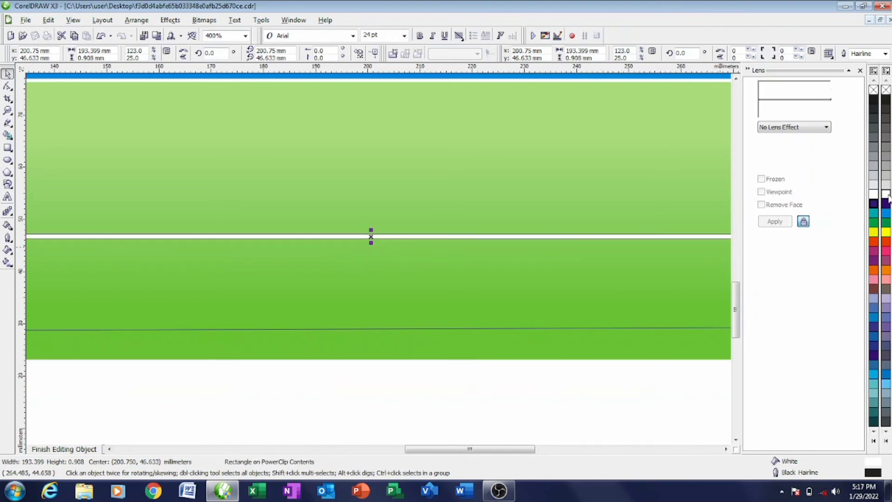
right_click(886, 195)
scroll(381, 263, "down", 1)
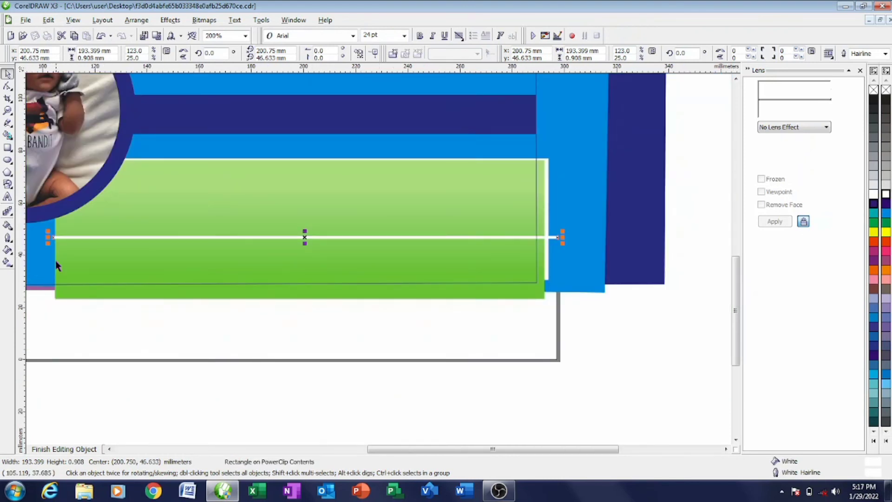
- Pull the white bar's left end toward the green edge and convert the bar to curves
scroll(384, 259, "down", 1)
scroll(378, 260, "up", 2)
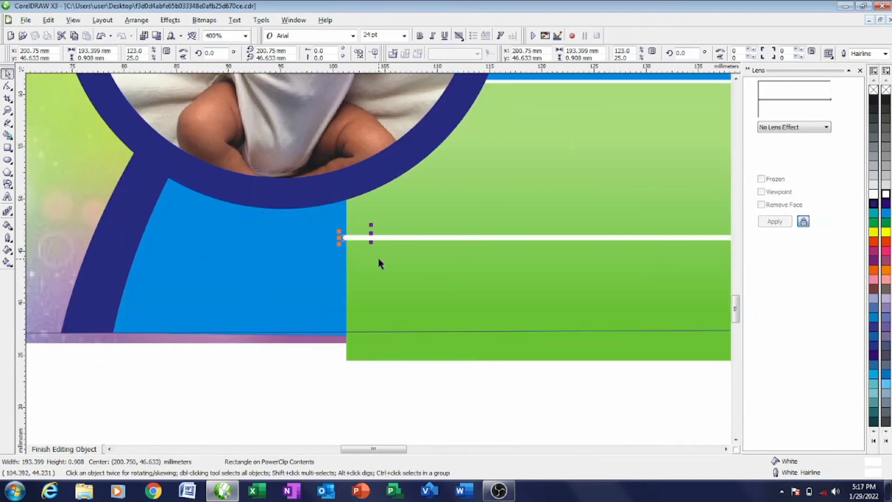
scroll(379, 263, "up", 3)
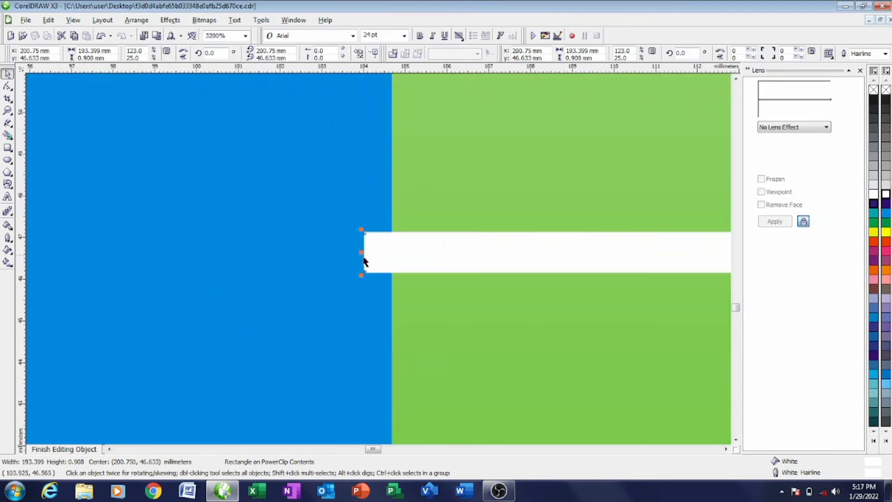
left_click_drag(360, 256, 402, 258)
scroll(386, 258, "up", 1)
scroll(380, 262, "up", 2)
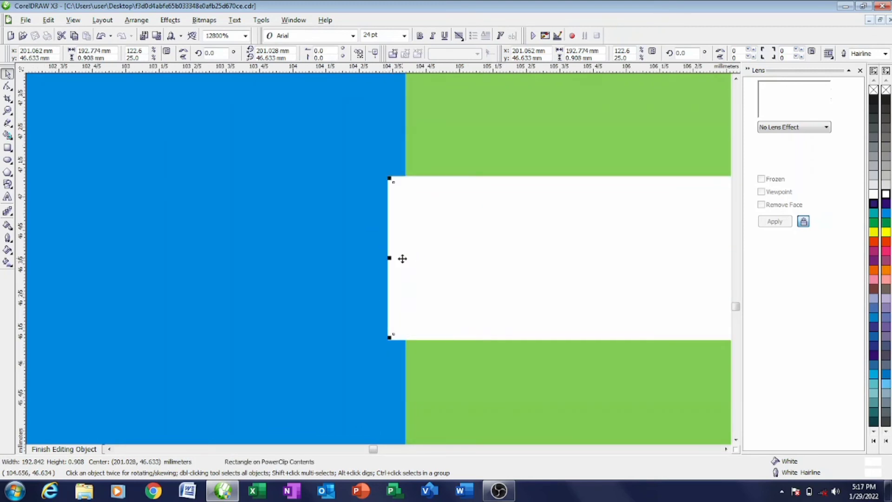
scroll(378, 257, "up", 2)
scroll(379, 258, "down", 2)
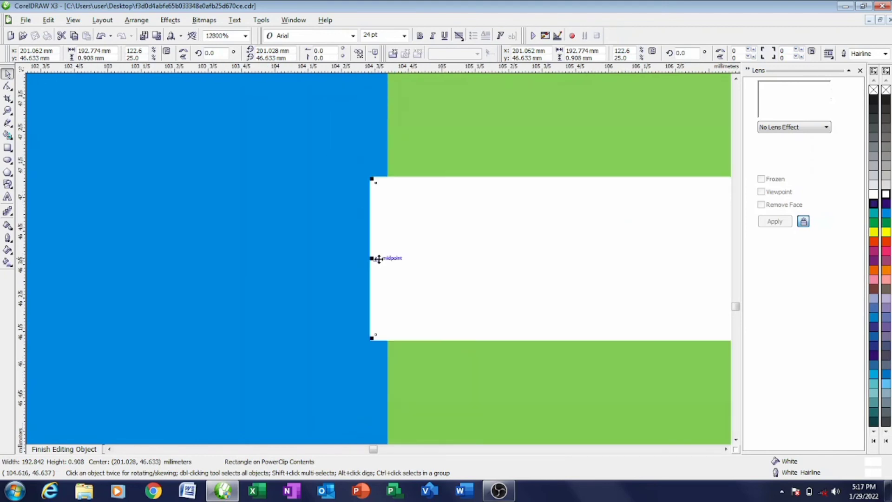
right_click(449, 227)
left_click(507, 249)
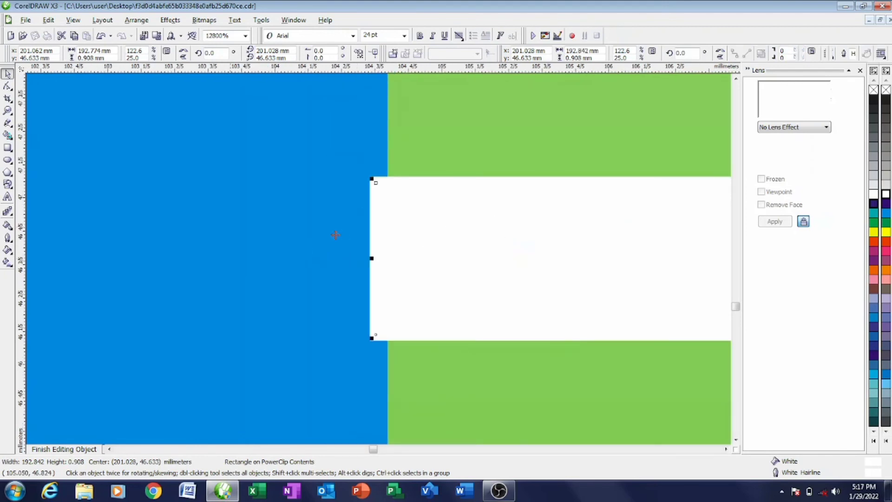
- Snap the bar's top-left and bottom-left nodes exactly onto the green panel's edge
left_click(8, 87)
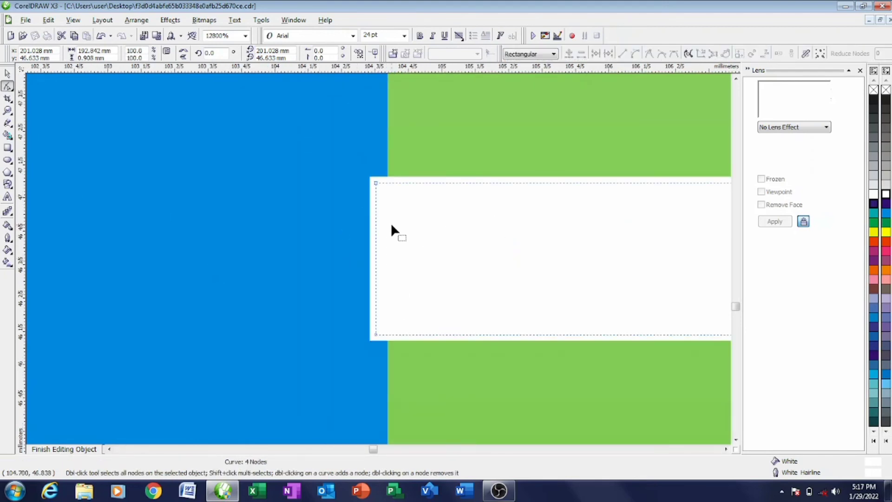
left_click_drag(376, 182, 388, 183)
left_click_drag(372, 333, 388, 335)
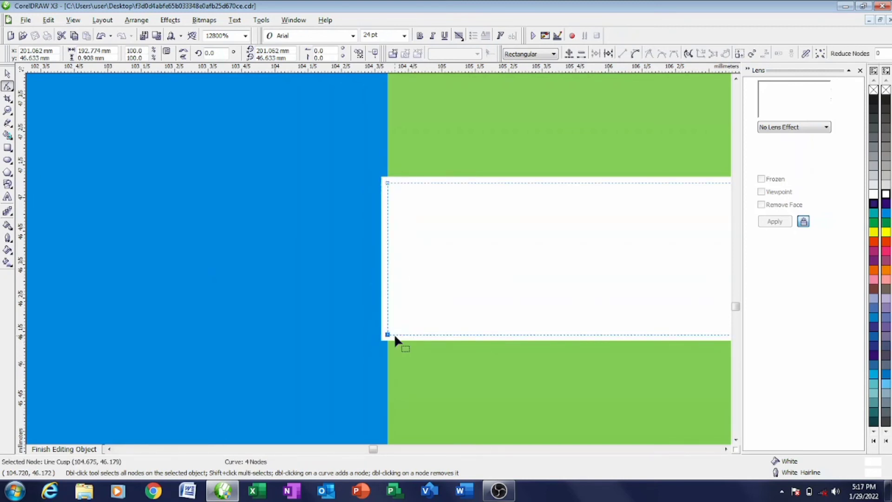
scroll(394, 335, "down", 1)
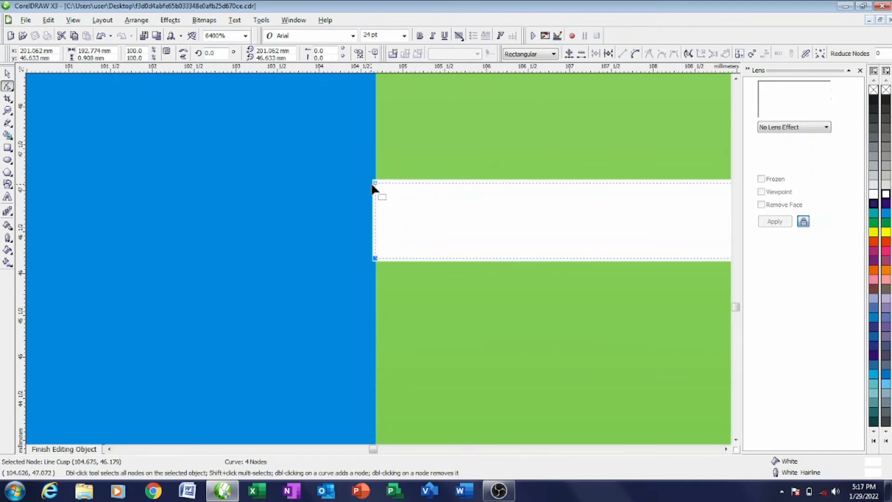
scroll(380, 184, "up", 2)
left_click_drag(401, 255, 417, 254)
scroll(378, 258, "down", 1)
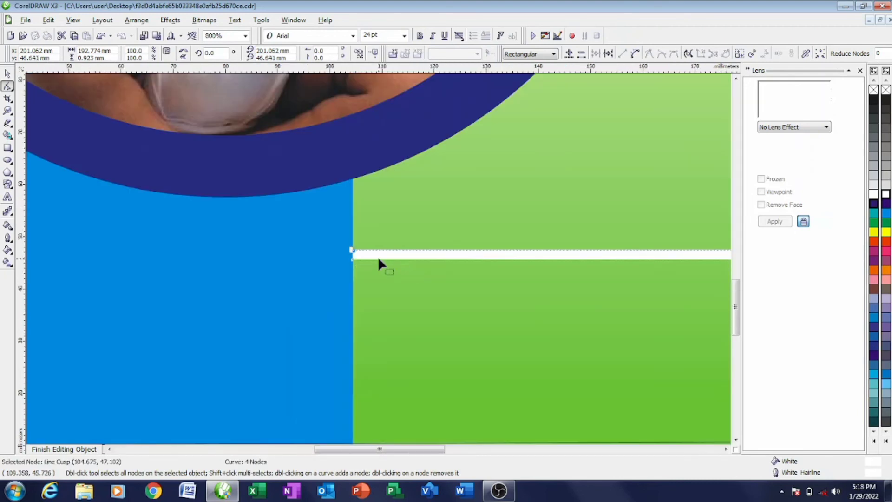
scroll(379, 260, "down", 1)
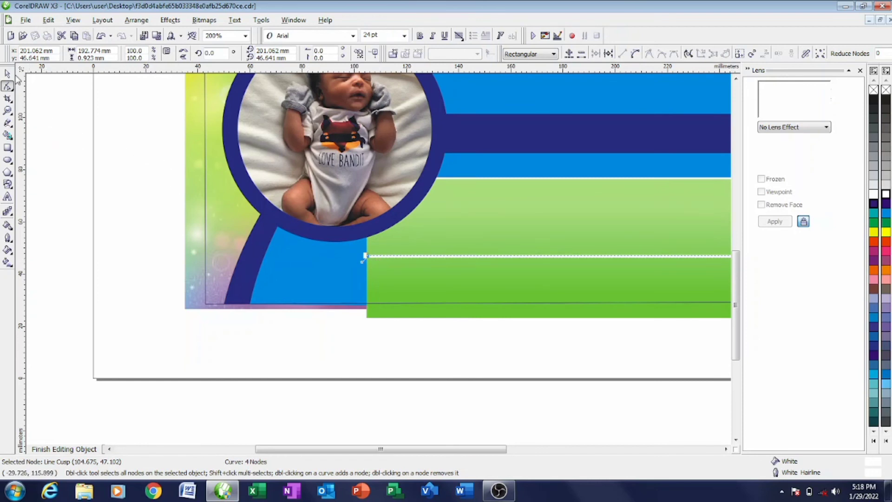
- Check the finished 192.774 mm divider and exit the banner's contents editing
left_click(8, 73)
left_click(378, 256)
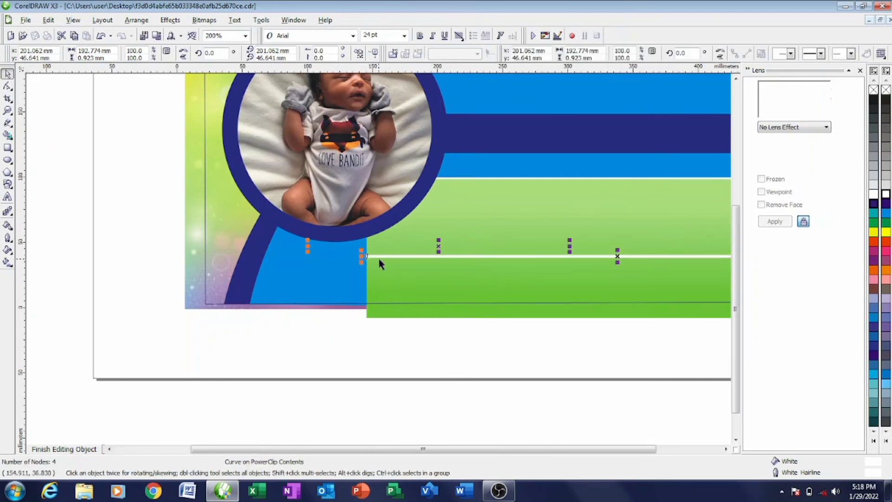
scroll(378, 258, "down", 1)
scroll(505, 257, "up", 2)
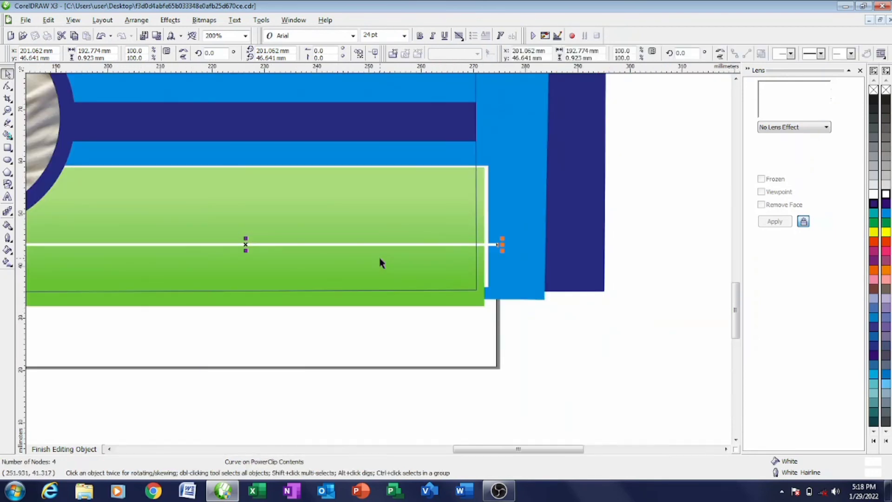
scroll(379, 259, "down", 2)
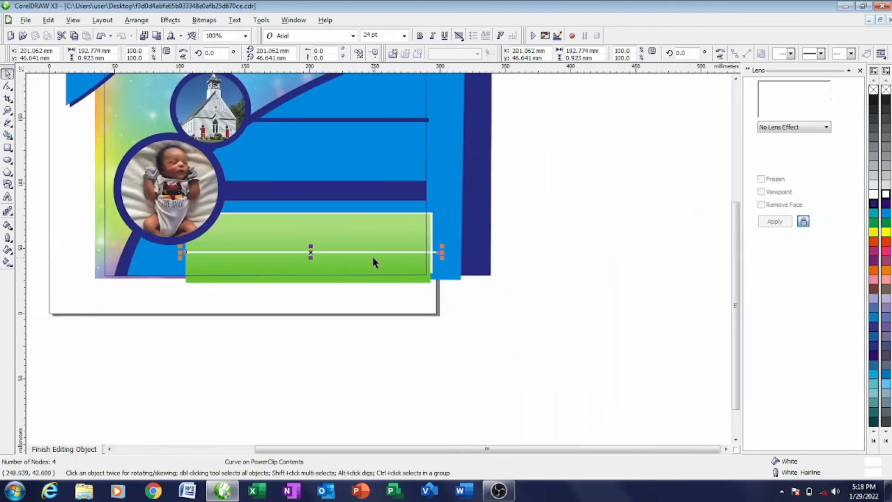
scroll(181, 266, "up", 1)
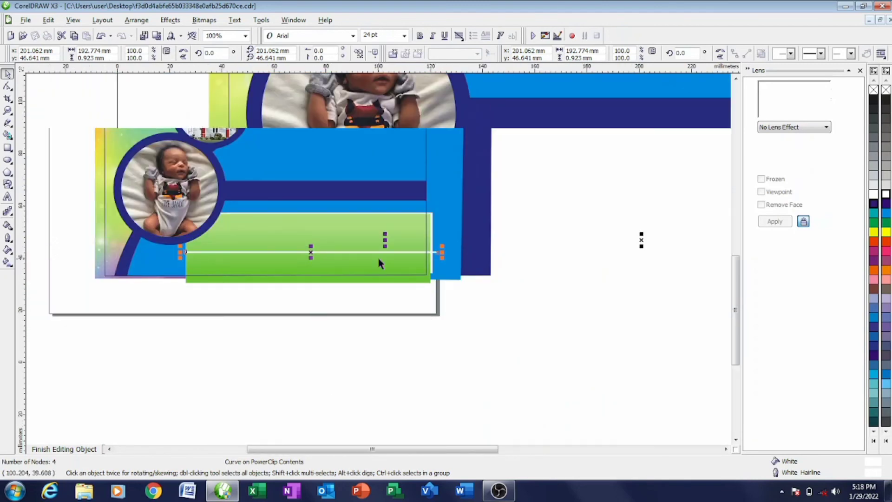
scroll(378, 260, "up", 2)
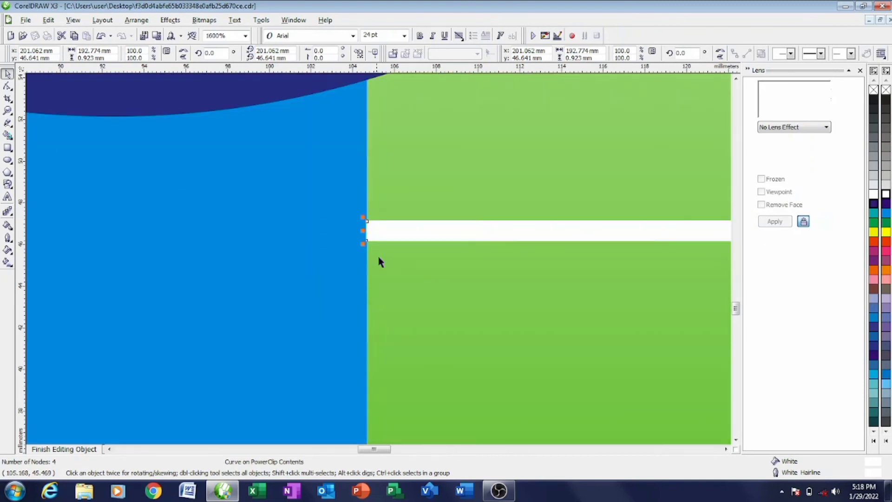
scroll(378, 269, "down", 3)
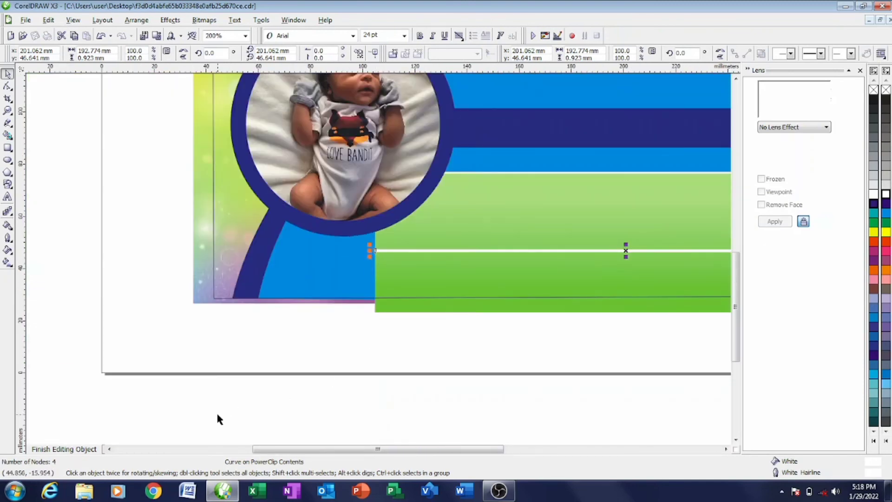
left_click(64, 449)
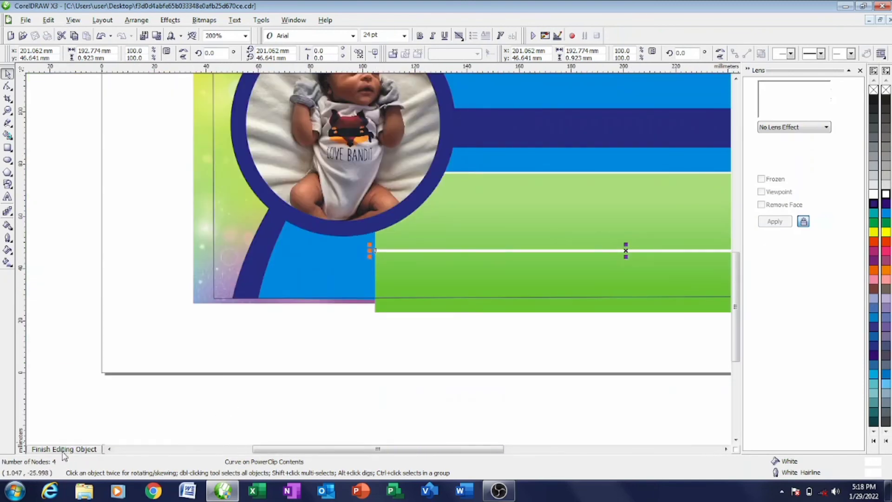
left_click(569, 339)
scroll(381, 243, "down", 1)
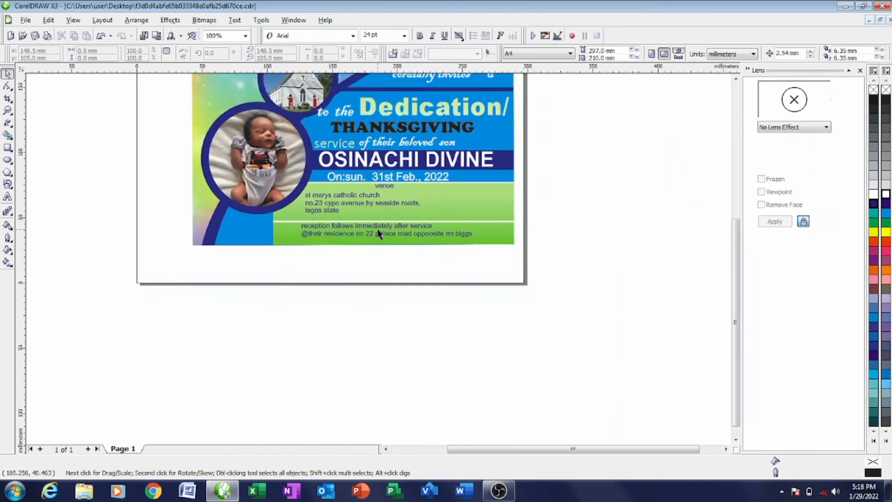
left_click(379, 233)
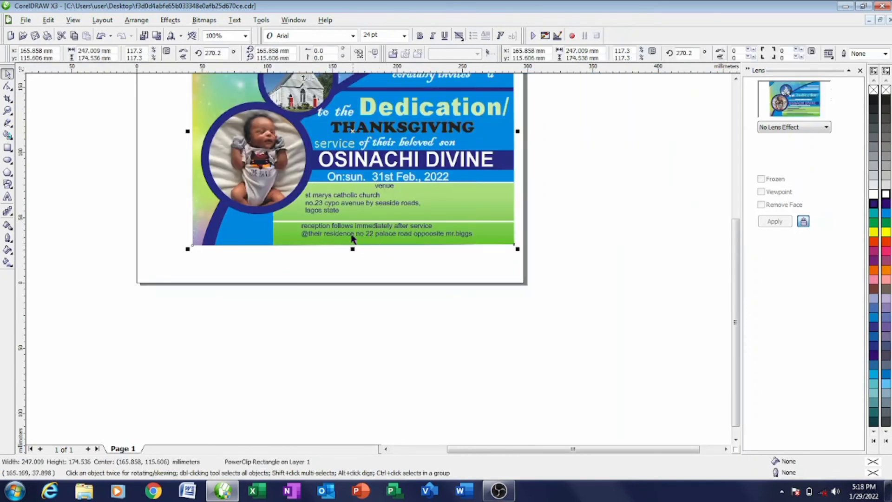
left_click(357, 231)
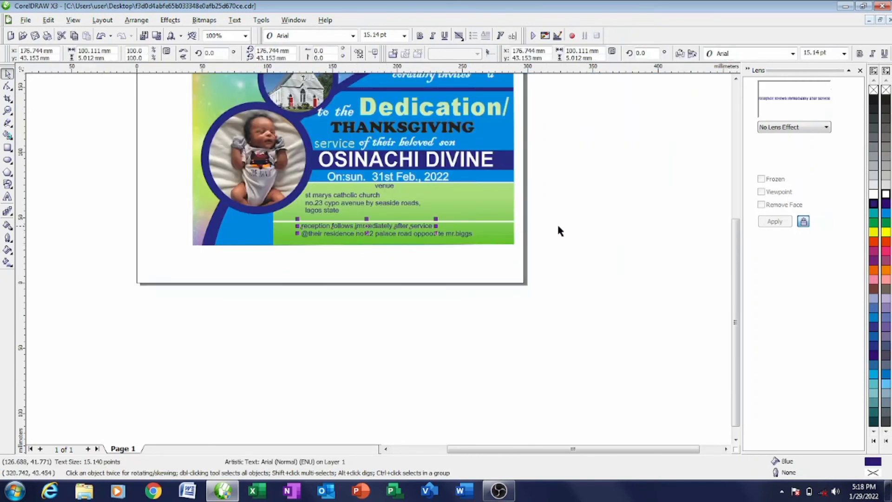
key("Escape")
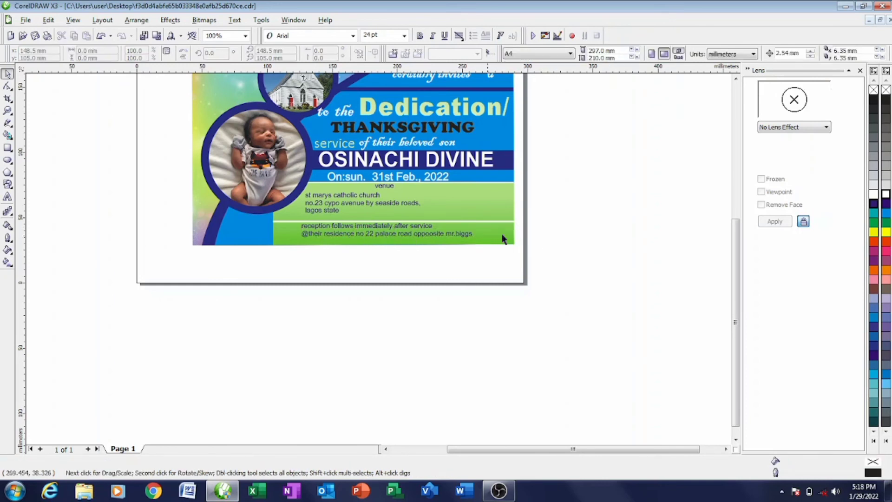
left_click(429, 224)
right_click(428, 224)
left_click(439, 237)
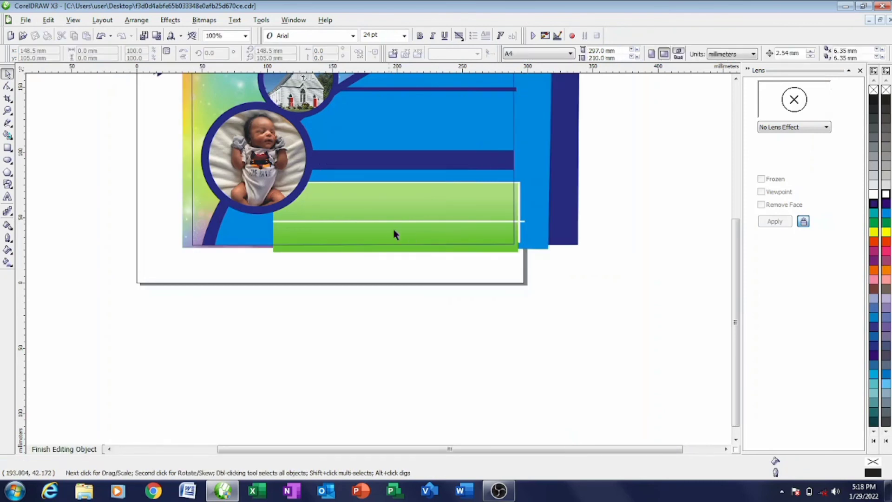
left_click(383, 223)
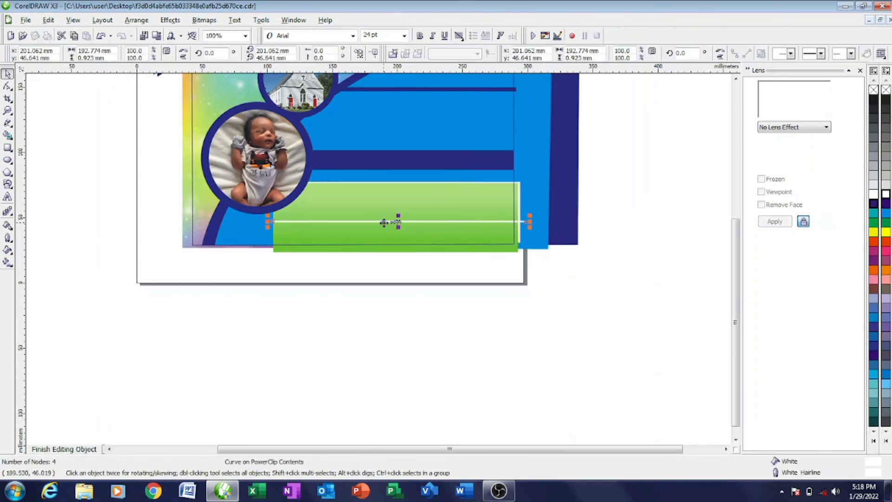
left_click(384, 229)
right_click(384, 228)
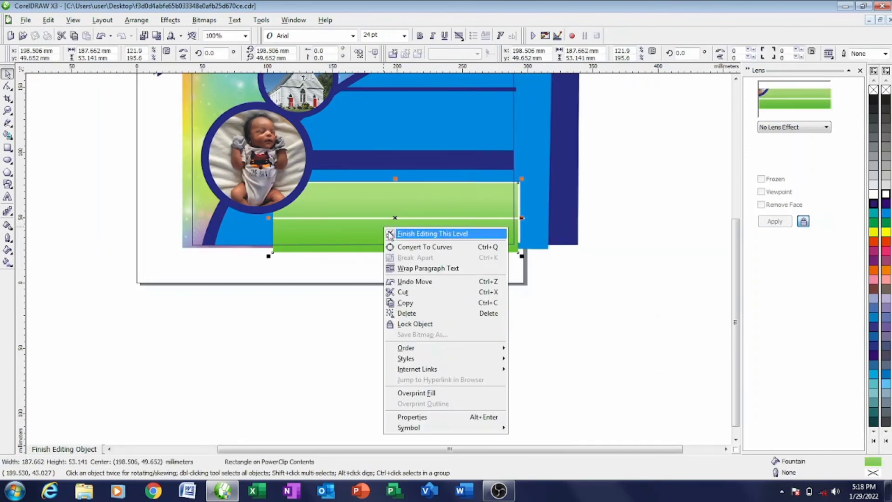
left_click(409, 233)
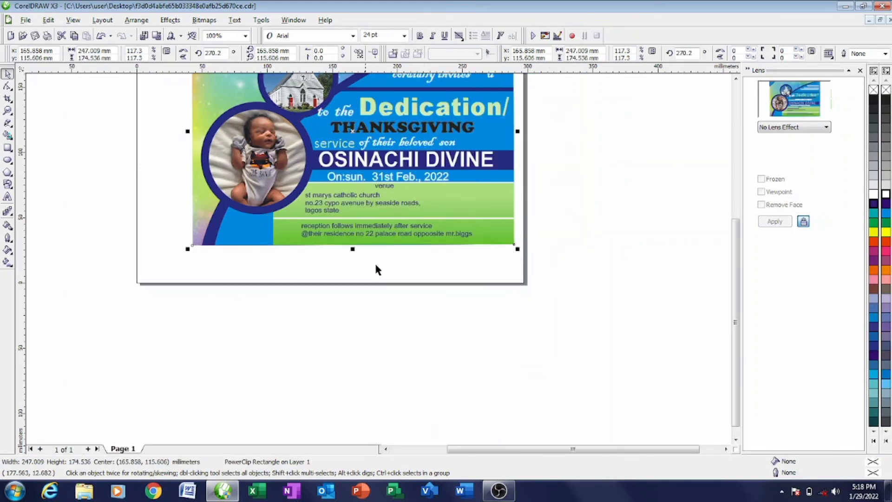
left_click(360, 280)
scroll(379, 264, "up", 2)
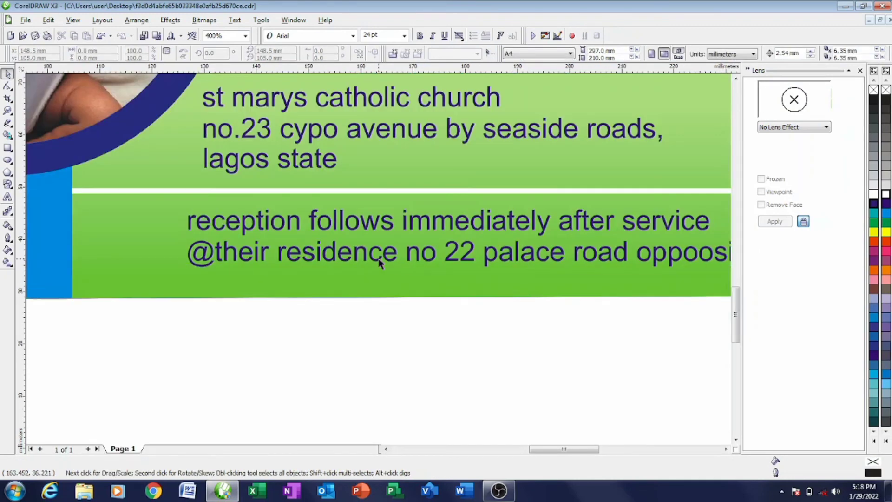
scroll(391, 263, "down", 1)
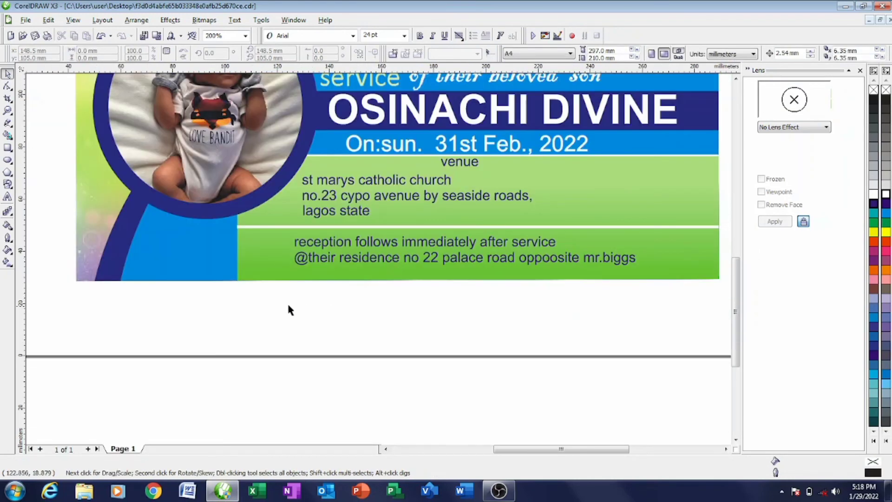
left_click_drag(280, 306, 656, 230)
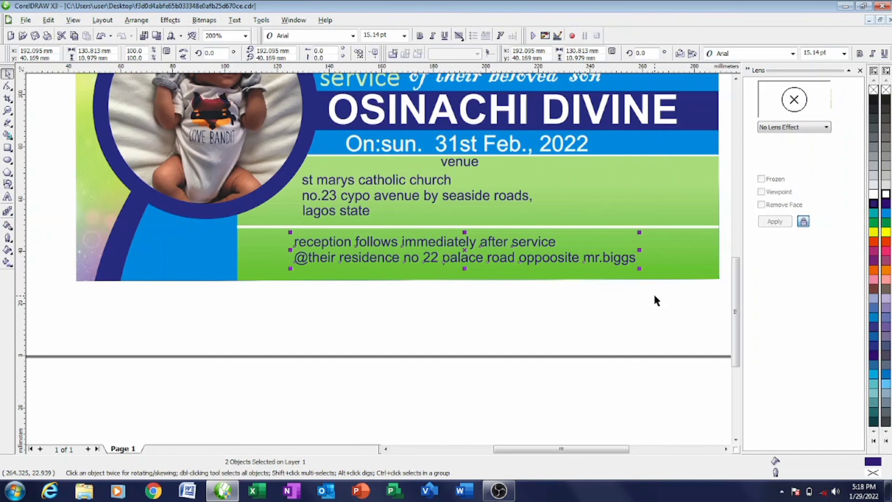
- Apply Sentence case to the first reception line, 'Reception follows immediately after service'
left_click_drag(290, 237, 485, 258)
key("ctrl+z")
left_click(292, 307)
double_click(297, 242)
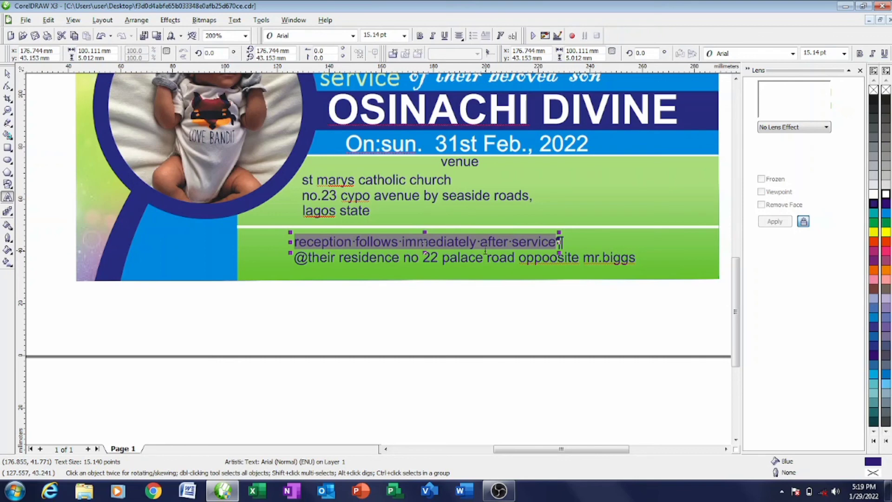
key("shift+F3")
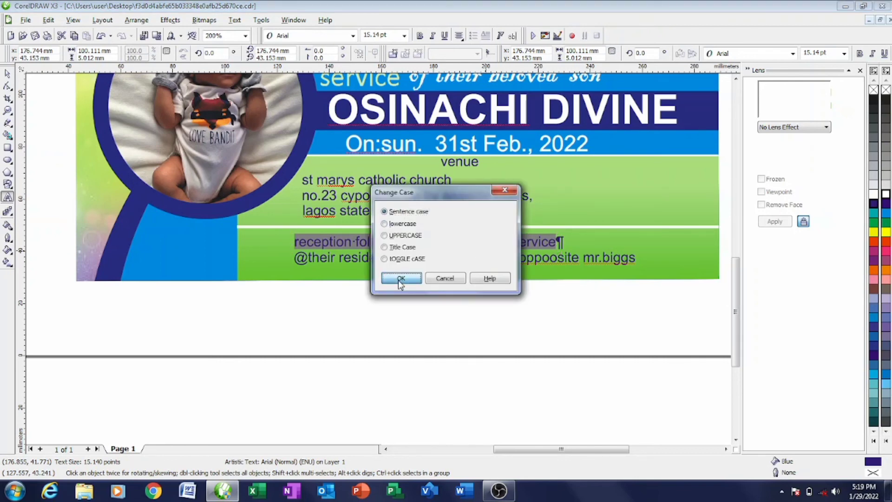
left_click(401, 278)
left_click(396, 296)
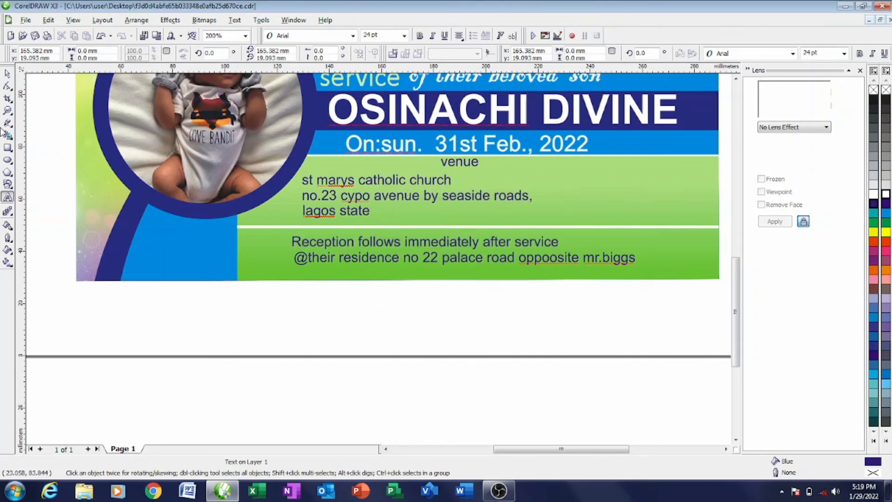
scroll(329, 265, "up", 2)
double_click(381, 257)
left_click_drag(377, 256, 391, 257)
right_click(383, 255)
mouse_move(420, 308)
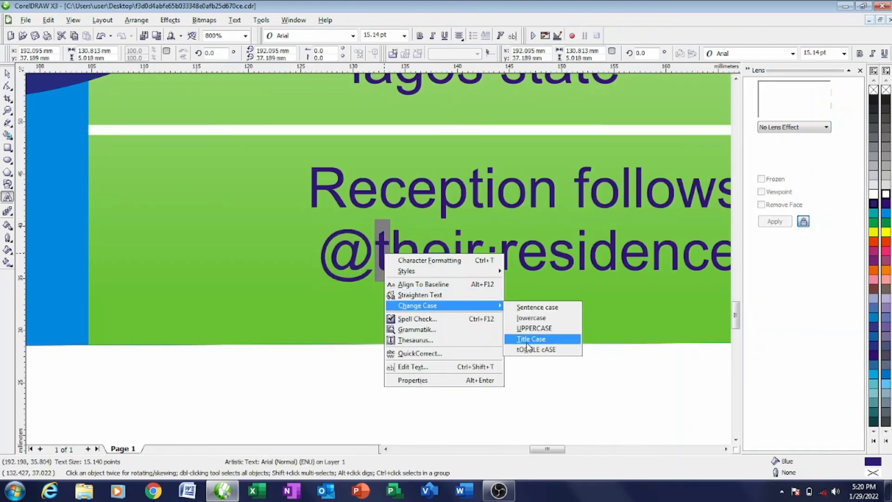
left_click(546, 328)
- Put the rest of the residence address line in Title Case
scroll(408, 308, "down", 1)
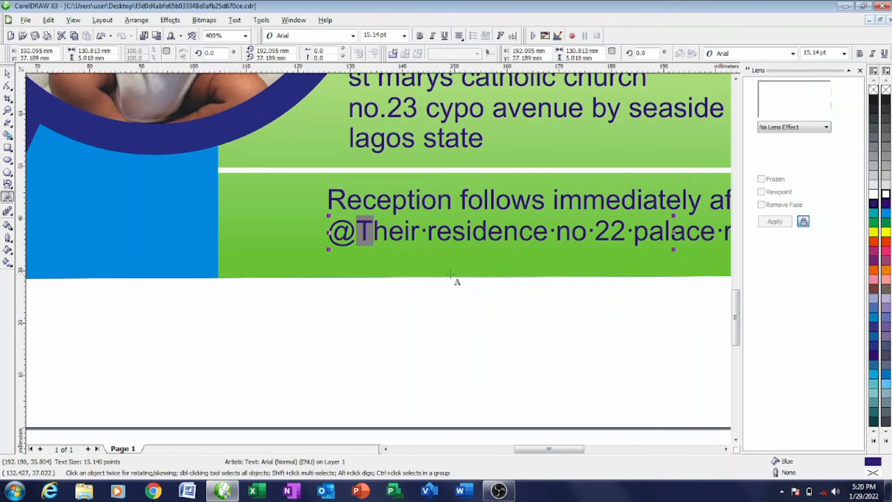
scroll(367, 220, "down", 1)
left_click_drag(358, 210, 656, 211)
key("shift+F3")
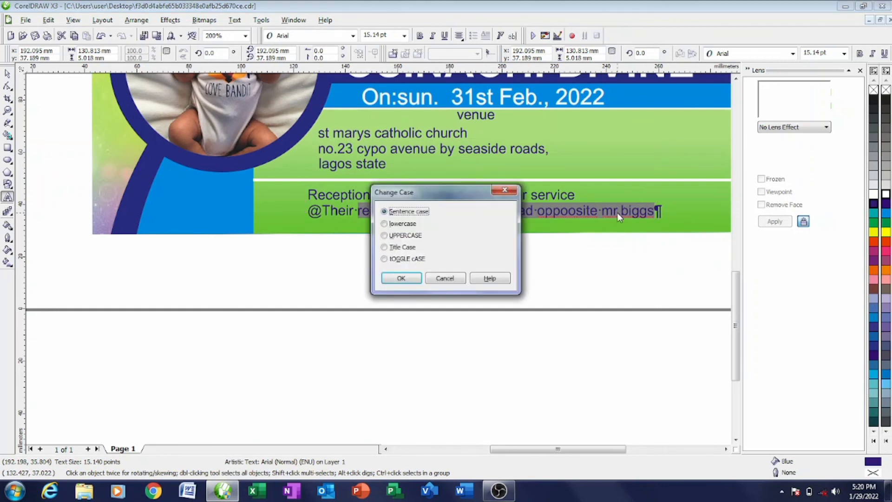
left_click(407, 279)
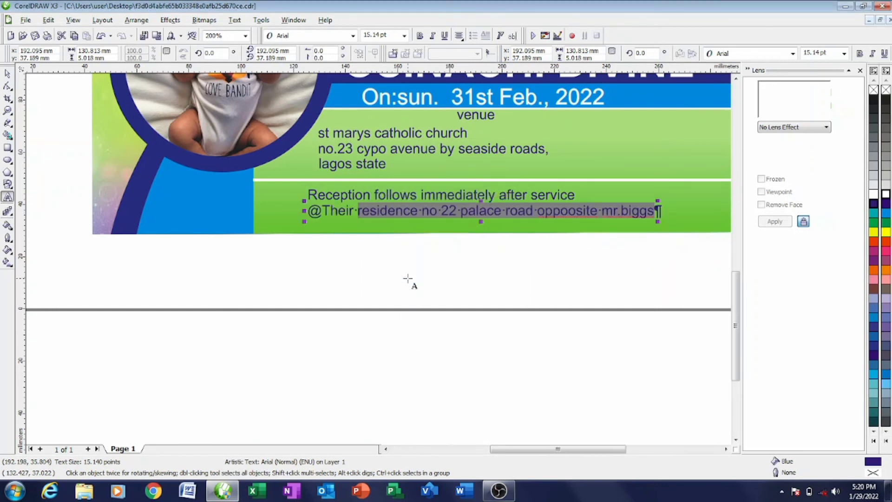
key("shift+F3")
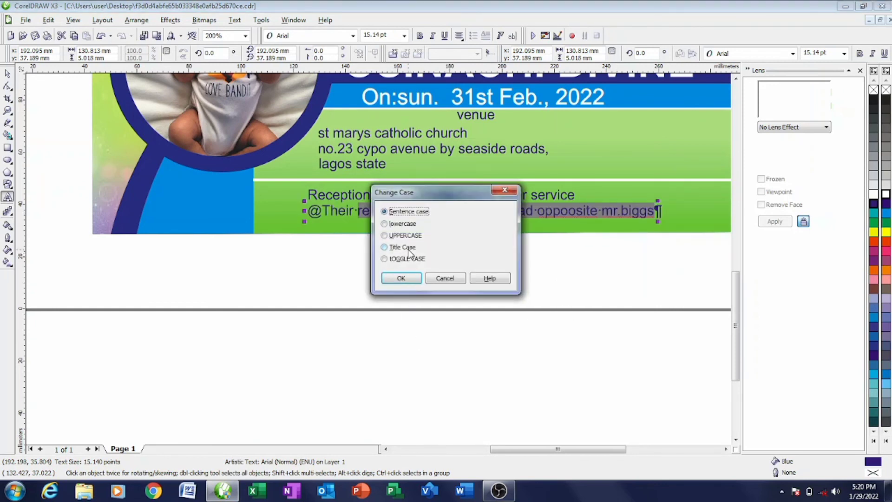
left_click(403, 247)
left_click(401, 278)
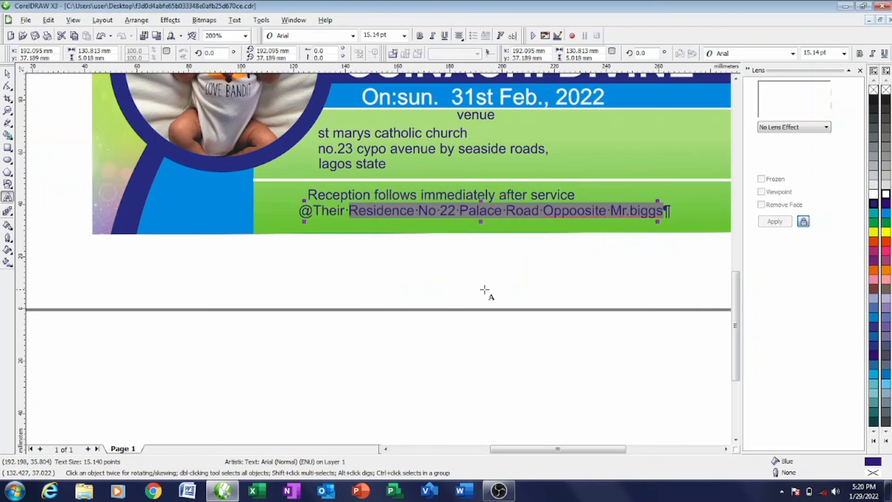
left_click(482, 283)
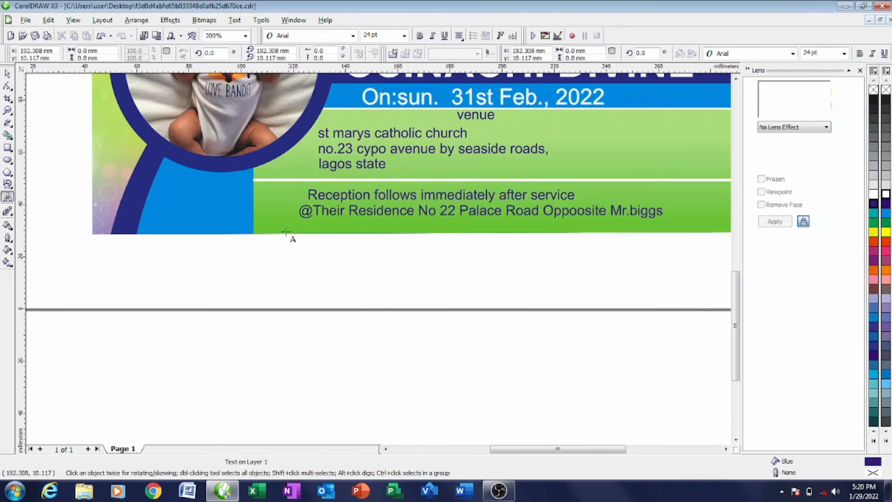
- Nudge the residence address line slightly to the left
left_click(7, 75)
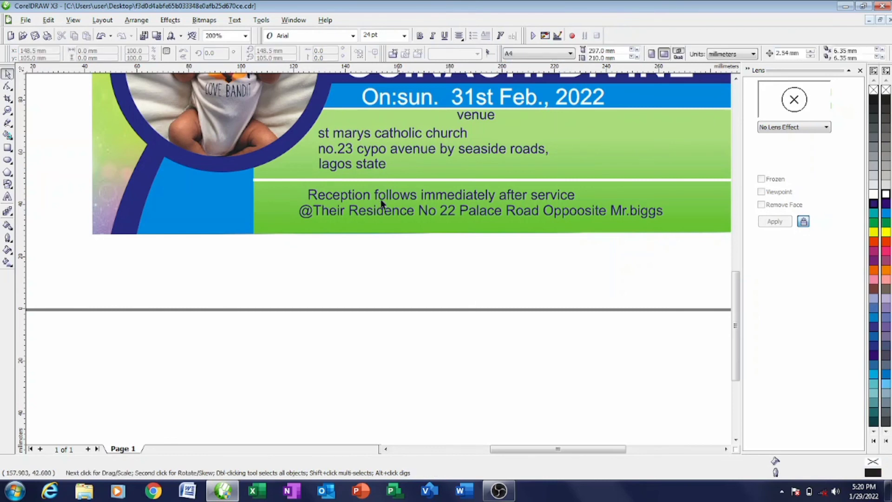
left_click(457, 214)
left_click(476, 213)
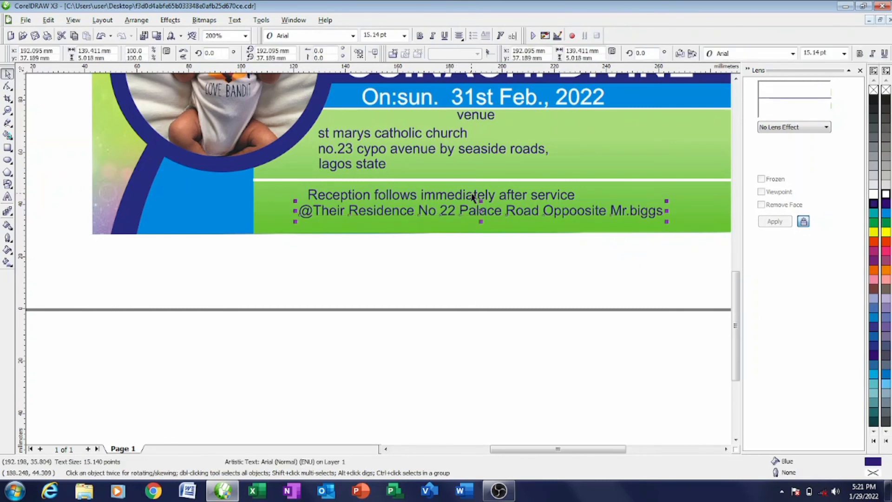
key("Left")
key("Left")
key("Left")
key("Left")
key("Left")
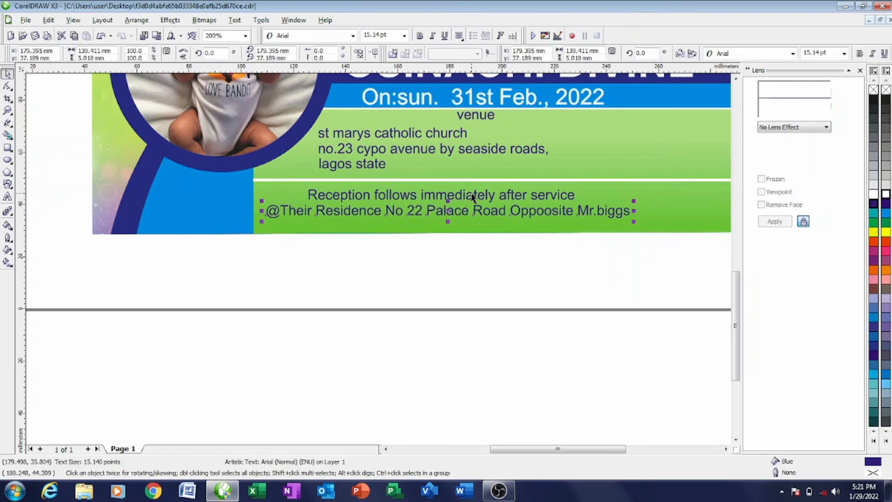
- Set the address line in Arial Black and shift it slightly right and down
left_click(353, 36)
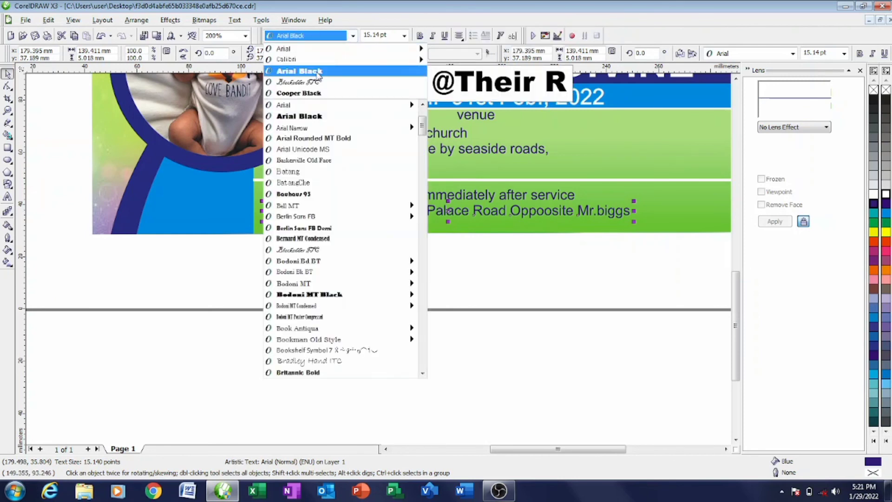
left_click(319, 74)
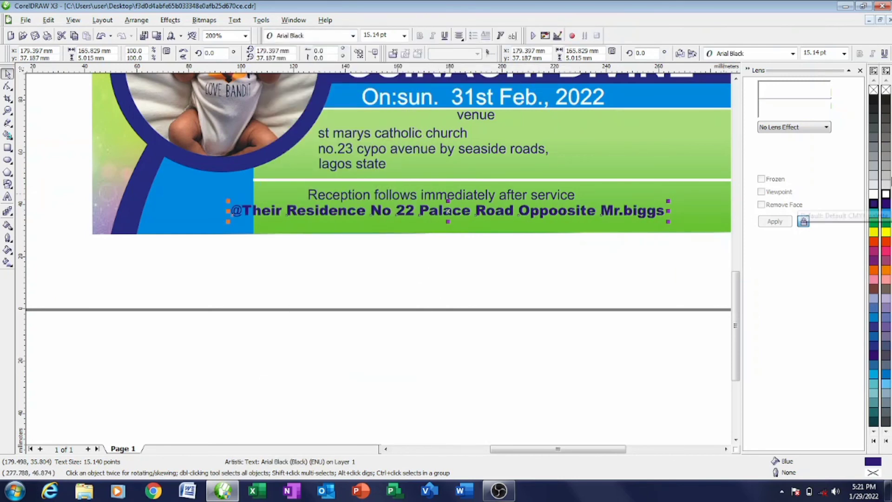
right_click(888, 97)
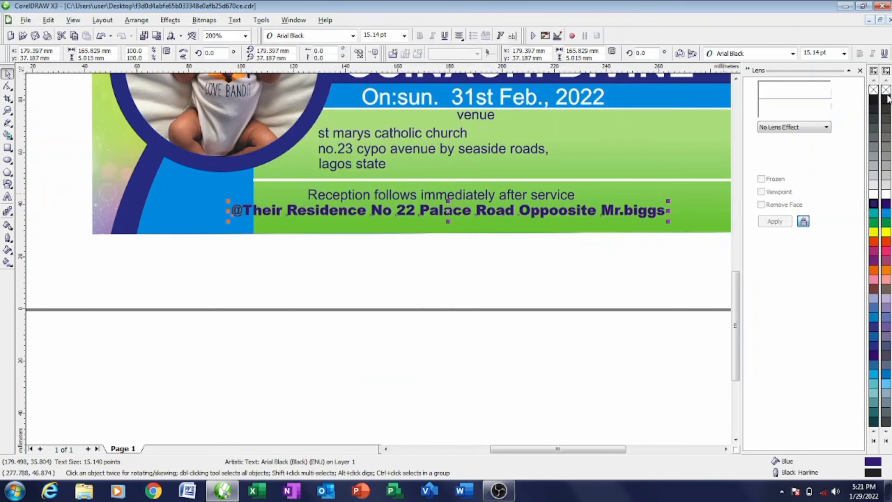
key("ctrl+z")
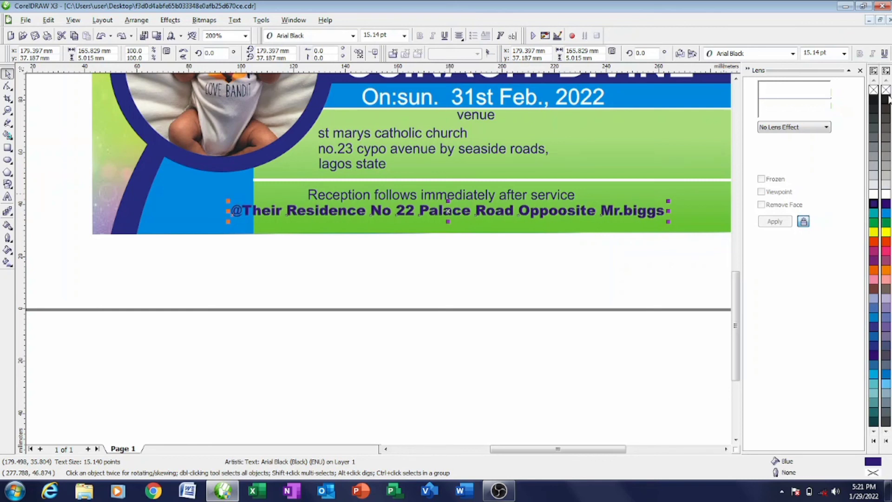
key("ctrl+z")
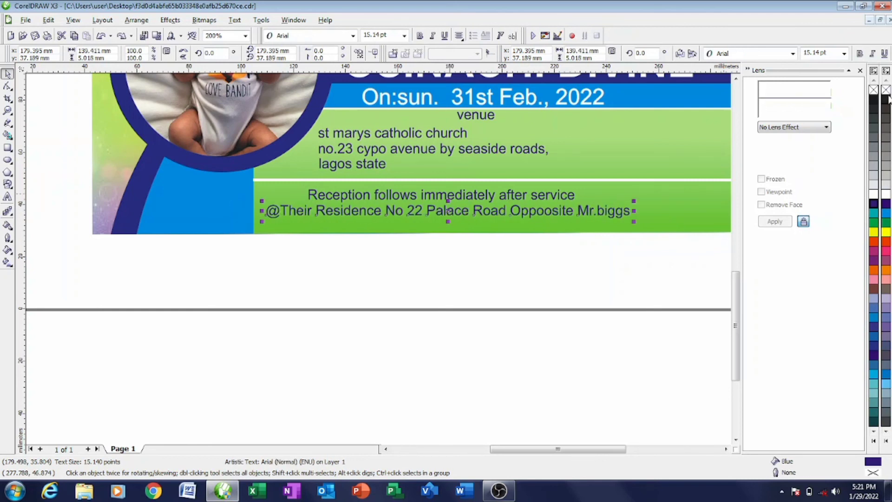
left_click(353, 36)
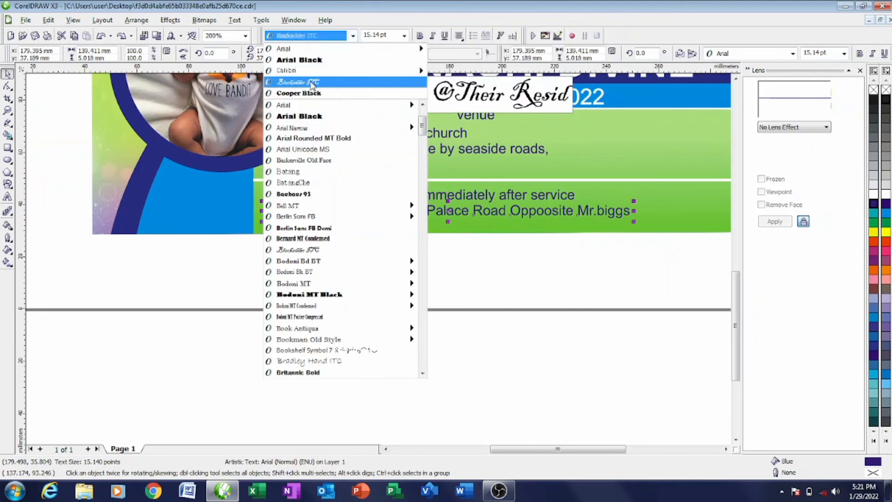
left_click(319, 71)
left_click(352, 36)
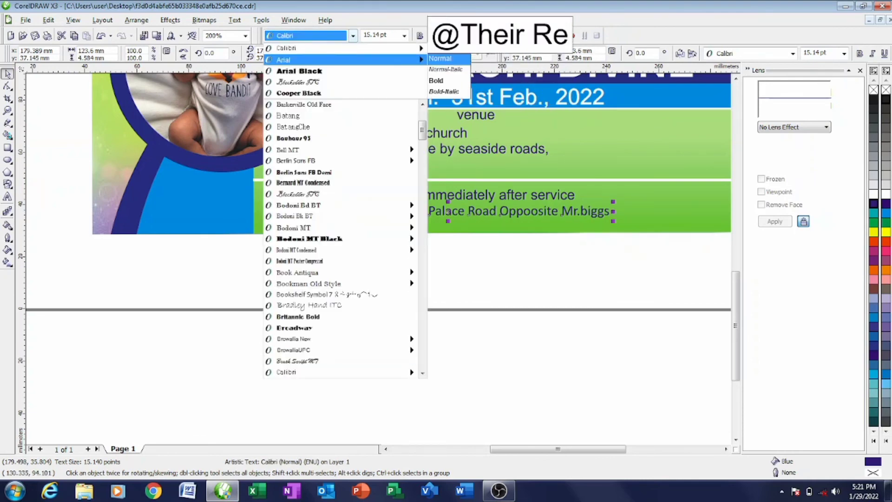
left_click(326, 77)
left_click_drag(445, 214, 473, 225)
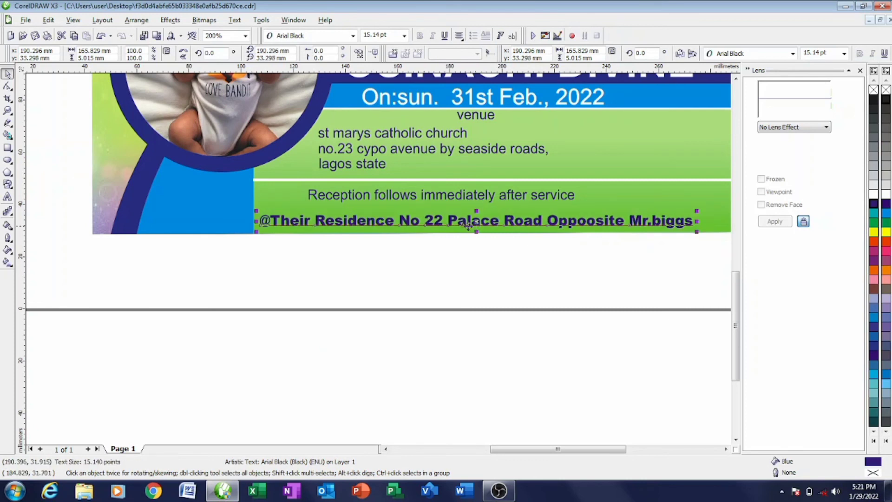
- Set the reception line in Arial Black and centre it above the residence line
left_click(441, 195)
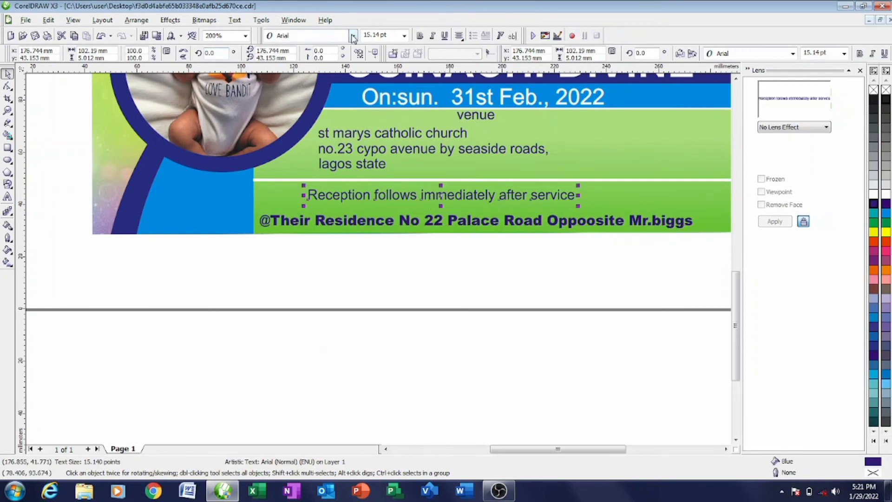
left_click(352, 36)
left_click(331, 52)
left_click(352, 36)
left_click(331, 64)
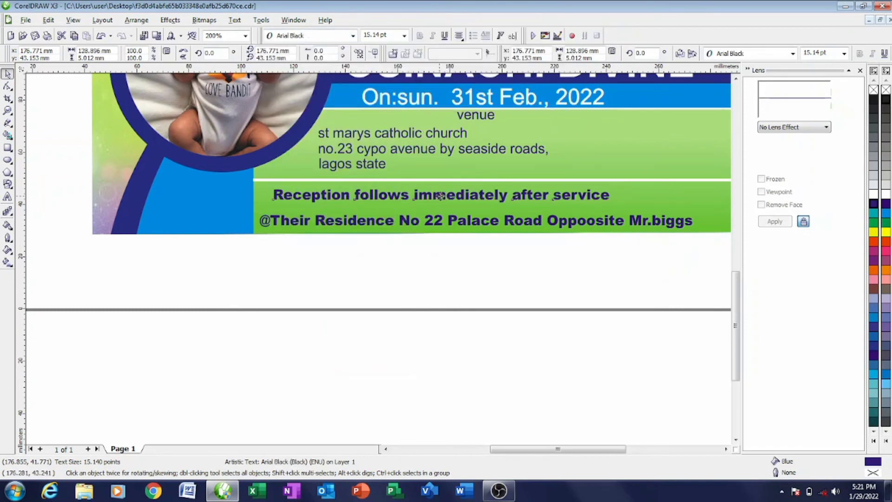
left_click_drag(442, 195, 476, 202)
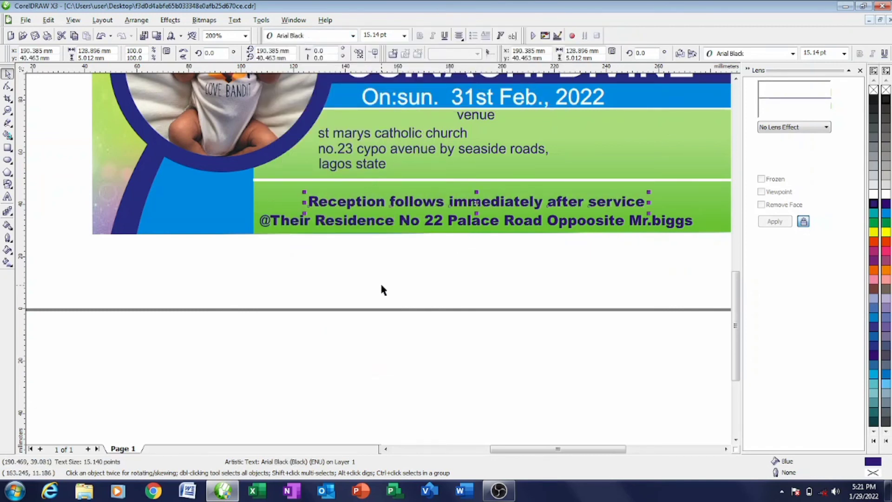
- End the residence line with a full stop
left_click(691, 225)
double_click(691, 222)
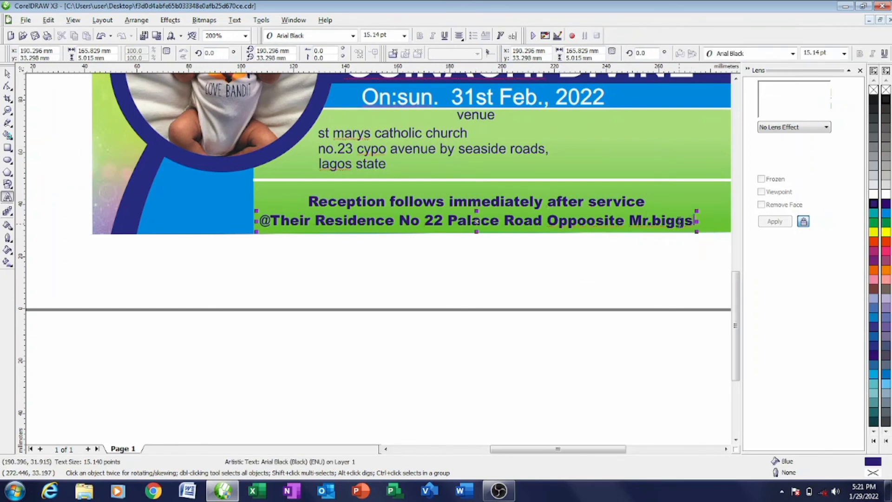
type(".")
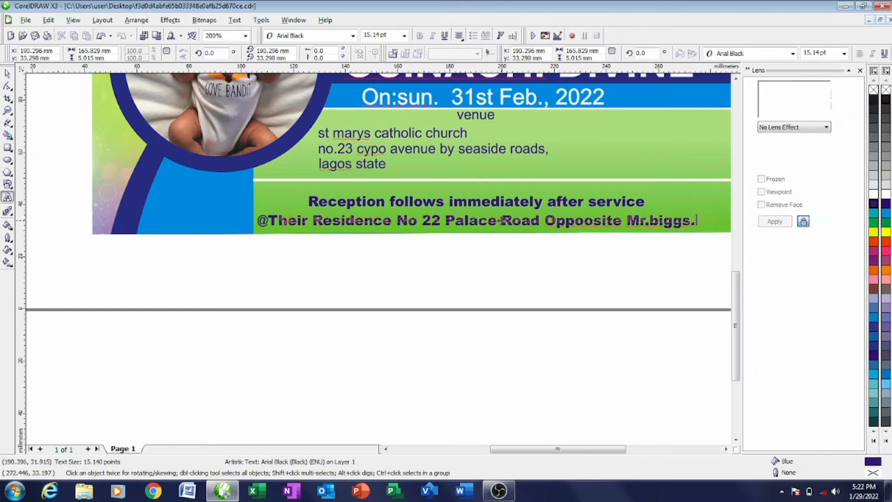
left_click(506, 243)
left_click_drag(319, 135, 422, 135)
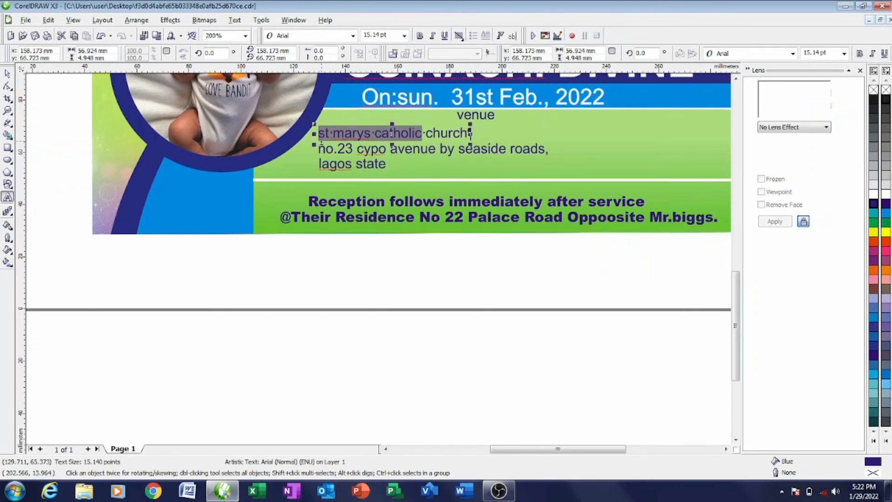
- Set the church line, the No.23 Cypo Avenue line and the Lagos state line in Arial Black
left_click_drag(318, 134, 474, 134)
left_click(353, 36)
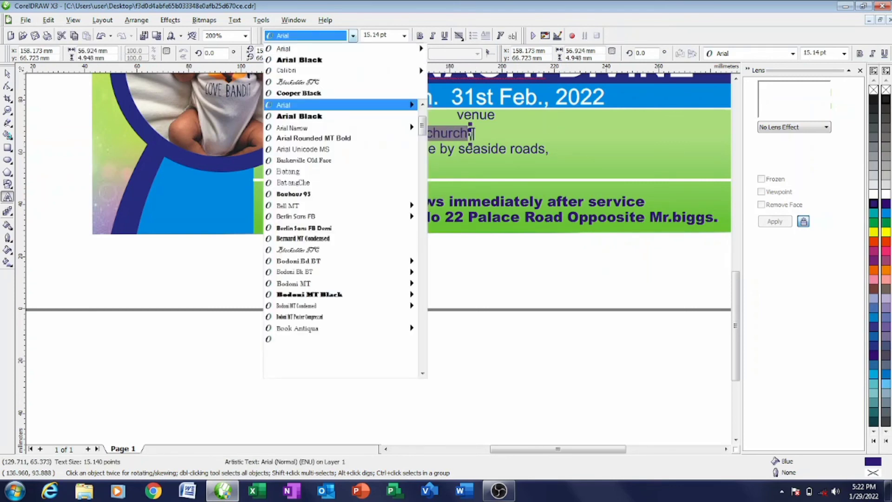
left_click(298, 116)
left_click(319, 148)
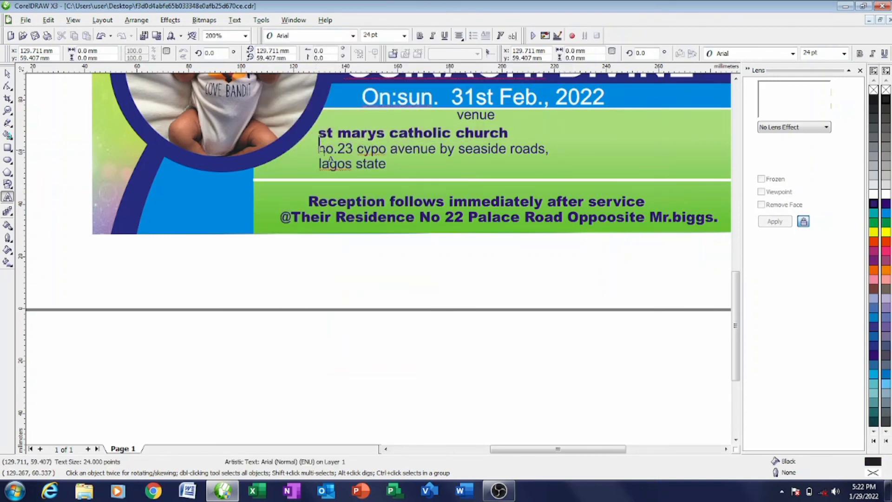
left_click(317, 149)
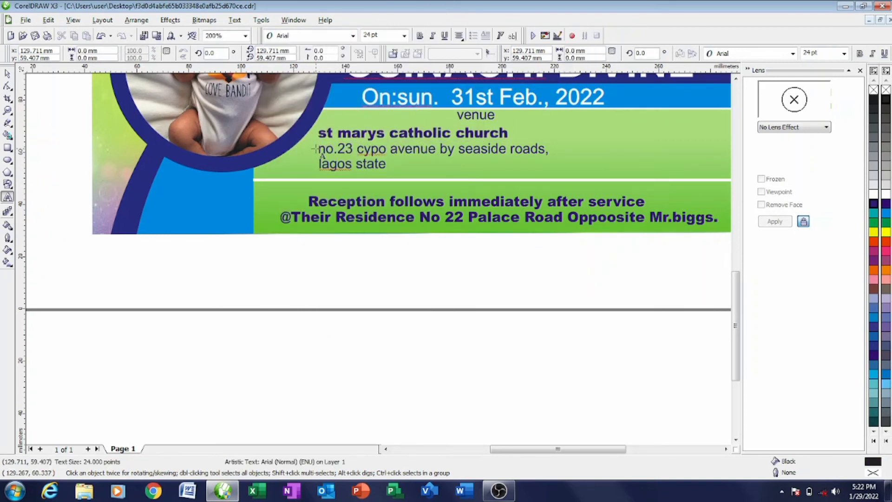
left_click_drag(319, 149, 552, 150)
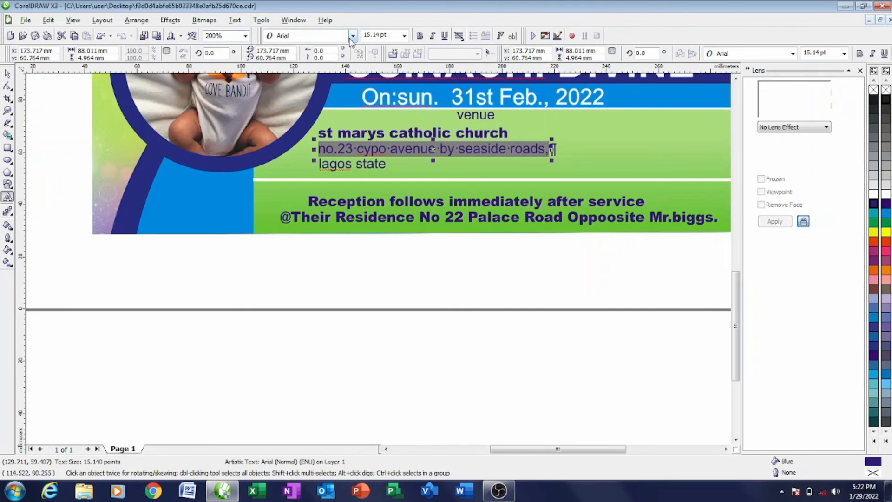
left_click(353, 35)
left_click(299, 58)
left_click(319, 164)
left_click_drag(319, 164, 386, 164)
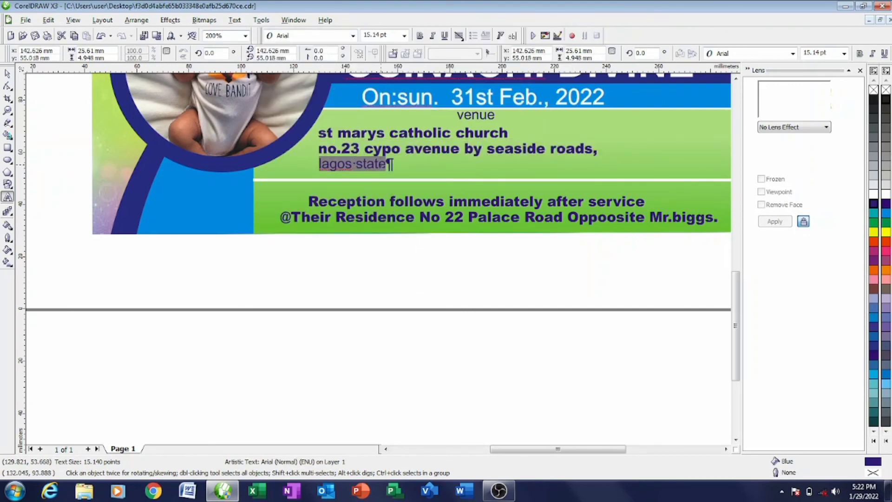
left_click(353, 36)
left_click(298, 60)
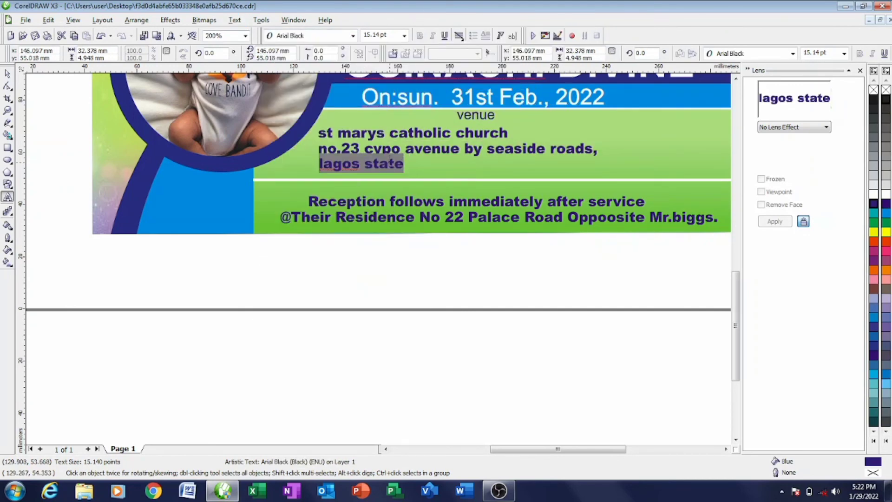
- Apply Sentence case to 'Lagos state' and Title Case to the avenue line
key("shift+F3")
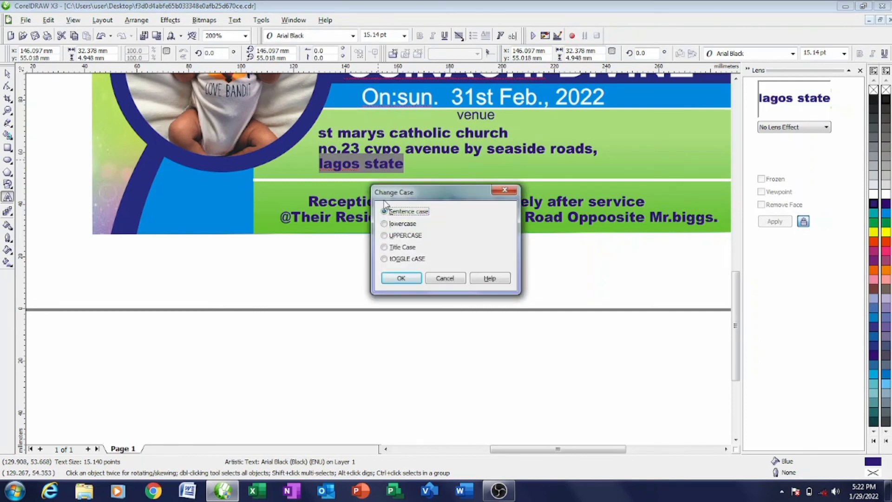
left_click(401, 278)
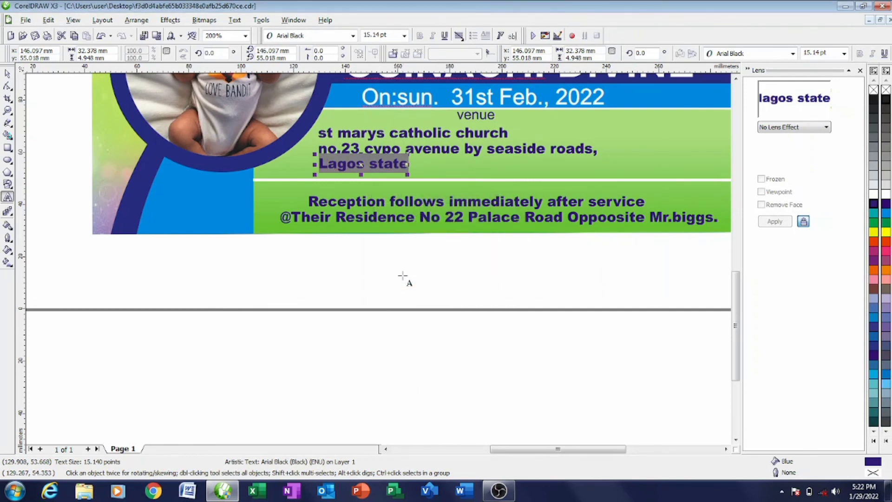
left_click(433, 176)
left_click_drag(319, 149, 604, 149)
left_click_drag(547, 169, 554, 187)
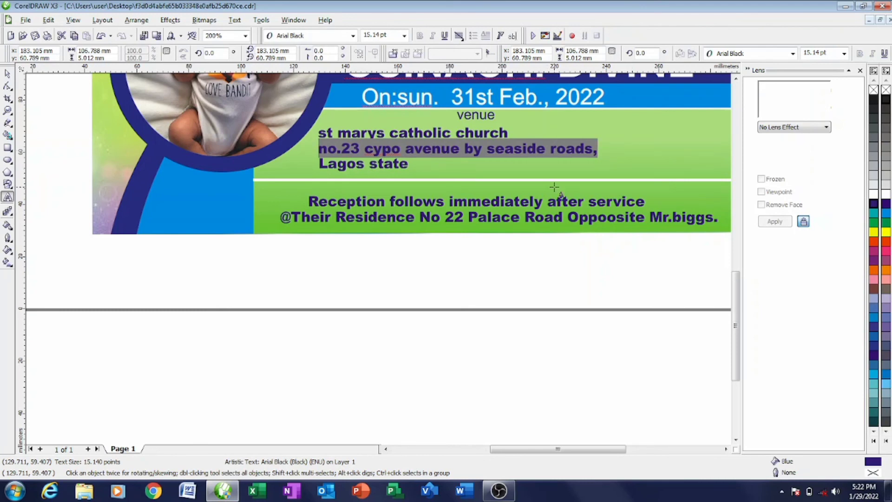
key("shift+F3")
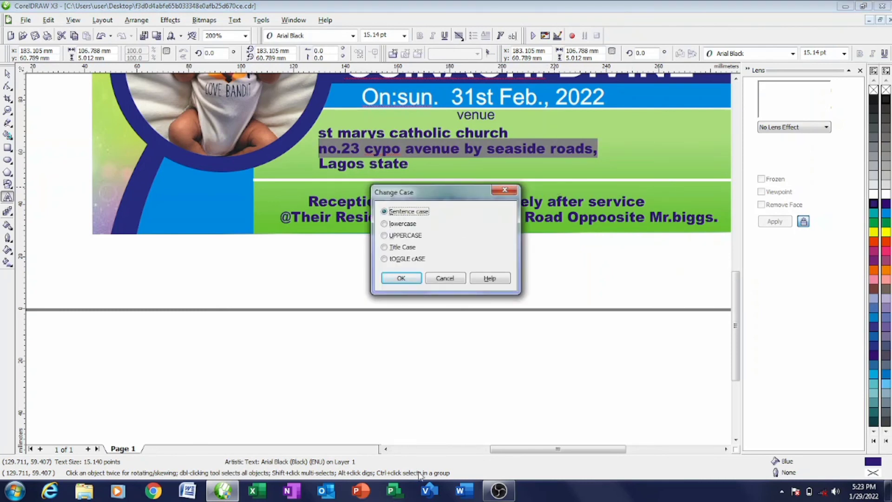
left_click(395, 246)
left_click(401, 278)
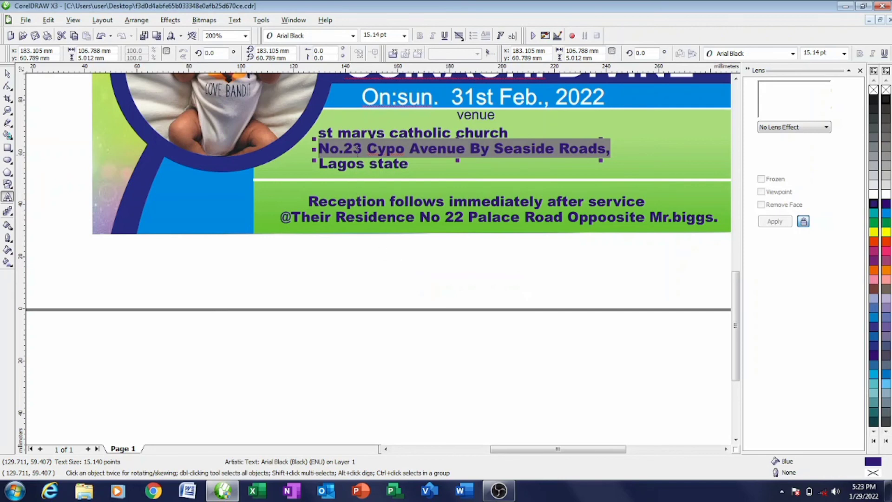
left_click(389, 268)
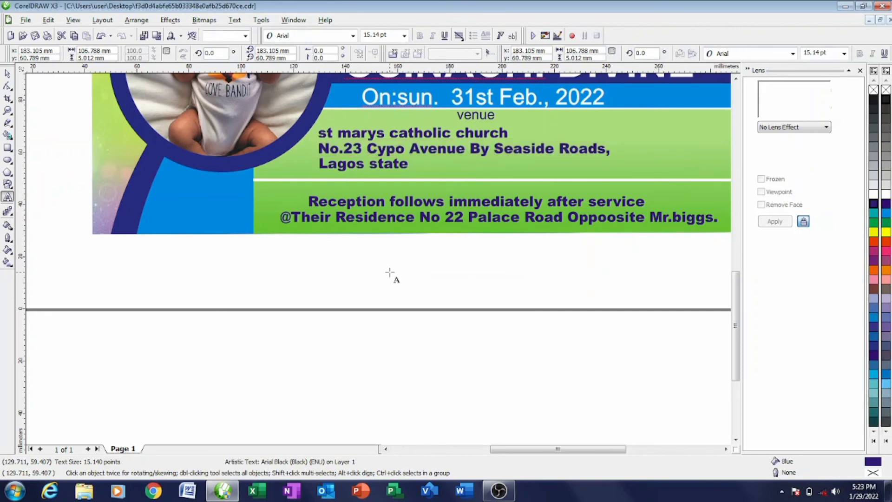
- Draw a small rectangle below the card's lower right corner
scroll(394, 277, "down", 1)
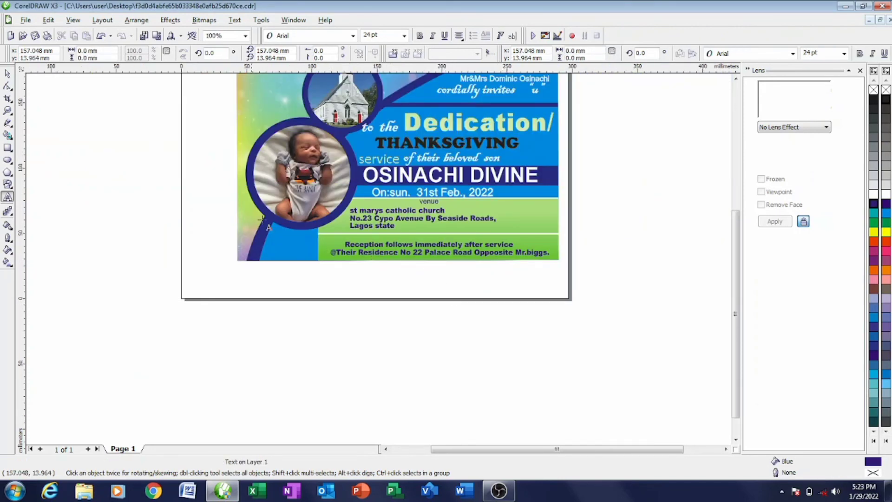
left_click(8, 74)
left_click(8, 148)
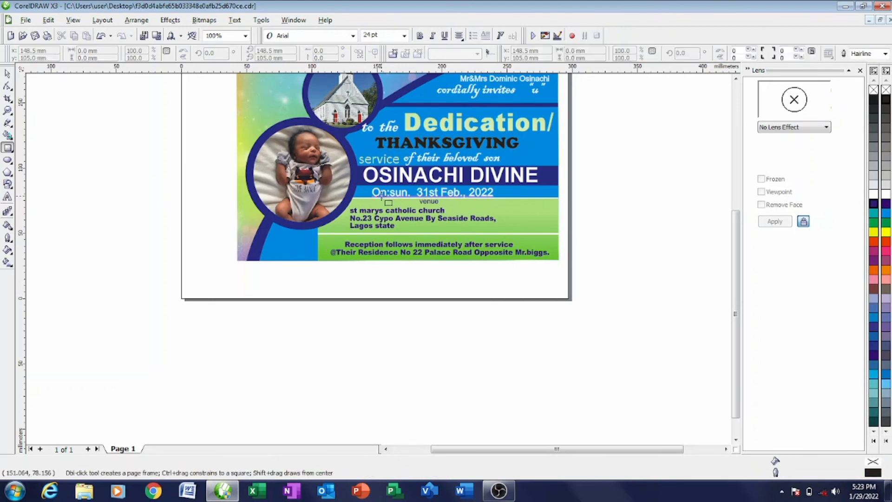
left_click_drag(494, 289, 562, 344)
left_click(7, 75)
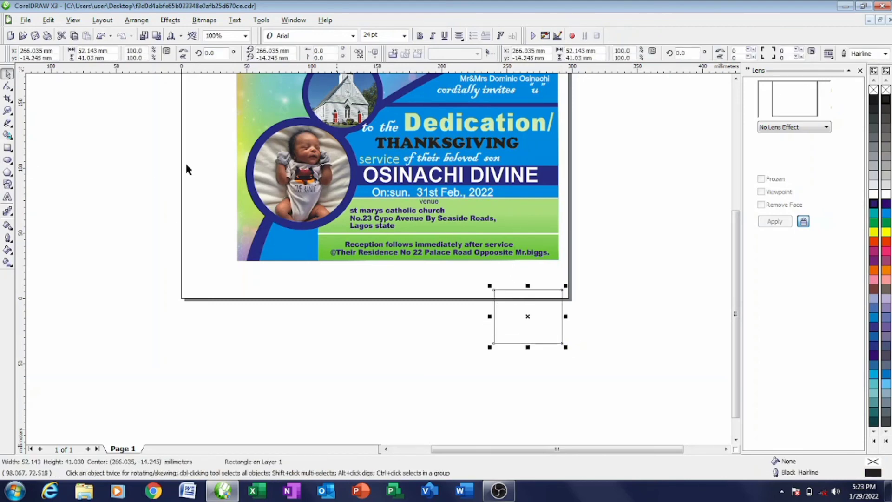
scroll(435, 211, "up", 2)
- Change the venue heading to 'venue:' in Arial Black
left_click(359, 228)
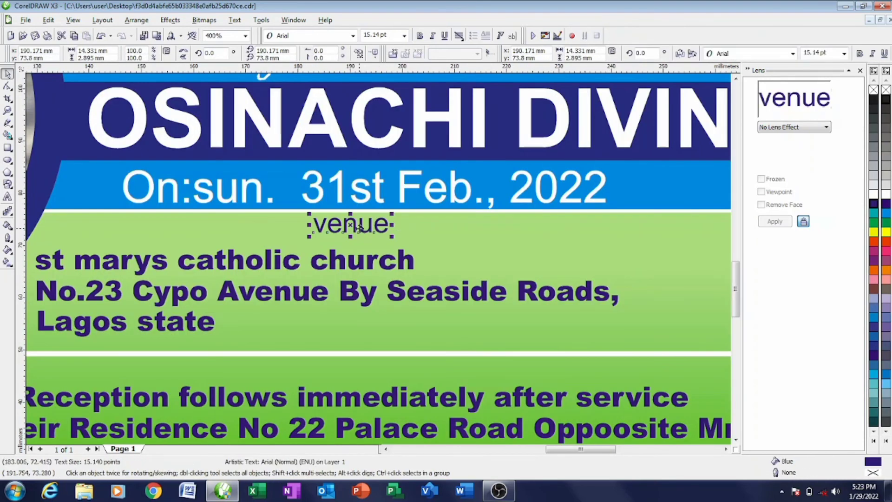
left_click(392, 224)
double_click(385, 227)
type(":")
key("ctrl+a")
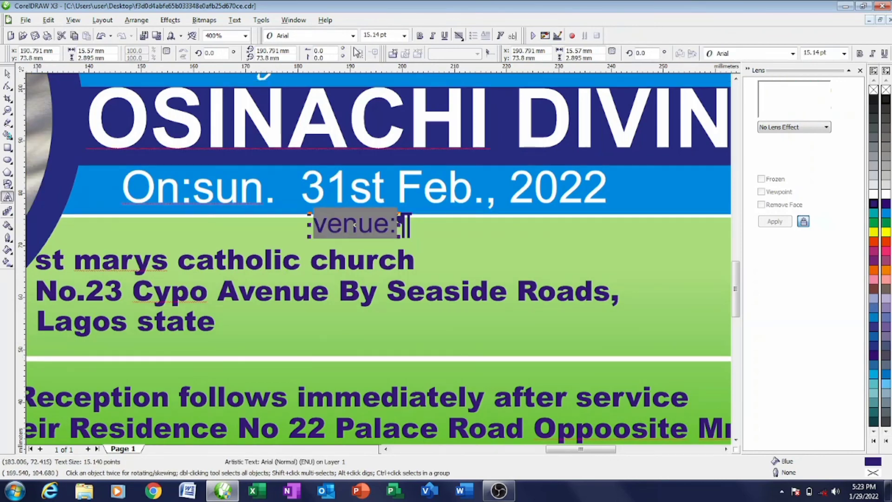
left_click(353, 36)
left_click(320, 60)
left_click(454, 269)
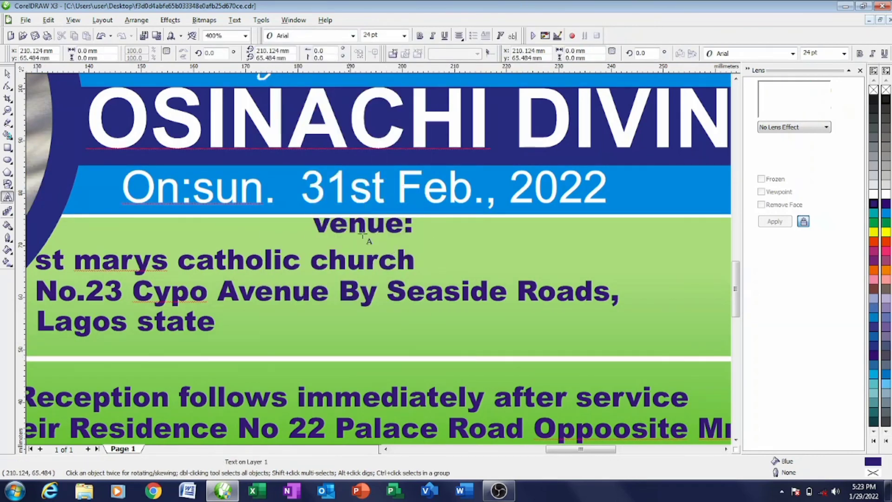
- Nudge 'venue:' slightly left and down and reposition the three venue lines
left_click(7, 75)
left_click(360, 225)
left_click_drag(360, 226, 355, 229)
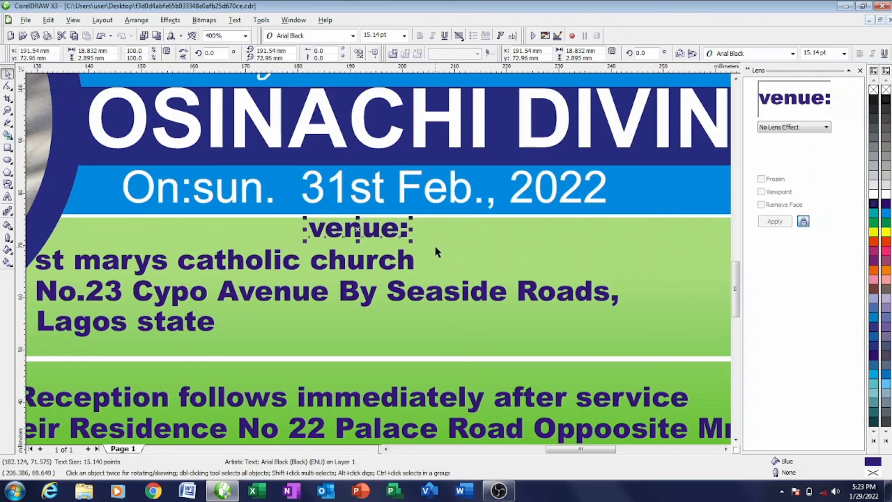
left_click(435, 245)
scroll(473, 280, "down", 2)
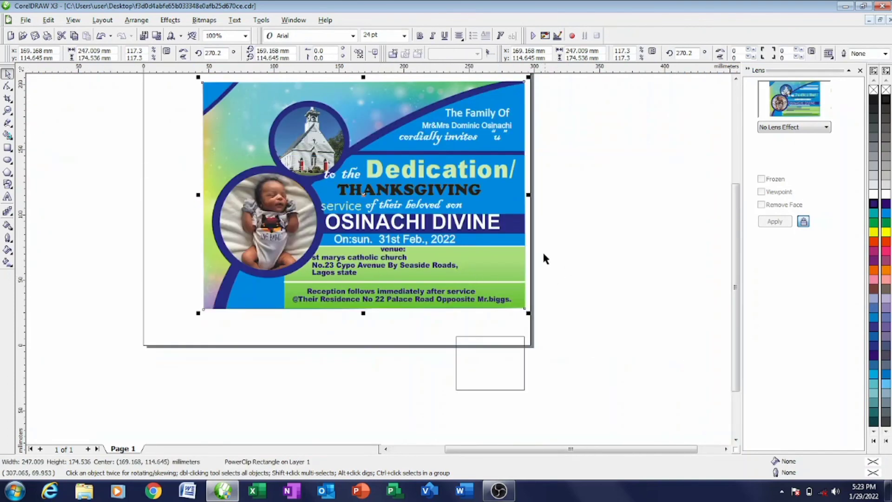
left_click_drag(544, 253, 309, 281)
left_click(592, 252)
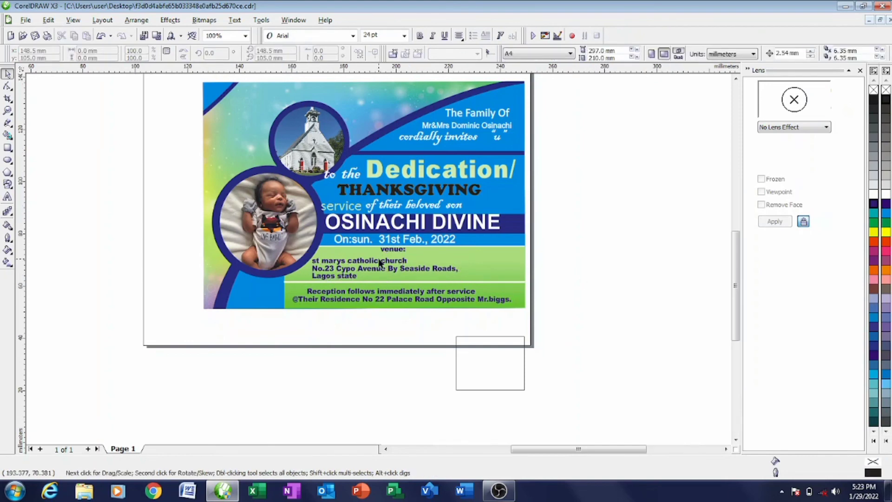
- Enlarge the 'venue:' heading to 18.646 pt, centred above the church address lines
scroll(398, 251, "up", 2)
left_click(368, 245)
left_click_drag(423, 233, 445, 228)
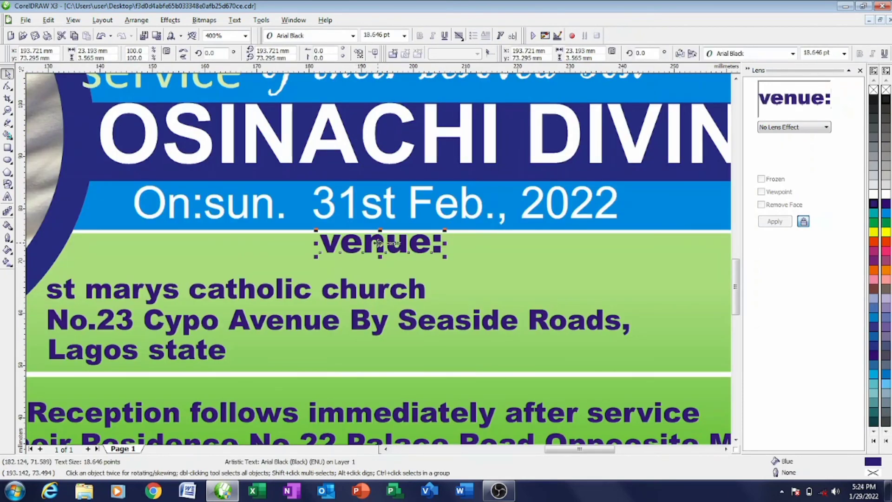
left_click_drag(378, 242, 375, 247)
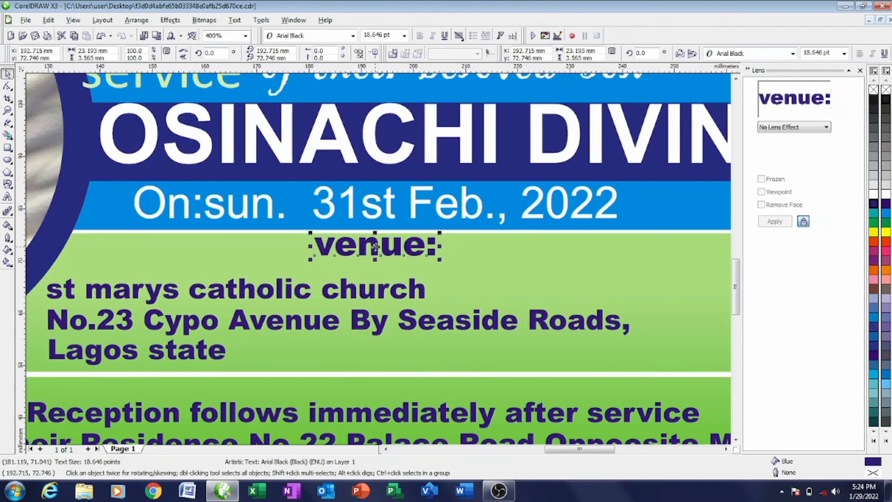
scroll(375, 246, "down", 2)
left_click(542, 255)
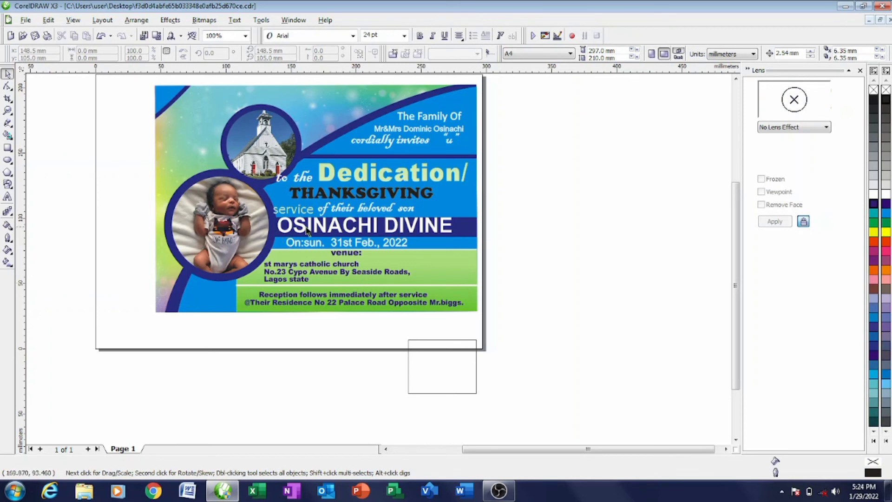
- PowerClip the empty rectangle inside the card and move it into the green band
left_click(324, 230)
right_click(397, 252)
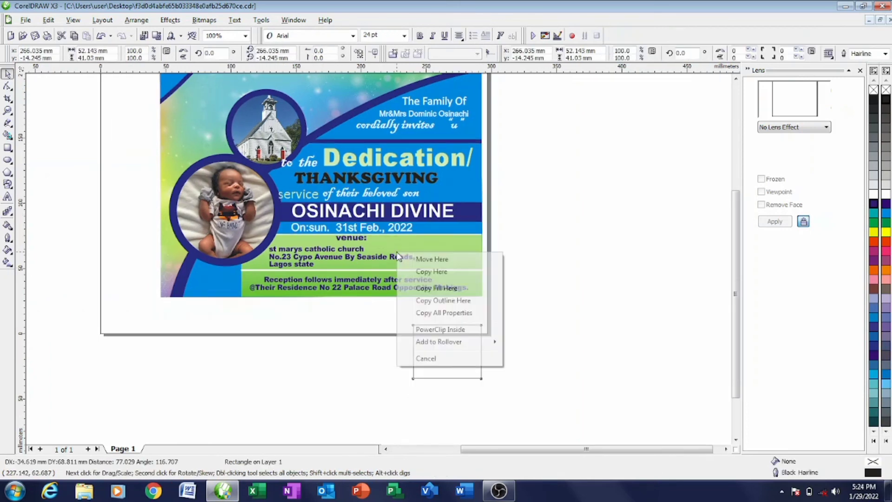
left_click(446, 330)
right_click(428, 298)
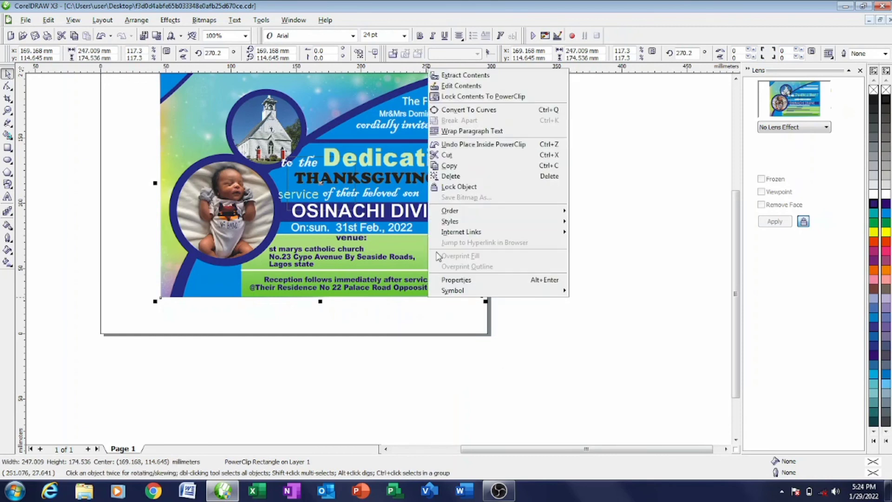
left_click(435, 85)
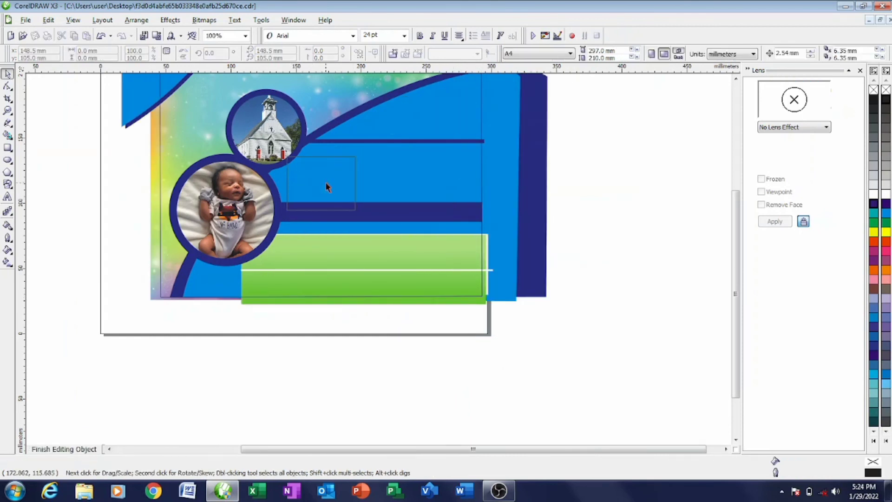
left_click_drag(321, 184, 451, 252)
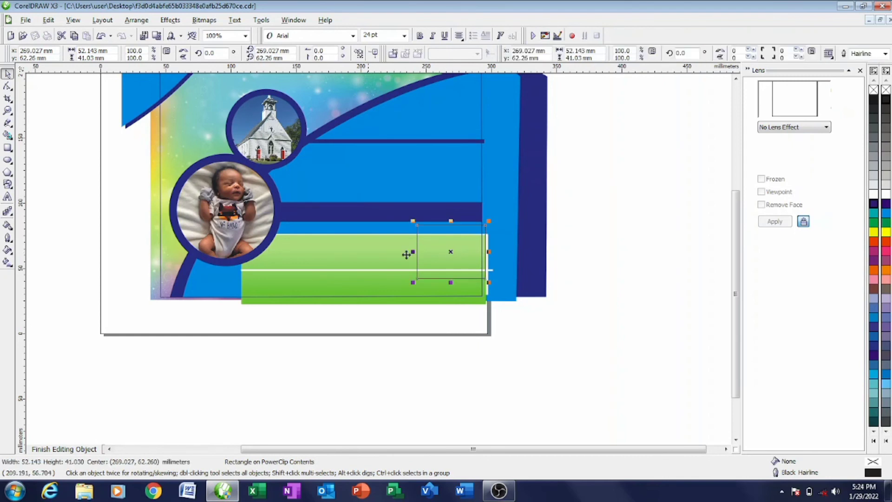
left_click(70, 451)
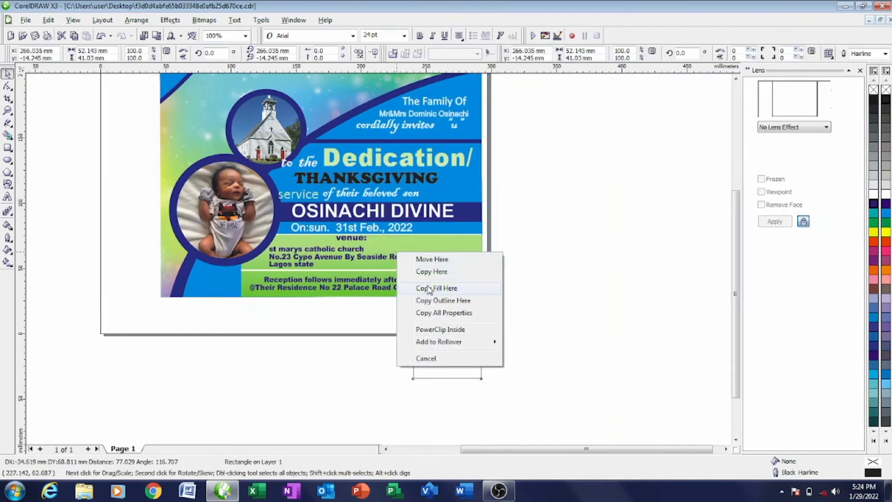
- Re-clip the rectangle, reposition it over the green venue band and shorten it slightly
left_click(444, 330)
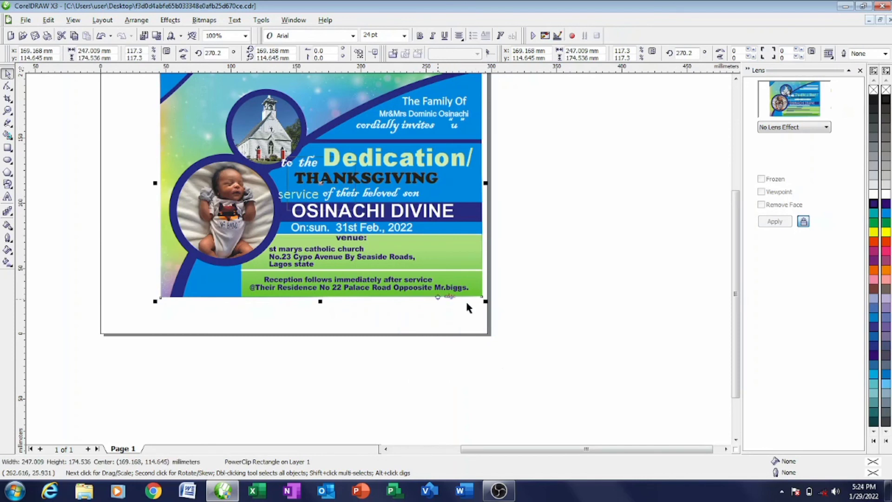
right_click(427, 297)
left_click(464, 86)
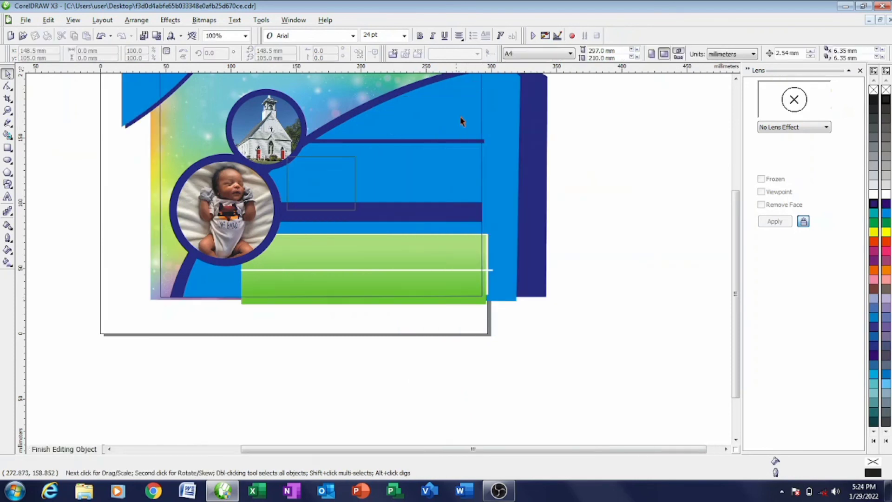
left_click_drag(321, 185, 450, 252)
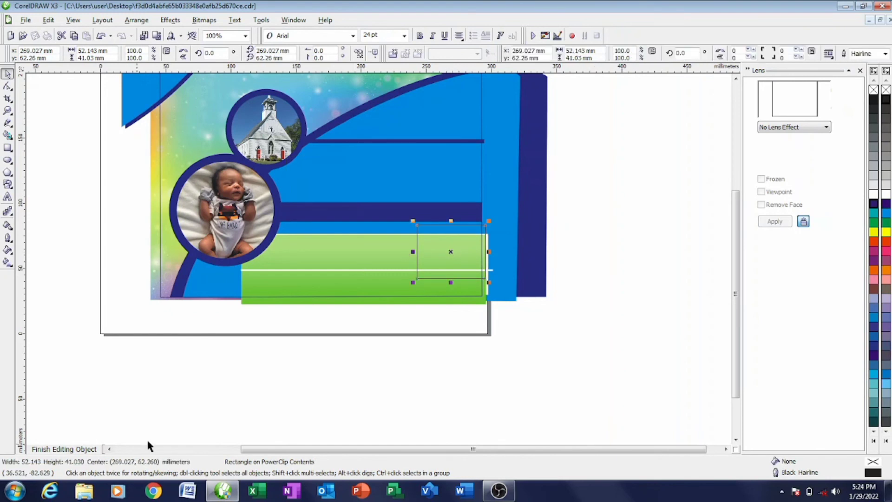
left_click(65, 449)
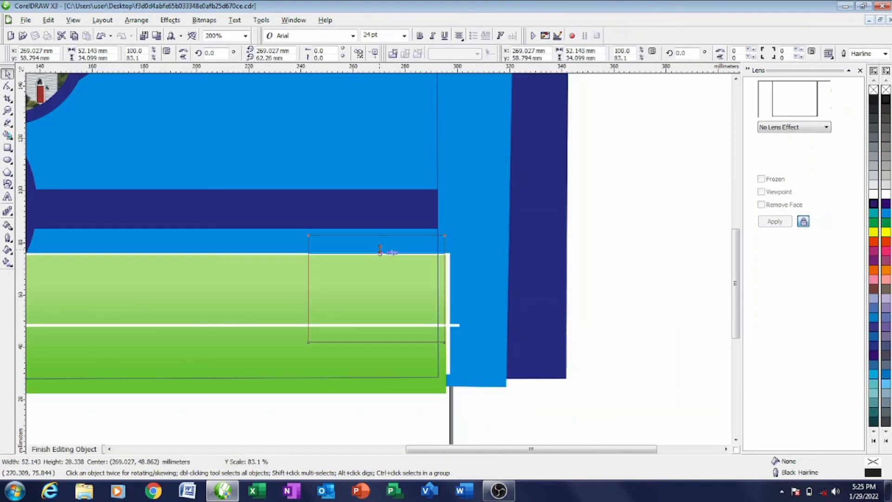
left_click_drag(380, 250, 378, 258)
- Shorten the clipped box to the white line, make its fill and outline white, and shrink it slightly
scroll(379, 259, "up", 1)
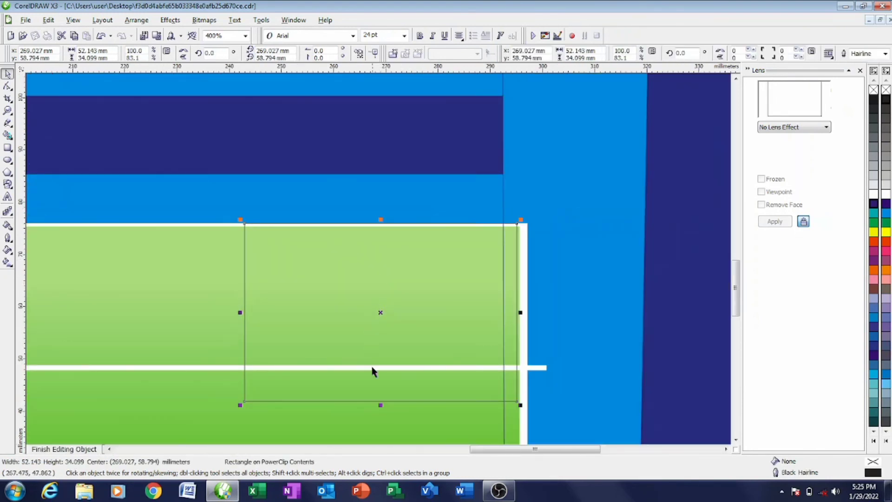
left_click_drag(379, 407, 380, 372)
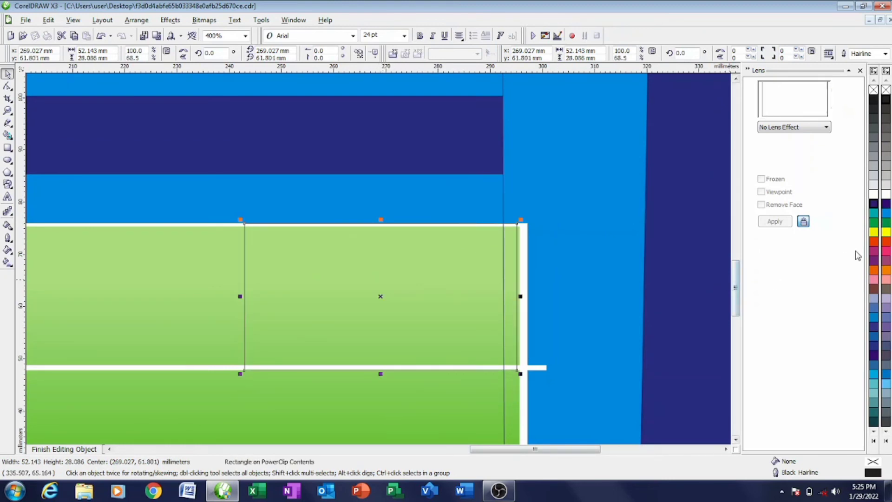
left_click(886, 194)
right_click(886, 194)
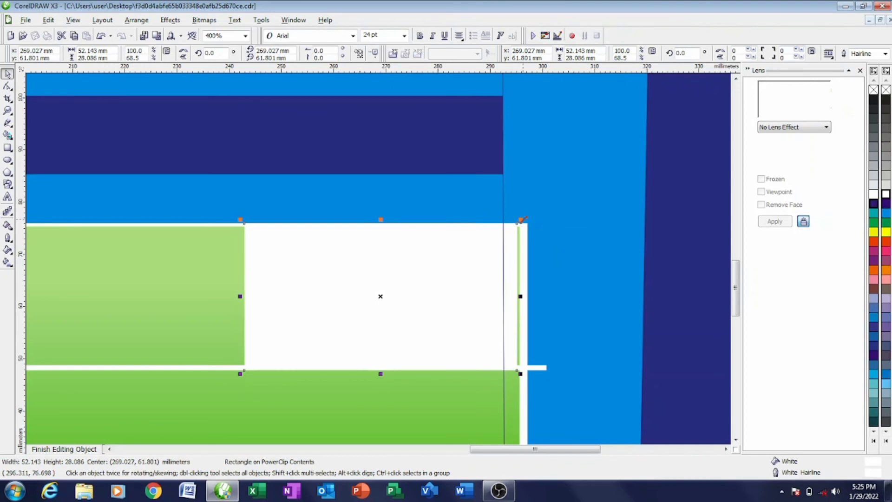
left_click_drag(521, 220, 523, 225)
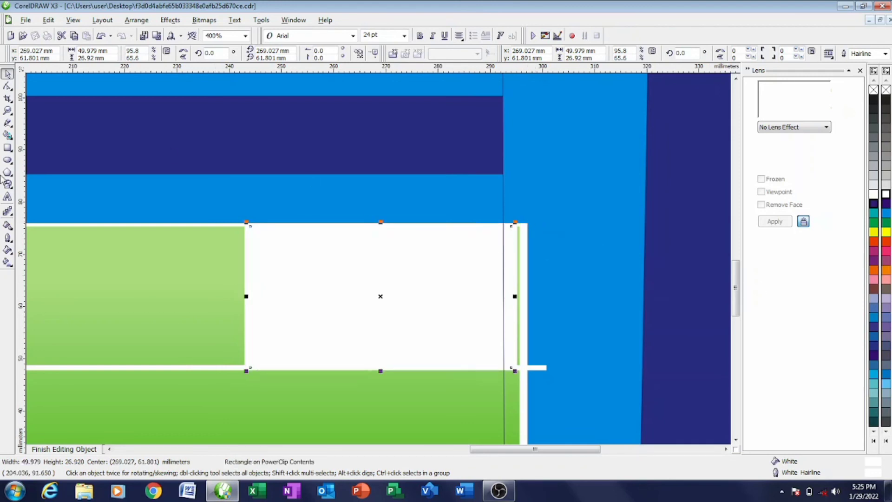
- Sample the card's dark navy (C:100 M:86 Y:0 K:0) with the Eyedropper and pour it into the box
left_click(8, 226)
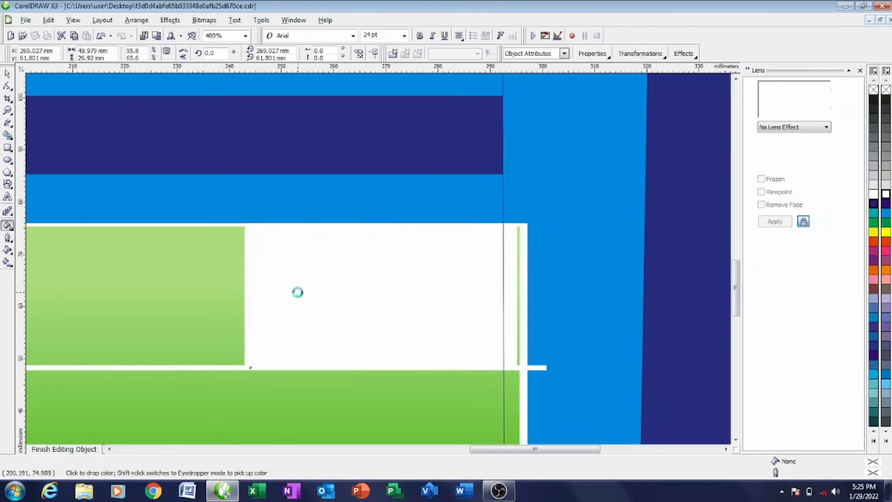
left_click(297, 292)
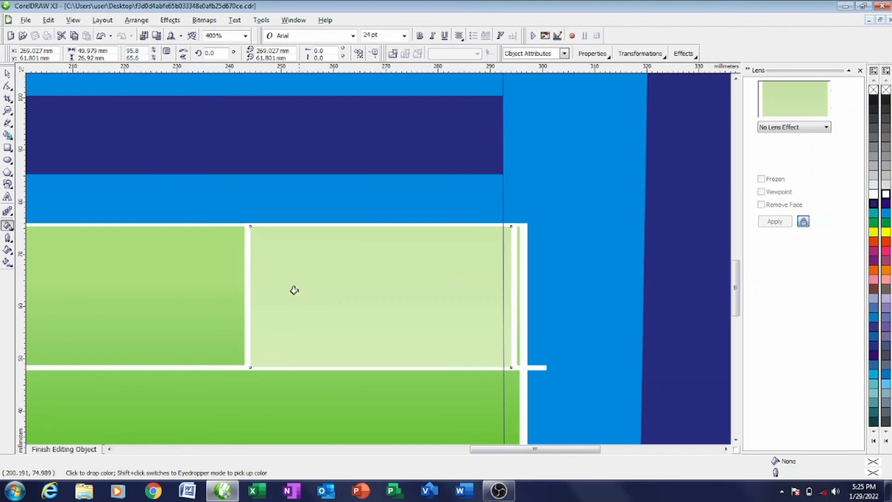
left_click(14, 231)
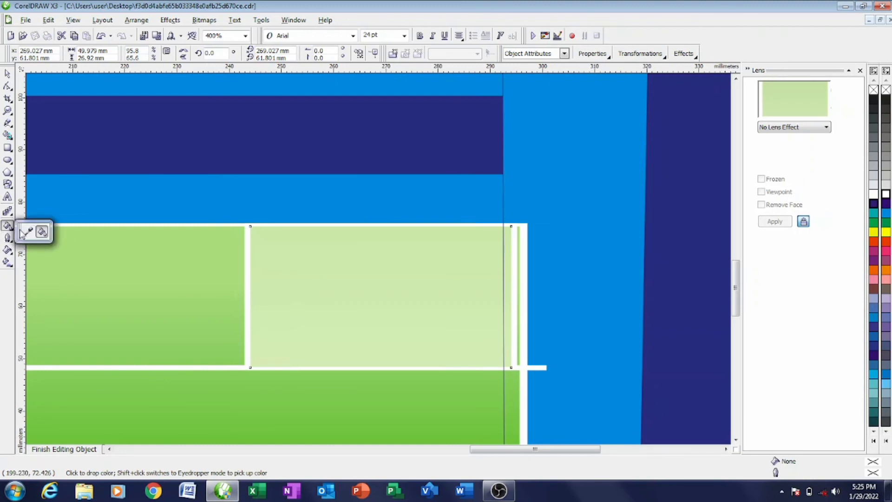
left_click(26, 231)
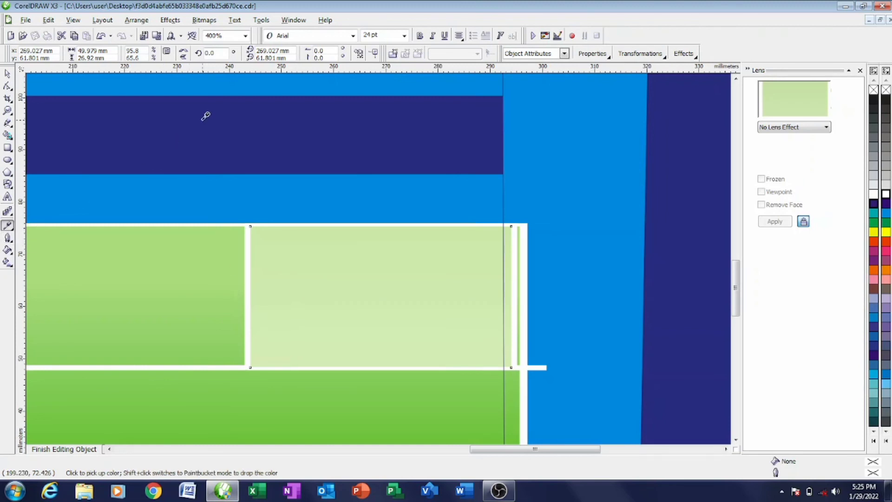
left_click(16, 233)
left_click(43, 233)
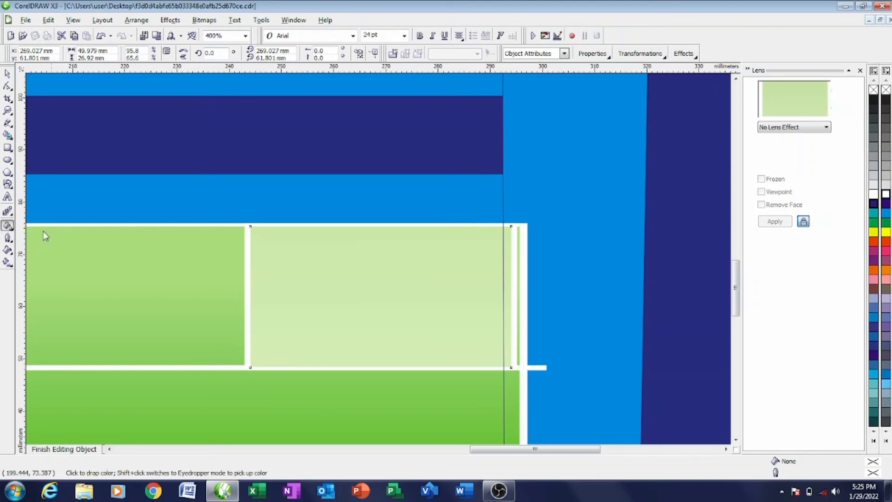
left_click(351, 291)
key("space")
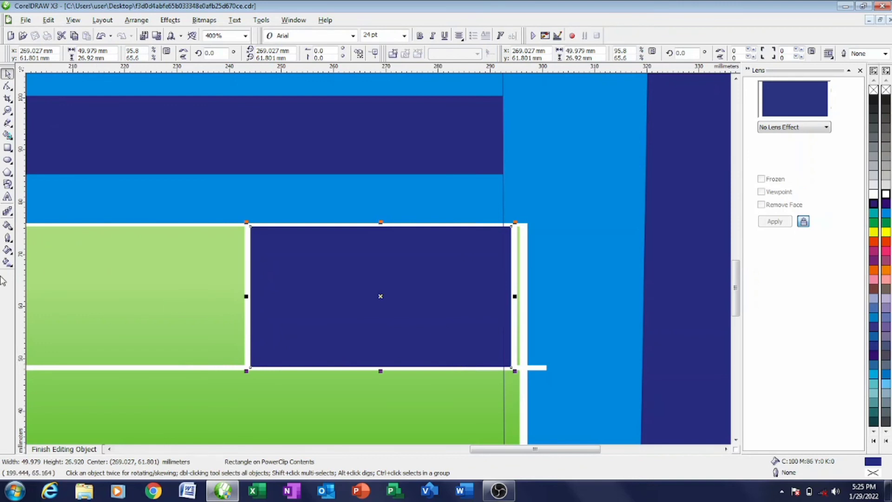
left_click(8, 197)
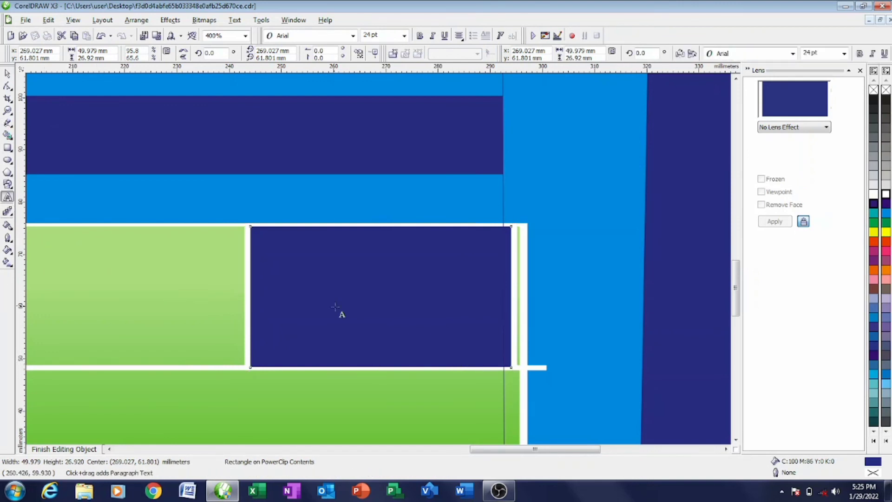
- Type 'time:', '8:30am' and 'prompt' on three lines inside the navy box
left_click(301, 272)
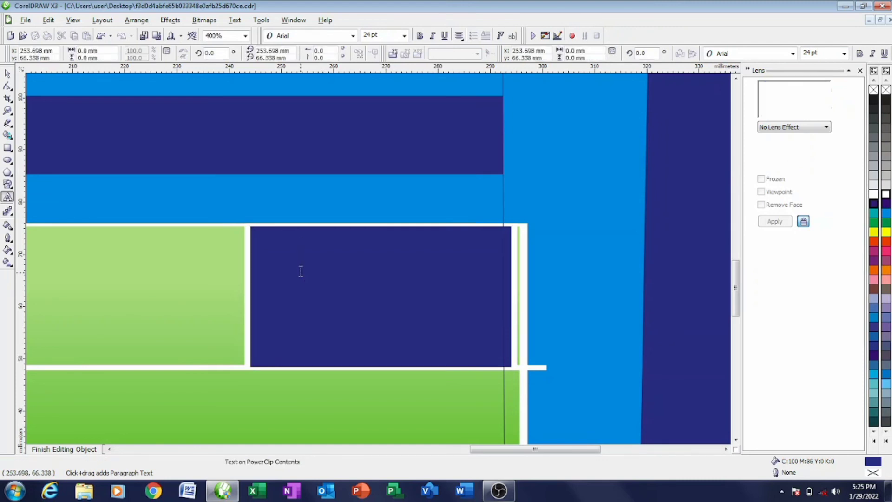
type("time")
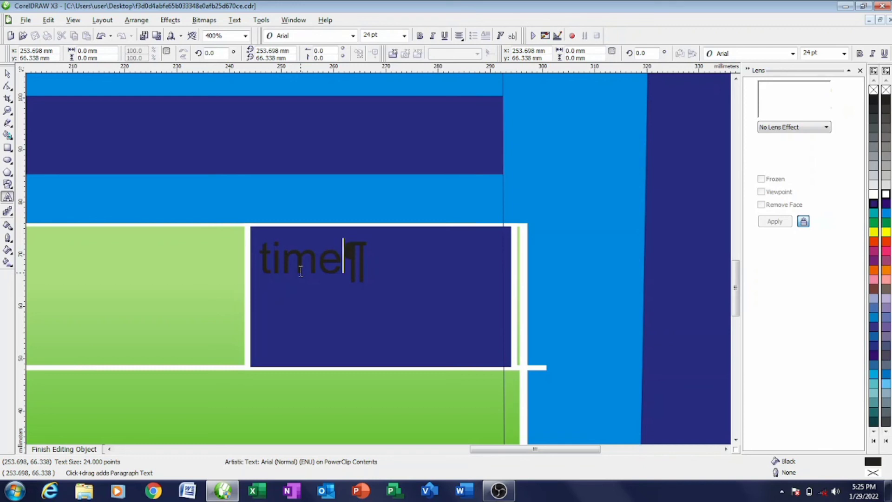
type(":")
key("Return")
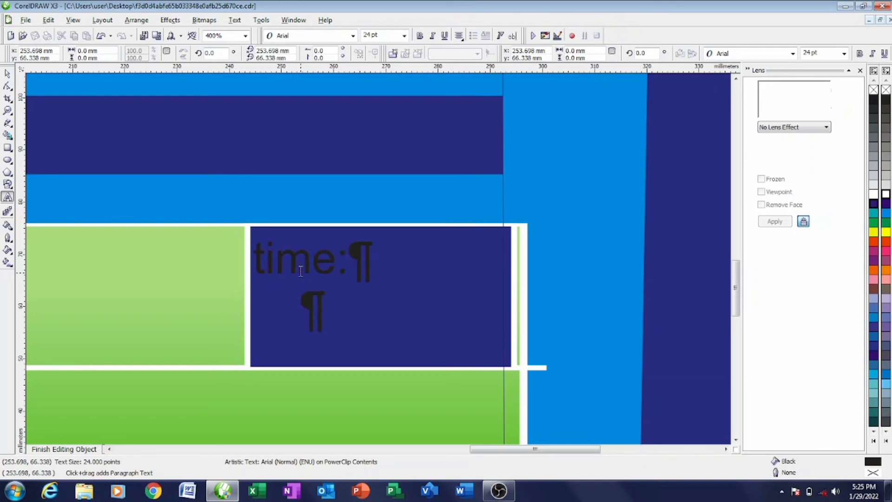
type("8")
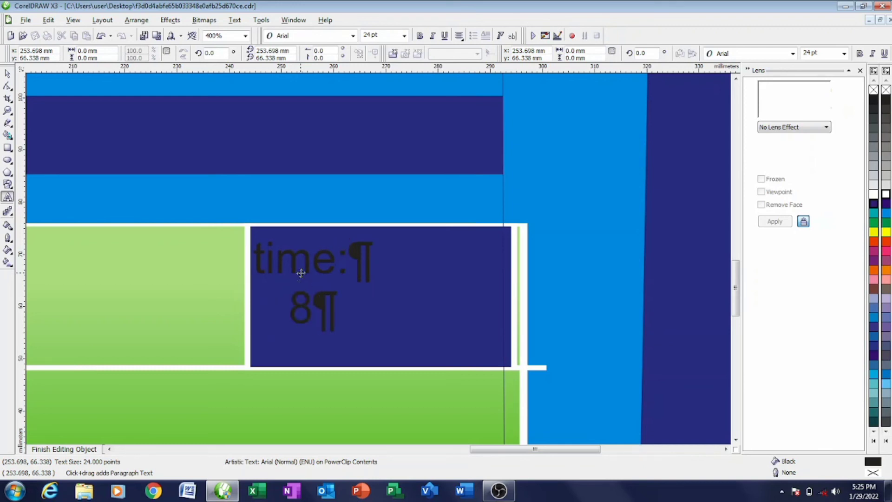
type(":30am")
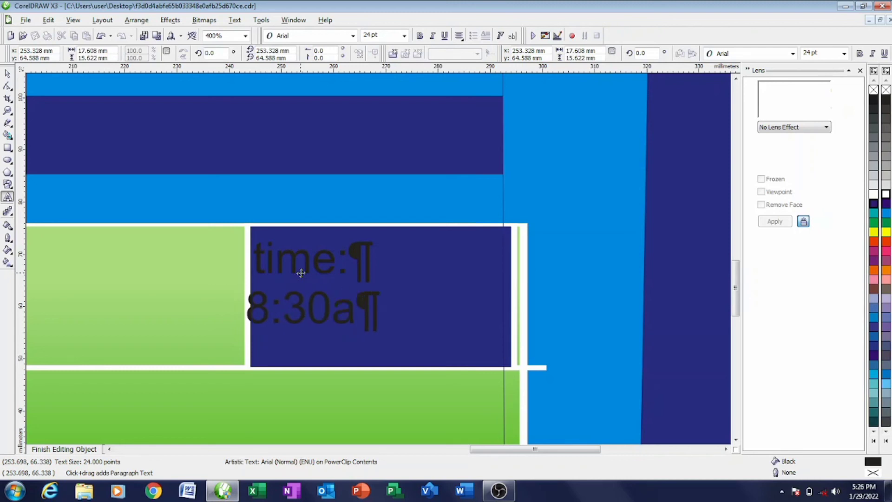
key("Return")
type("prompt")
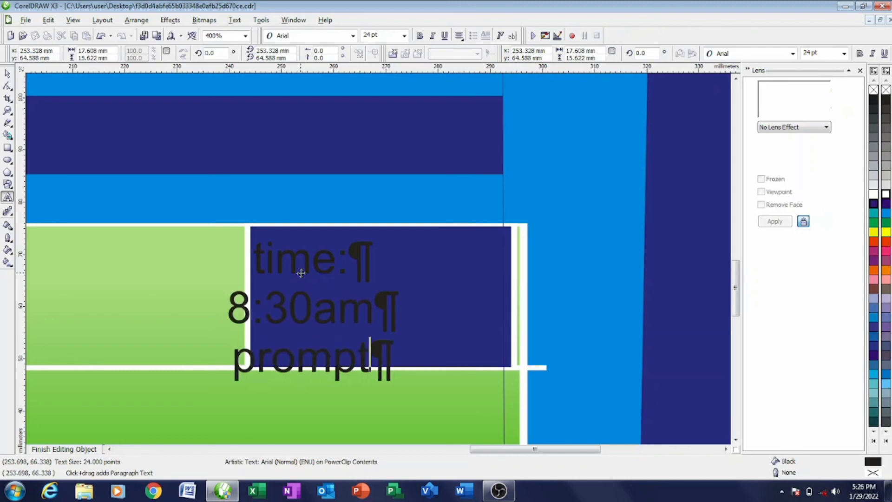
- Change 'time:' and '8:30am' to UPPERCASE
double_click(284, 265)
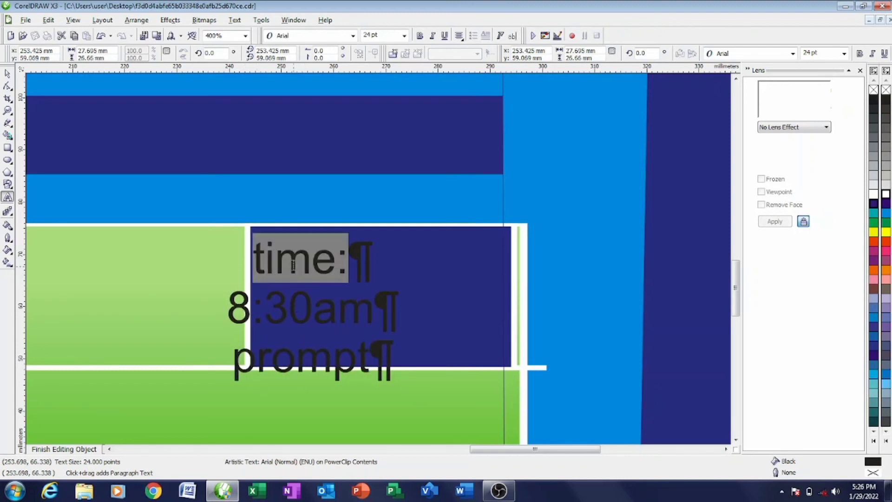
key("shift+F3")
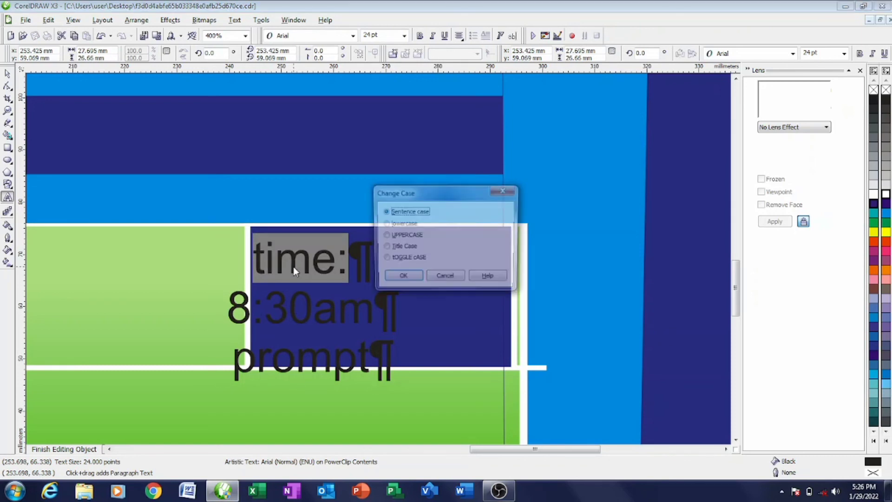
left_click(390, 235)
left_click(404, 277)
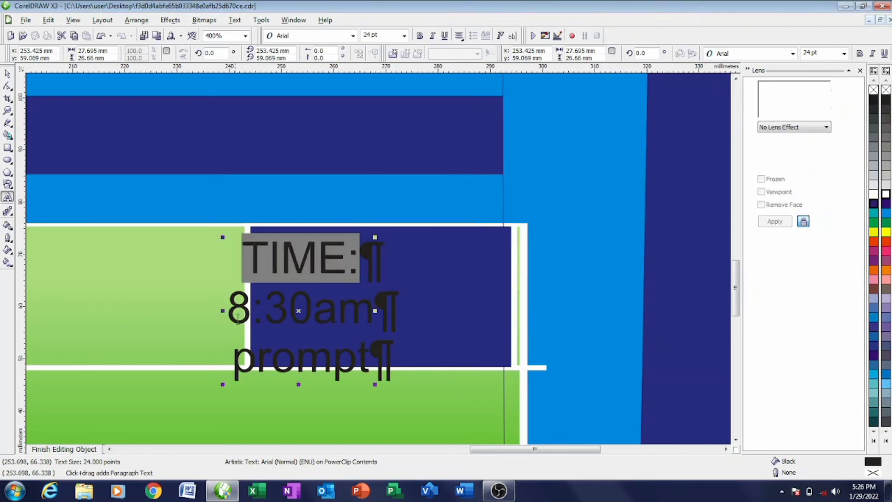
double_click(326, 321)
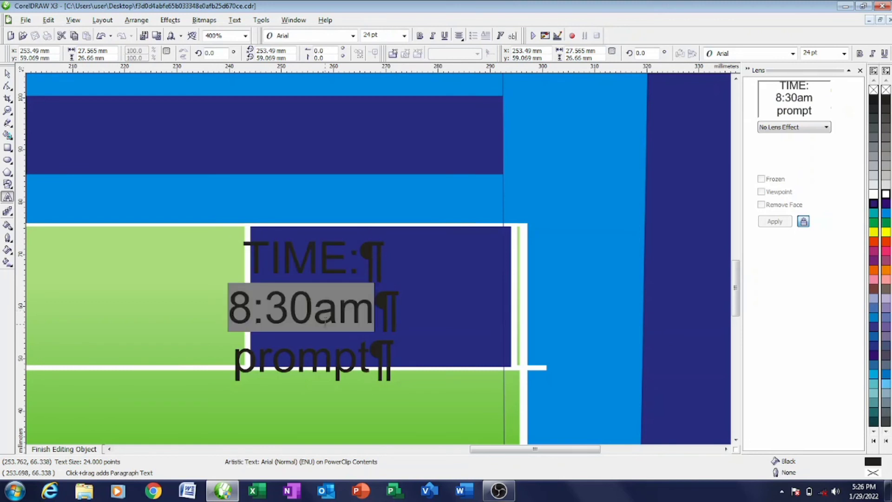
key("shift+F3")
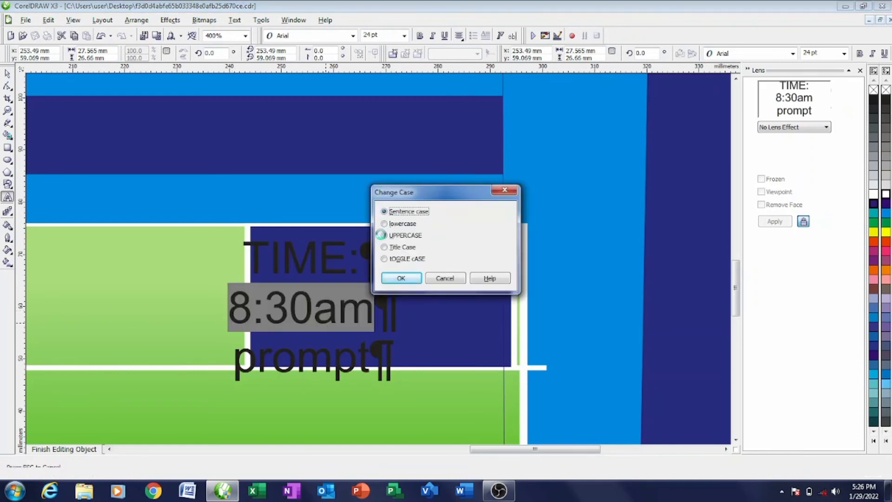
left_click(390, 236)
left_click(401, 278)
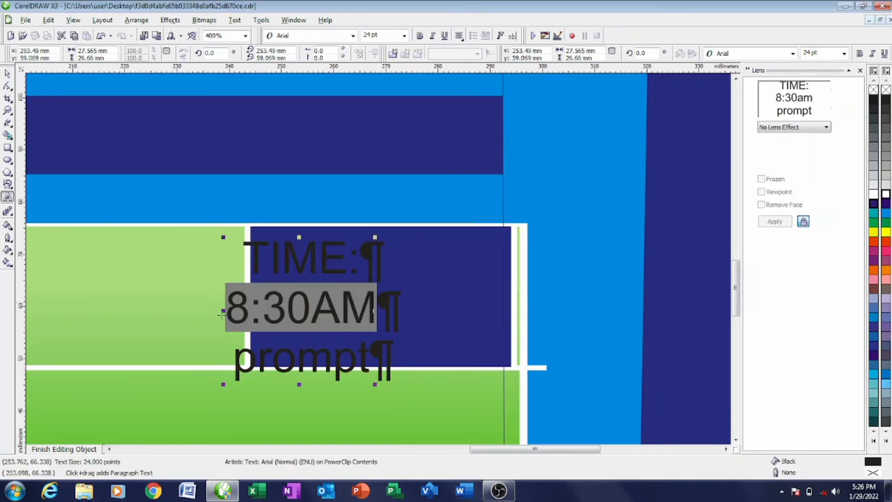
key("ctrl+space")
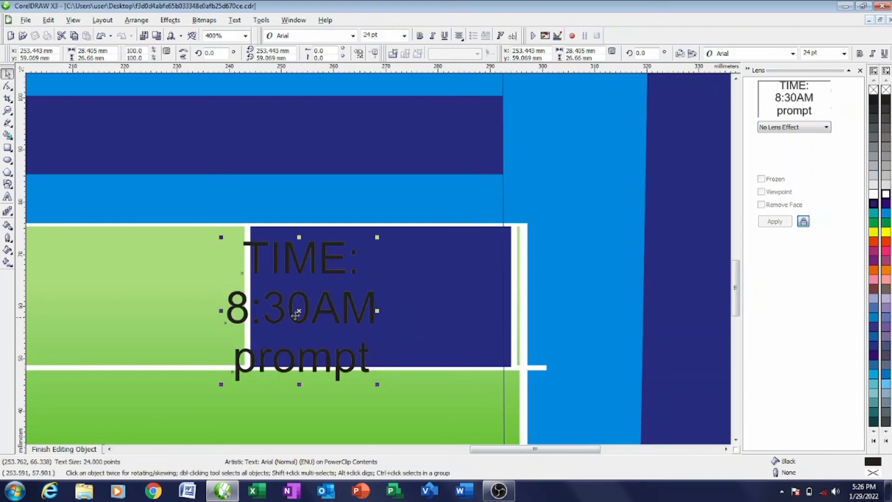
- Move and shrink the time text so it sits centred inside the navy box
left_click_drag(301, 310, 361, 302)
left_click_drag(440, 229, 426, 242)
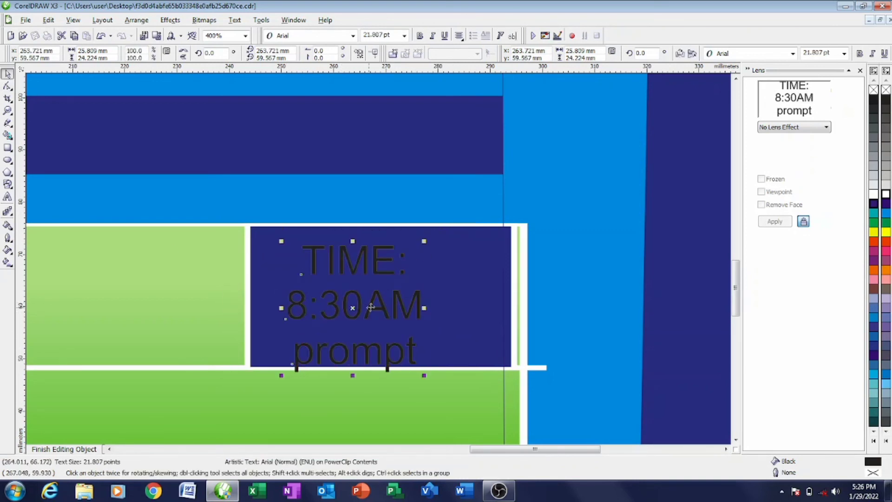
left_click_drag(353, 308, 375, 296)
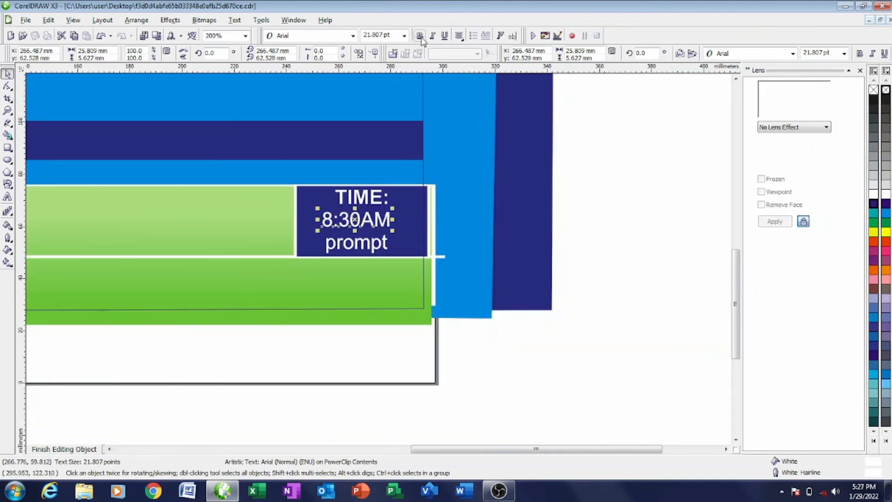
- Bold '8:30AM' and 'prompt', then finish editing the flyer's PowerClip contents
left_click(420, 36)
left_click(370, 247)
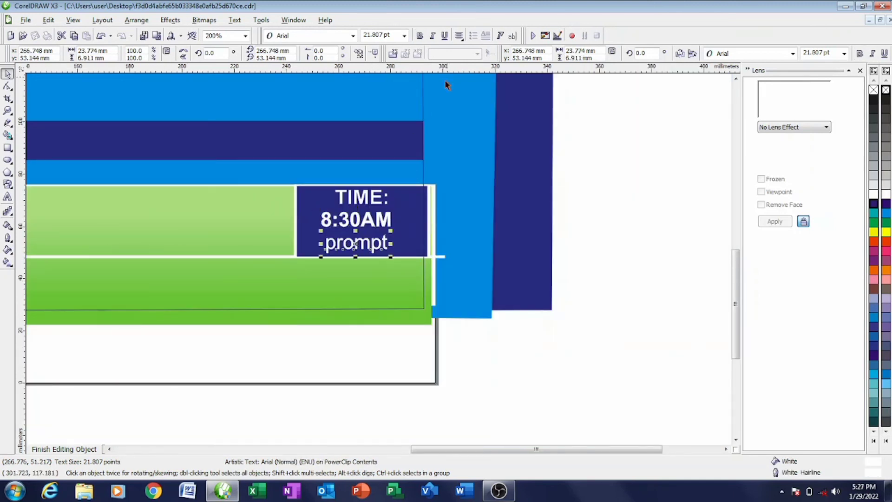
left_click(419, 36)
left_click(579, 189)
left_click(63, 448)
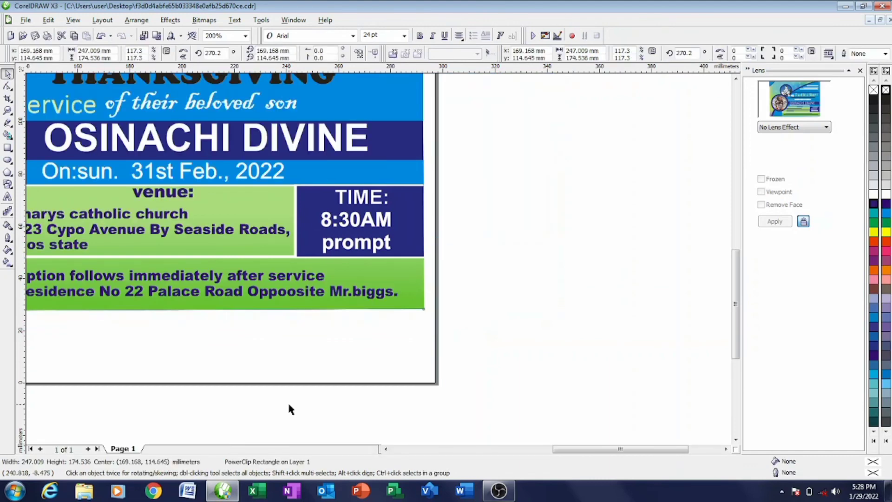
left_click(269, 399)
scroll(253, 396, "down", 2)
scroll(319, 222, "up", 1)
scroll(379, 259, "down", 1)
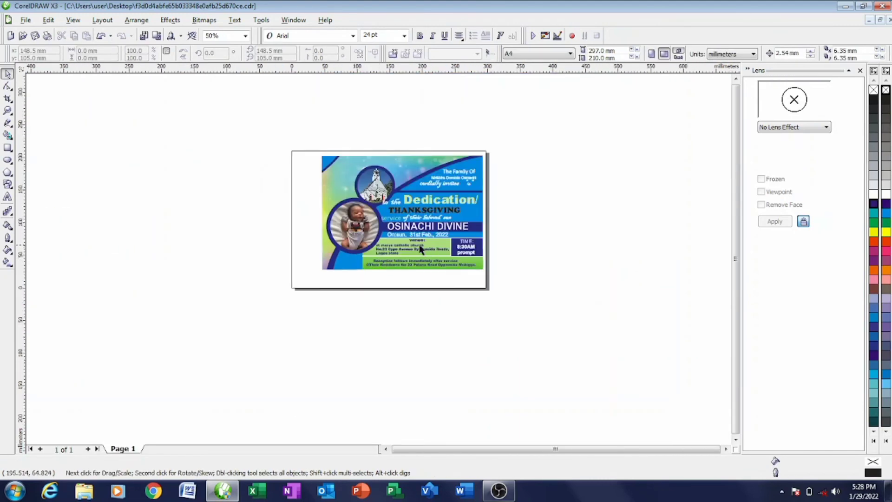
- Add a new text object 'rsvp' and change it to uppercase RSVP
left_click(8, 197)
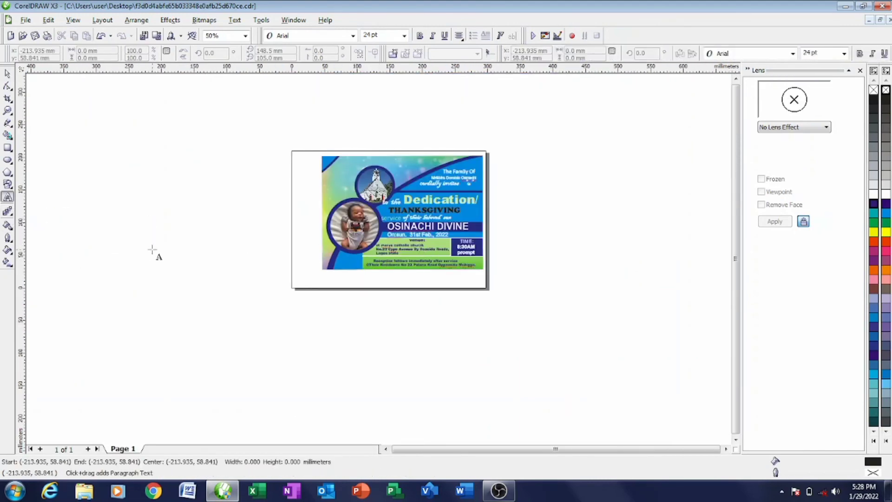
left_click(153, 247)
type("rsvp")
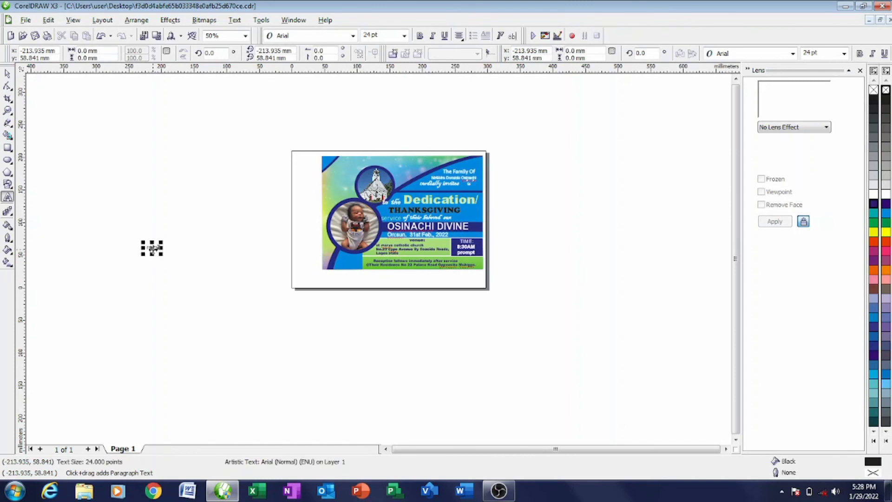
scroll(138, 260, "up", 2)
double_click(459, 215)
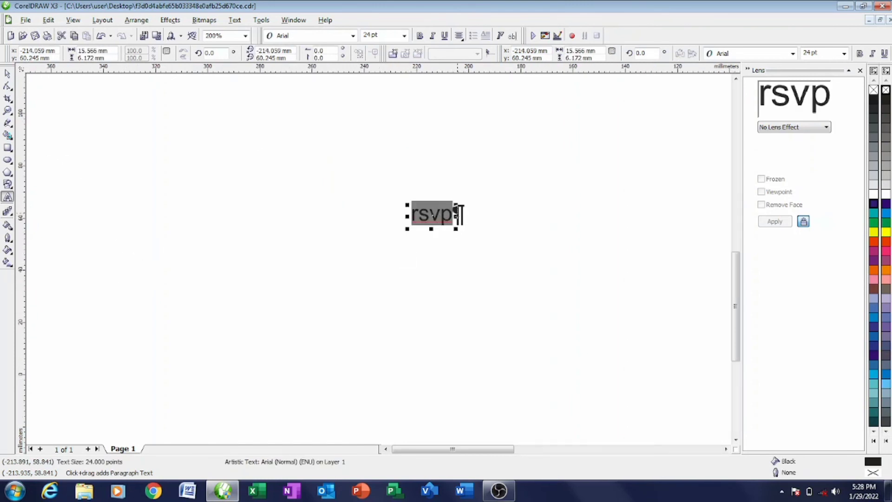
key("shift+F3")
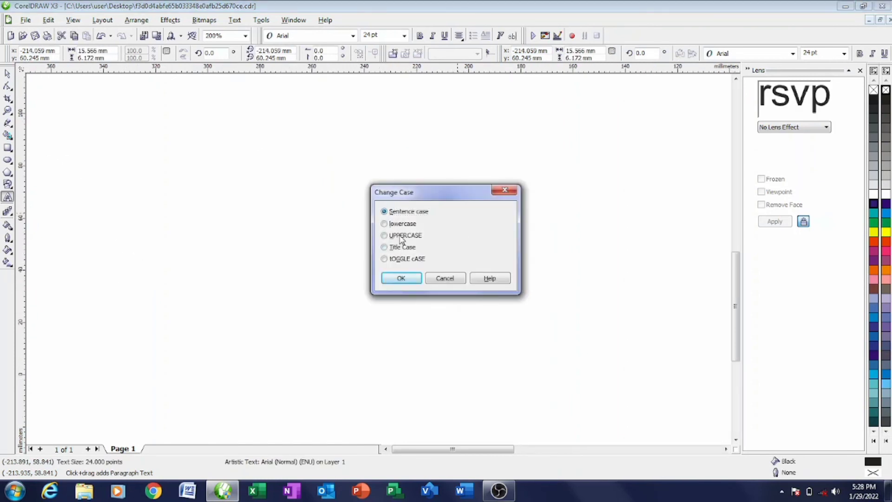
left_click(405, 235)
left_click(400, 277)
- Make RSVP white and bold and move it to the flyer's bottom-left corner
left_click(886, 195)
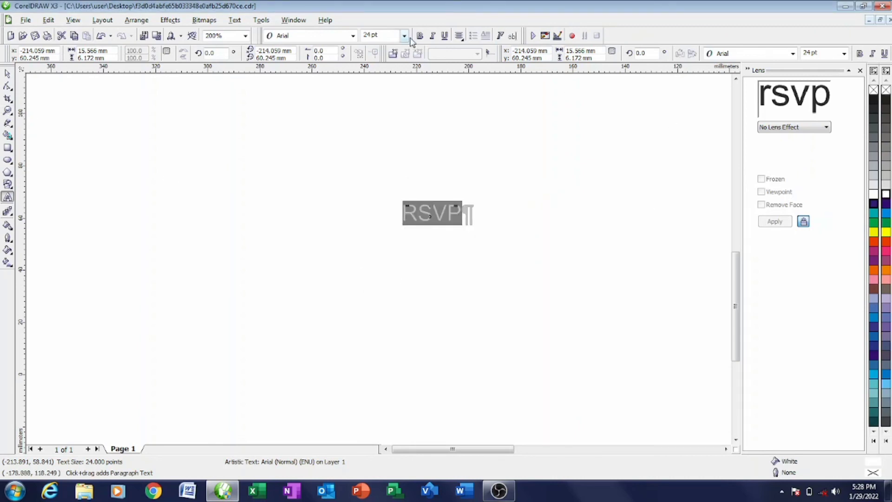
left_click(420, 36)
left_click(7, 74)
left_click_drag(431, 210, 377, 264)
scroll(379, 255, "down", 3)
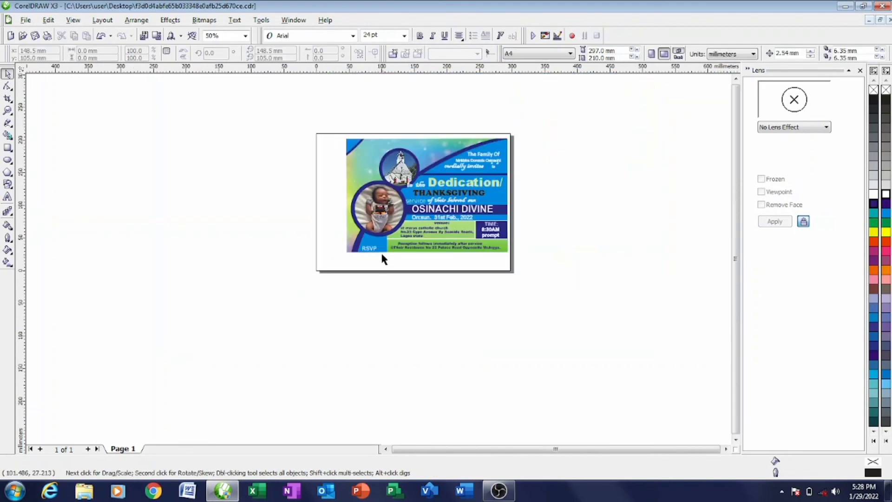
- Select all 22 flyer objects as one group and move it below the A4 page
left_click_drag(328, 117, 545, 260)
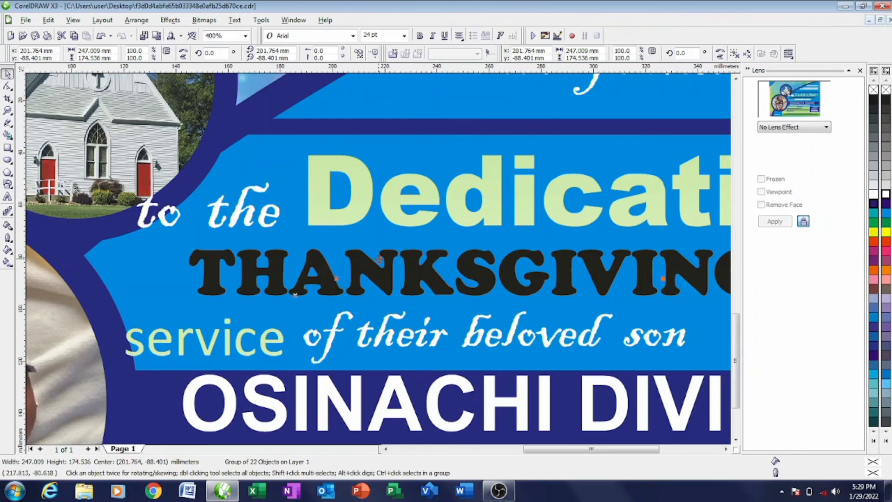
scroll(380, 256, "down", 1)
scroll(380, 256, "down", 1)
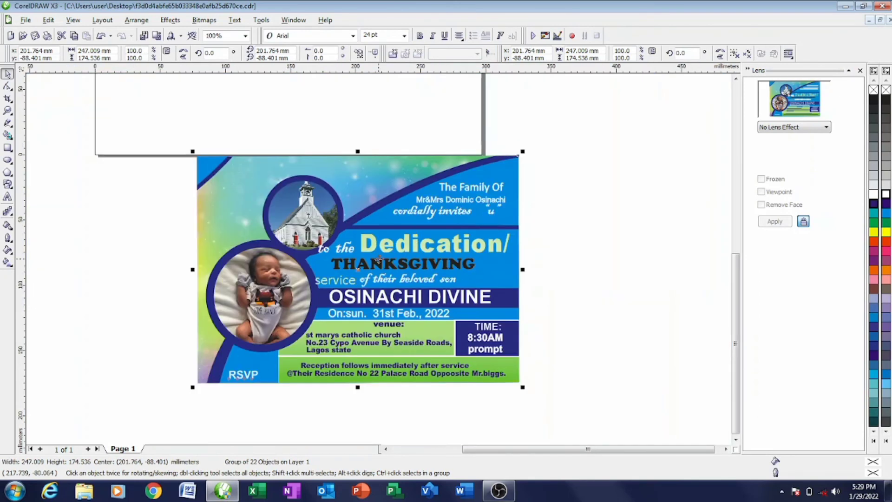
left_click(595, 233)
scroll(382, 258, "down", 1)
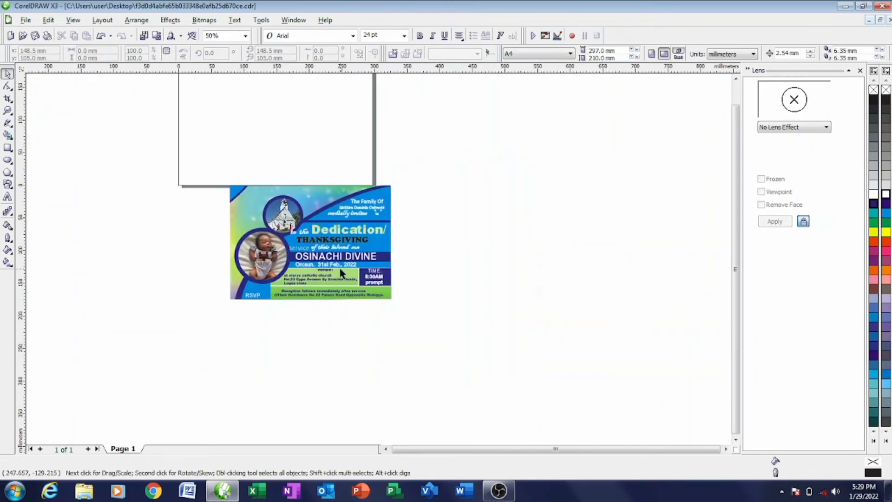
scroll(340, 272, "up", 1)
scroll(377, 253, "down", 1)
left_click(366, 248)
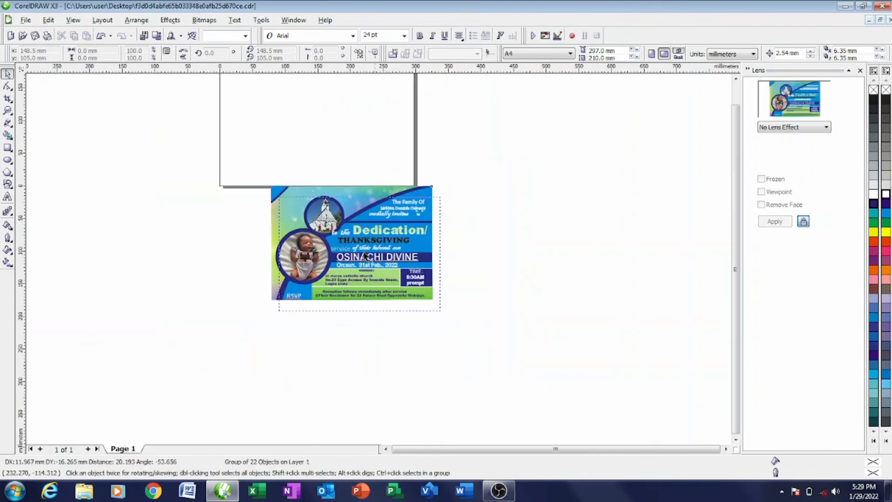